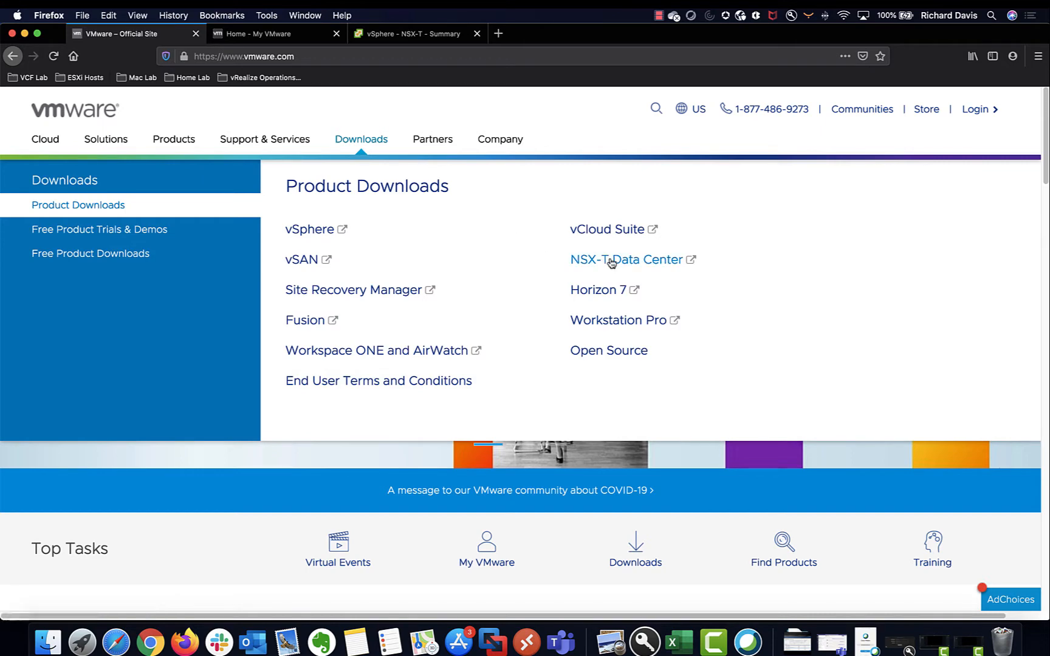
# Open the NSX-T Data Center product downloads and go to the NSX-T Data Center 3.0.1.1 downloads under Enterprise Plus.
pyautogui.click(611, 261)
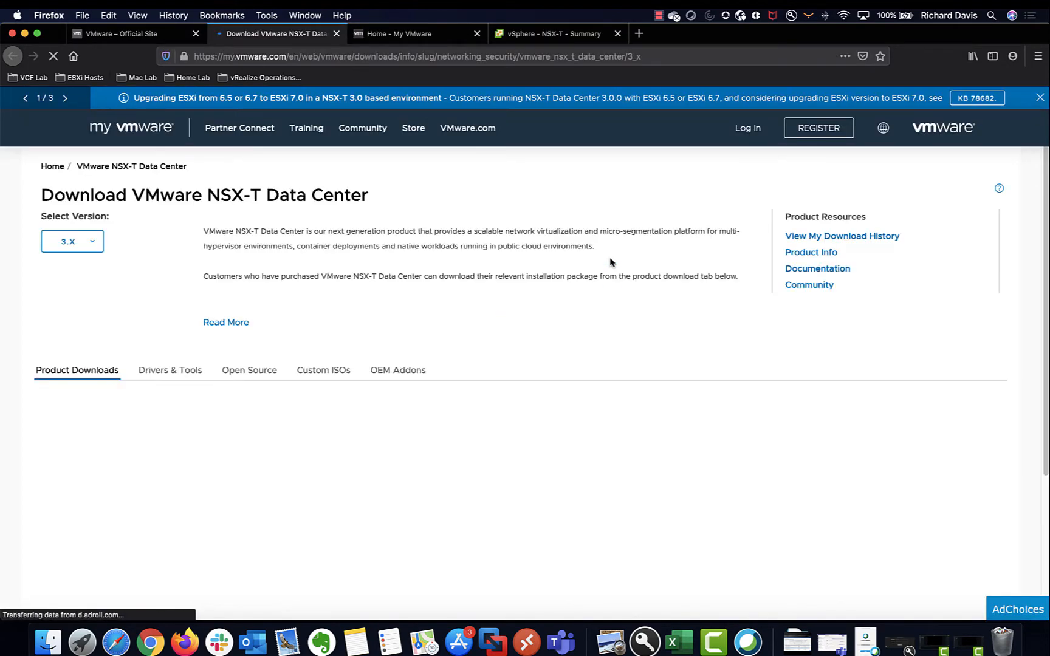
pyautogui.scroll(-1, 556, 306)
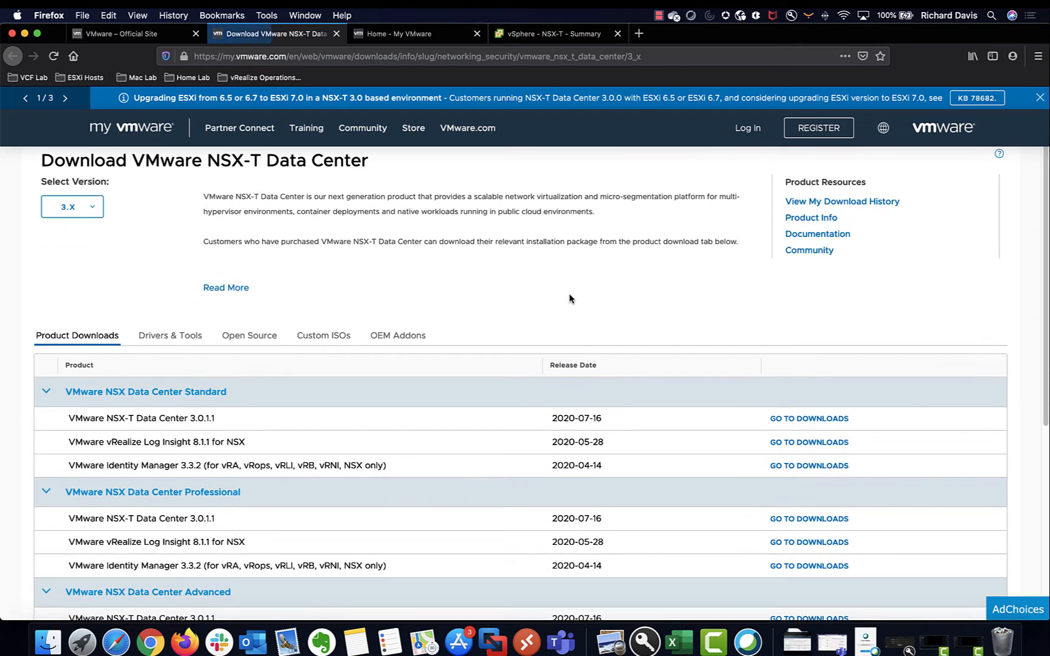
pyautogui.scroll(-10, 570, 300)
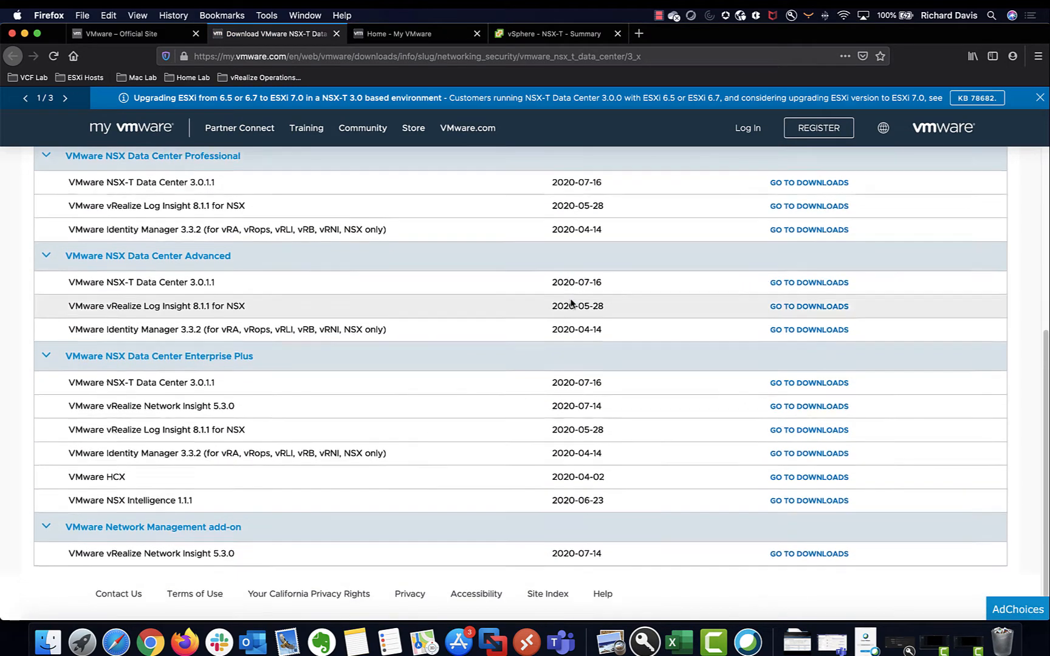
pyautogui.scroll(-1, 570, 302)
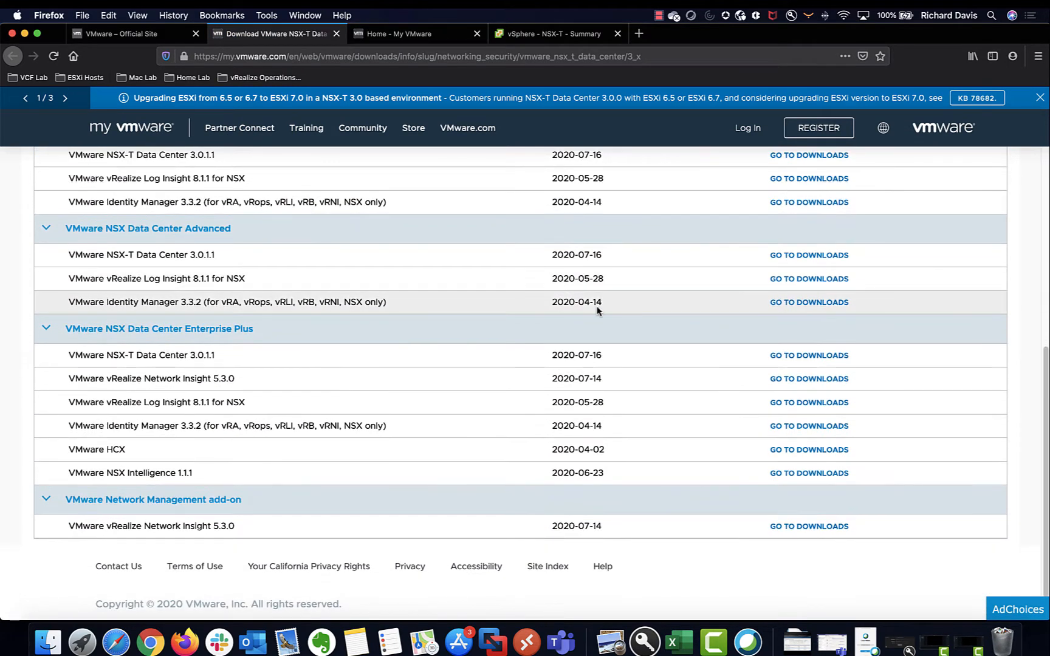
pyautogui.click(814, 358)
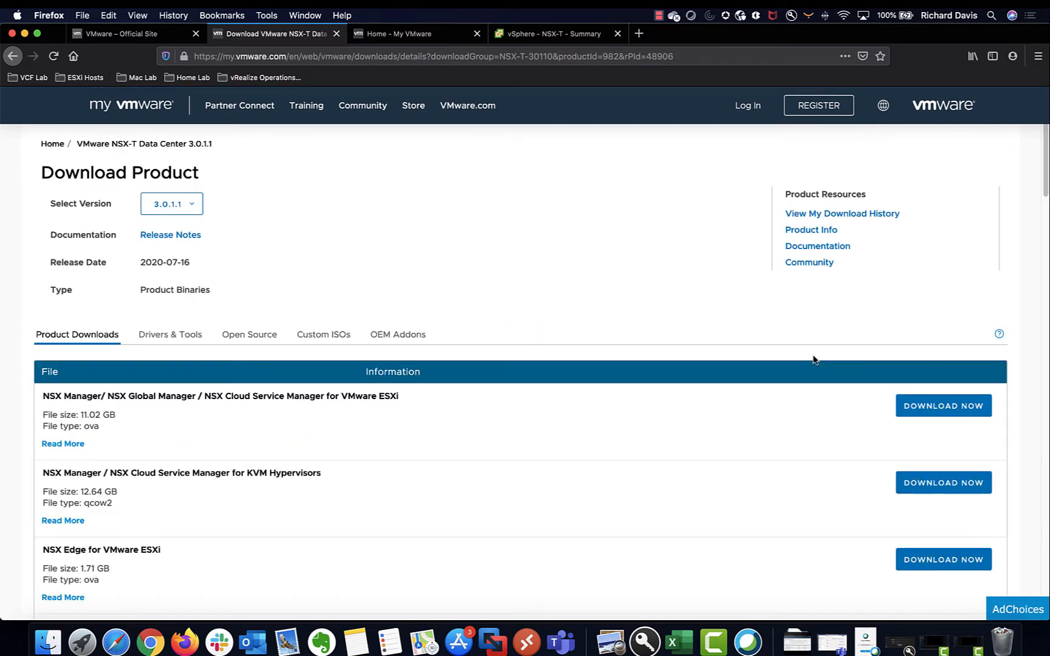
# Download the NSX Manager / NSX Global Manager / NSX Cloud Service Manager for VMware ESXi OVA, saving the file to disk.
pyautogui.scroll(-1, 805, 355)
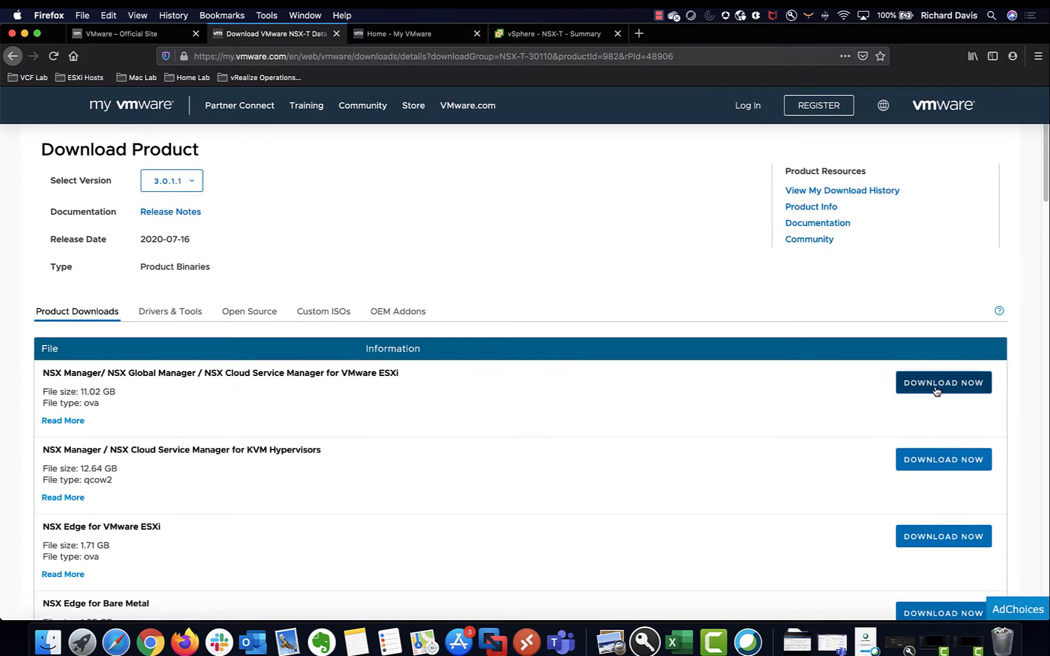
pyautogui.click(936, 391)
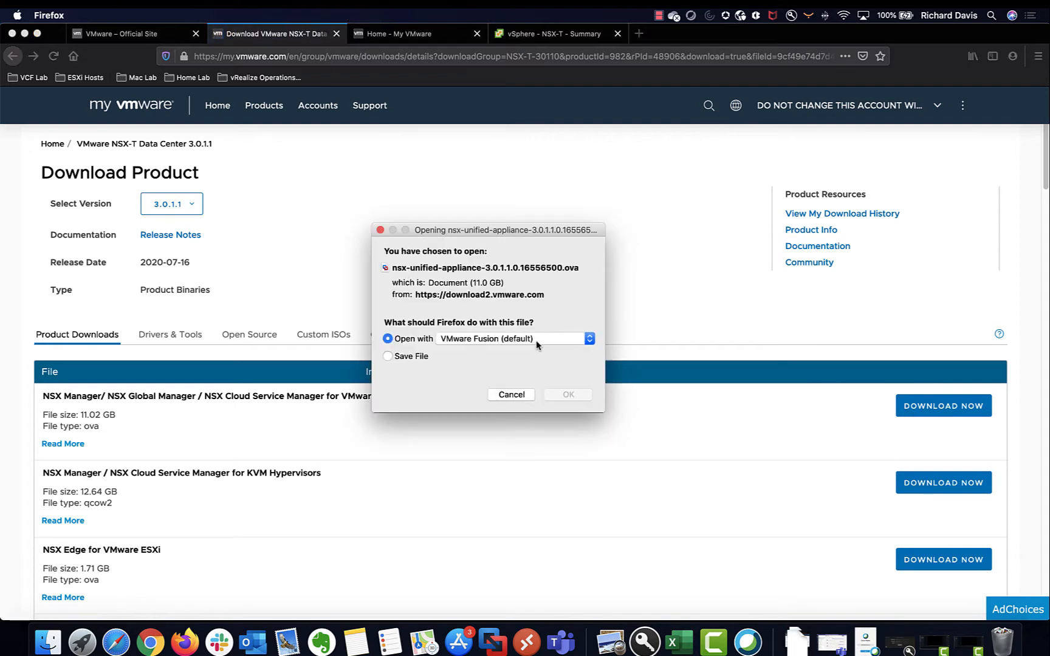
pyautogui.click(408, 358)
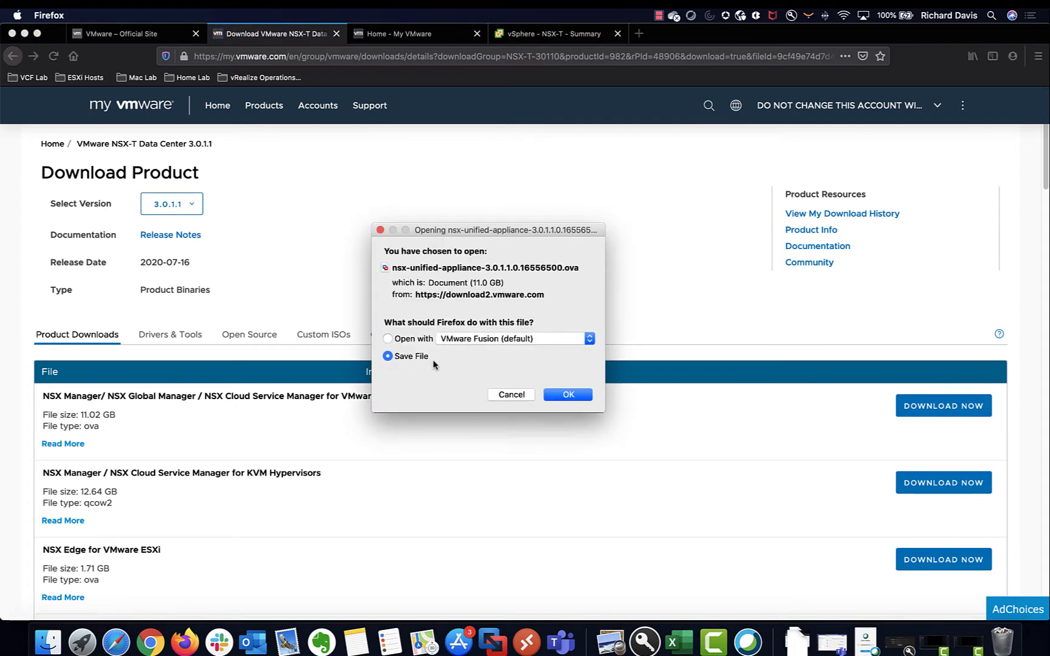
pyautogui.click(569, 396)
# Download the NSX Edge for VMware ESXi OVA as a saved file and open the Downloads folder in Finder.
pyautogui.scroll(-1, 587, 398)
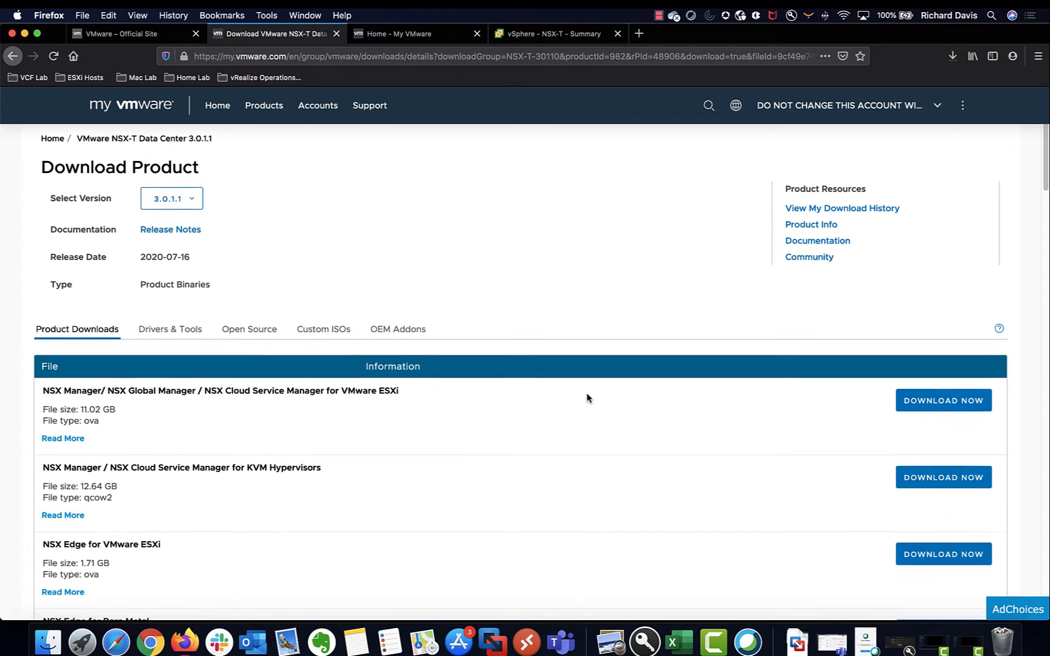
pyautogui.scroll(-2, 587, 398)
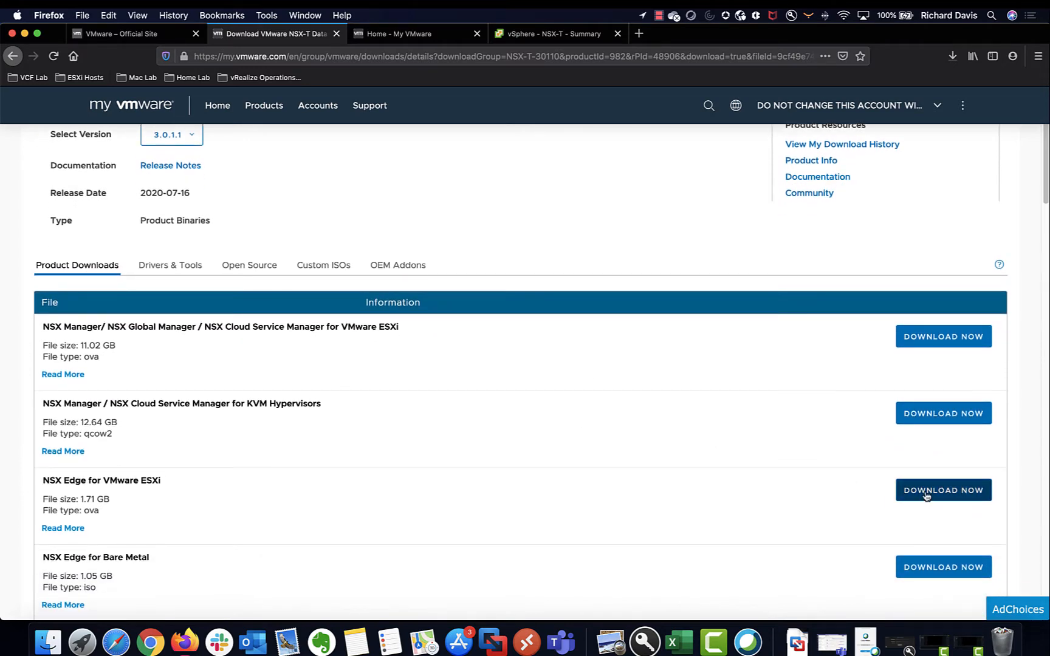
pyautogui.click(920, 494)
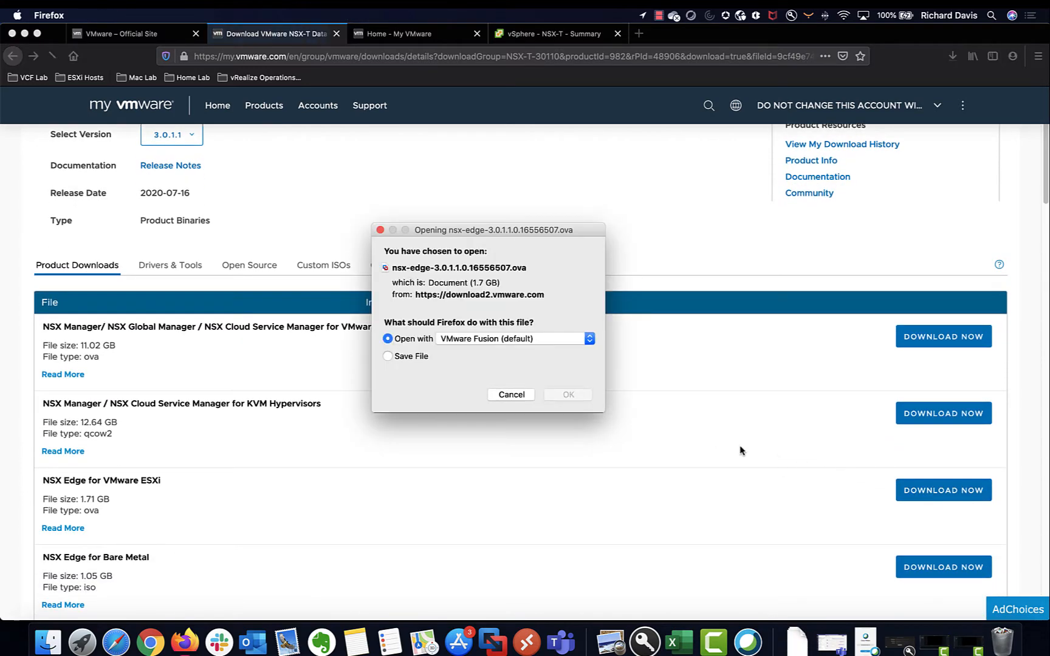
pyautogui.click(421, 358)
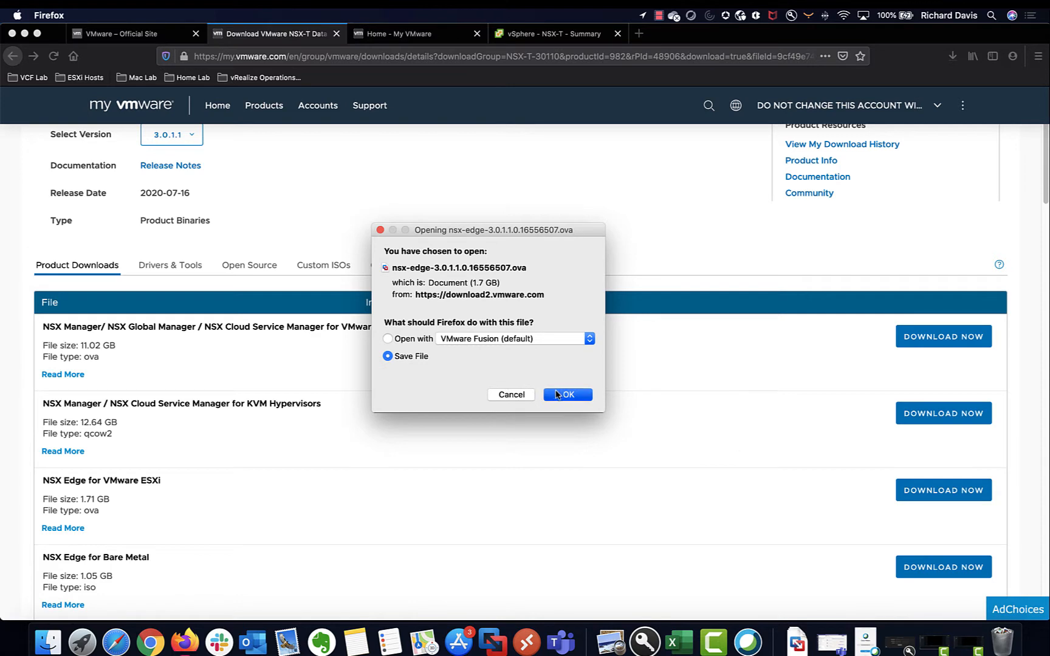
pyautogui.click(554, 393)
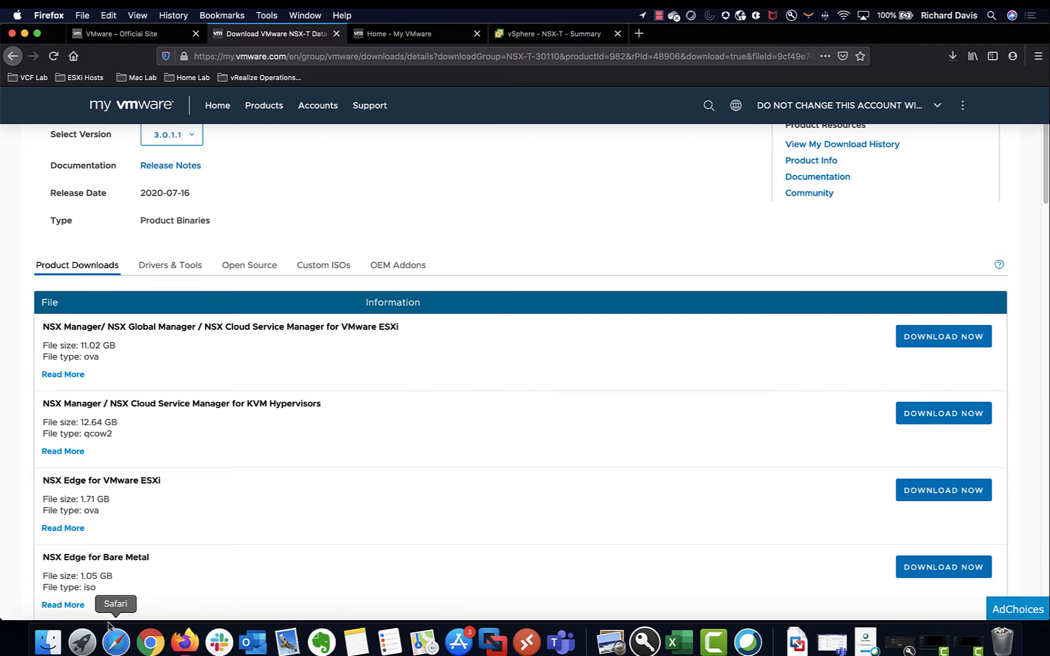
pyautogui.click(50, 647)
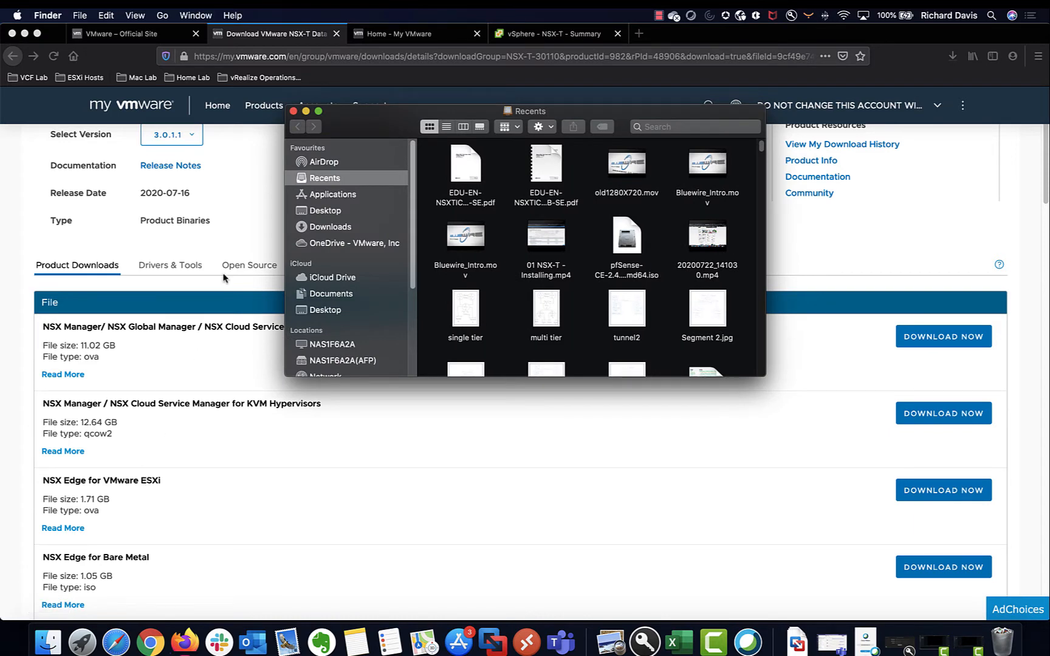
pyautogui.click(318, 228)
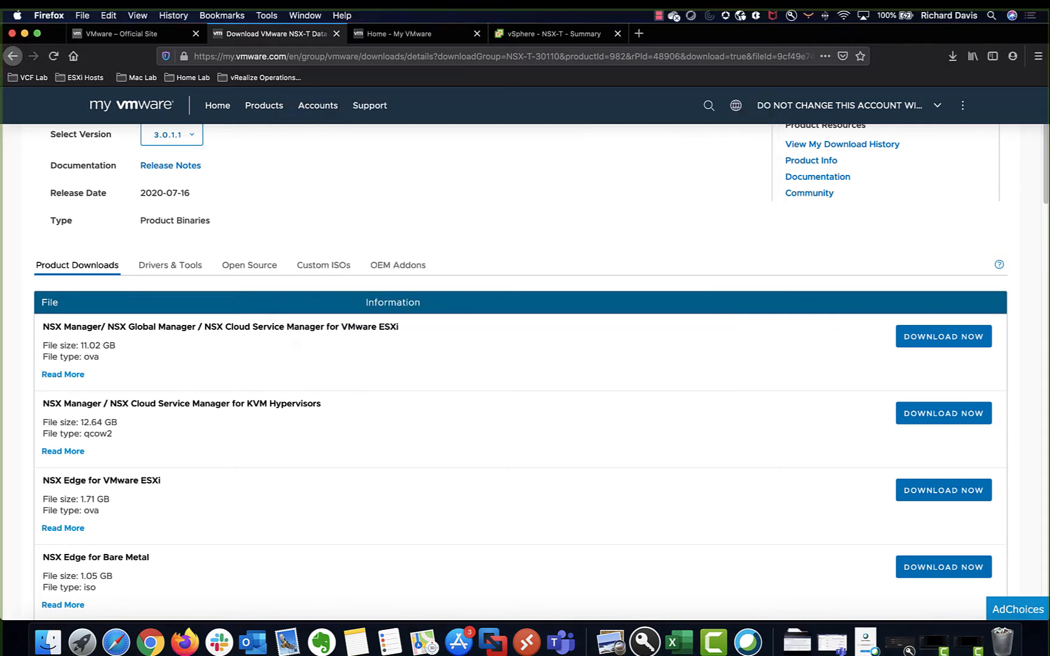
# Switch to the vSphere Client and start deploying an OVF template on Datacenter, using a local file as the source.
pyautogui.click(559, 39)
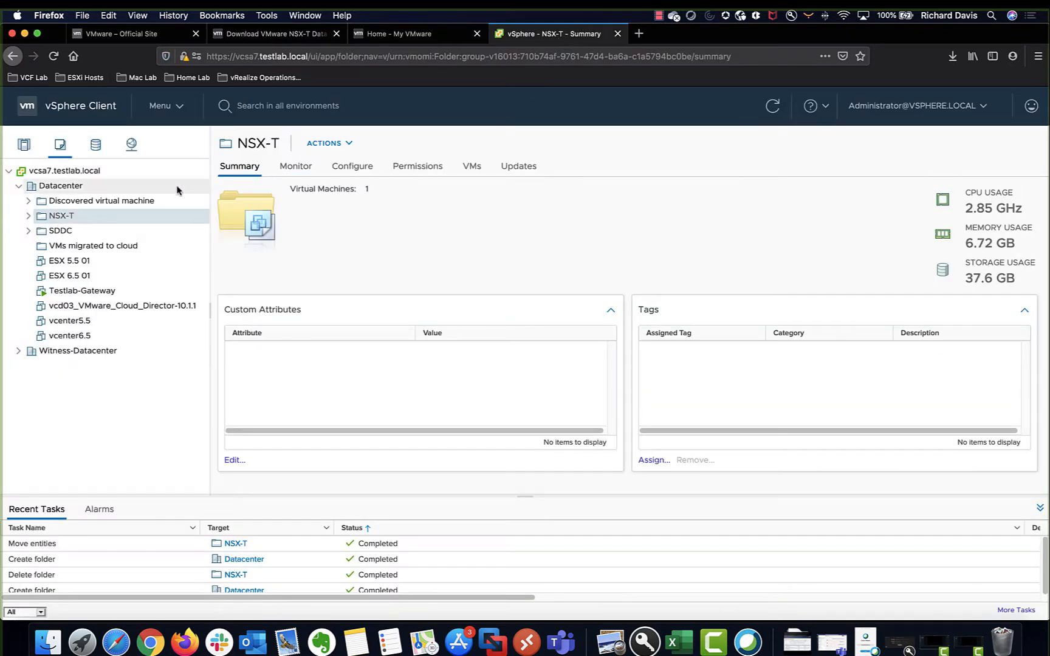
pyautogui.rightClick(115, 192)
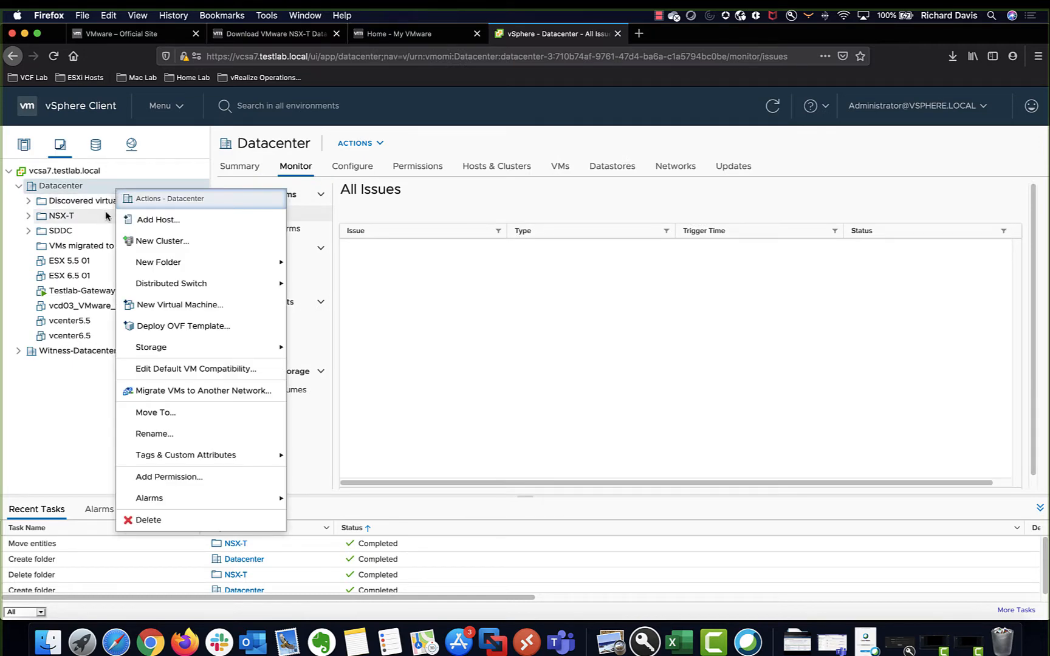
pyautogui.click(185, 326)
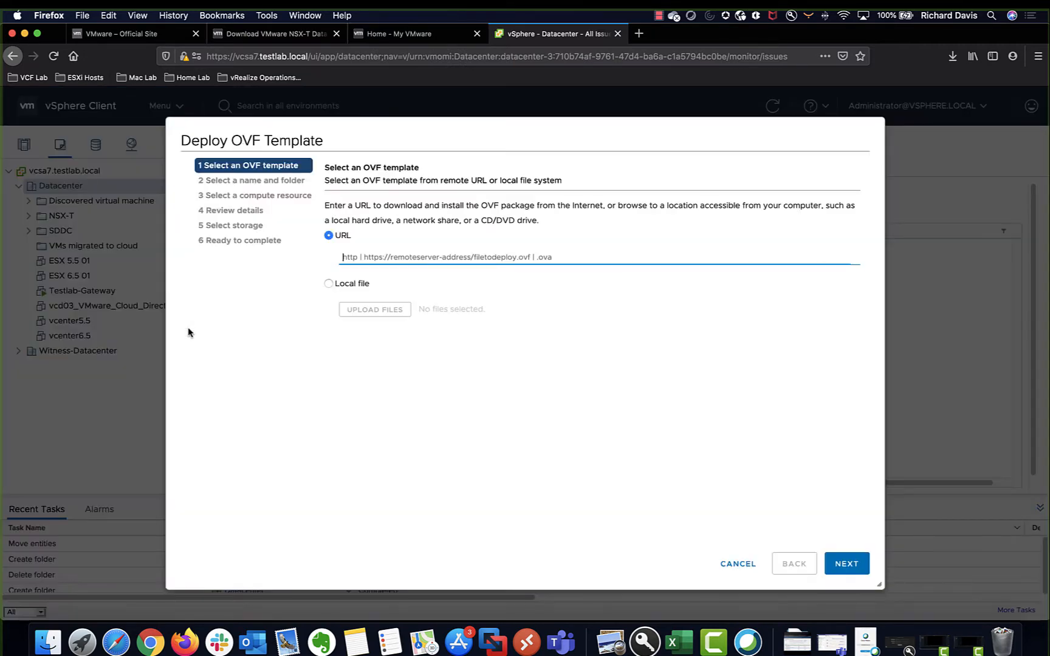
pyautogui.click(350, 285)
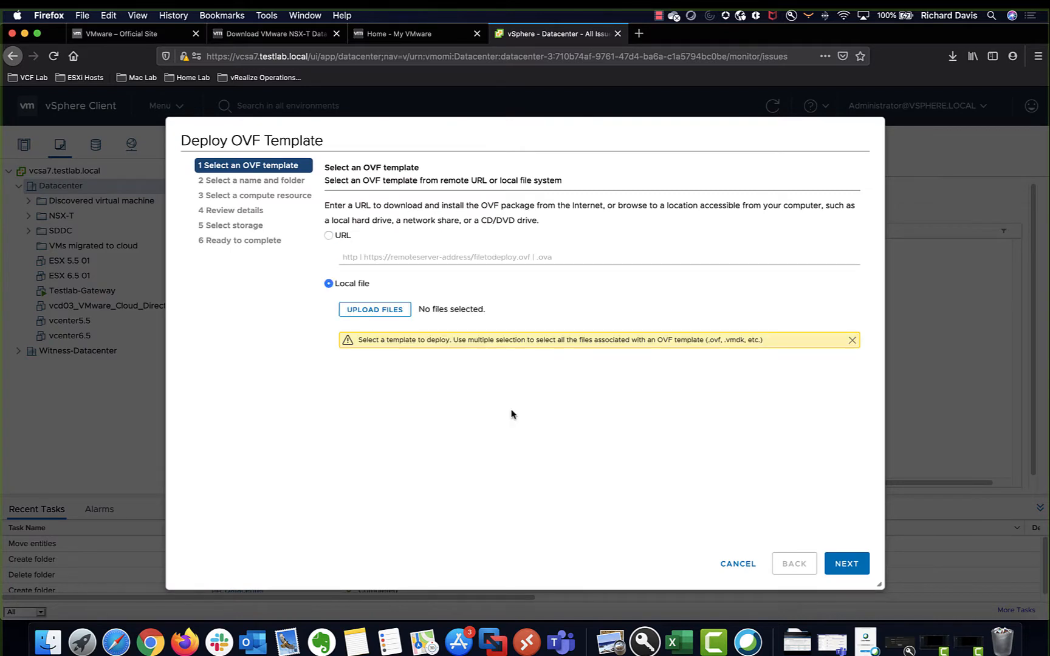
pyautogui.click(845, 565)
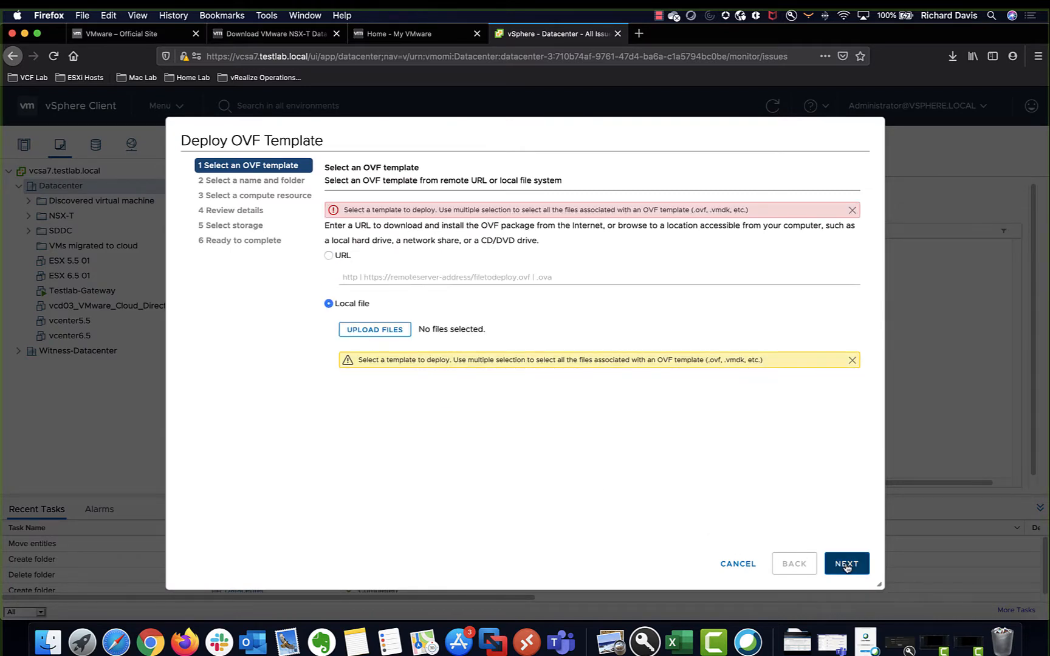
# Choose nsx-unified-appliance-3.0.1.1.0.16556500.ova from Downloads as the template and continue to the name and folder settings.
pyautogui.click(401, 333)
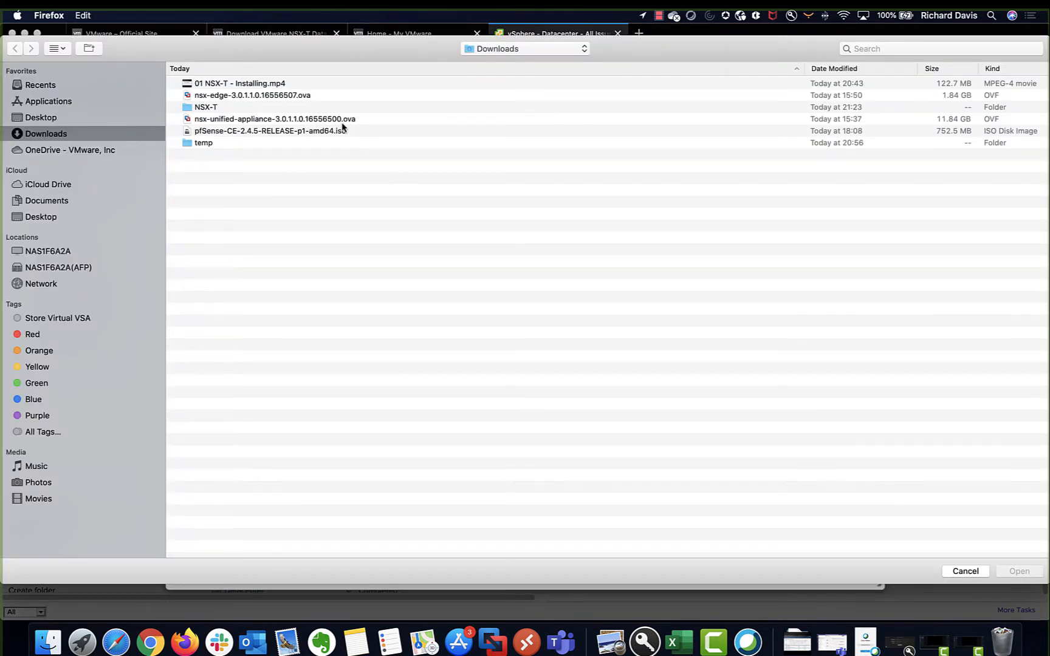
pyautogui.click(324, 95)
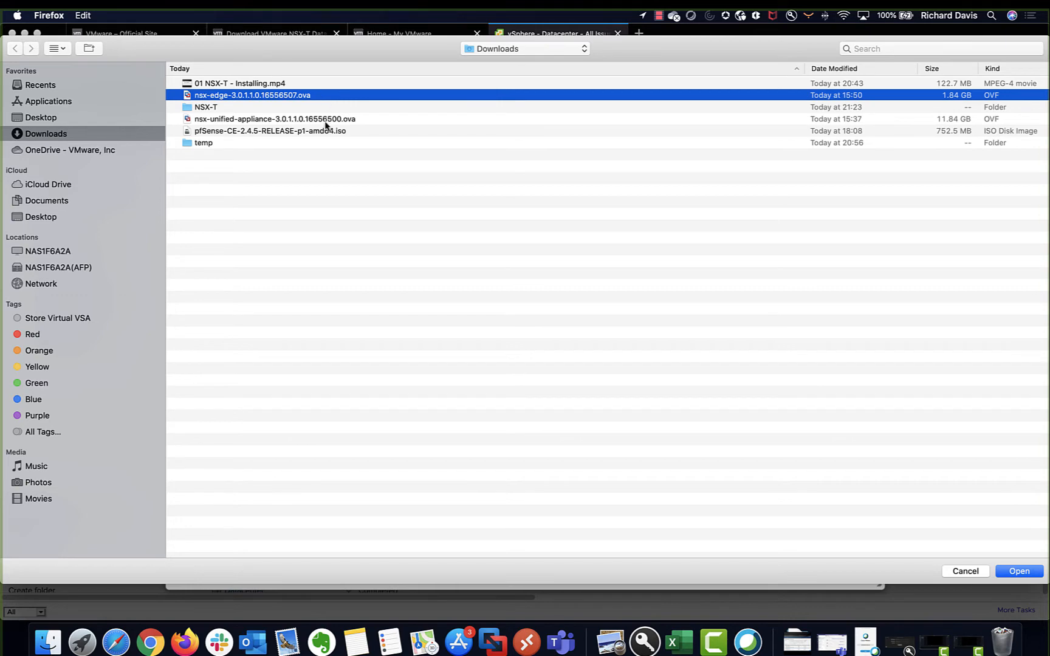
pyautogui.click(325, 121)
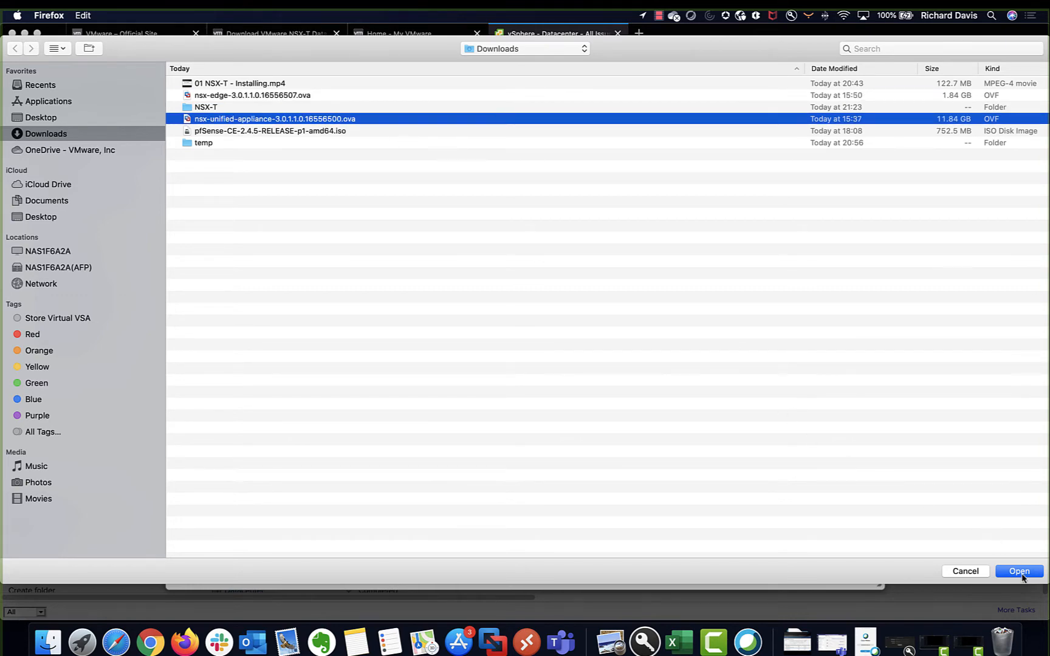
pyautogui.click(1023, 571)
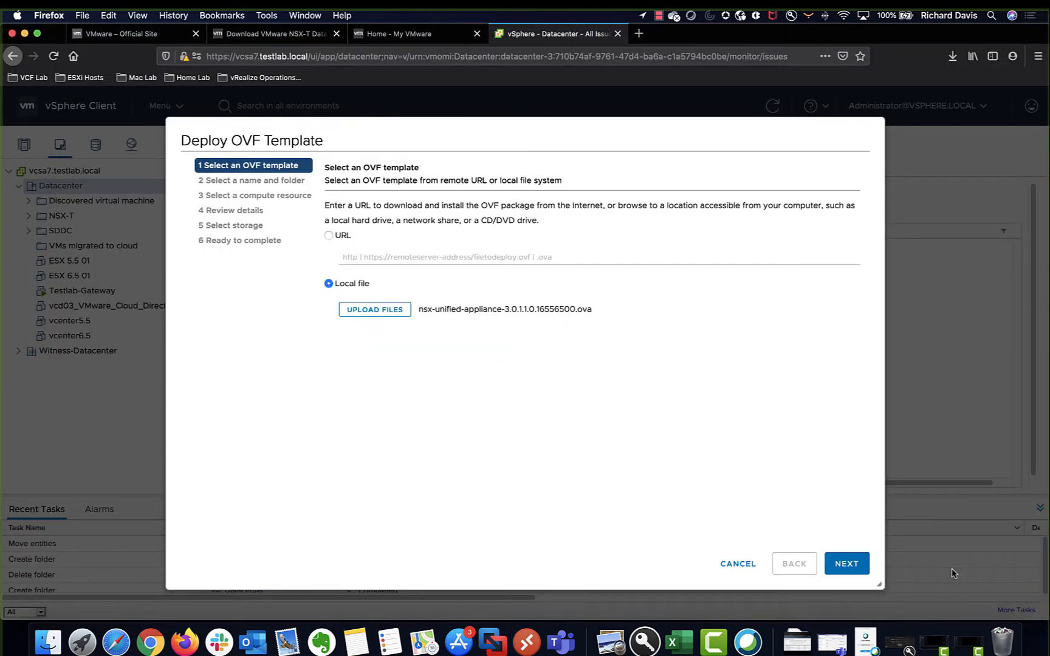
pyautogui.click(843, 566)
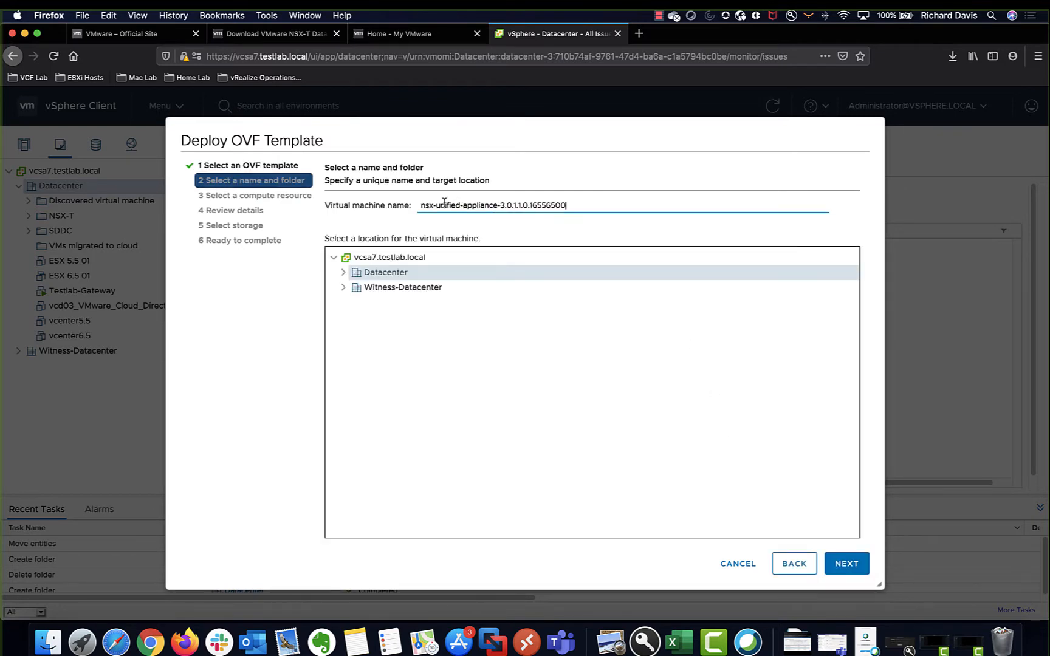
# Name the virtual machine Testlab-nsx-mgr, keeping Datacenter as its location and Cluster 01 as its compute resource.
pyautogui.moveTo(439, 205); pyautogui.dragTo(775, 225)
pyautogui.press('BackSpace')
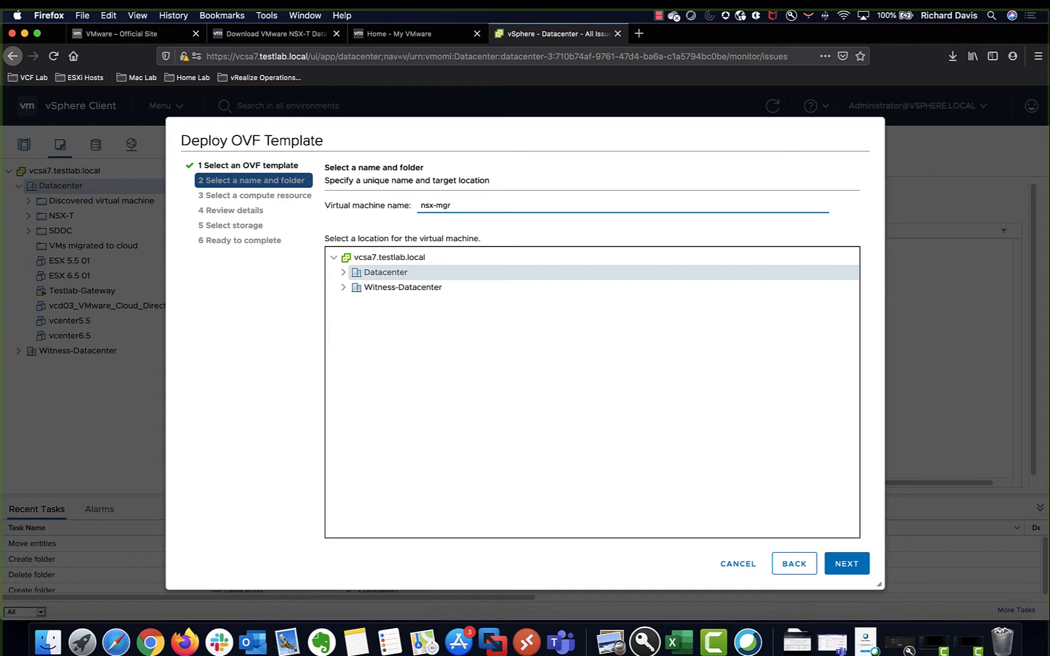
pyautogui.write('Testlab-')
pyautogui.click(852, 567)
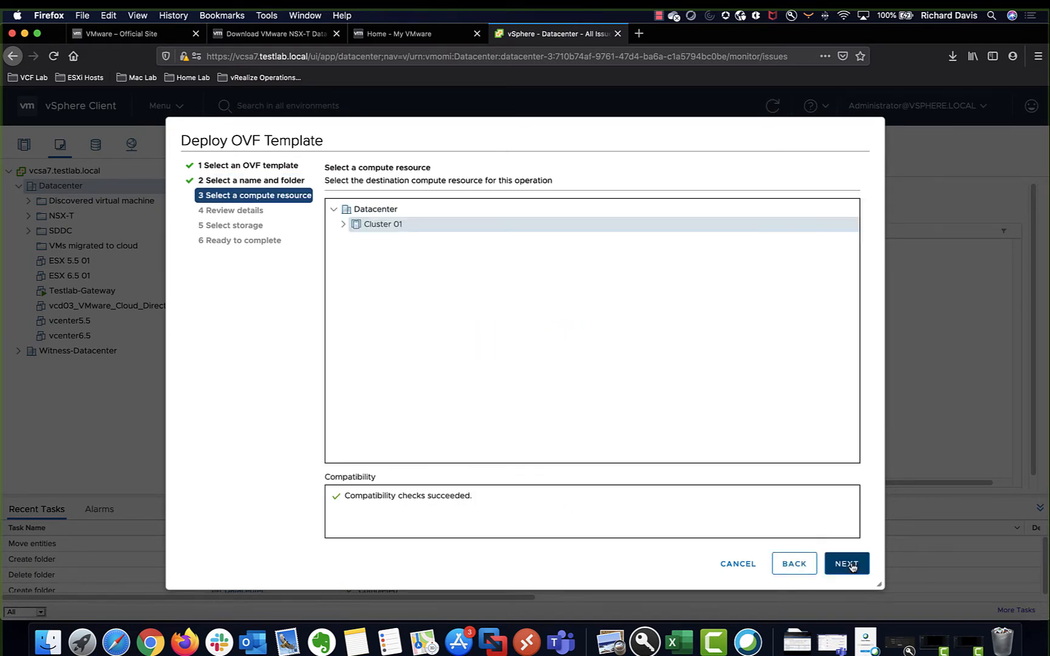
pyautogui.click(853, 565)
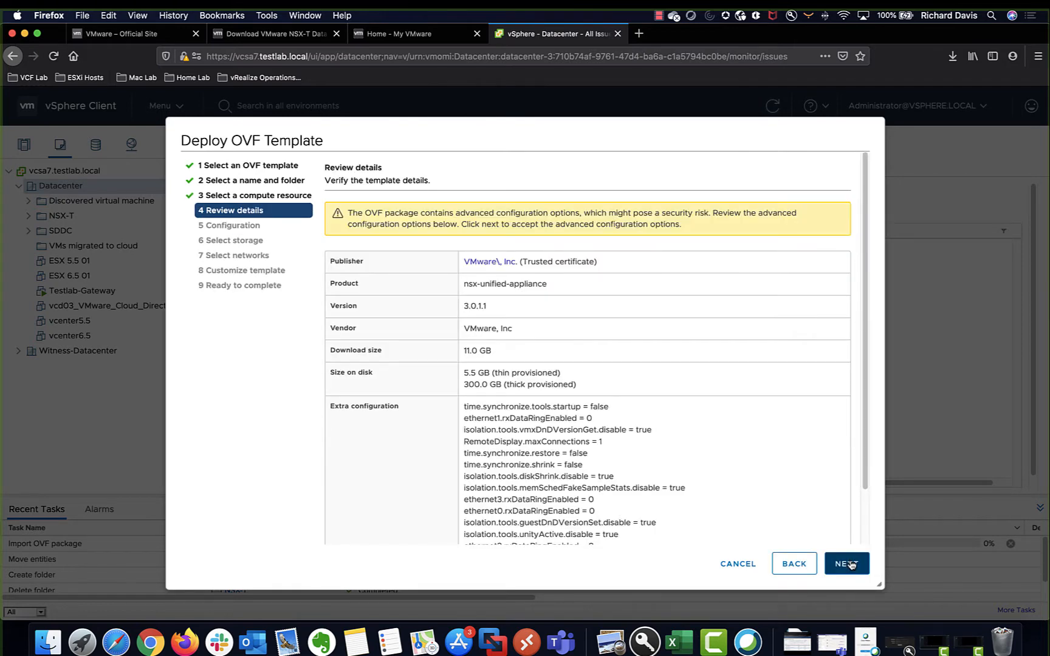
# Accept the template details with the Medium deployment configuration and select vsanDatastore as the storage.
pyautogui.click(853, 568)
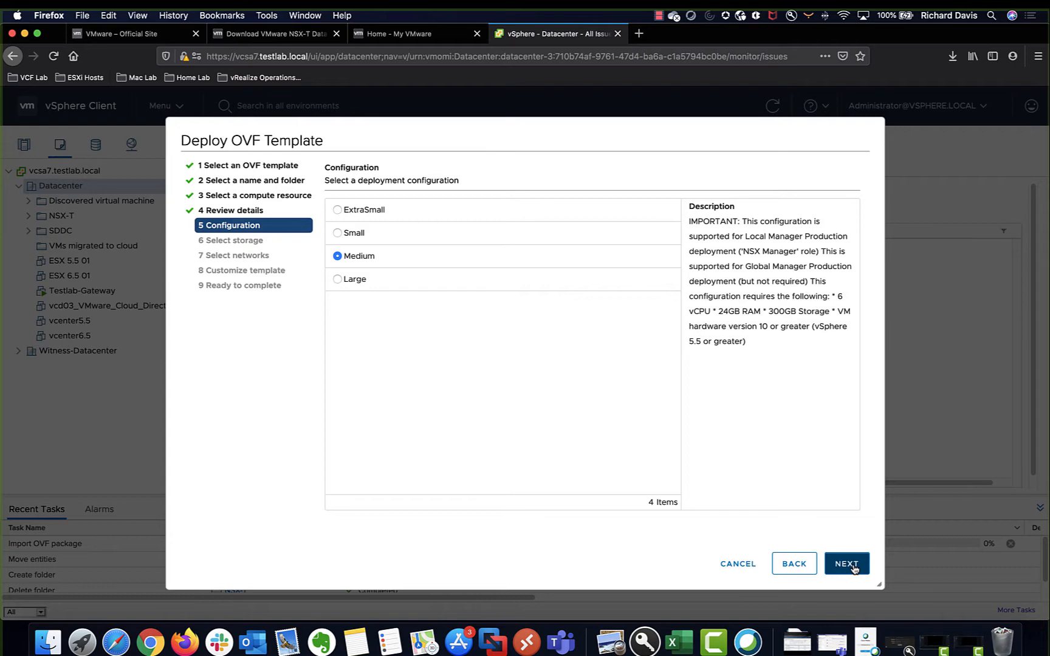
pyautogui.click(853, 568)
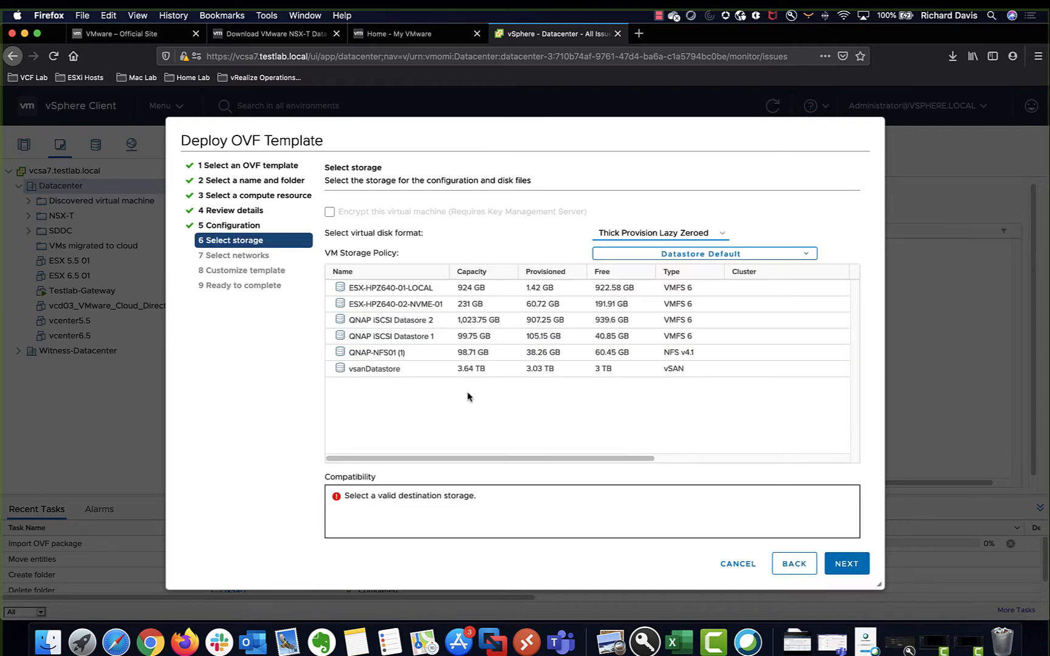
pyautogui.click(445, 372)
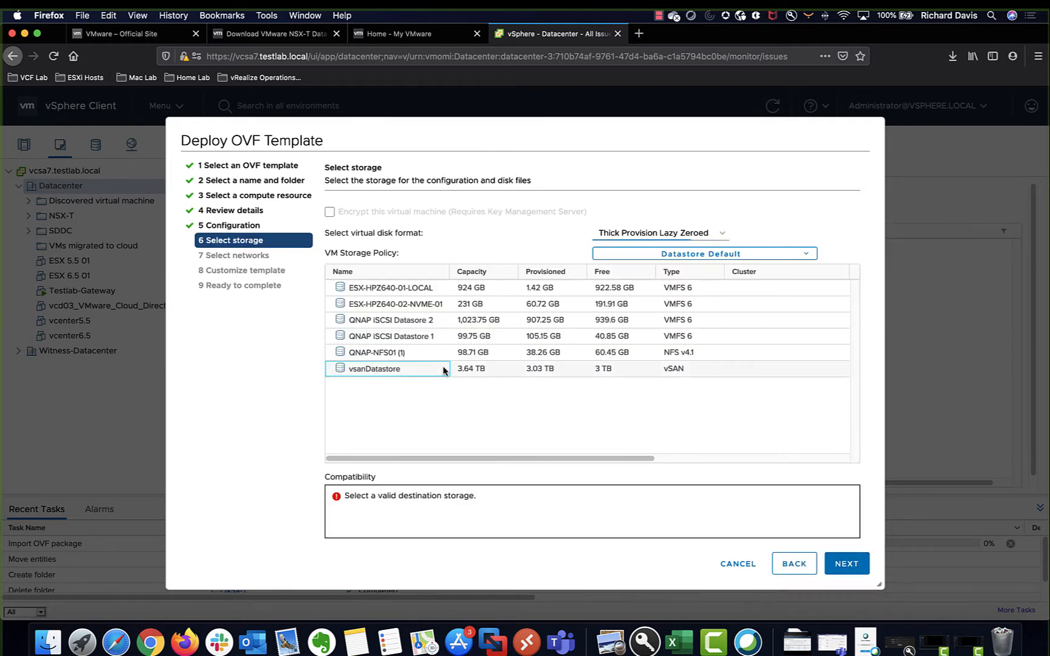
pyautogui.click(850, 564)
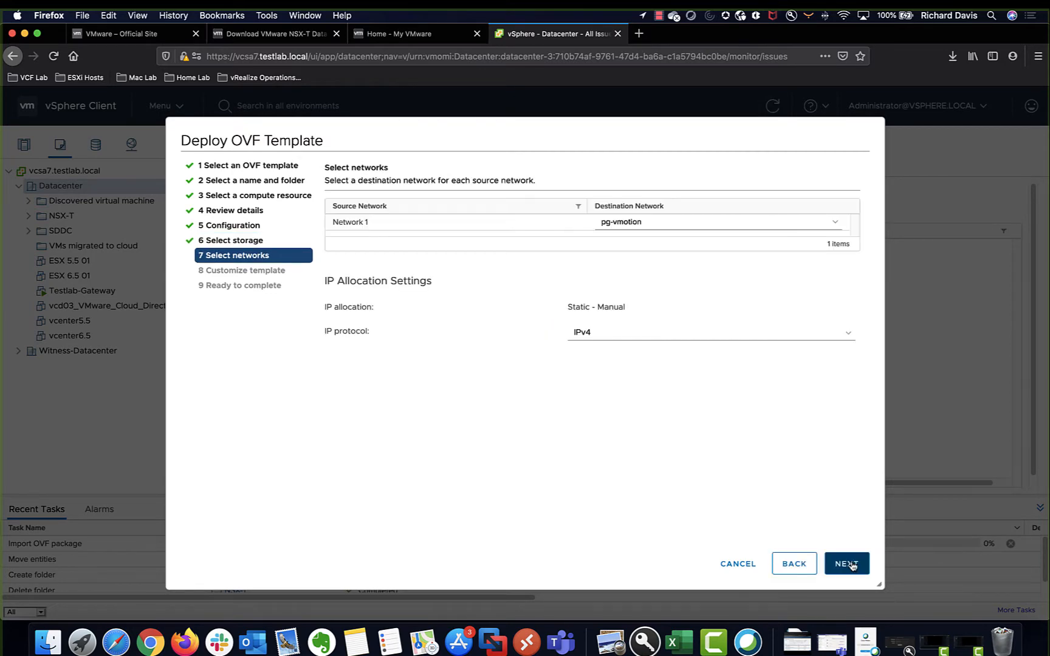
# Map Network 1 to the pg-Mgmt destination network and continue to the template customization.
pyautogui.click(717, 225)
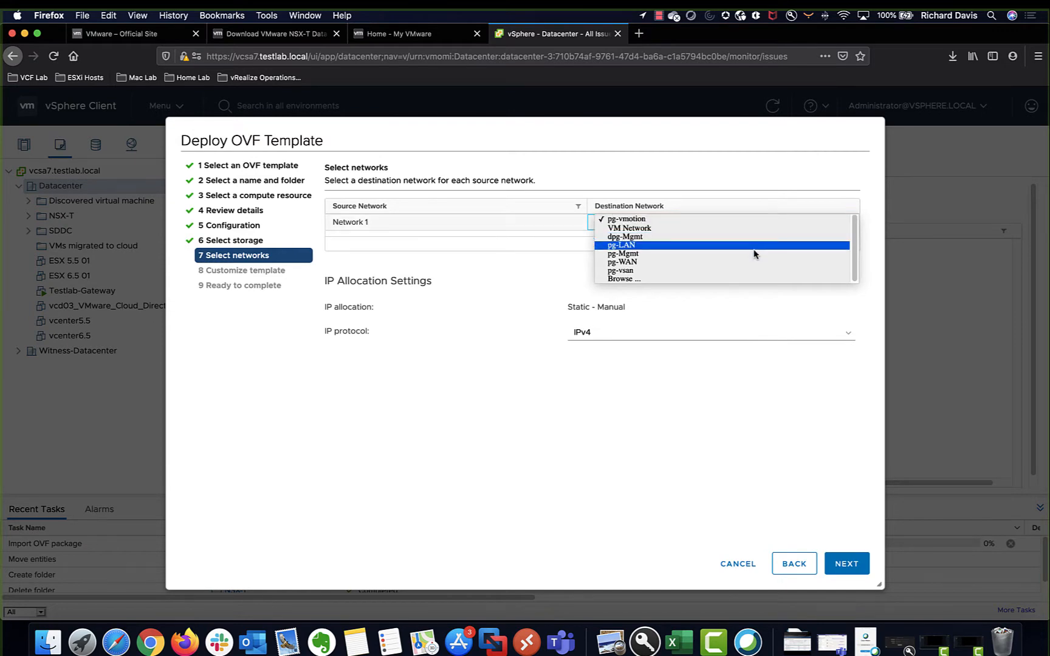
pyautogui.click(755, 254)
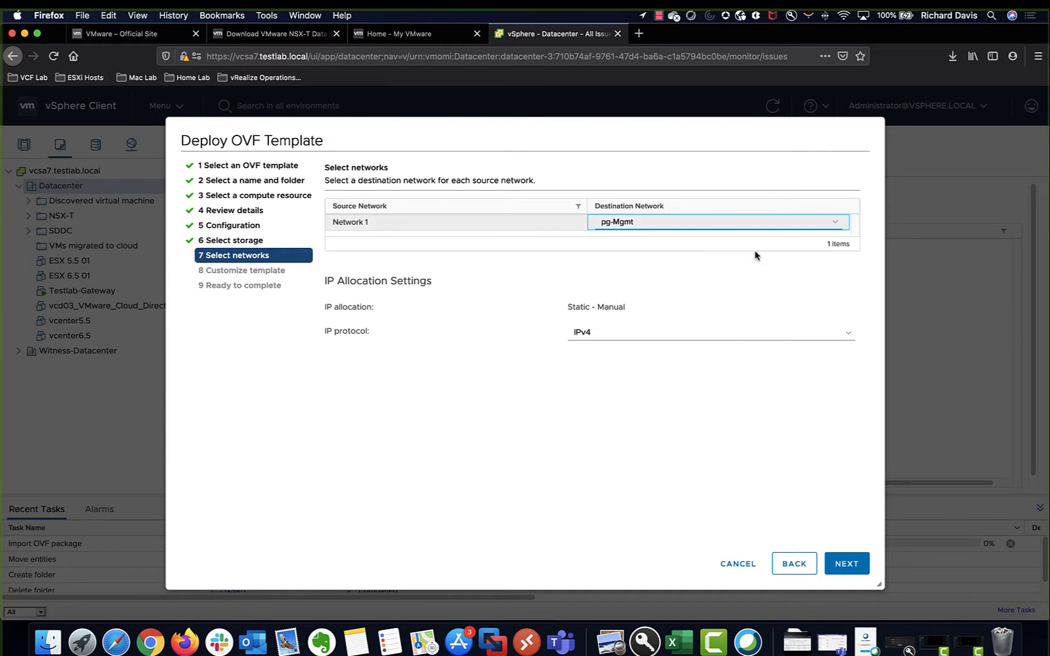
pyautogui.click(851, 563)
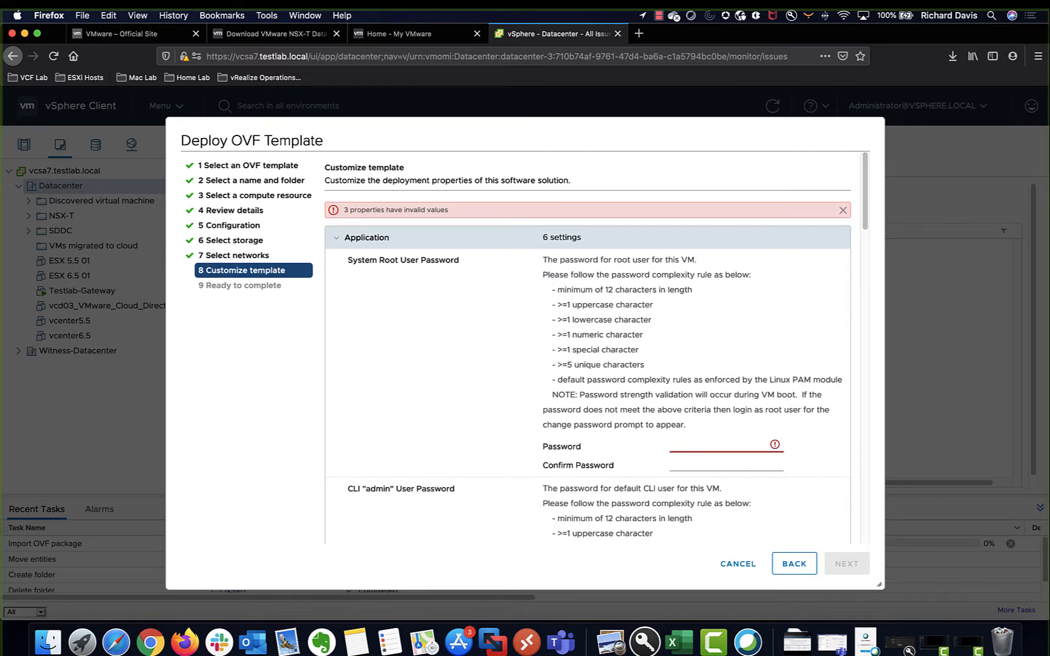
# Enter and confirm the system root user password for the appliance.
pyautogui.click(697, 445)
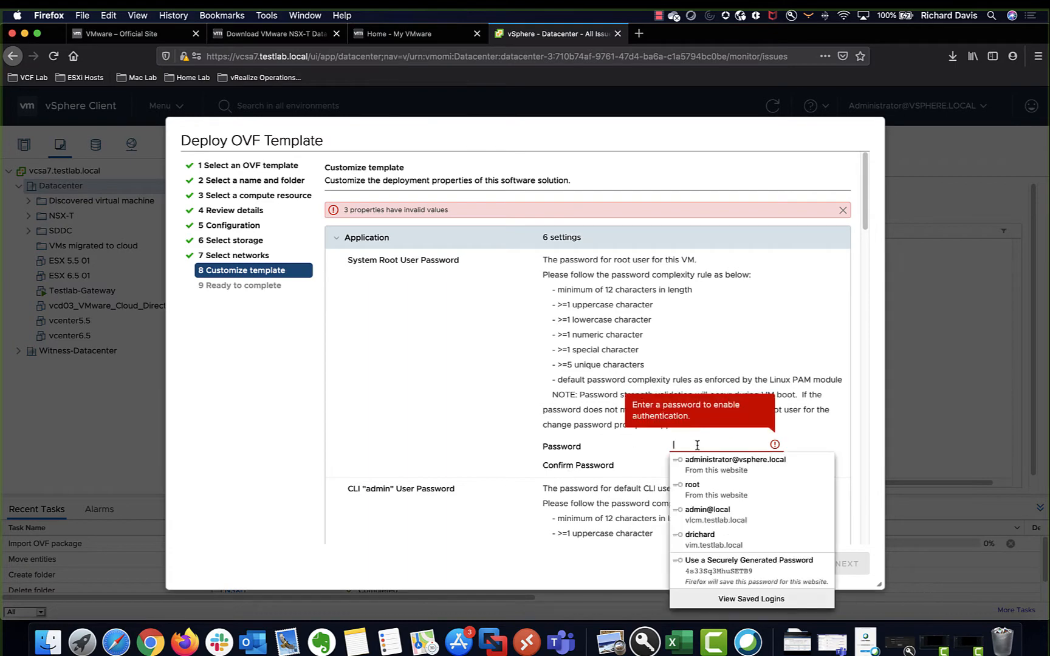
pyautogui.press('super+v')
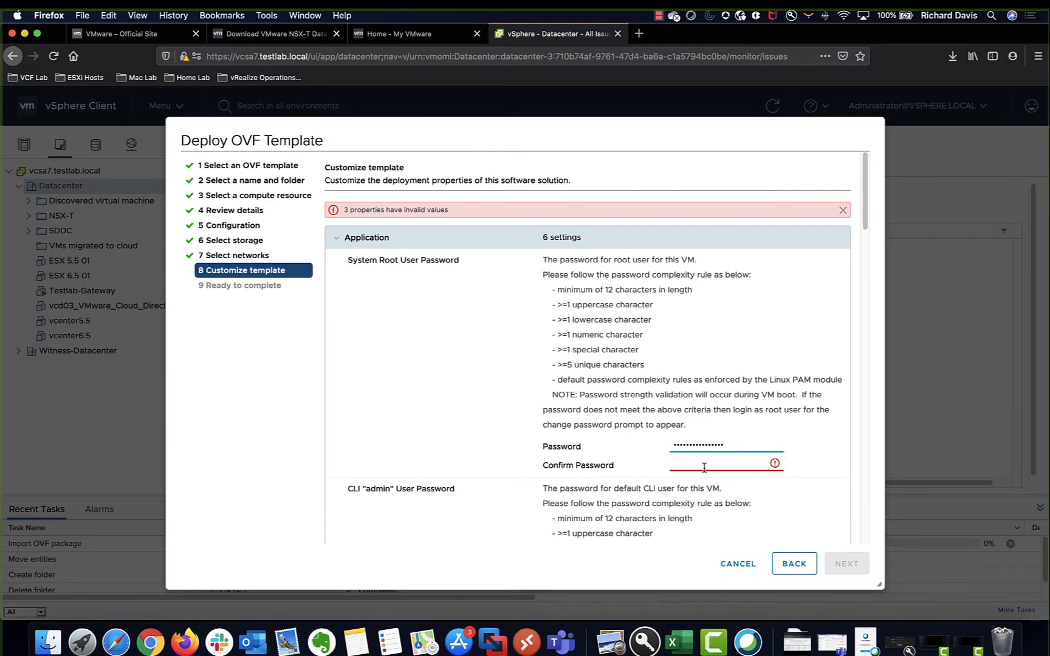
pyautogui.click(703, 465)
pyautogui.press('super+v')
# Enter and confirm the CLI "admin" user password in the template's application settings.
pyautogui.scroll(-5, 704, 464)
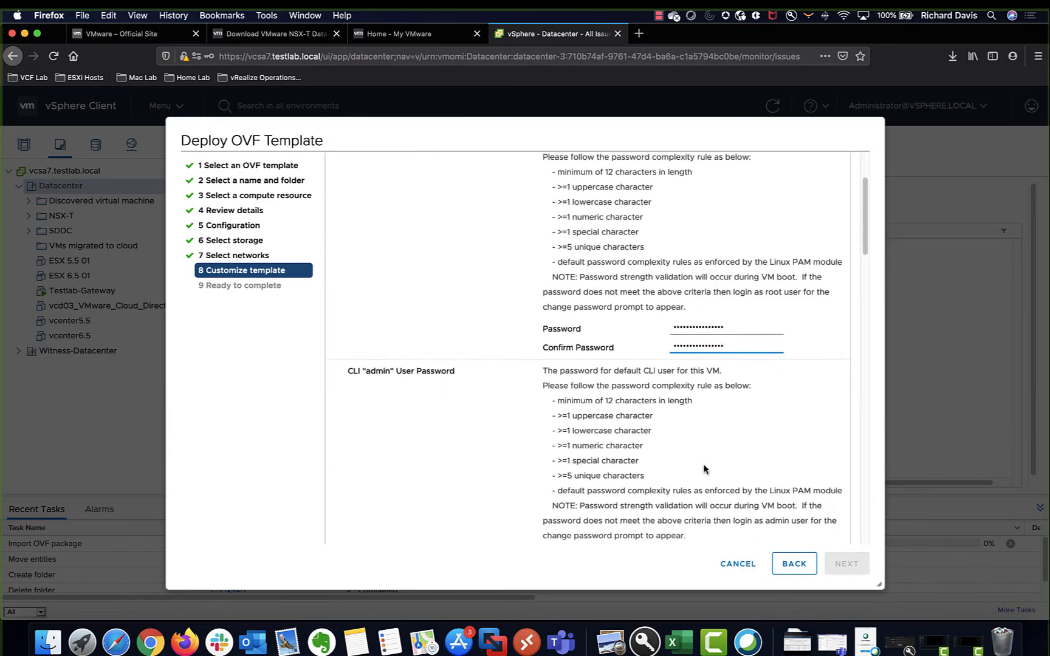
pyautogui.click(701, 396)
pyautogui.press('super+v')
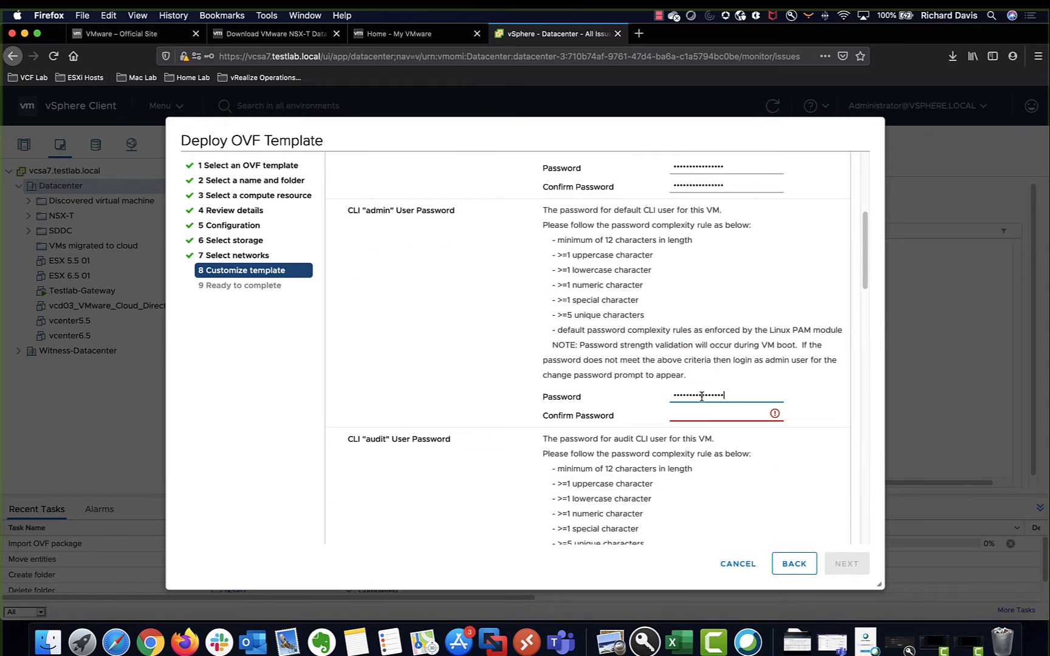
pyautogui.click(698, 413)
pyautogui.press('super+v')
# Enter and confirm the CLI "audit" user password in the template's application settings.
pyautogui.scroll(-4, 698, 413)
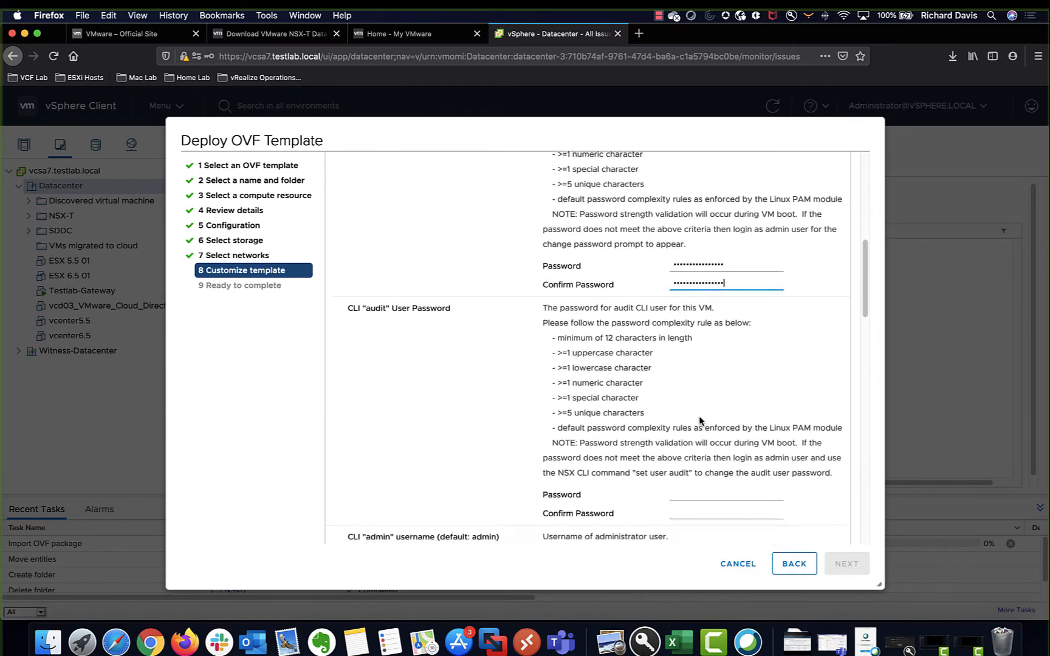
pyautogui.click(699, 414)
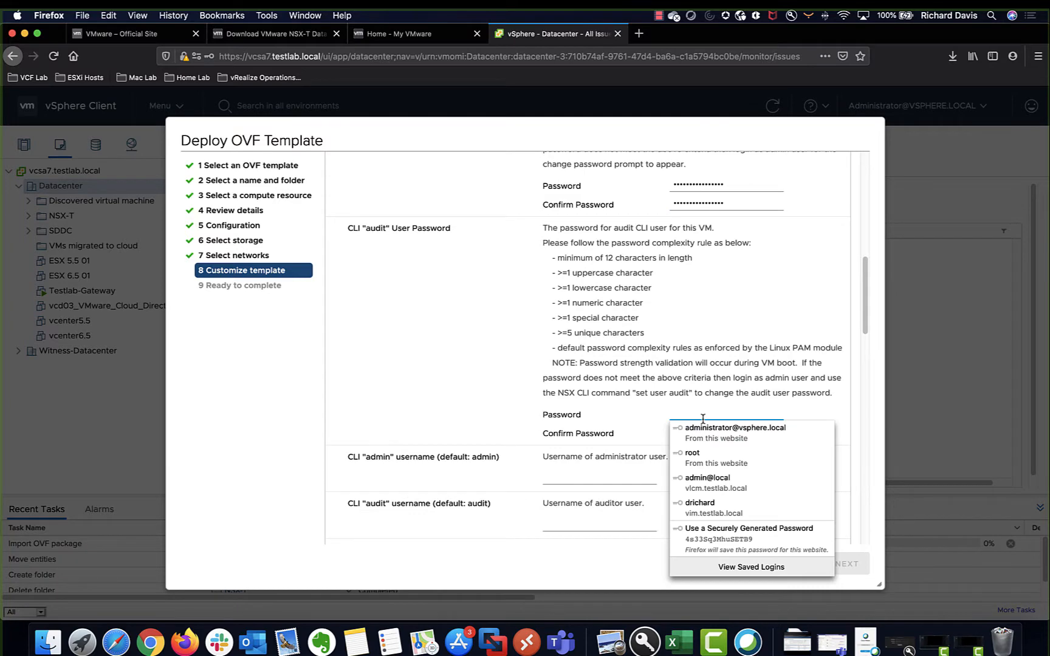
pyautogui.press('super+v')
pyautogui.click(704, 429)
pyautogui.press('super+v')
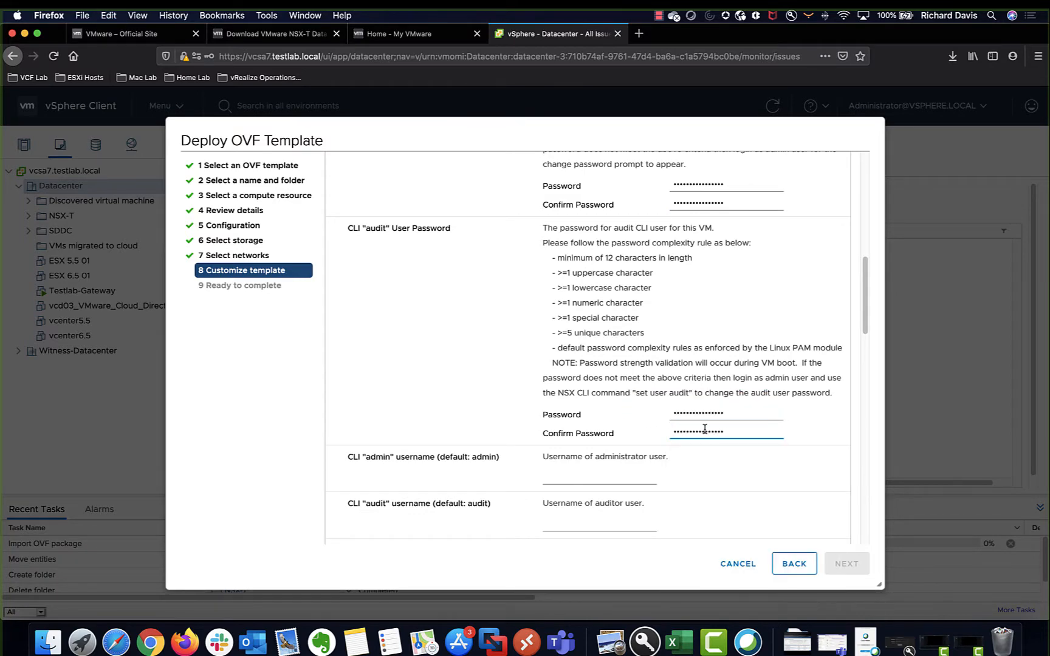
# Set the hostname to testlab-nsx-mgr and keep NSX Manager as the role name, leaving the CLI usernames at their defaults.
pyautogui.scroll(-5, 675, 438)
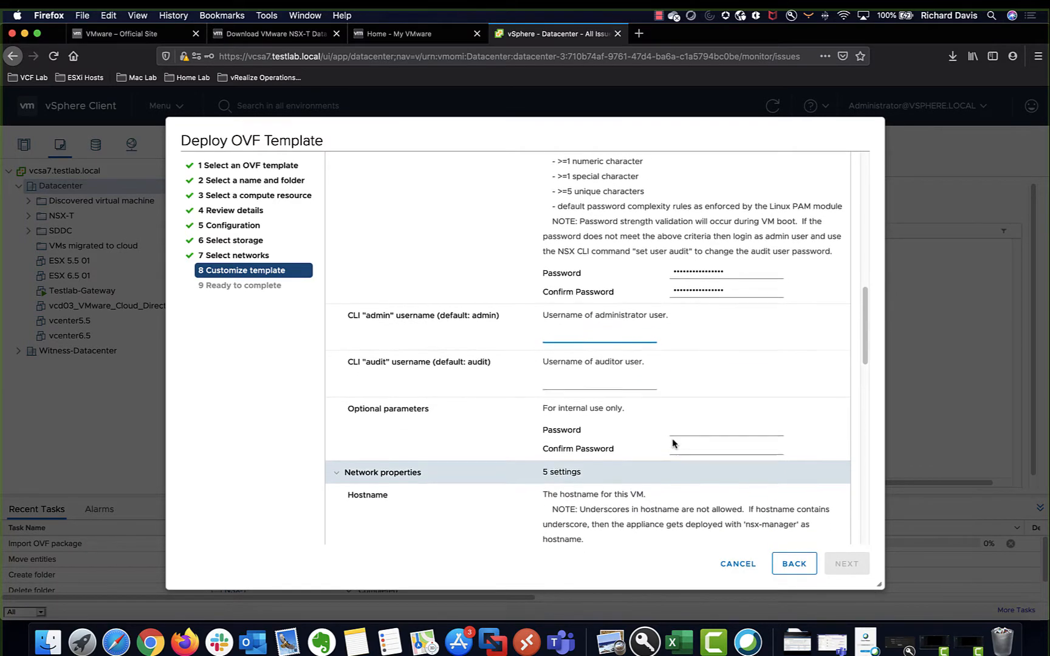
pyautogui.scroll(-4, 672, 438)
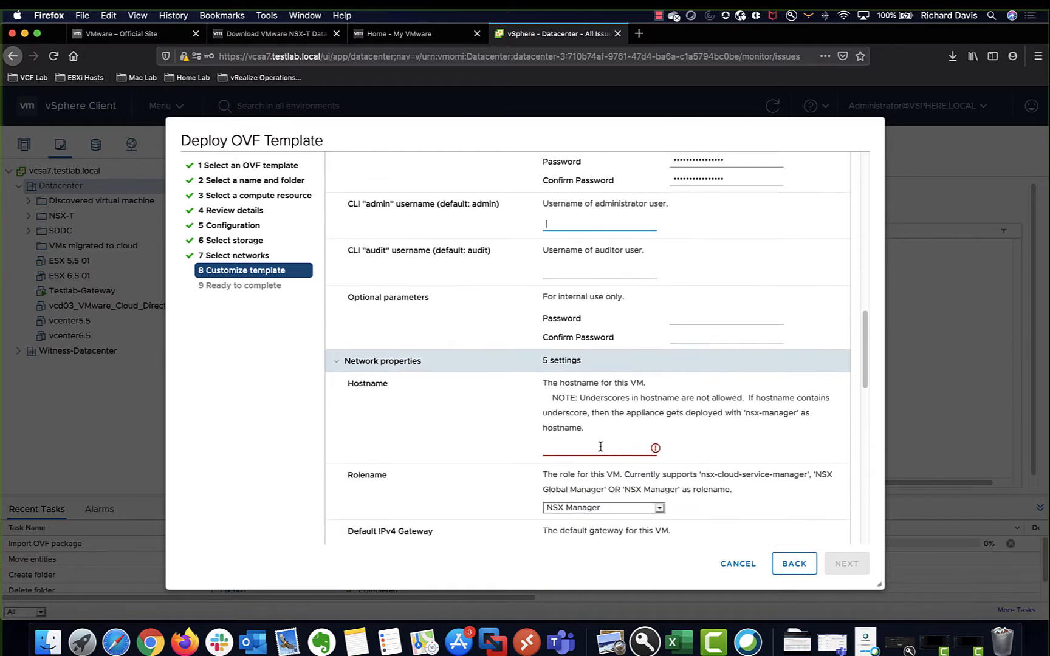
pyautogui.click(600, 447)
pyautogui.write('testlab-nsx-mgr')
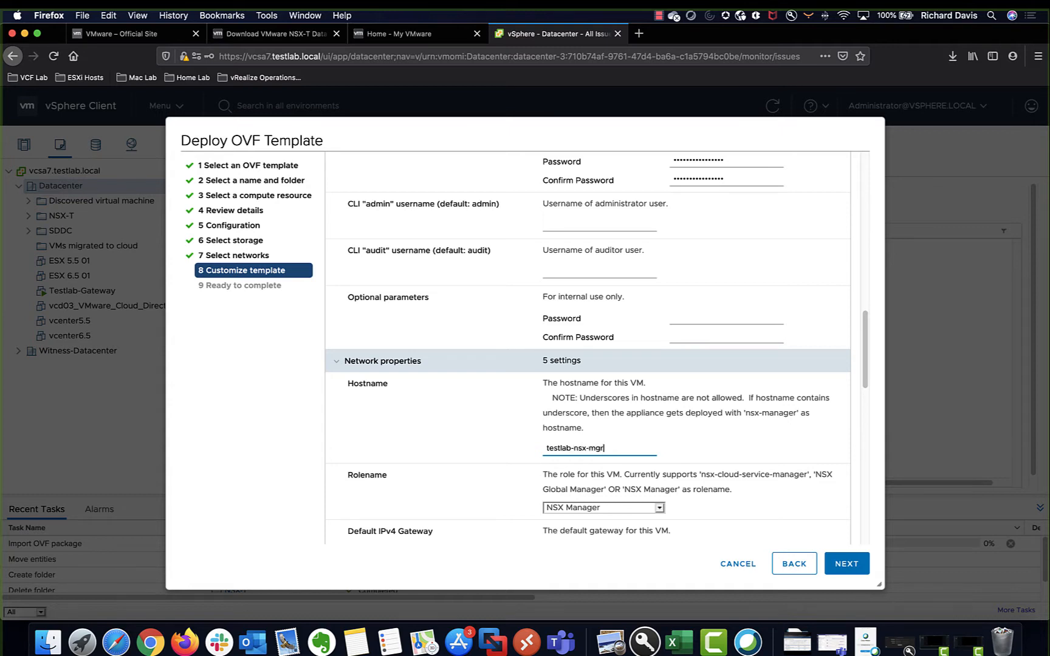
pyautogui.scroll(-5, 689, 451)
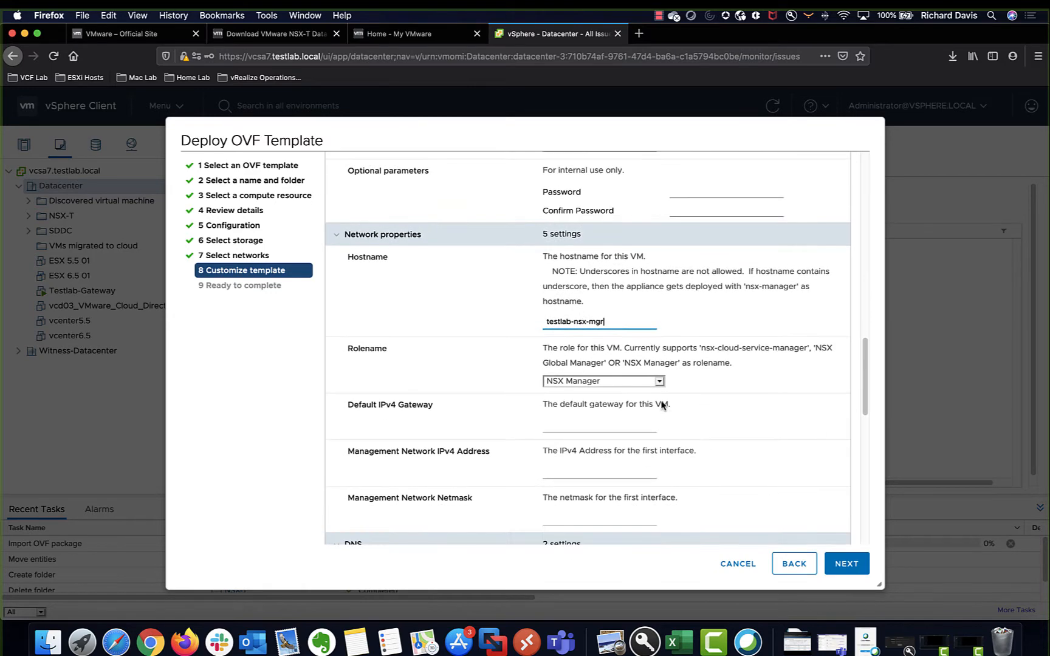
pyautogui.click(661, 382)
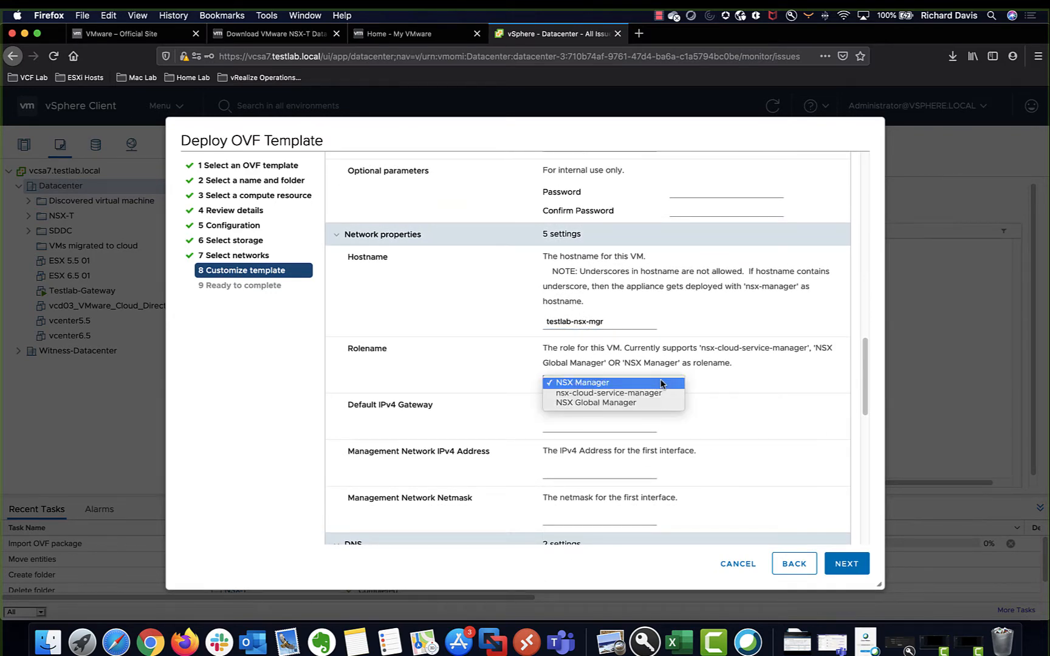
pyautogui.click(661, 383)
# Set the default IPv4 gateway to 192.168.0.2 and the management network address to 192.168.0.252 with netmask 255.255.255.0.
pyautogui.scroll(-1, 788, 464)
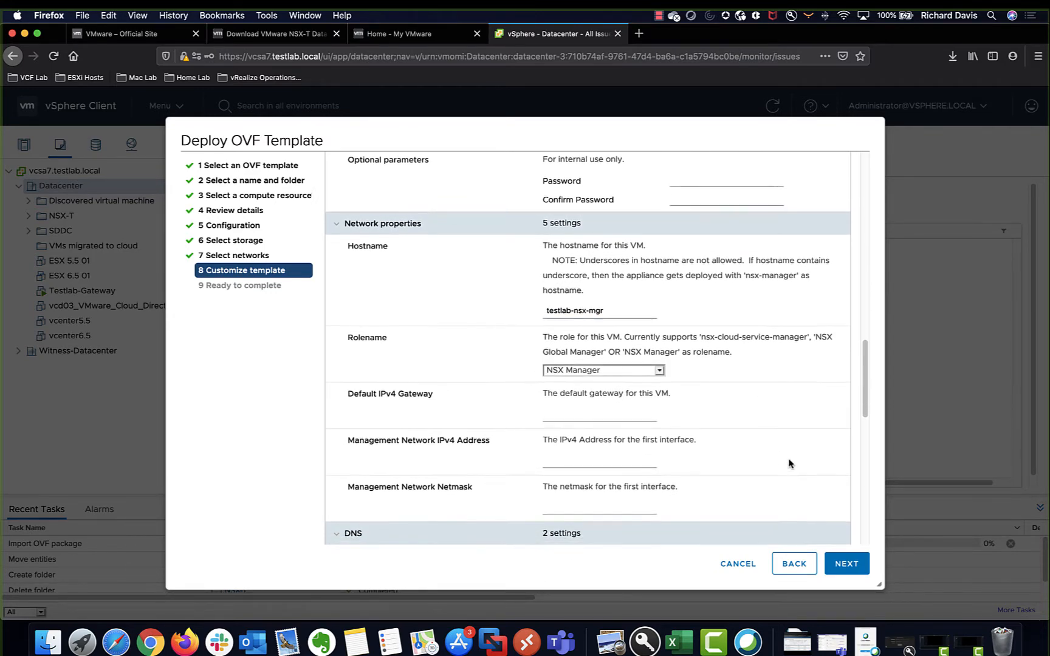
pyautogui.scroll(-2, 788, 464)
pyautogui.click(619, 392)
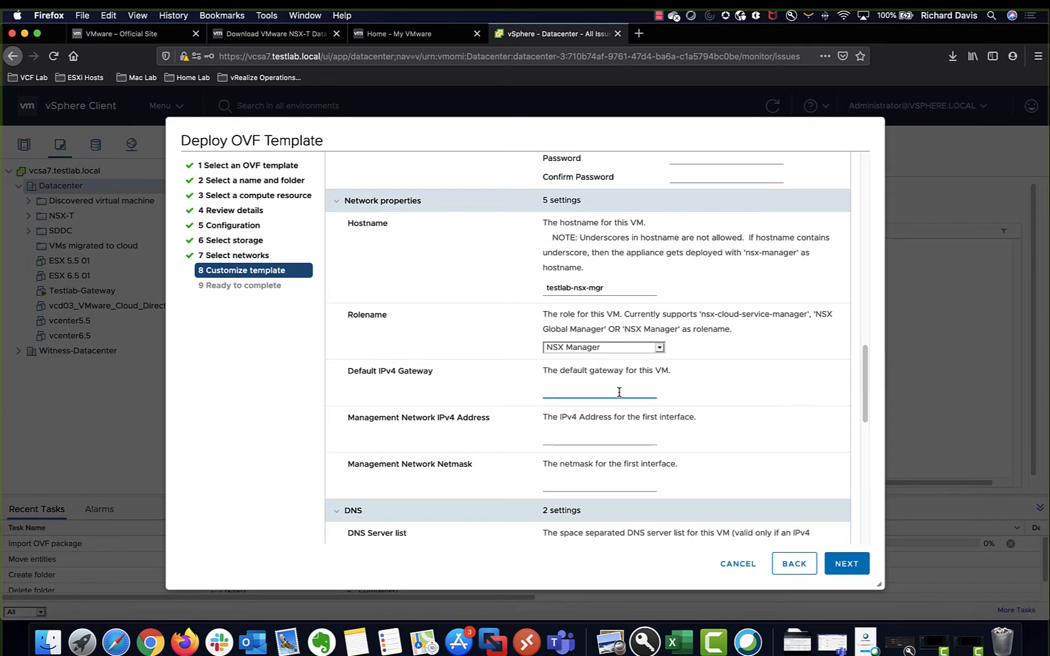
pyautogui.write('192.168.0.2')
pyautogui.press('Tab')
pyautogui.write('192')
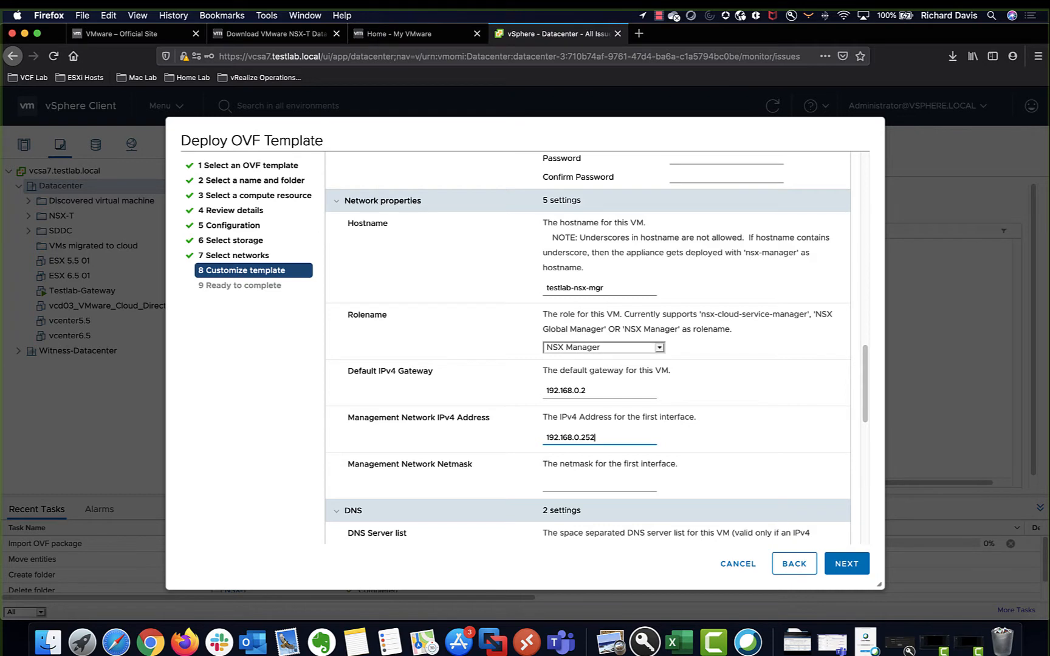
pyautogui.click(589, 489)
pyautogui.write('255.255.255.0')
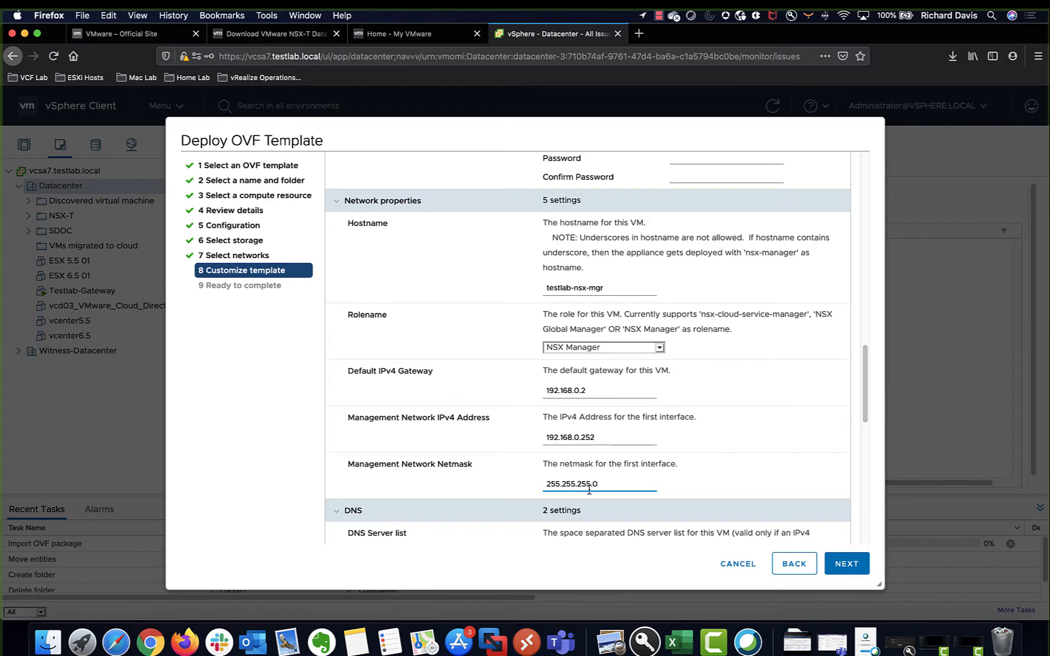
# Set the DNS server to 192.168.0.95 and the domain search list to testlab.local.
pyautogui.scroll(-3, 621, 474)
pyautogui.scroll(-2, 623, 474)
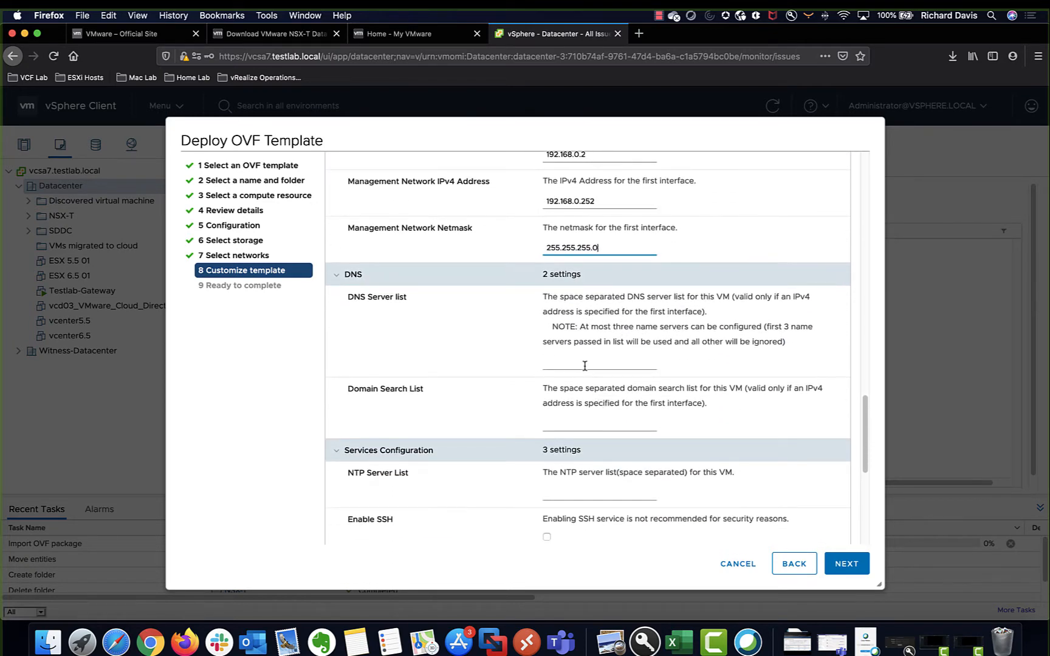
pyautogui.click(584, 365)
pyautogui.write('192.168.0.95')
pyautogui.click(588, 428)
pyautogui.write('testlab.l')
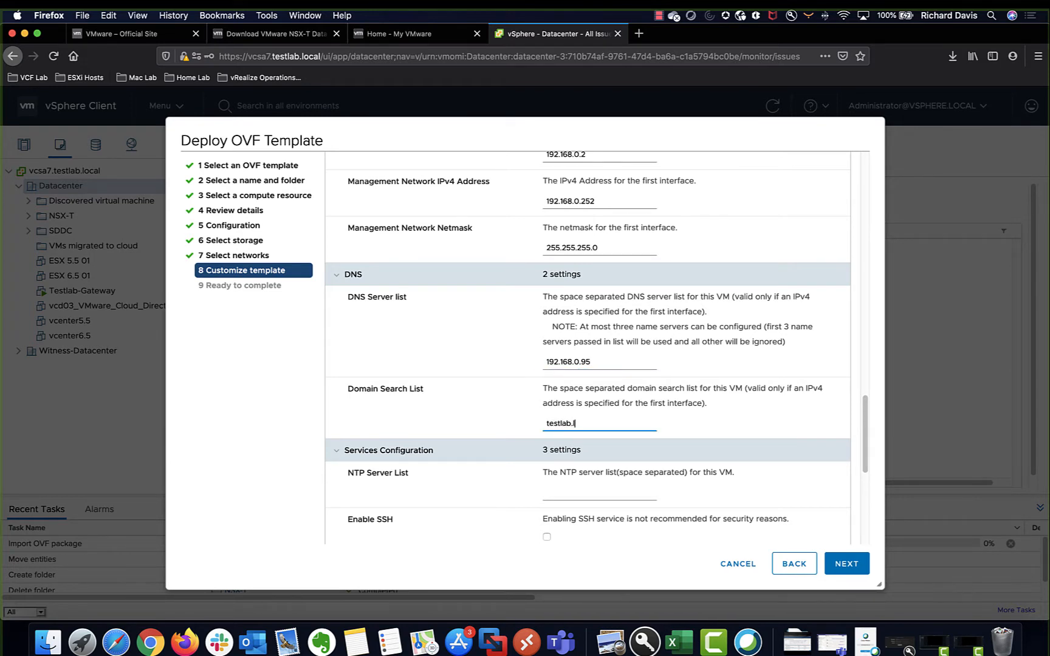
pyautogui.write('ocal')
# Set the NTP server to 192.168.0.94 and enable both SSH and root SSH logins.
pyautogui.scroll(-2, 569, 460)
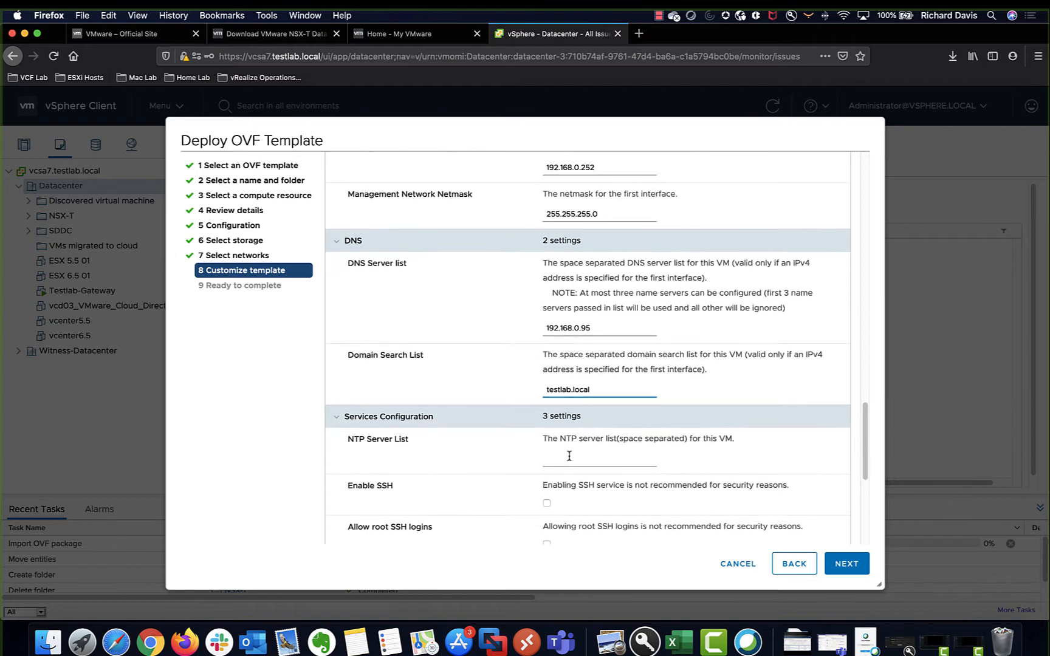
pyautogui.click(569, 460)
pyautogui.write('192.1')
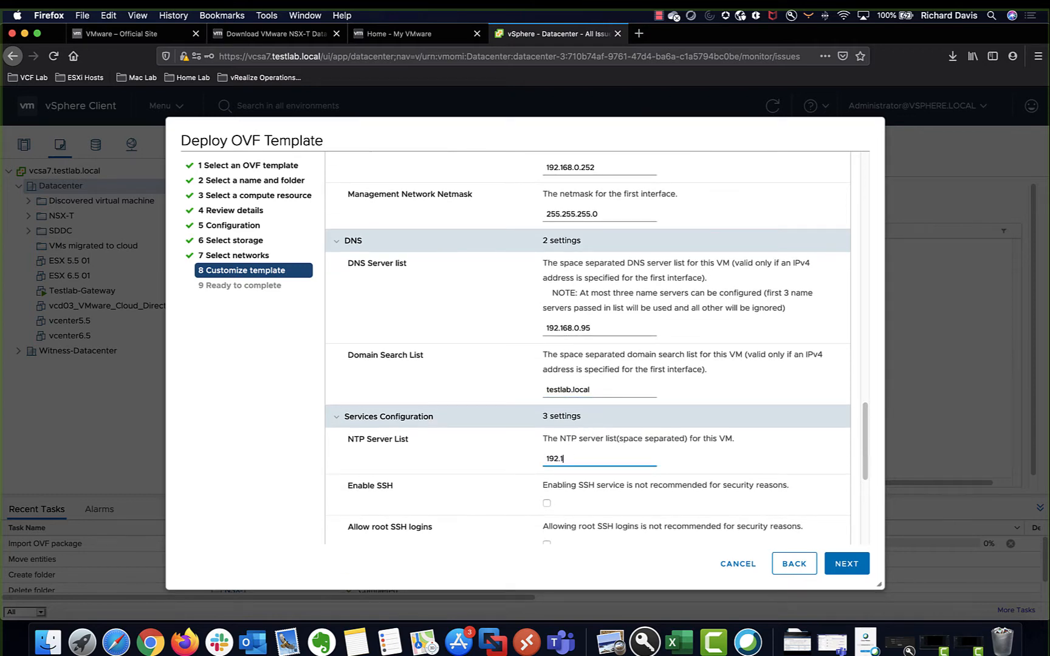
pyautogui.write('68.0.94')
pyautogui.scroll(-5, 624, 438)
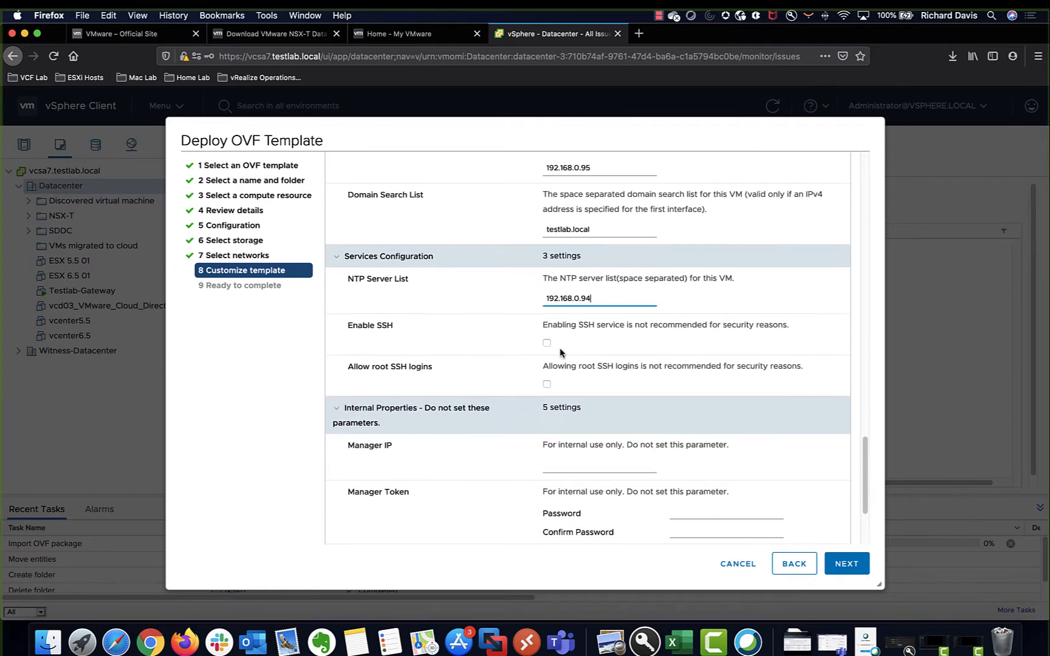
pyautogui.click(547, 384)
pyautogui.click(547, 344)
# Leave the internal properties empty, continue to the deployment summary and finish the OVF deployment.
pyautogui.scroll(-1, 564, 355)
pyautogui.scroll(-3, 565, 355)
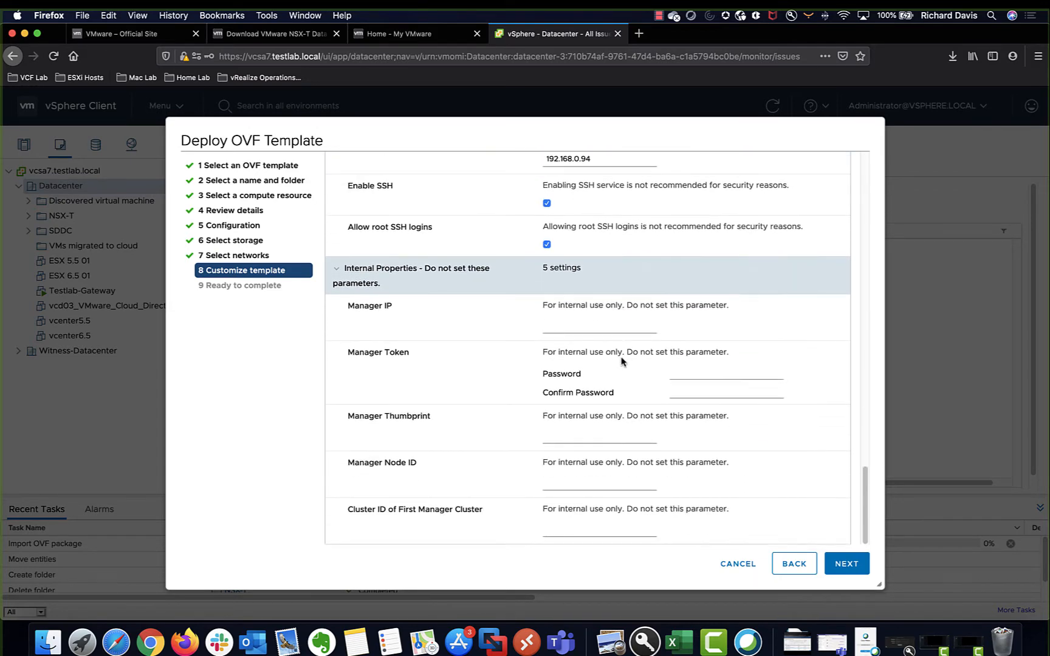
pyautogui.click(848, 565)
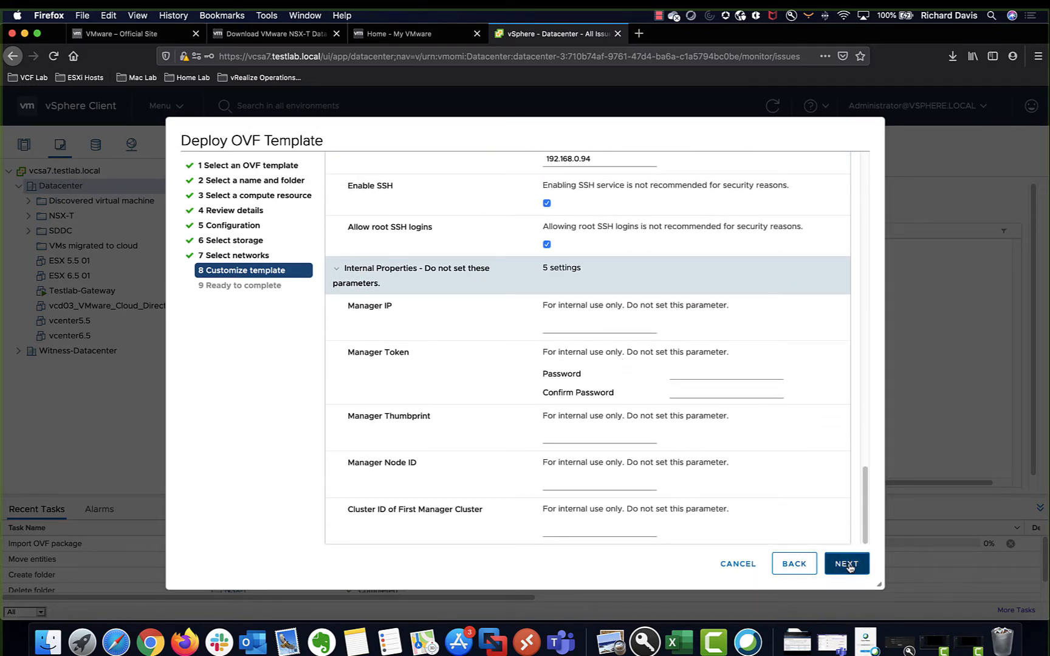
pyautogui.click(847, 564)
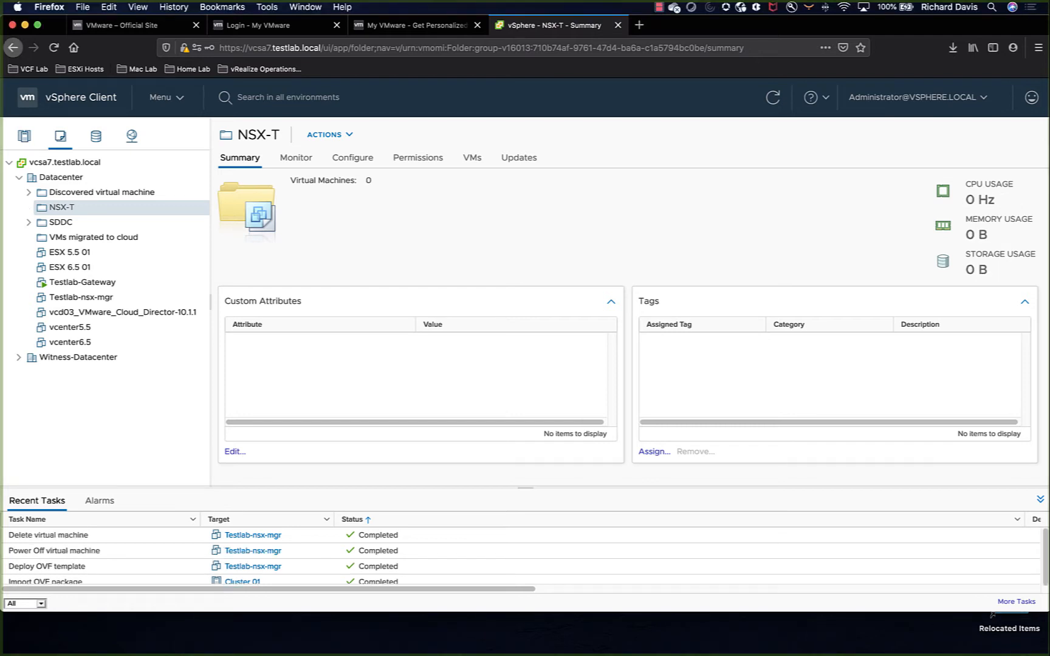
# Power on the Testlab-nsx-mgr virtual machine using the recommended placement on host 192.168.0.98 and launch its web console.
pyautogui.click(192, 300)
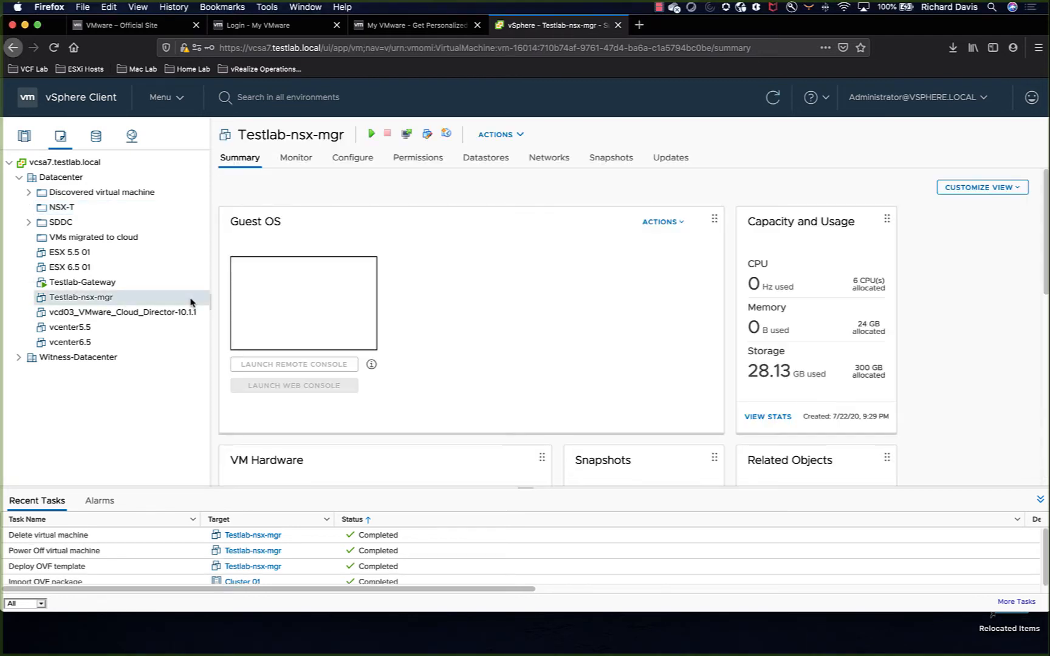
pyautogui.rightClick(192, 300)
pyautogui.moveTo(231, 169)
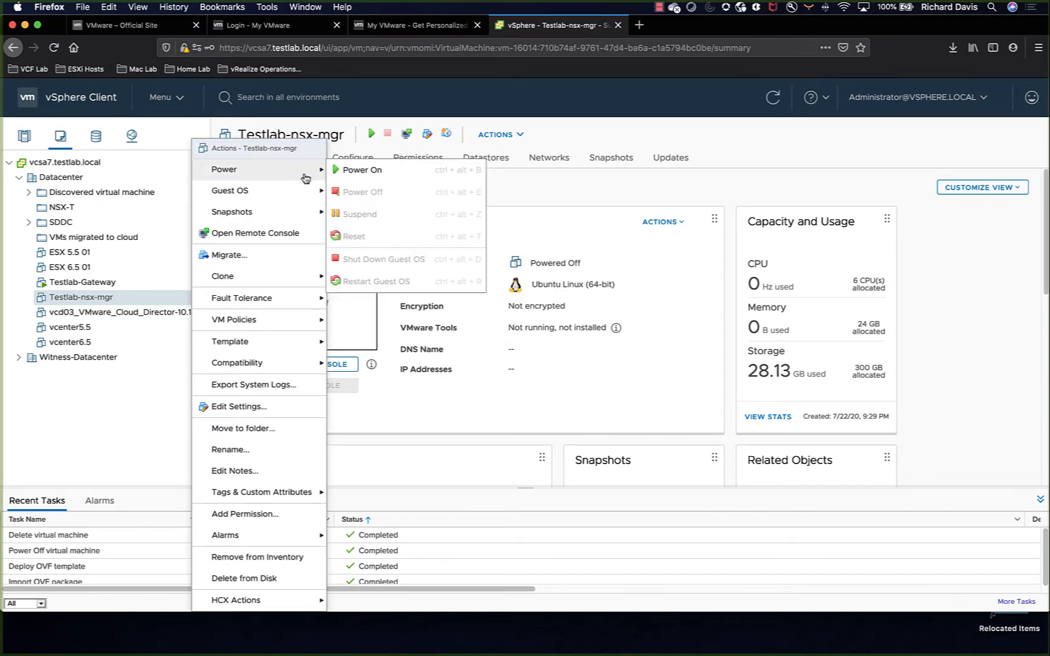
pyautogui.click(348, 175)
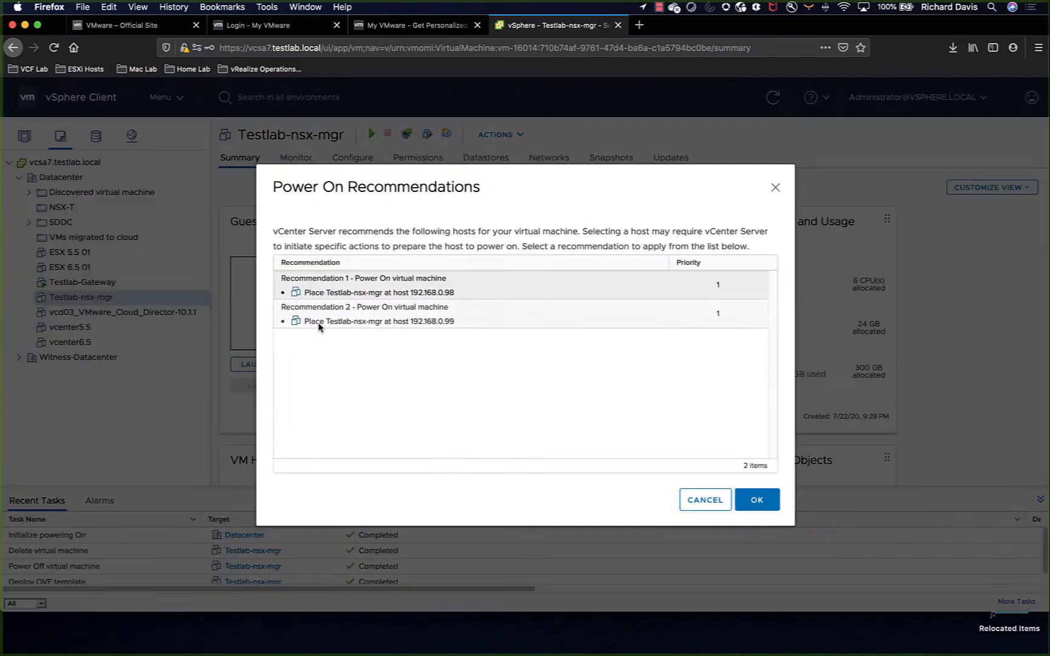
pyautogui.click(756, 500)
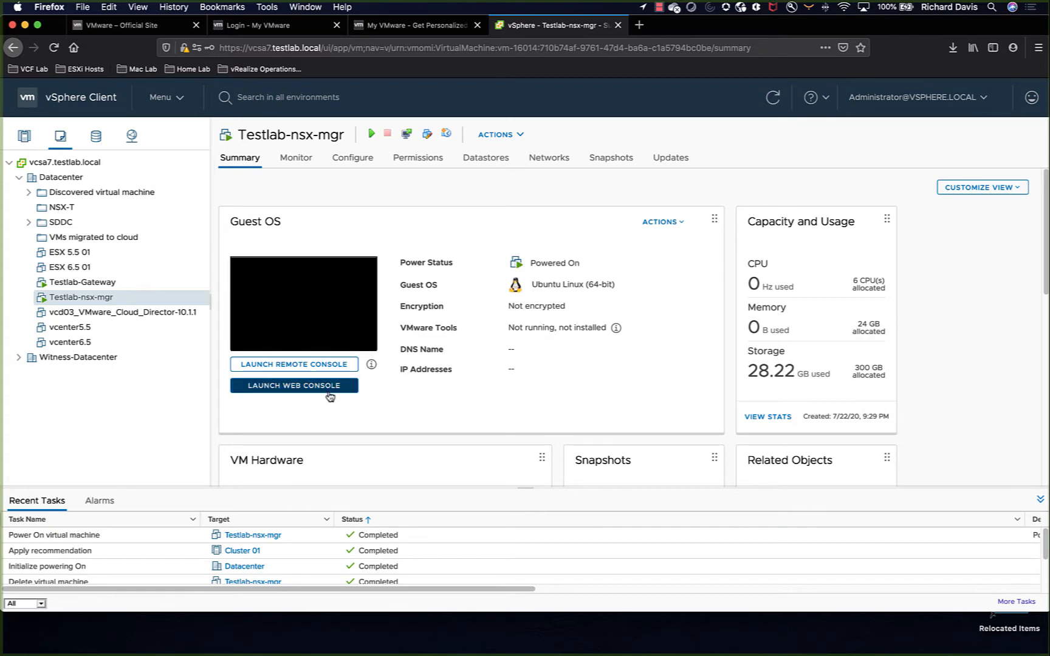
pyautogui.click(330, 395)
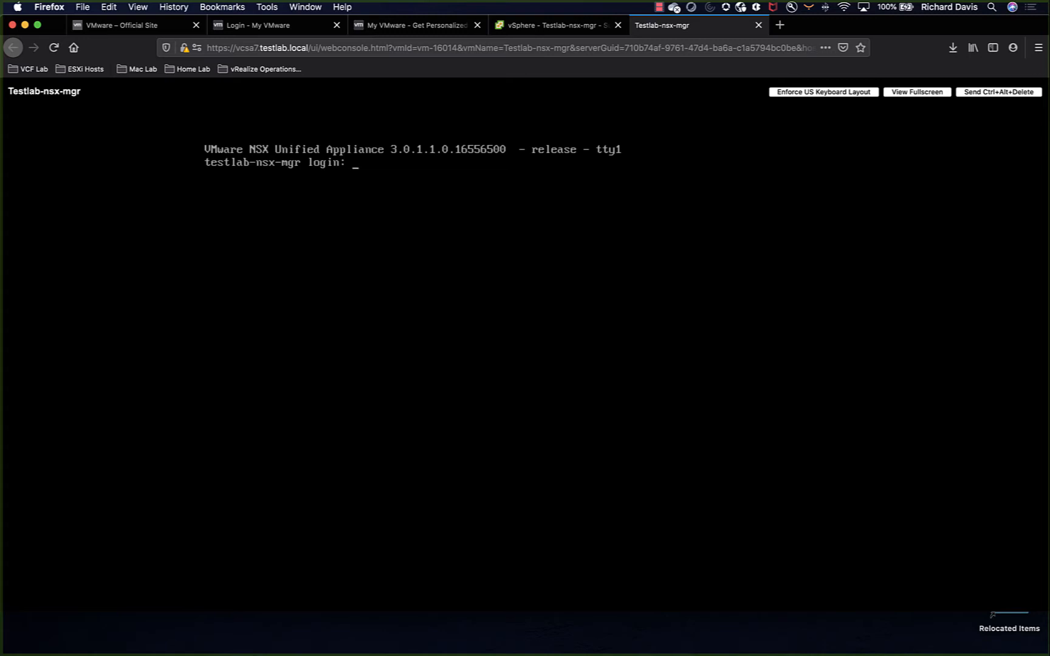
pyautogui.click(780, 25)
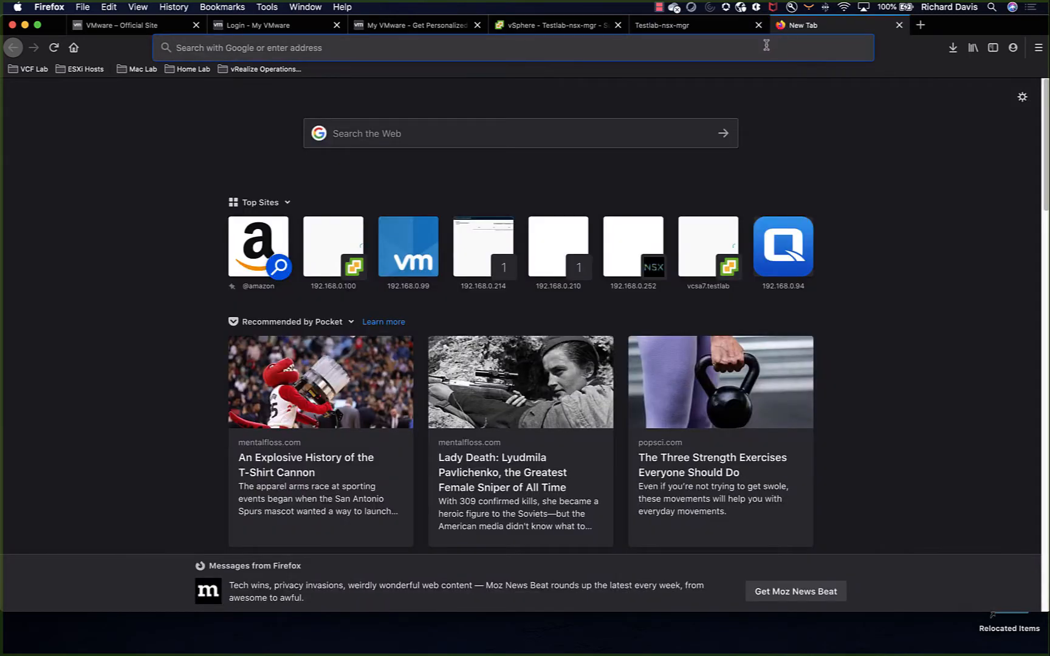
pyautogui.click(766, 46)
pyautogui.write('ht')
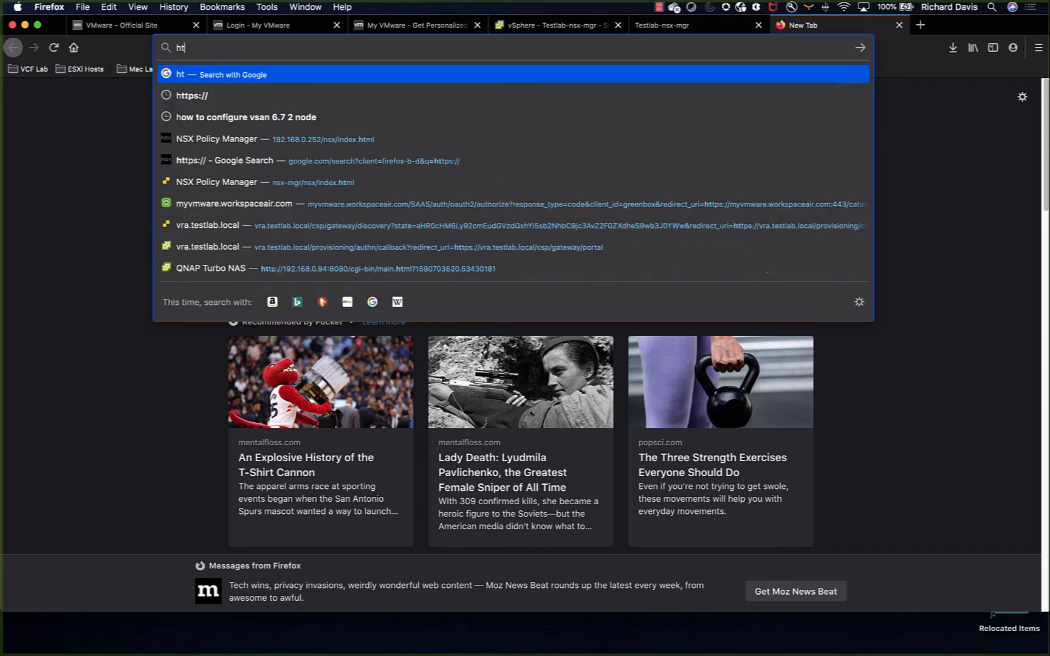
pyautogui.write('tps://nsx-mgr/')
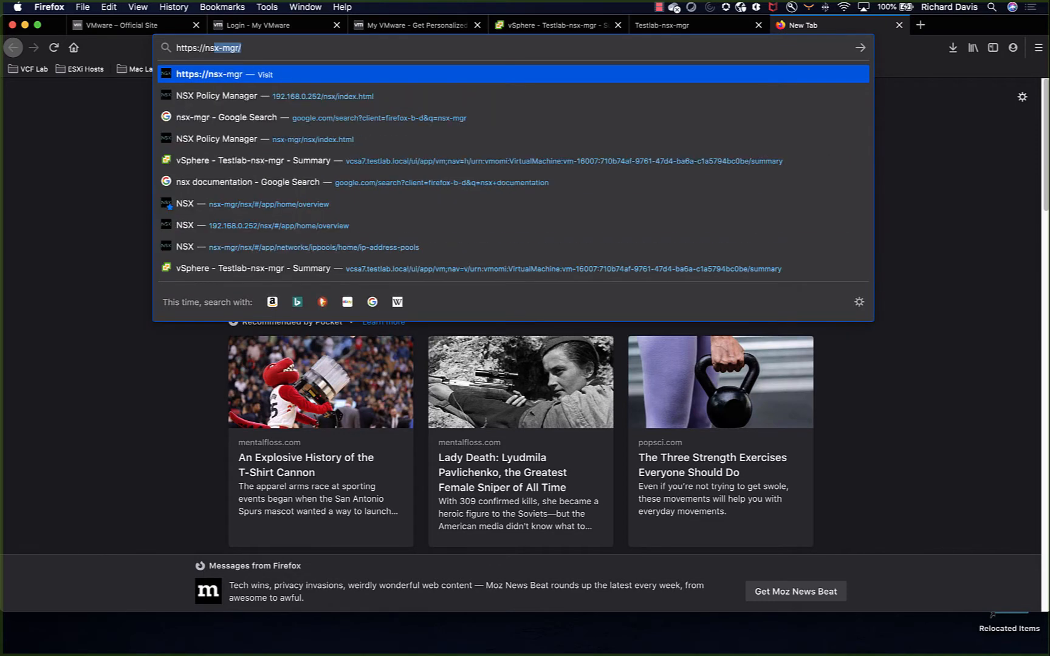
pyautogui.press('Return')
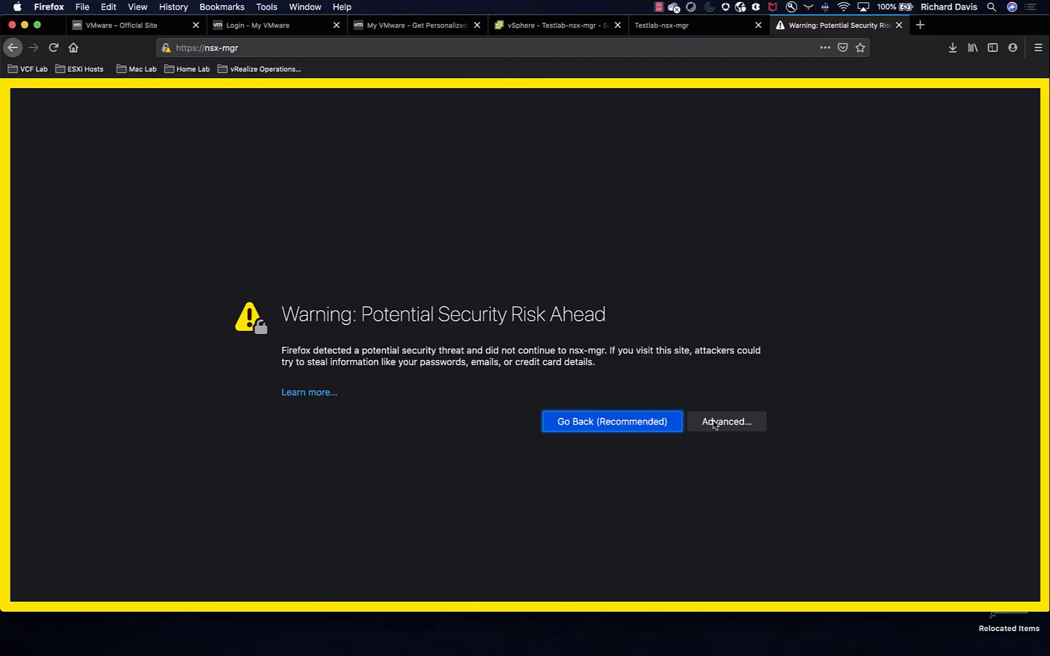
pyautogui.click(723, 423)
pyautogui.click(688, 608)
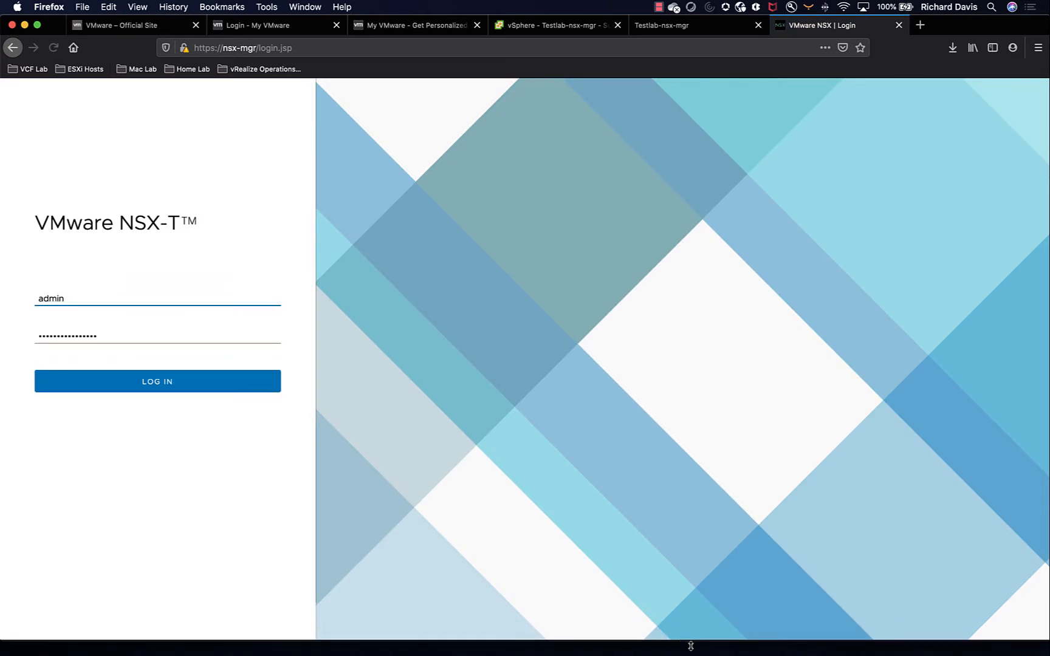
pyautogui.click(170, 388)
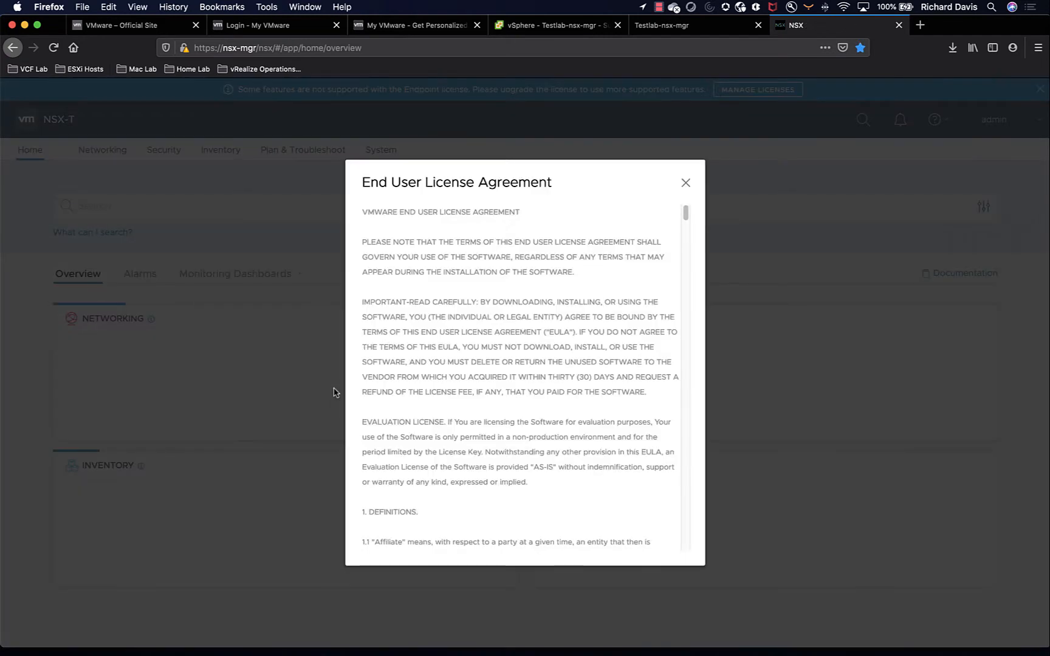
# Accept the end user license agreement, continue, and dismiss the NSX-T welcome message with the option not to show it again.
pyautogui.scroll(-10, 576, 390)
pyautogui.scroll(-20, 576, 389)
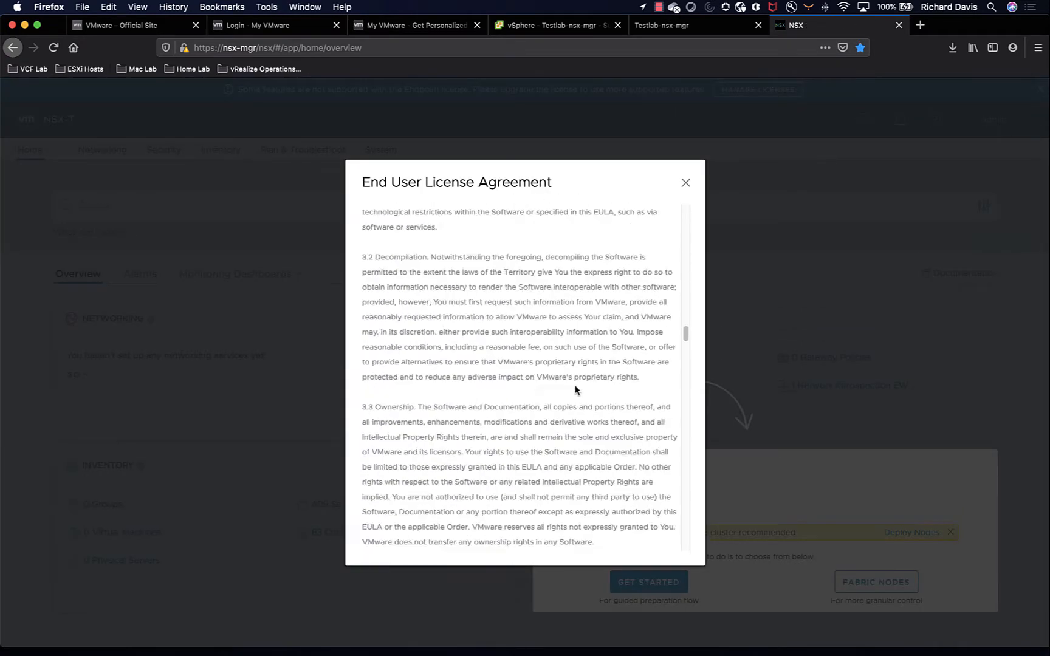
pyautogui.scroll(-10, 576, 389)
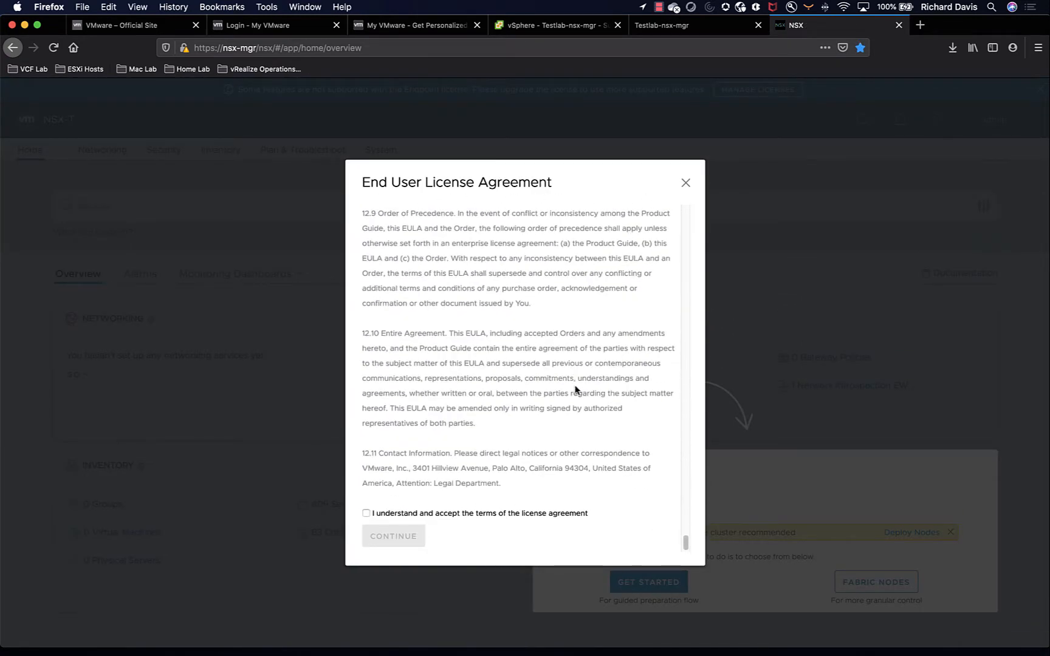
pyautogui.click(368, 515)
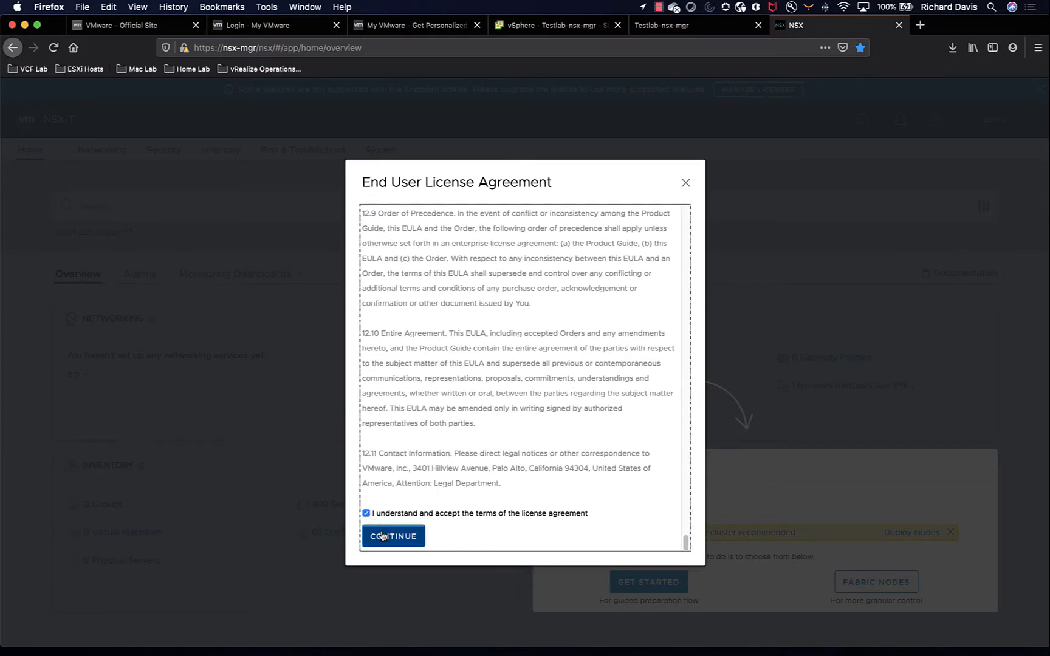
pyautogui.click(382, 536)
pyautogui.click(377, 491)
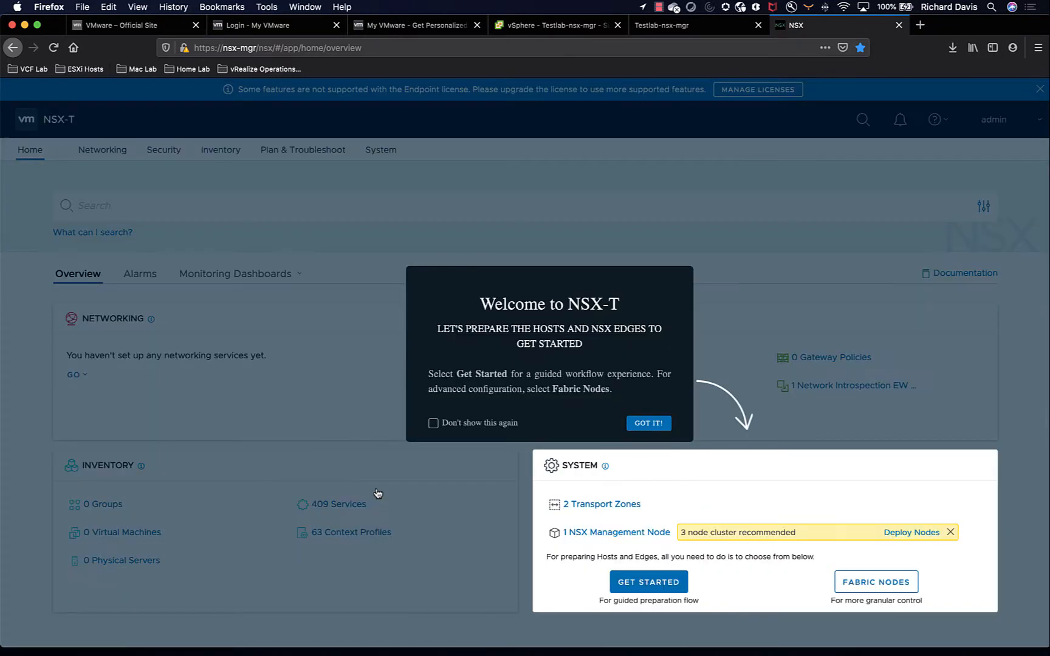
pyautogui.click(487, 424)
pyautogui.click(648, 423)
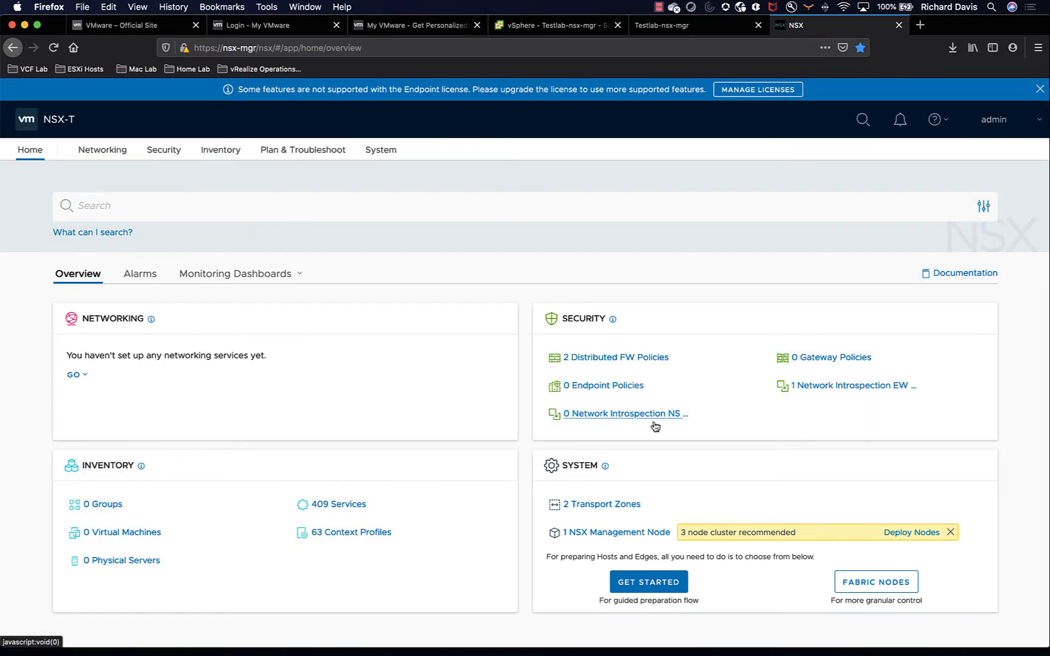
# Start a new compute manager in the fabric configuration, named vcsa7, with the FQDN vcsa7.testlab.local.
pyautogui.click(381, 152)
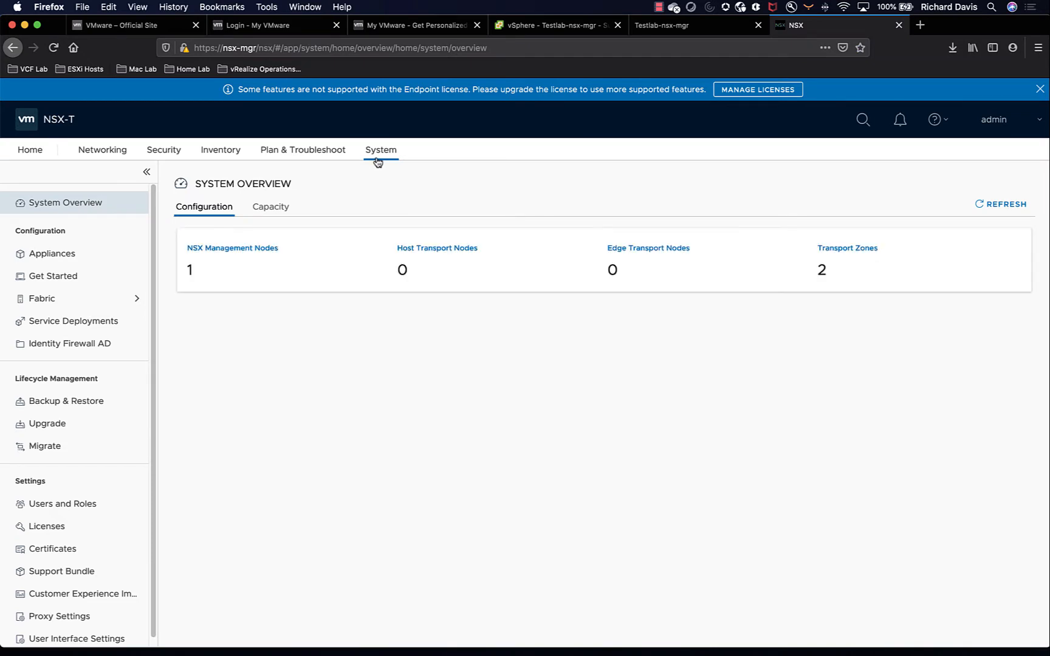
pyautogui.click(66, 301)
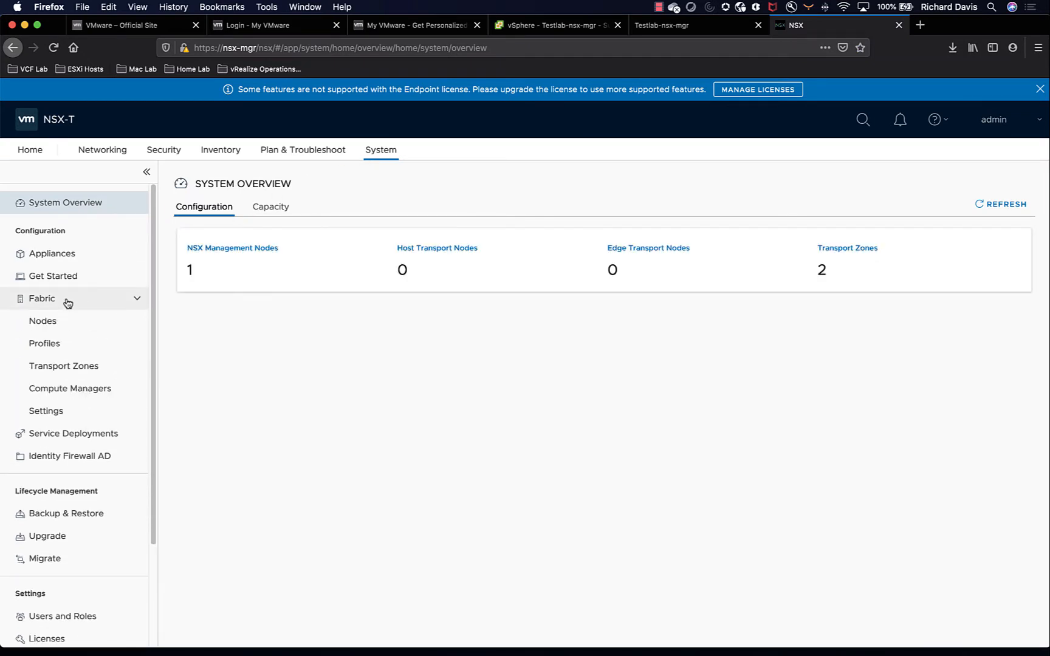
pyautogui.click(79, 390)
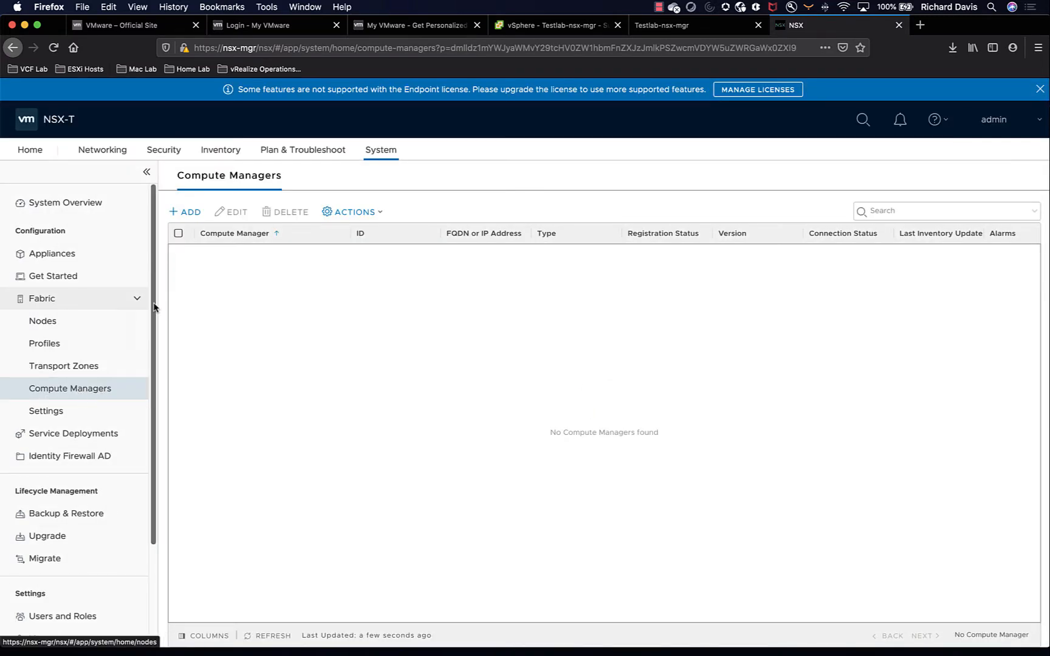
pyautogui.click(189, 213)
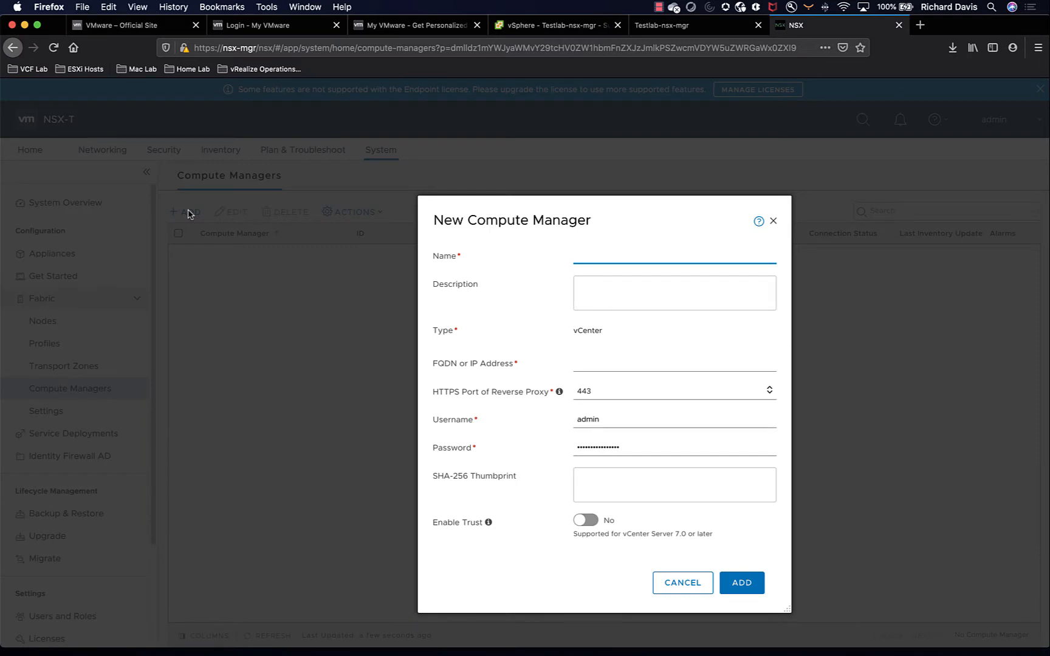
pyautogui.write('vcsa7')
pyautogui.click(604, 366)
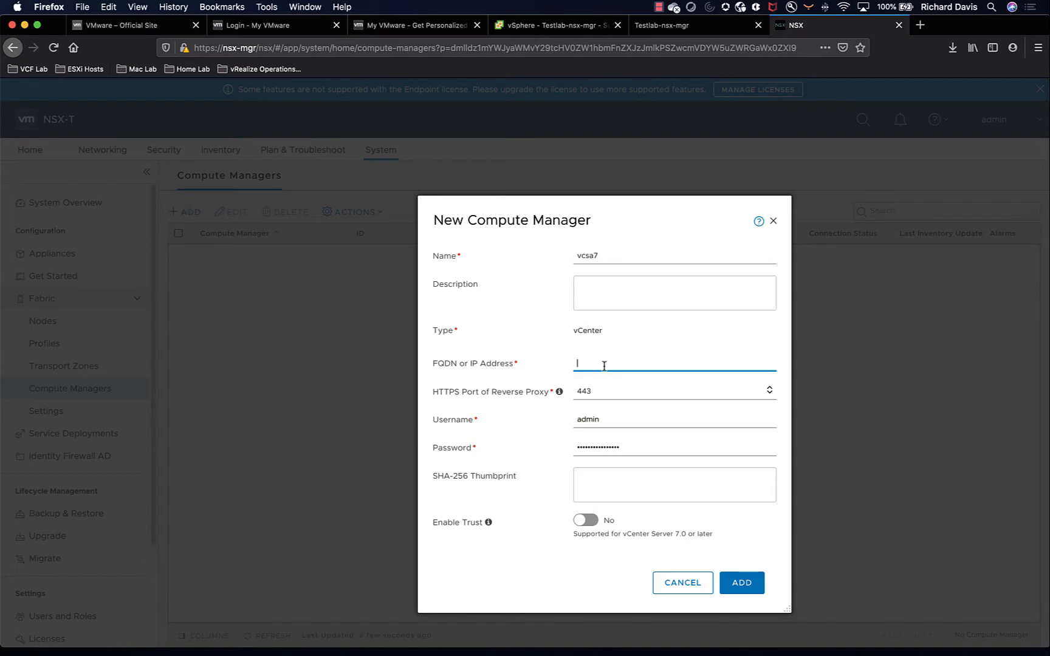
pyautogui.write('vcsa7.testlab.local')
# Enter the vCenter administrator username and account password, then add the compute manager and confirm.
pyautogui.click(623, 422)
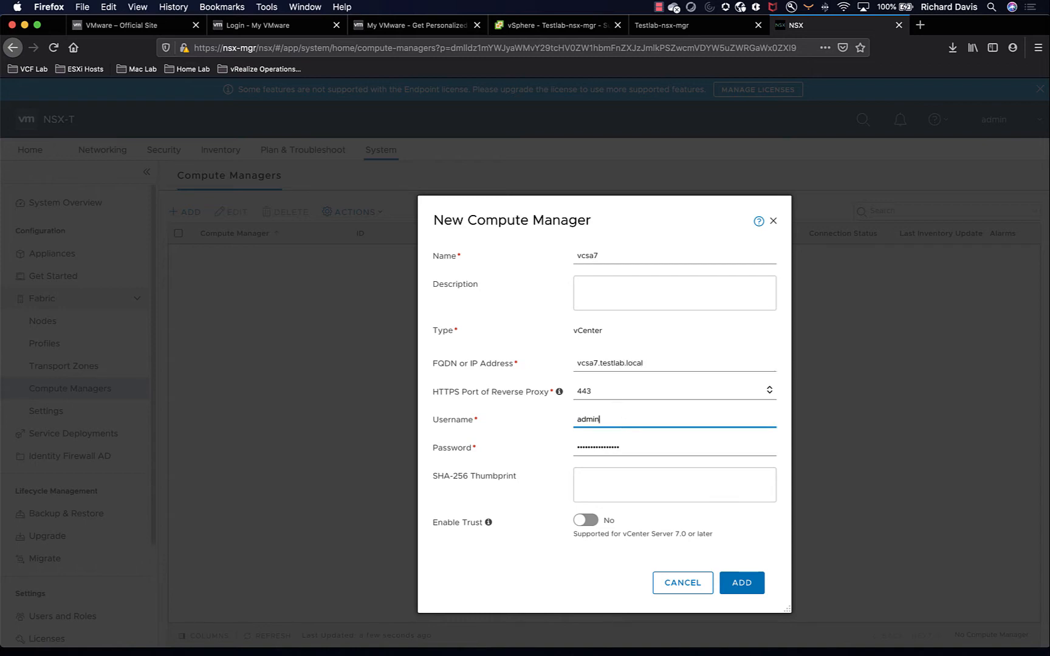
pyautogui.write('istrator')
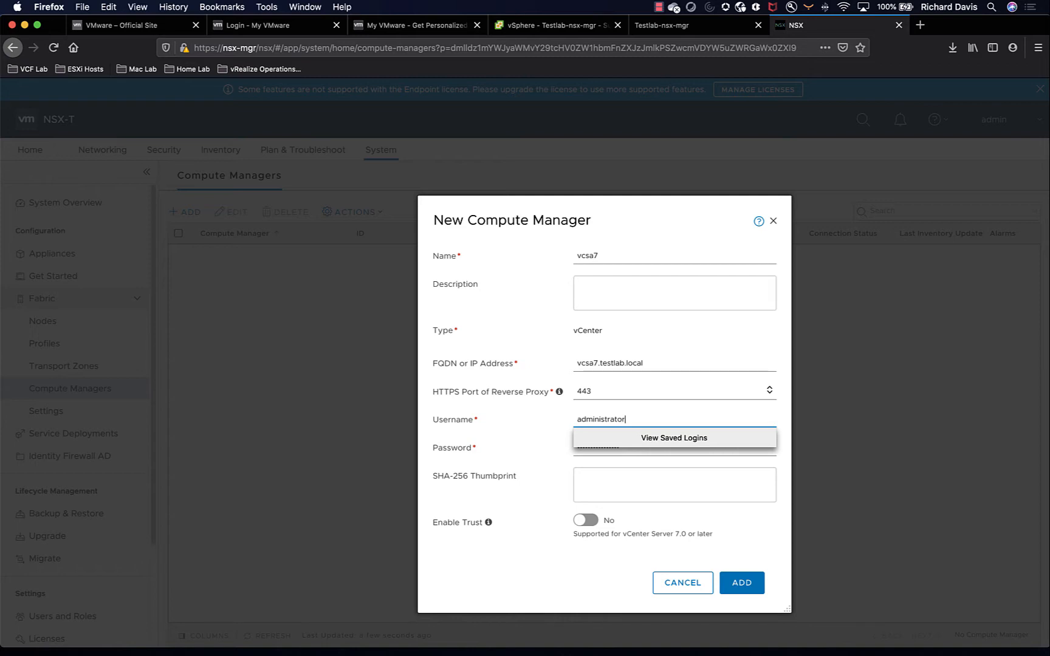
pyautogui.write('@vsphere.local')
pyautogui.press('Tab')
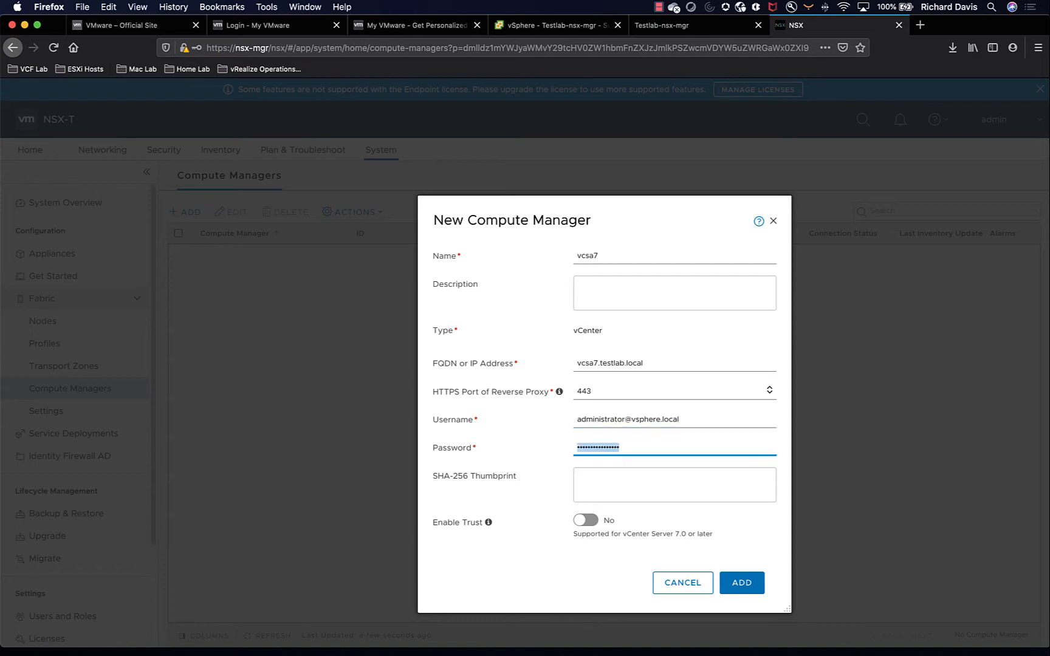
pyautogui.write('V••••••')
pyautogui.click(744, 584)
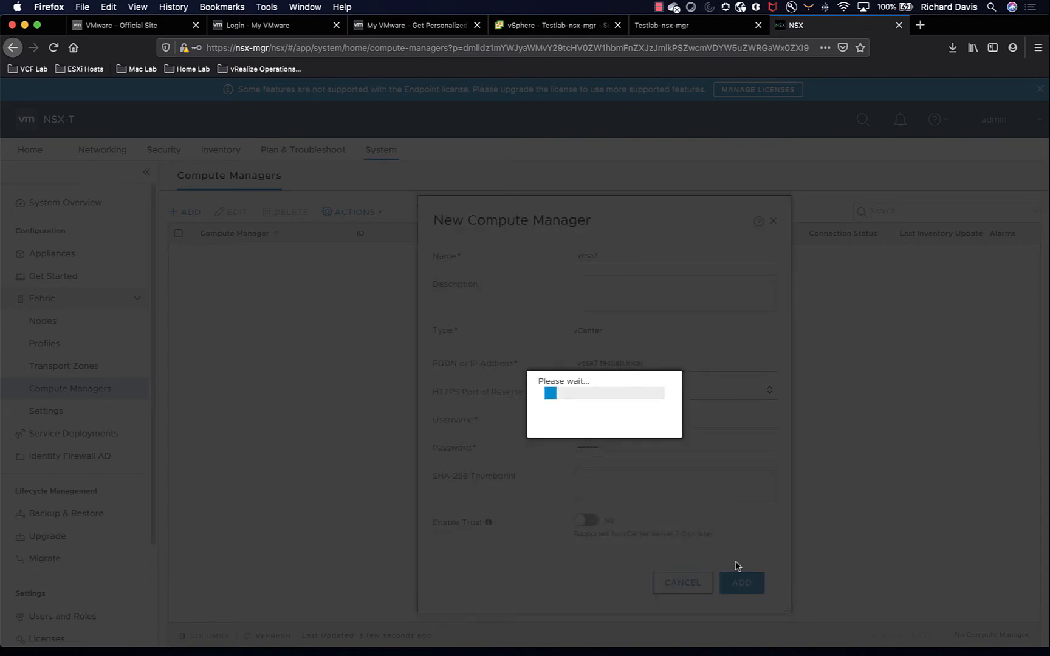
pyautogui.click(724, 467)
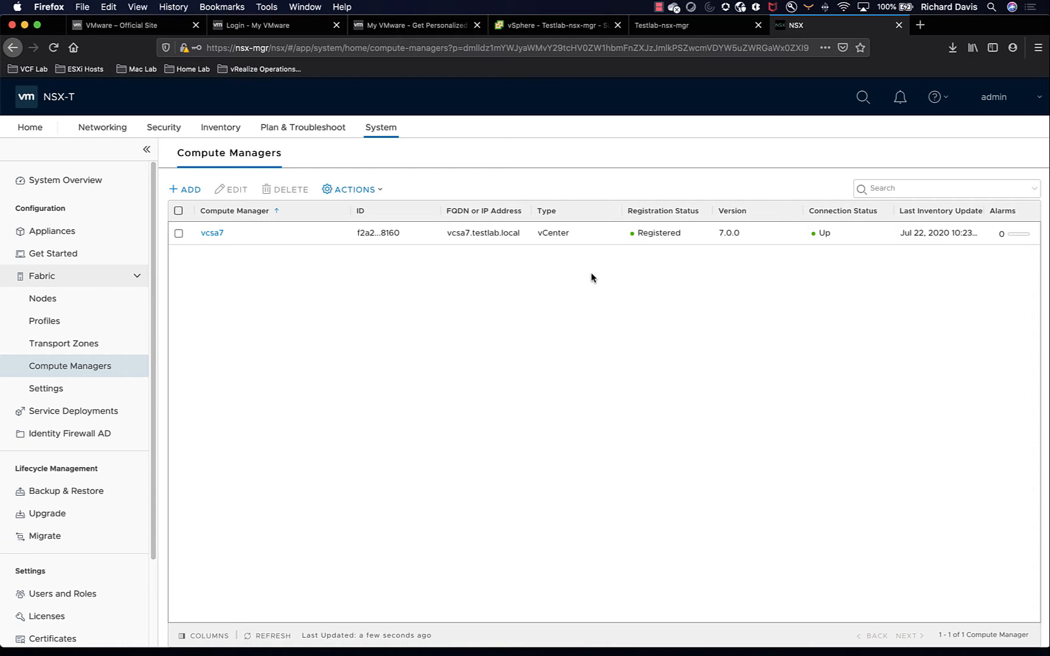
# Add a transport zone named PROD-overlay-TZ with switch name PROD-Overlay-NVDS and the Overlay traffic type.
pyautogui.click(81, 344)
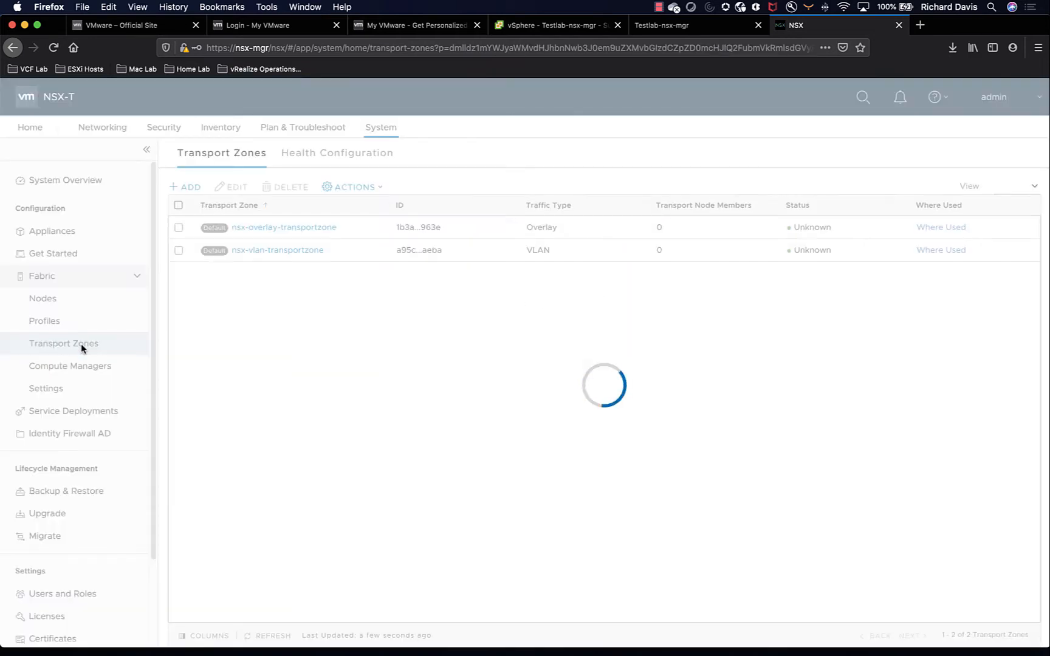
pyautogui.click(189, 187)
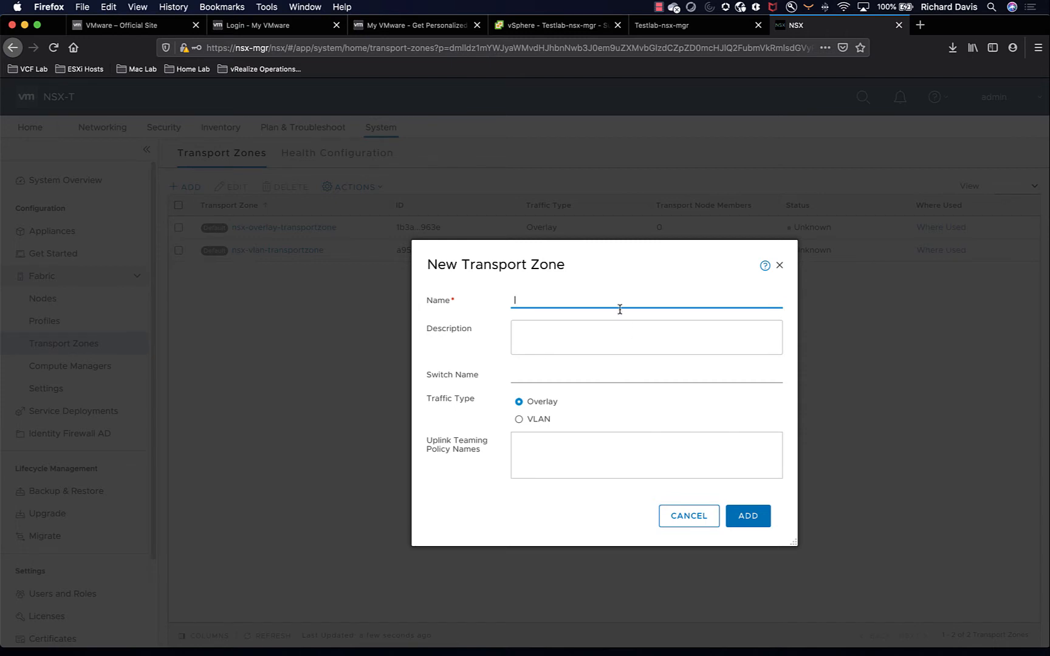
pyautogui.write('PROD-overlay-TZ')
pyautogui.click(605, 370)
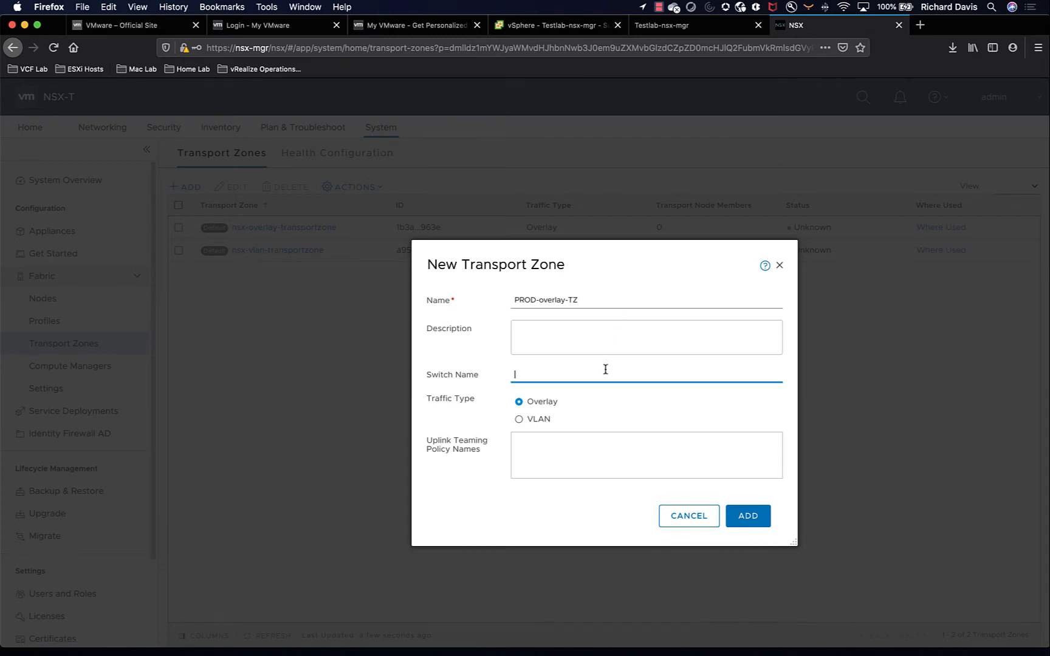
pyautogui.write('PROD-Overlay-NVDS')
pyautogui.click(749, 518)
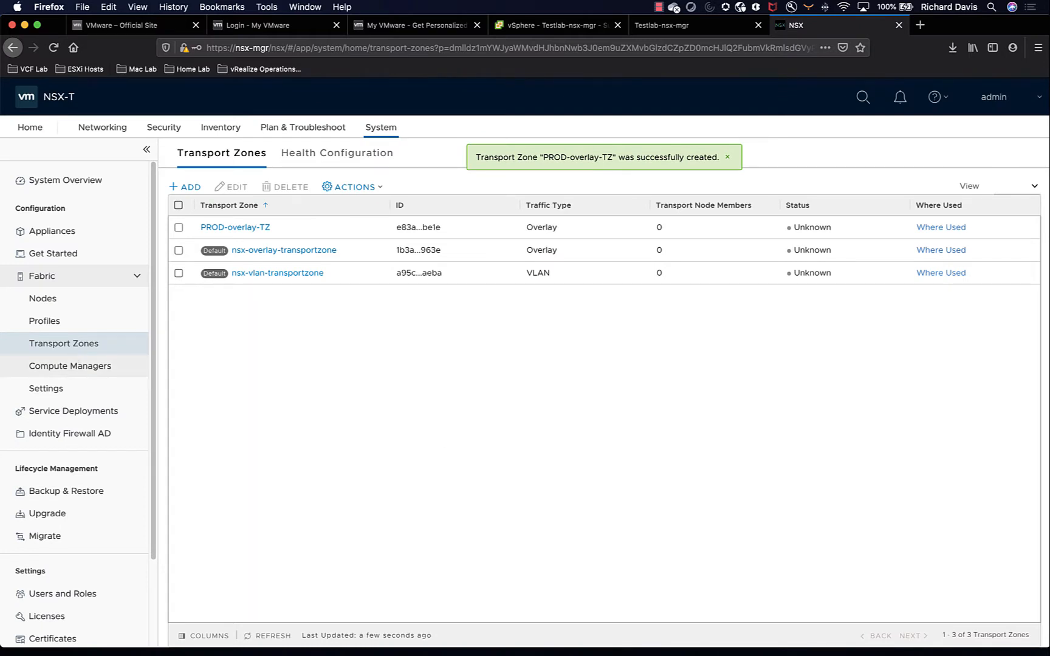
# Add a transport zone named PROD-VLAN-TZ with switch name PROD-VLAN-NVDS and the VLAN traffic type.
pyautogui.click(188, 189)
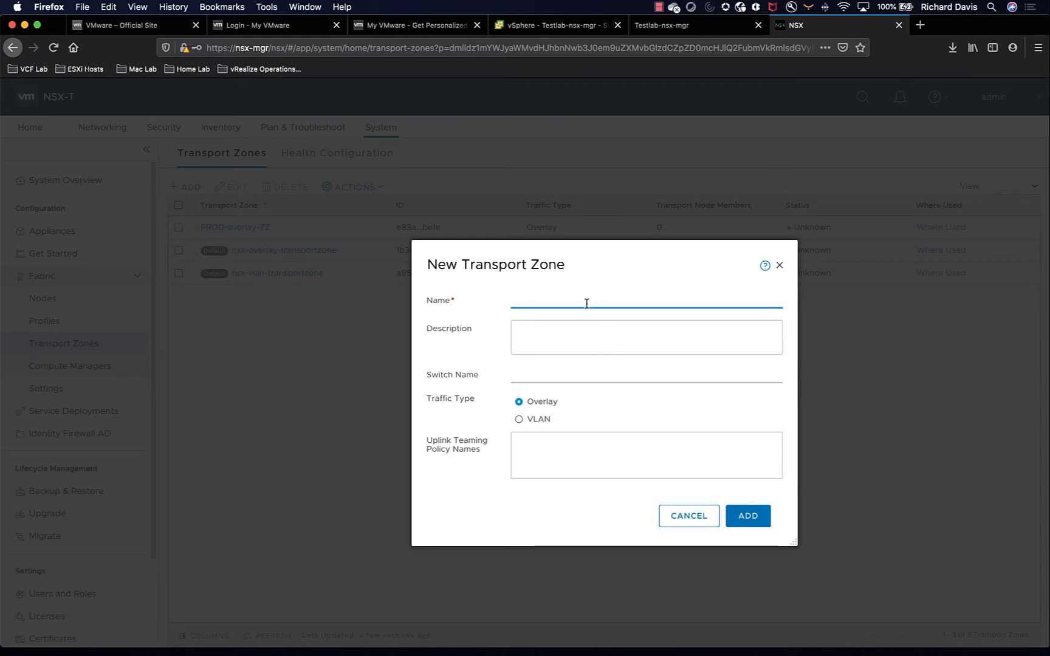
pyautogui.write('PROD-VLAN-TZ')
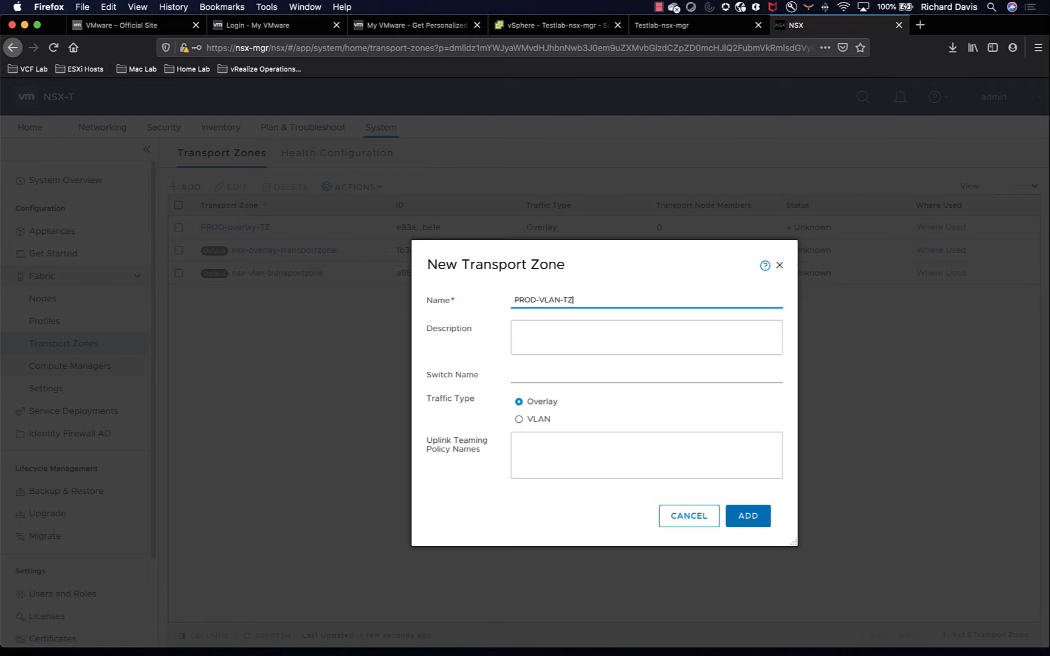
pyautogui.click(582, 372)
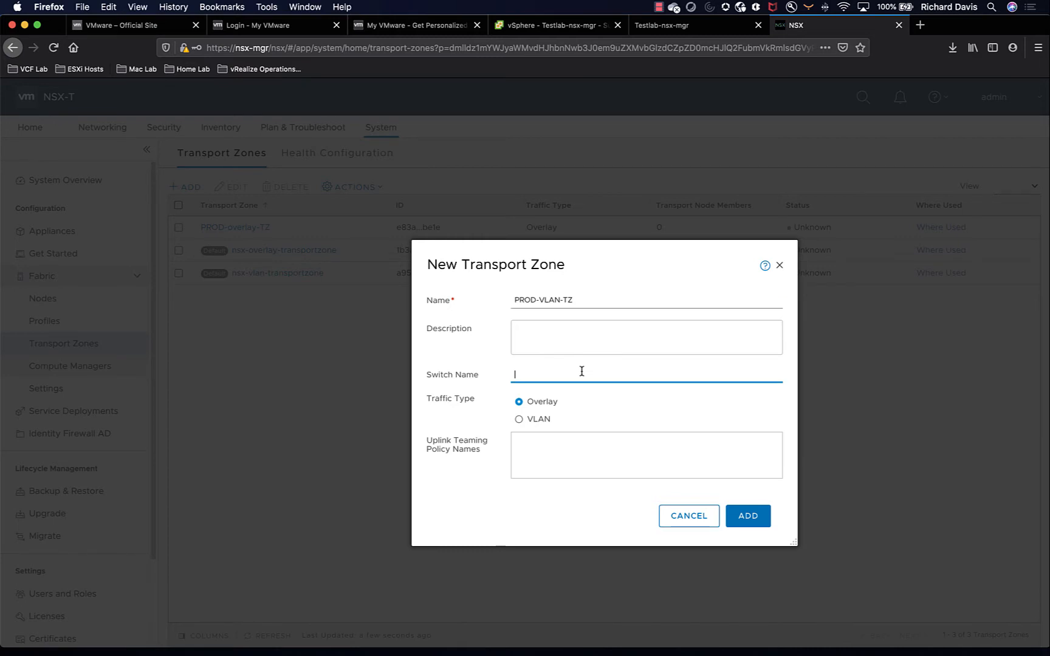
pyautogui.write('PROD-VLAN-NVDS')
pyautogui.click(539, 420)
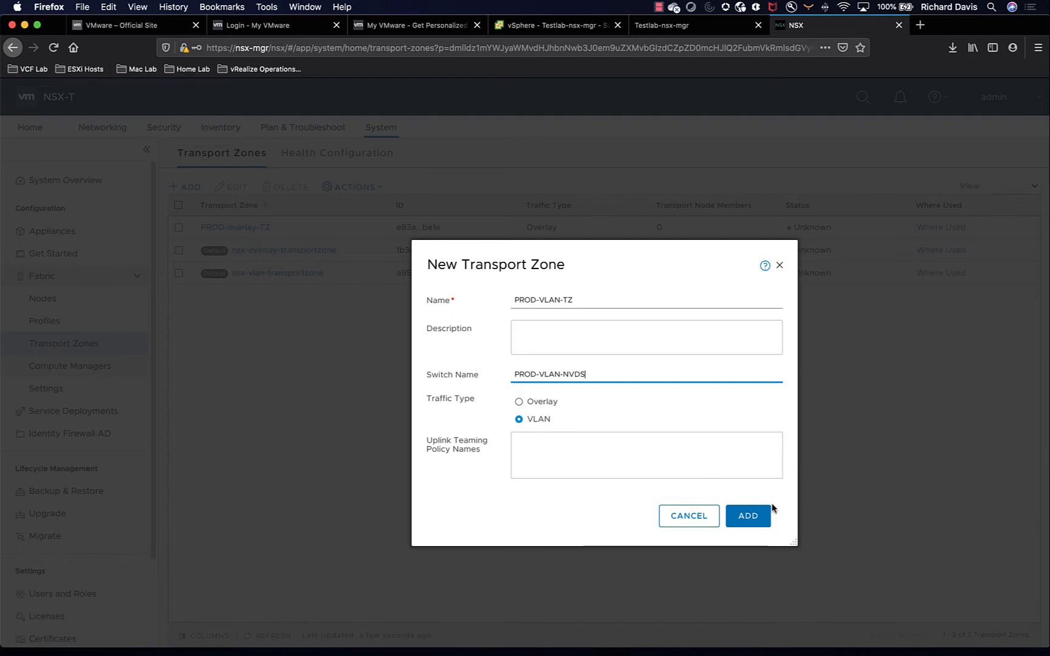
pyautogui.click(757, 517)
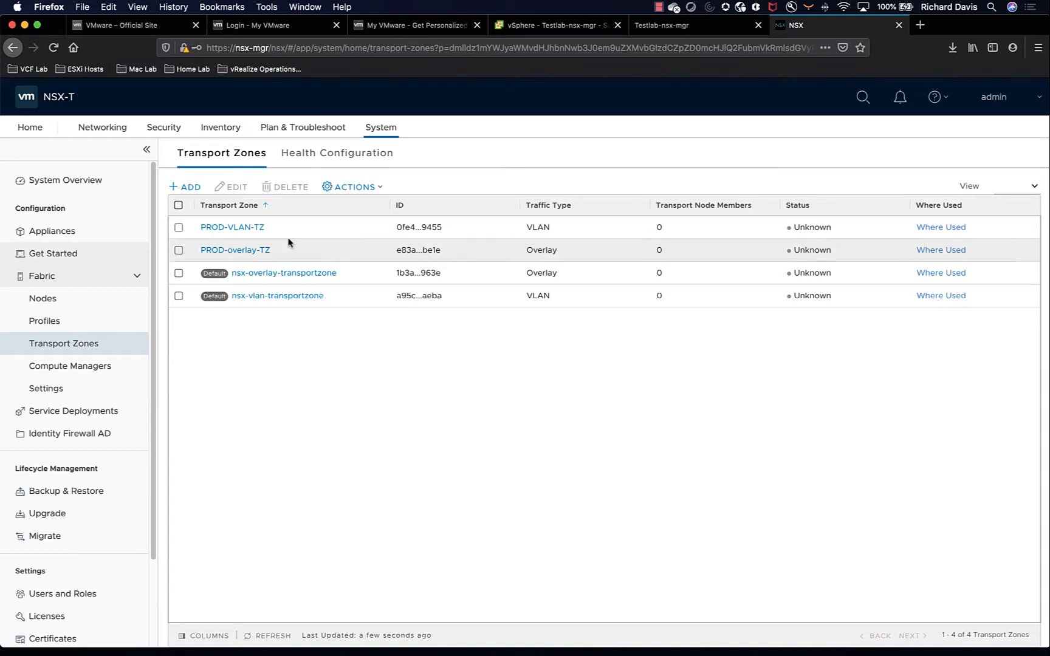
# Start a new IP address pool in the networking configuration and name it VTEP-IP-POOL.
pyautogui.click(105, 133)
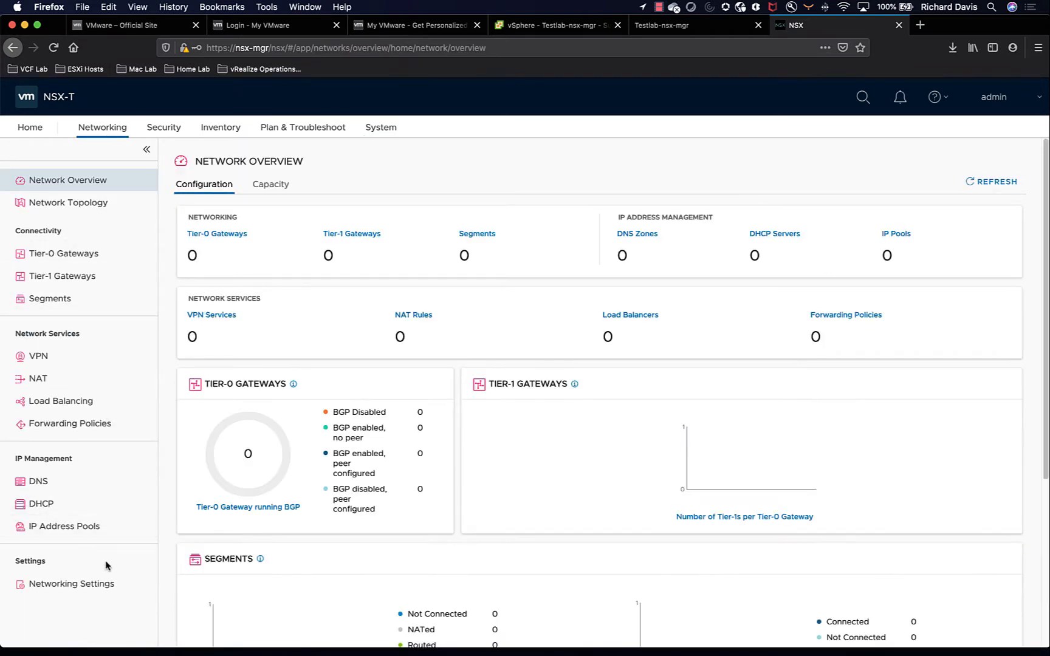
pyautogui.click(92, 528)
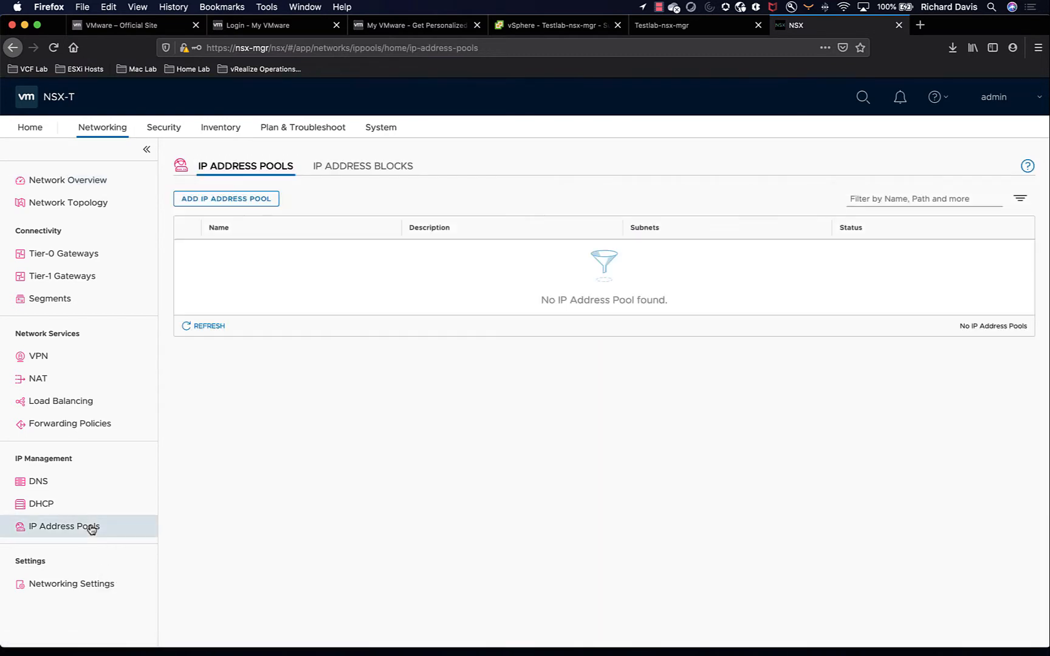
pyautogui.click(246, 203)
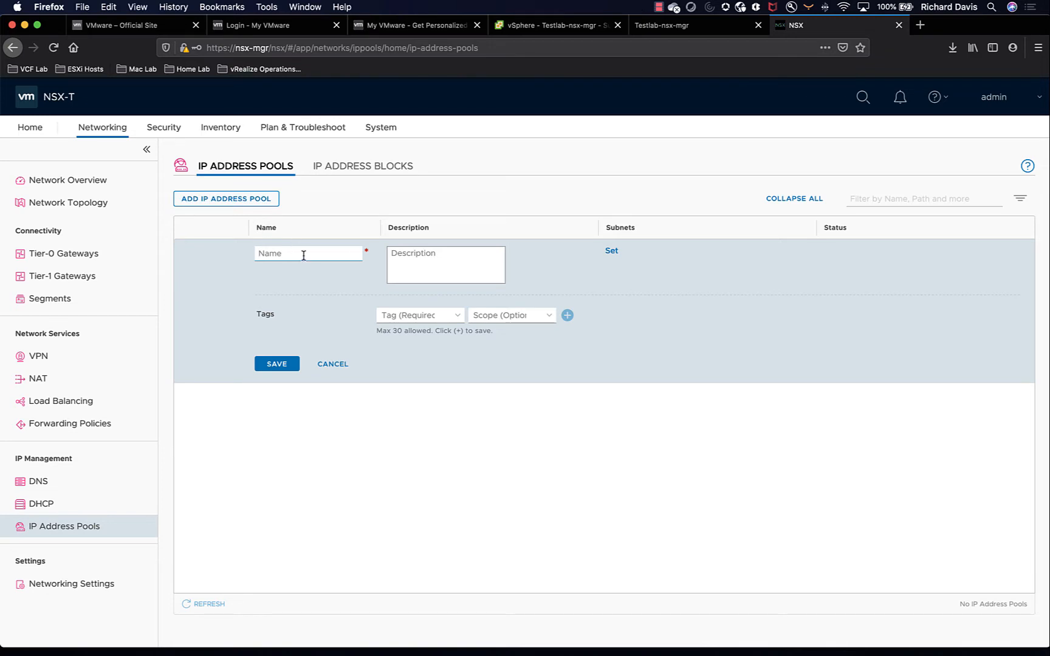
pyautogui.write('VTE')
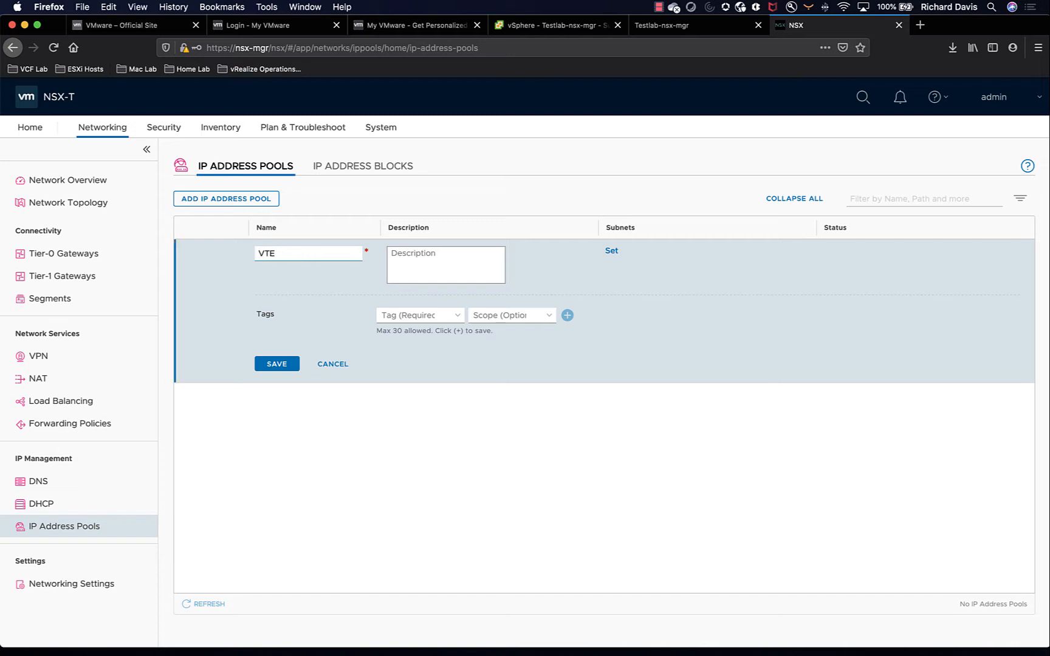
pyautogui.write('P-IP-POOL')
# Add an IP Ranges subnet to the VTEP pool covering 172.20.11.151-172.20.11.170.
pyautogui.click(609, 251)
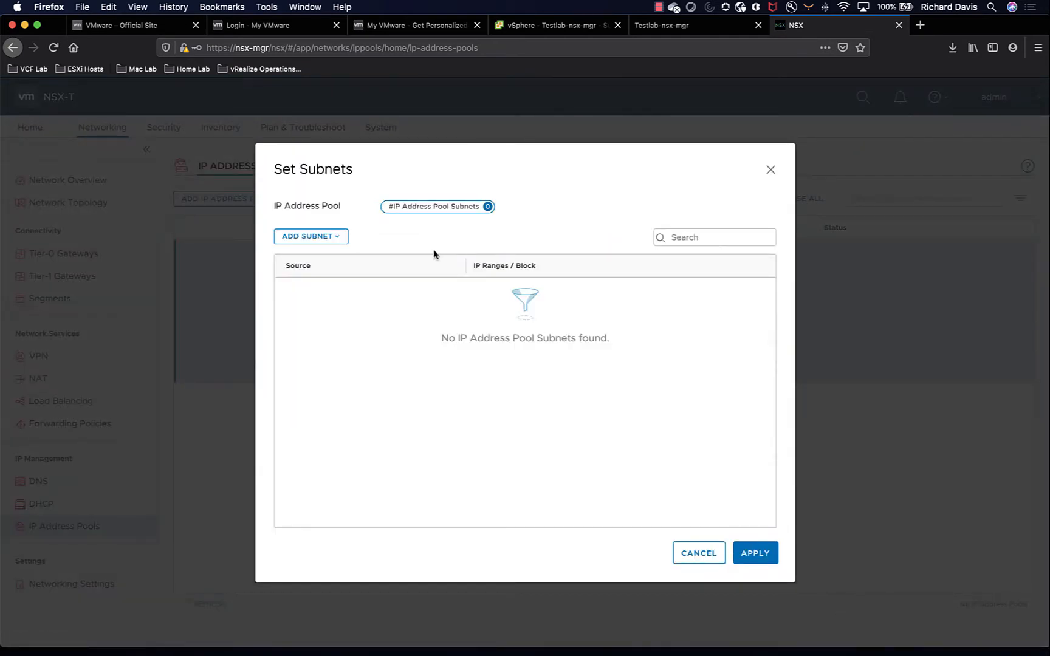
pyautogui.click(316, 239)
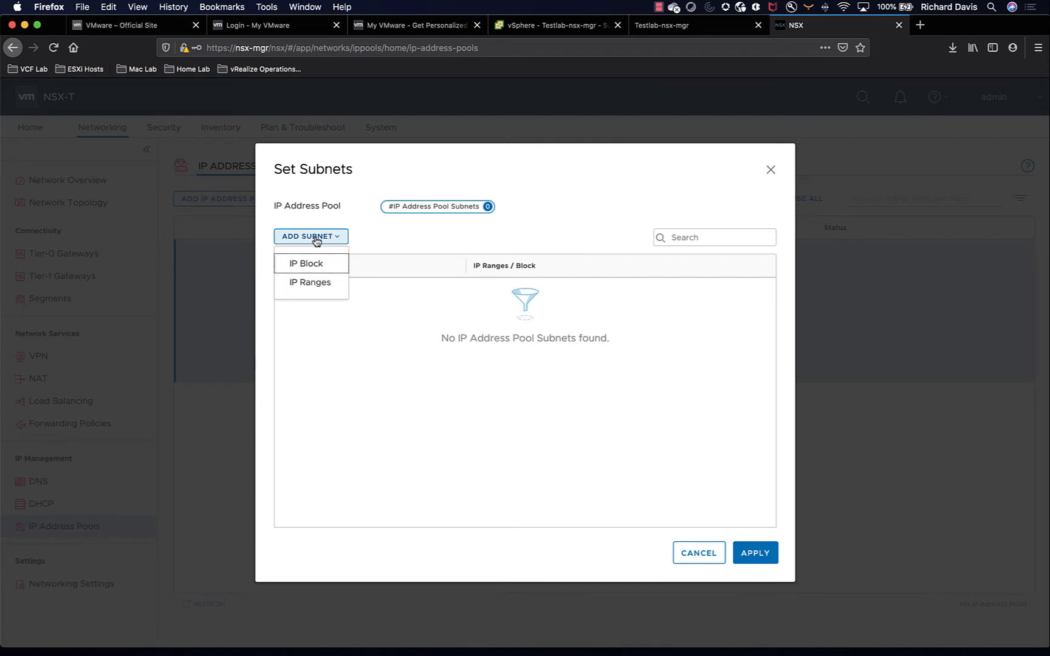
pyautogui.click(327, 281)
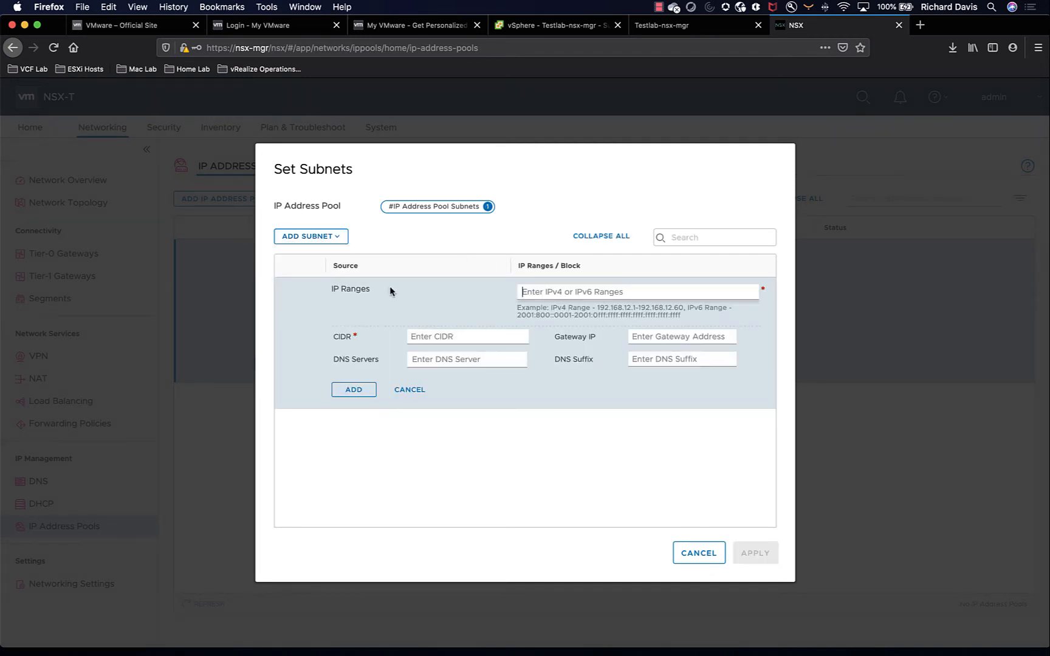
pyautogui.write('172.20.11.151-172.20')
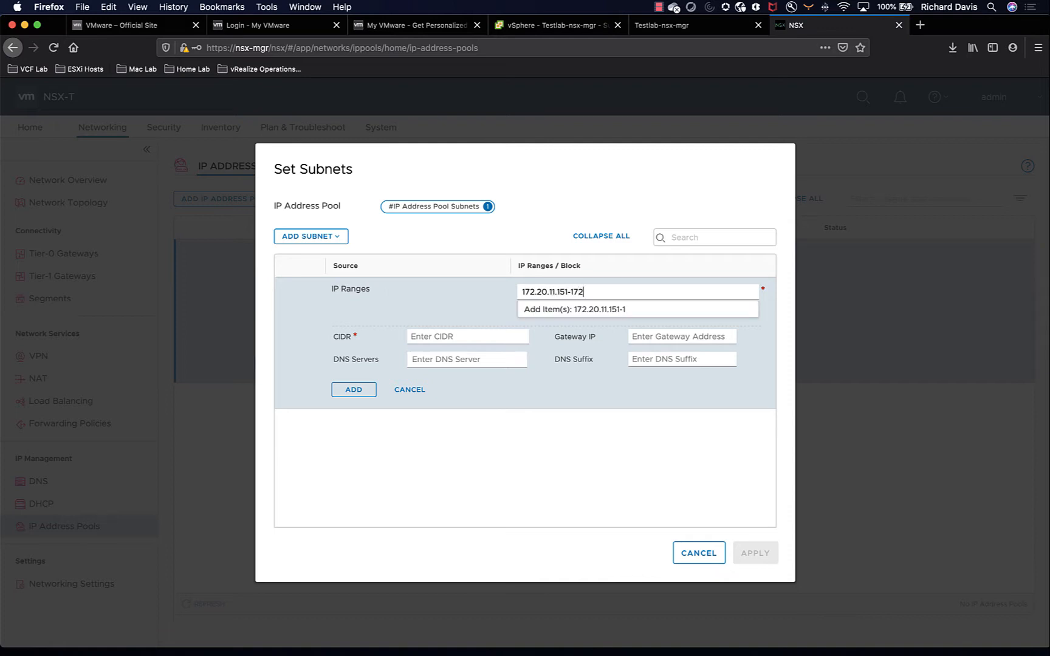
pyautogui.write('.11.170')
pyautogui.press('Return')
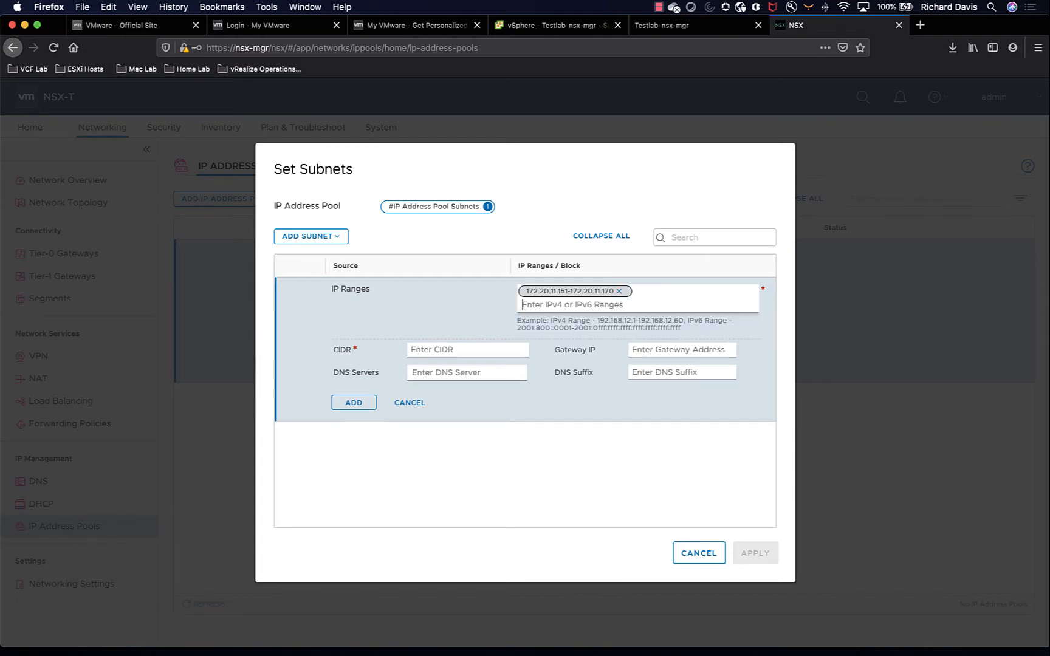
# Set the subnet's CIDR to 172.20.11.0/24 and gateway to 172.20.11.10, apply it, and save the IP address pool.
pyautogui.click(454, 349)
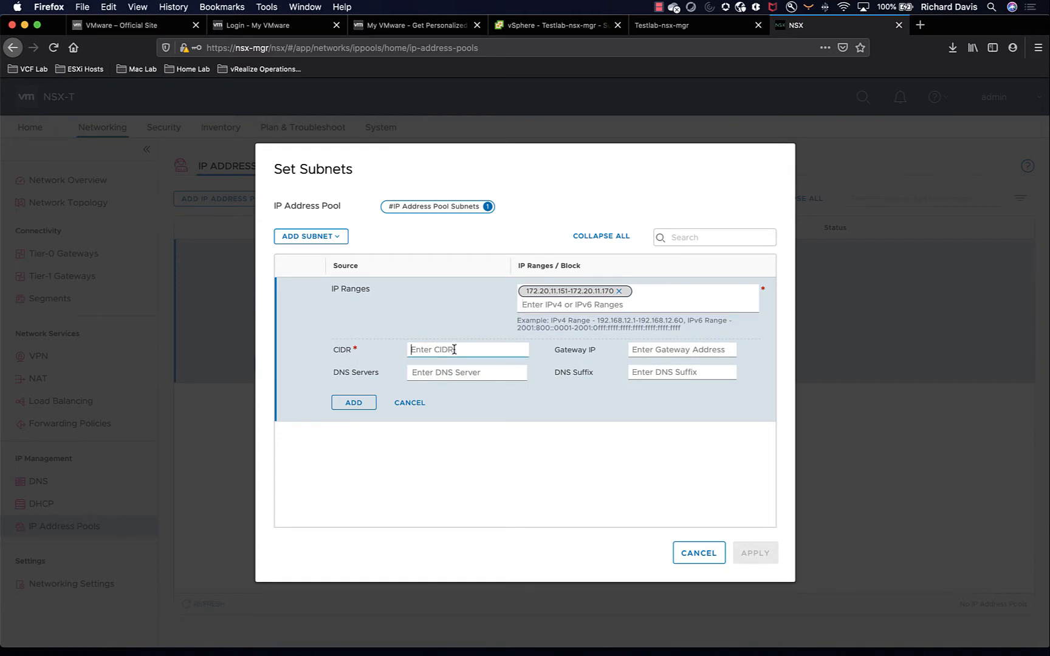
pyautogui.write('172.20.11.0/24')
pyautogui.press('Tab')
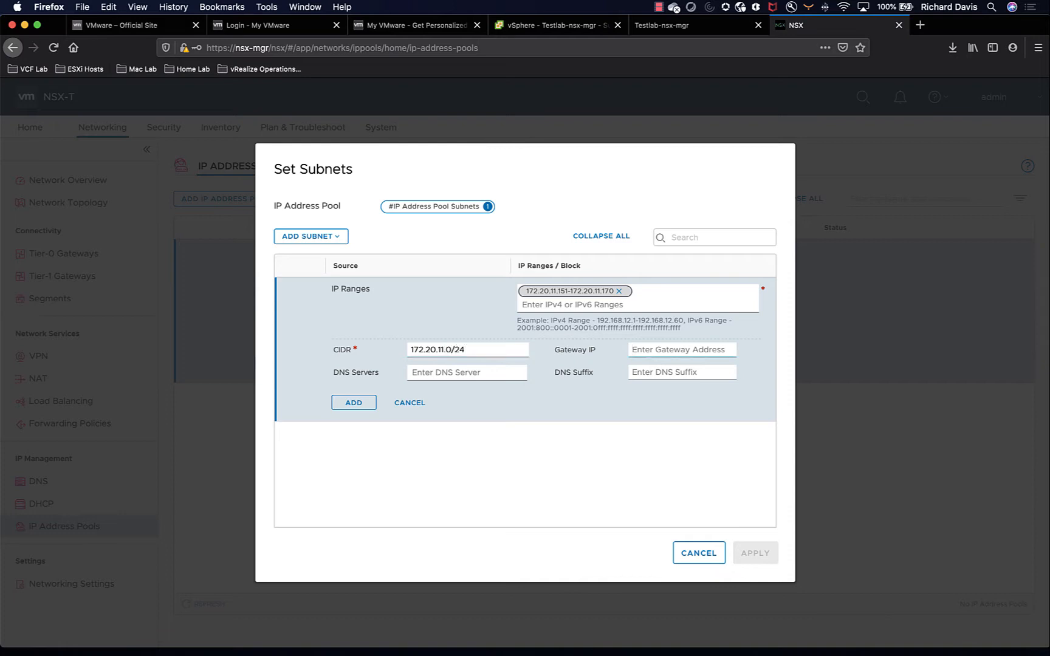
pyautogui.write('172.20.11.10')
pyautogui.click(354, 402)
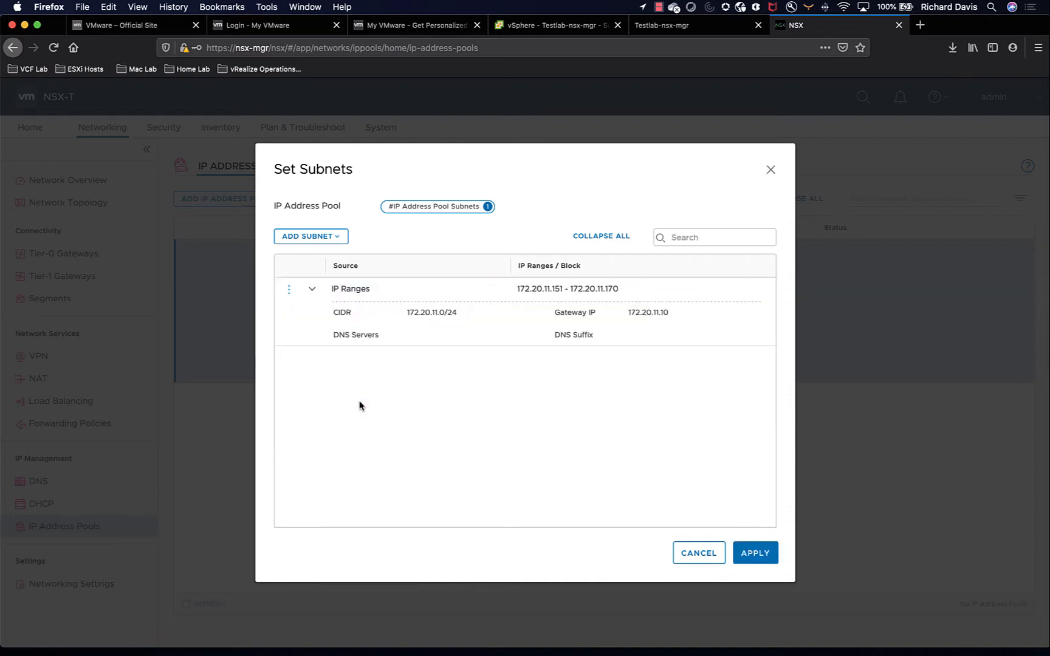
pyautogui.click(752, 554)
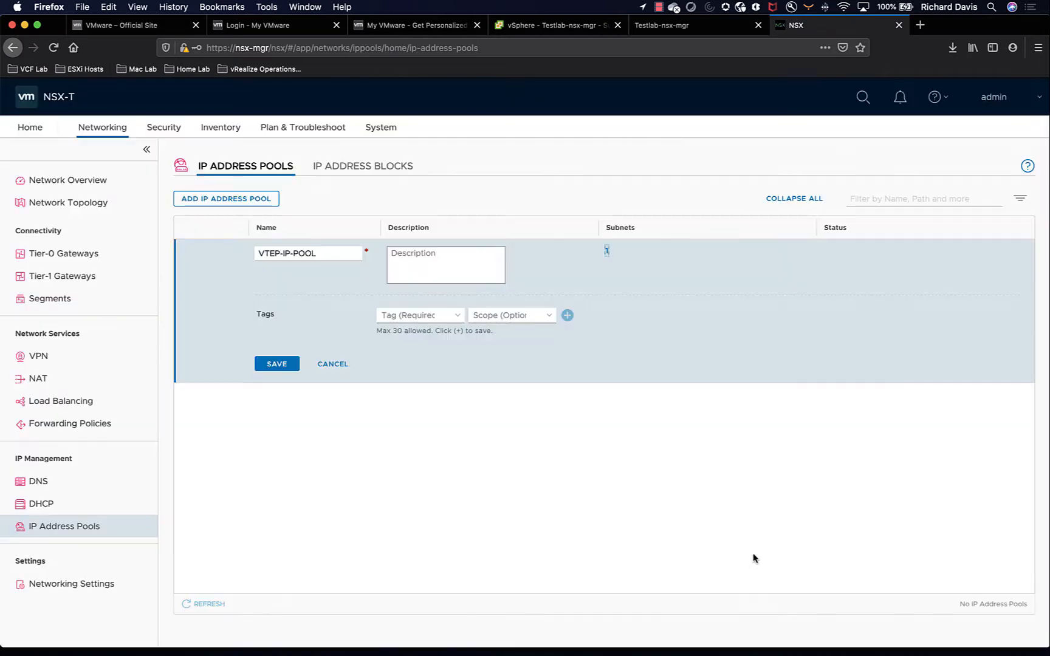
pyautogui.click(277, 365)
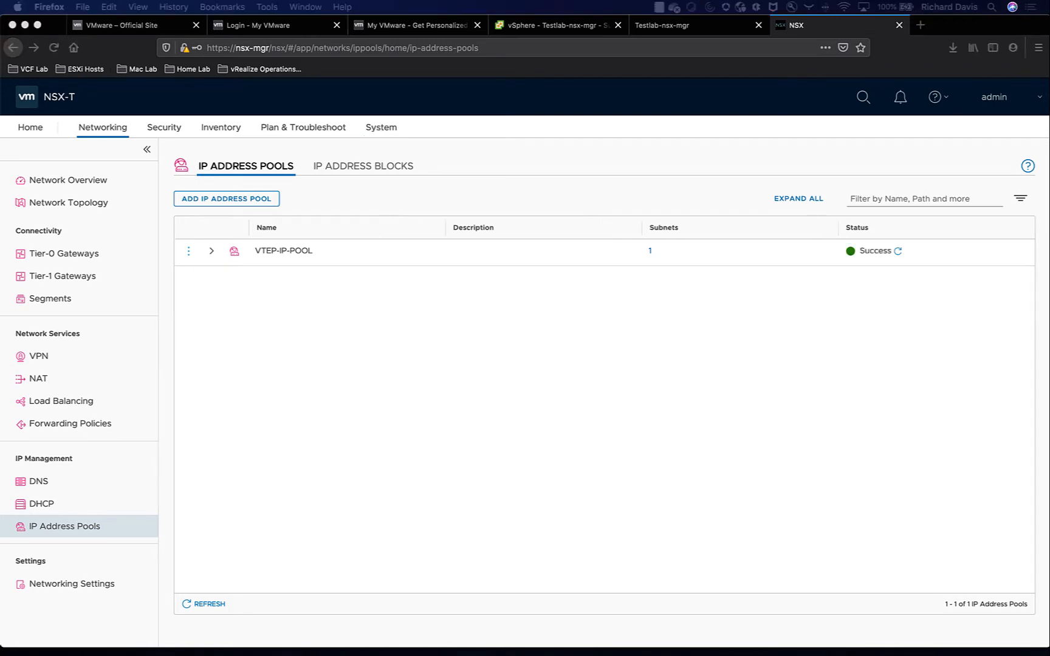
# Show the host transport nodes managed by vcsa7 and start configuring NSX on Cluster 01.
pyautogui.click(389, 130)
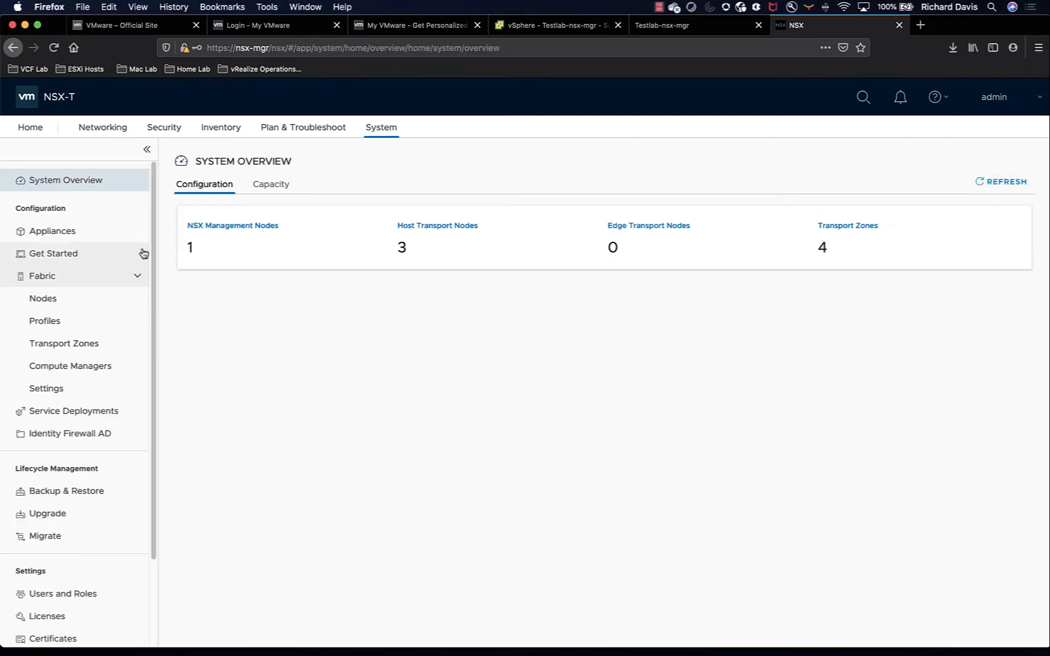
pyautogui.click(94, 298)
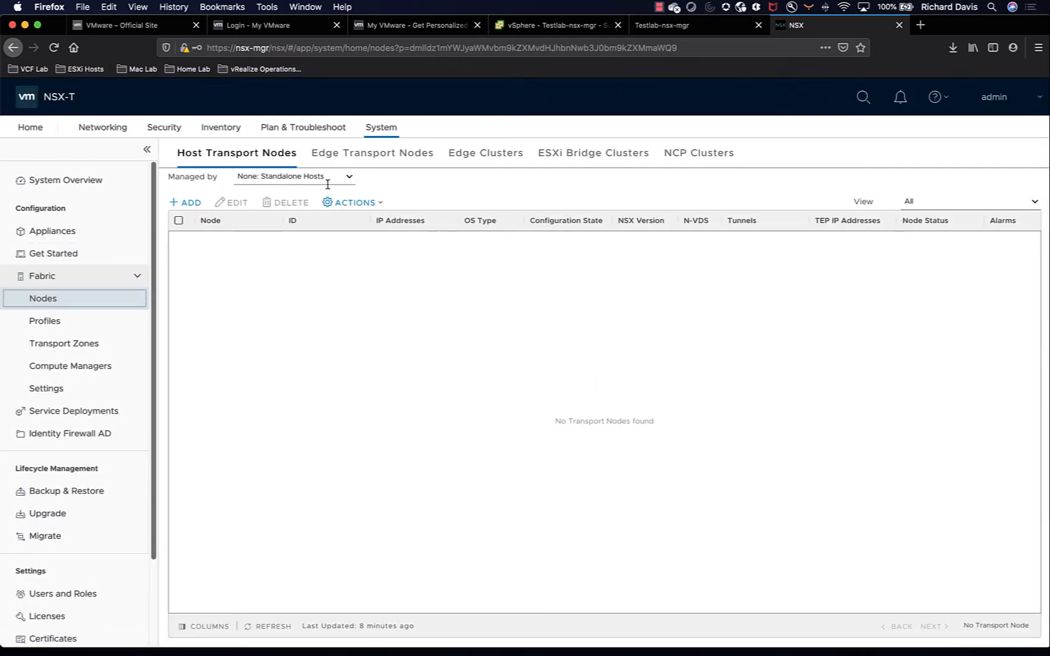
pyautogui.click(349, 178)
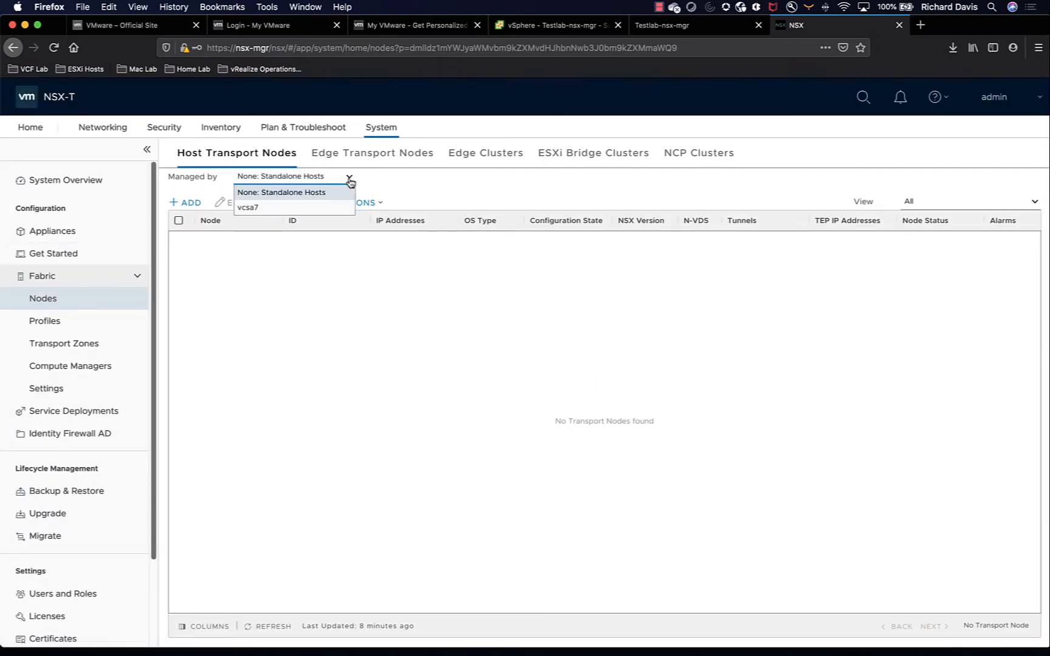
pyautogui.click(323, 208)
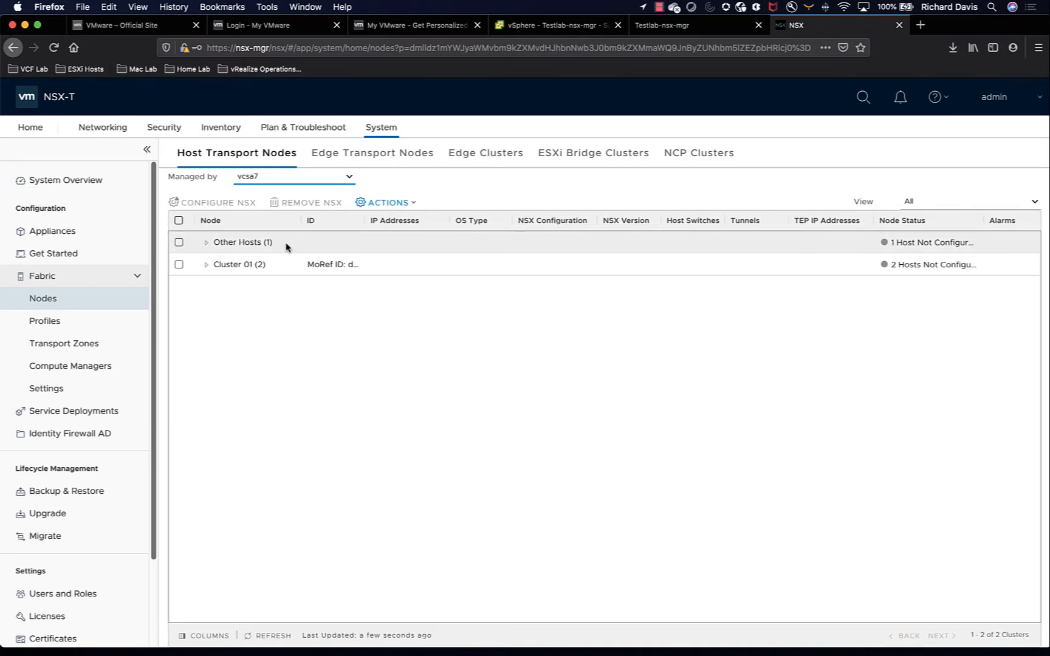
pyautogui.click(205, 266)
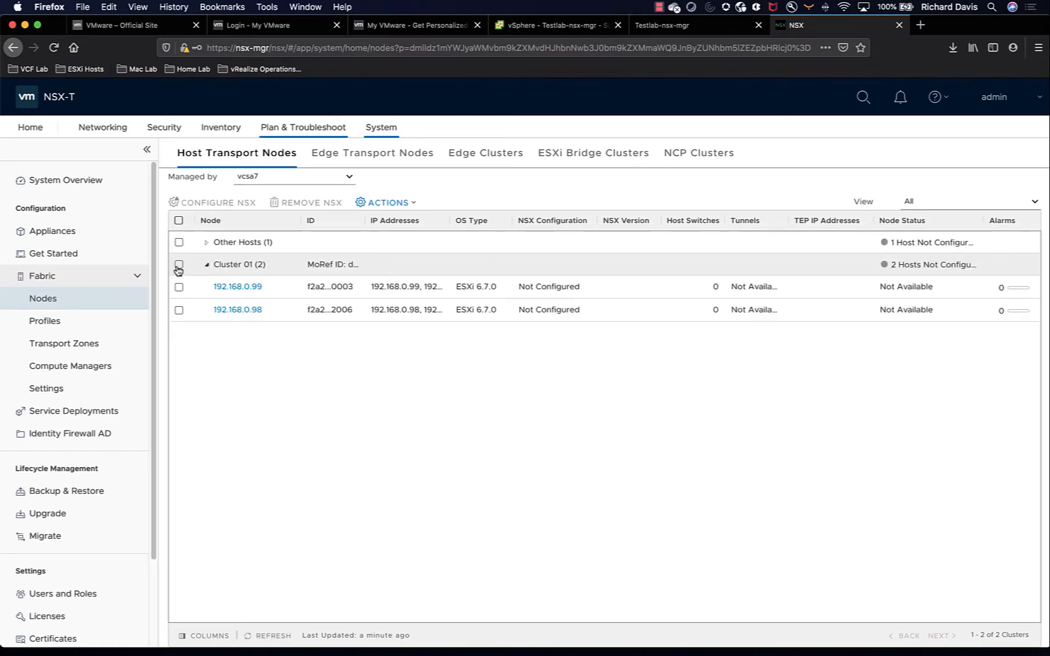
pyautogui.click(178, 266)
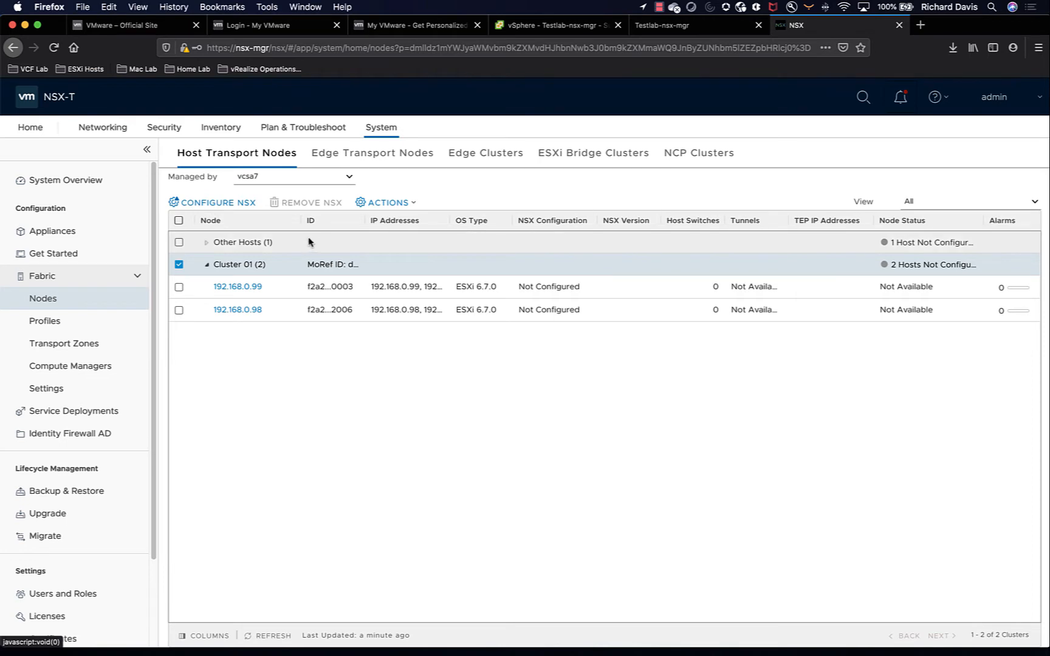
pyautogui.click(201, 204)
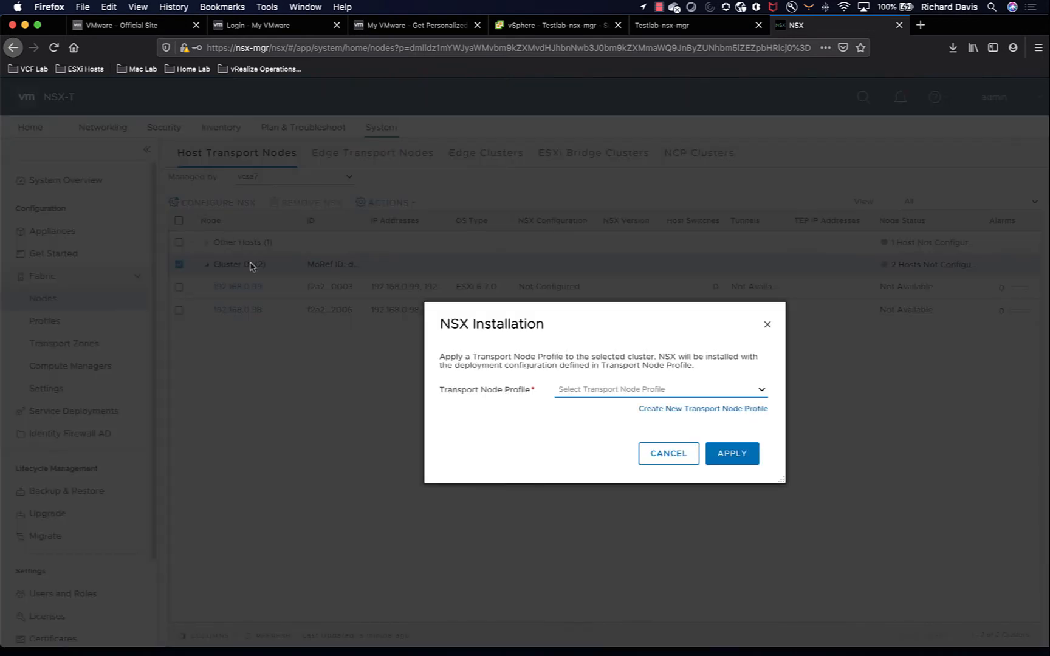
# Create a new transport node profile named ESXI-TN-PROFILE with its N-VDS switch named PROD-Overlay-NVDS.
pyautogui.click(668, 410)
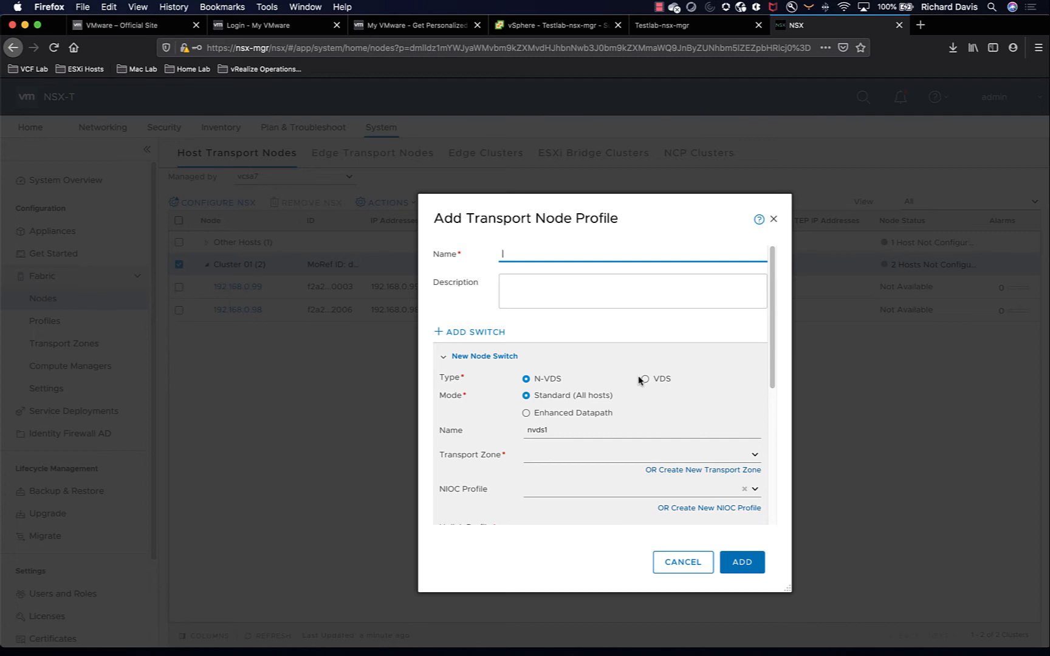
pyautogui.write('ESXI-TN-PROFILE')
pyautogui.click(577, 429)
pyautogui.moveTo(577, 430); pyautogui.dragTo(457, 426)
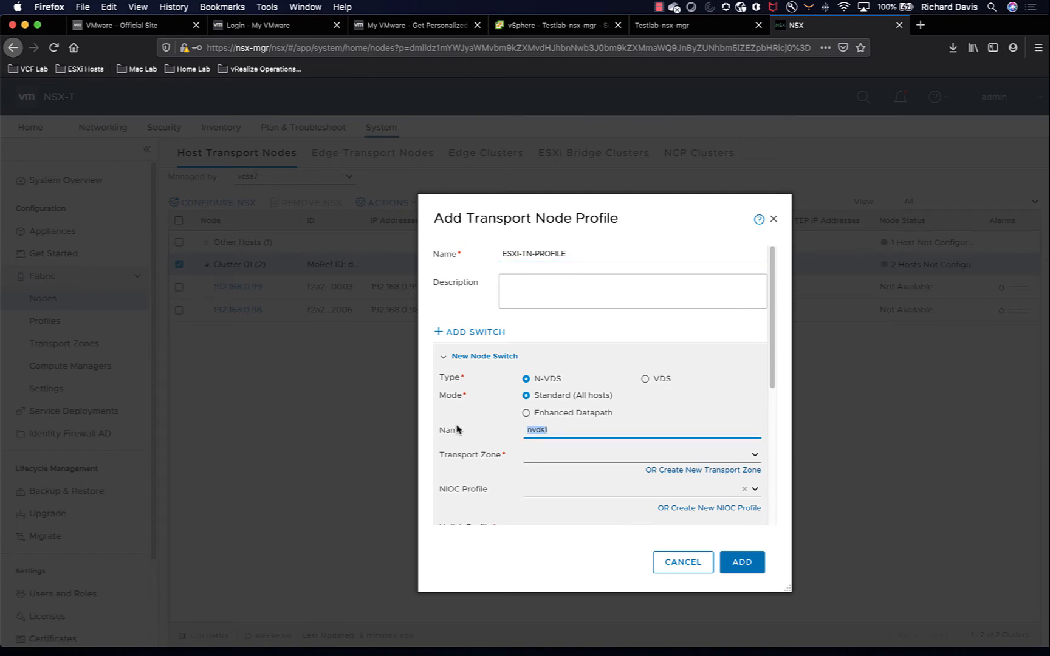
pyautogui.press('BackSpace')
pyautogui.write('PROD-Overlay-NVDS')
# Assign the PROD-overlay-TZ transport zone to the profile's node switch.
pyautogui.click(755, 459)
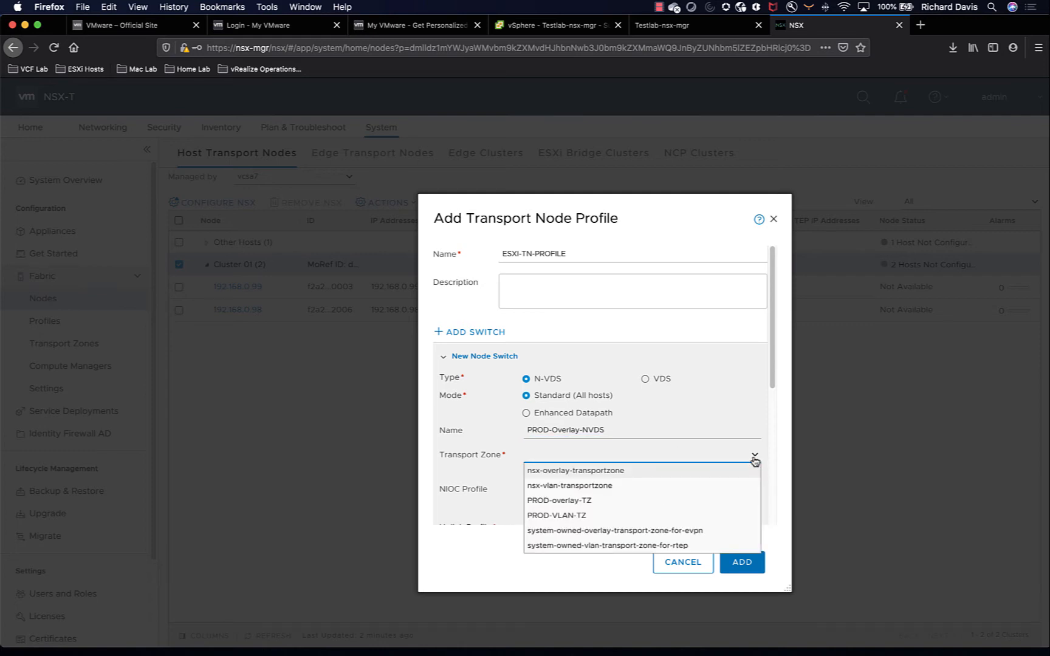
pyautogui.click(636, 501)
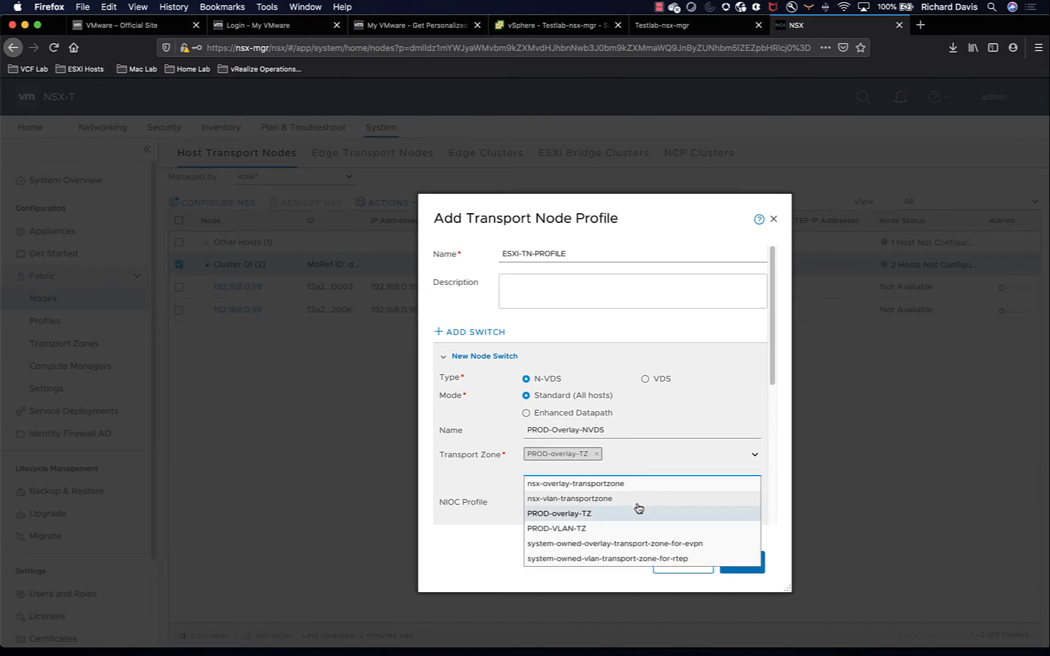
pyautogui.click(669, 518)
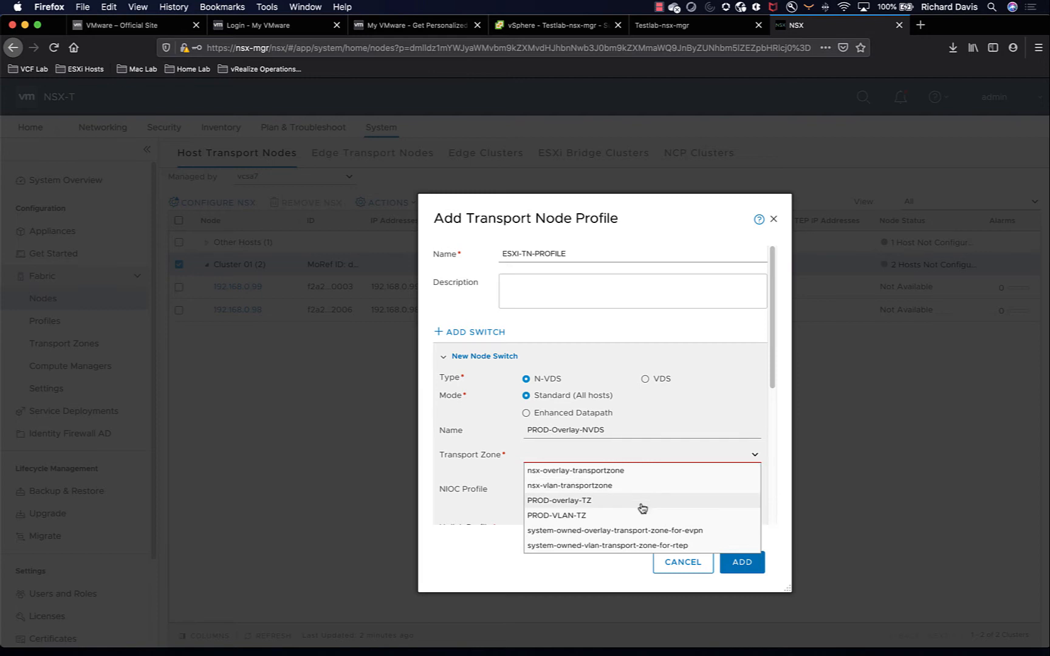
pyautogui.click(643, 503)
pyautogui.click(501, 495)
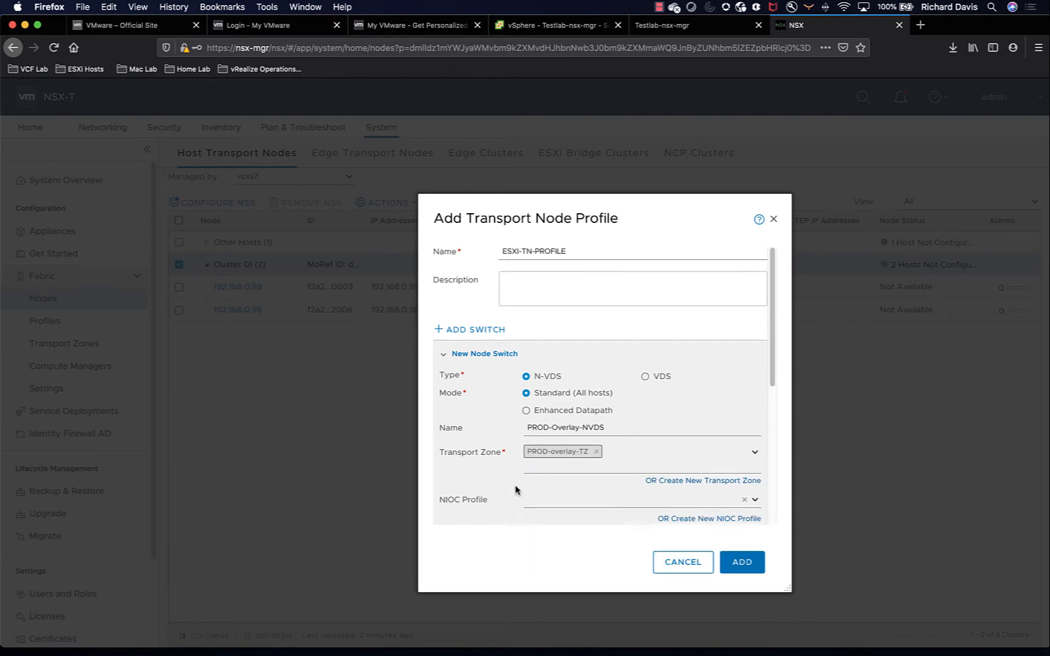
# Set the switch's NIOC profile to nsx-default-nioc-hostswitch-profile and its uplink profile to nsx-default-uplink-hostswitch-profile.
pyautogui.scroll(-3, 516, 490)
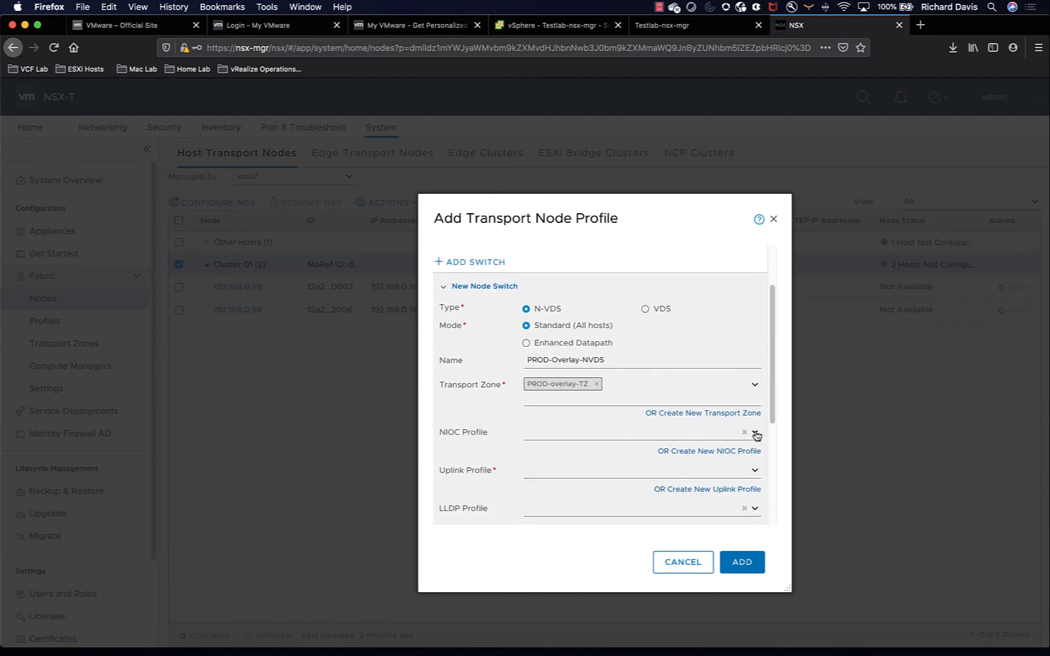
pyautogui.click(756, 435)
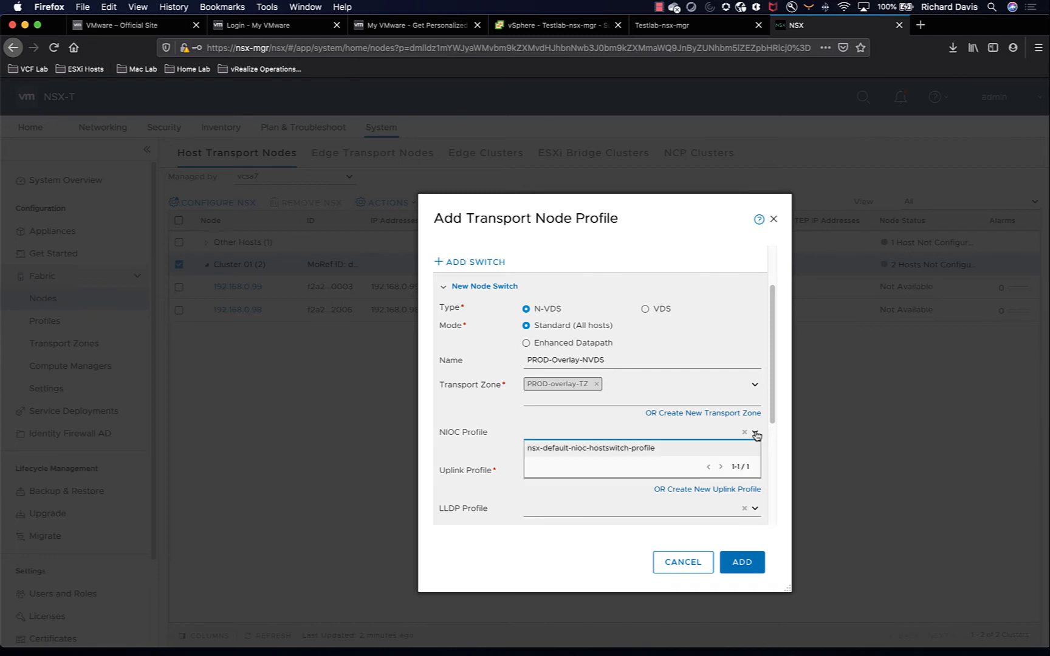
pyautogui.click(641, 452)
pyautogui.click(756, 471)
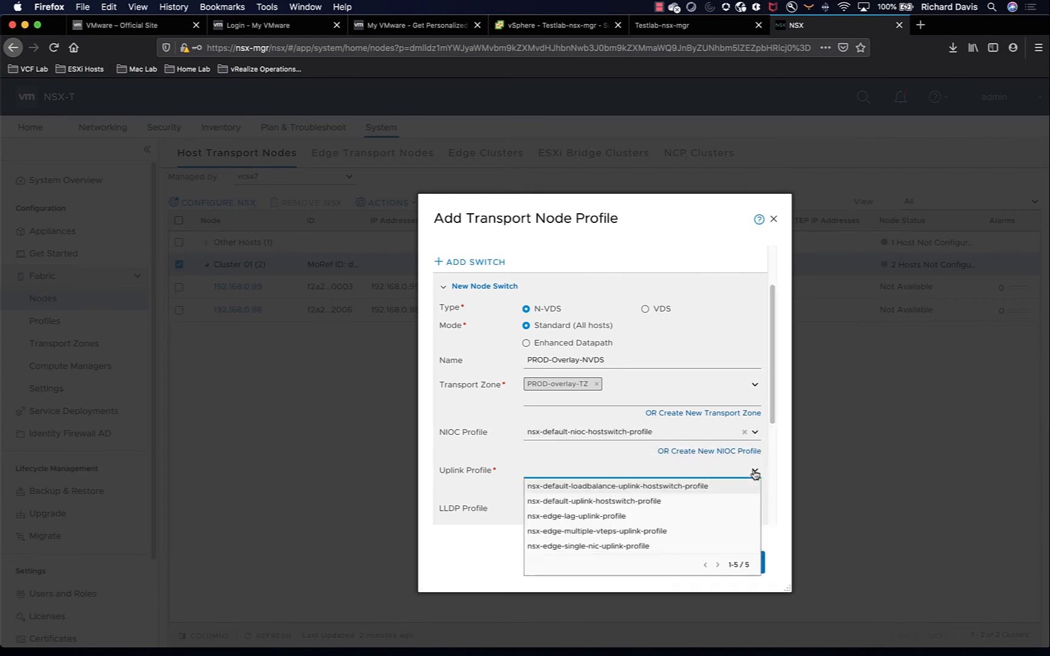
pyautogui.click(663, 501)
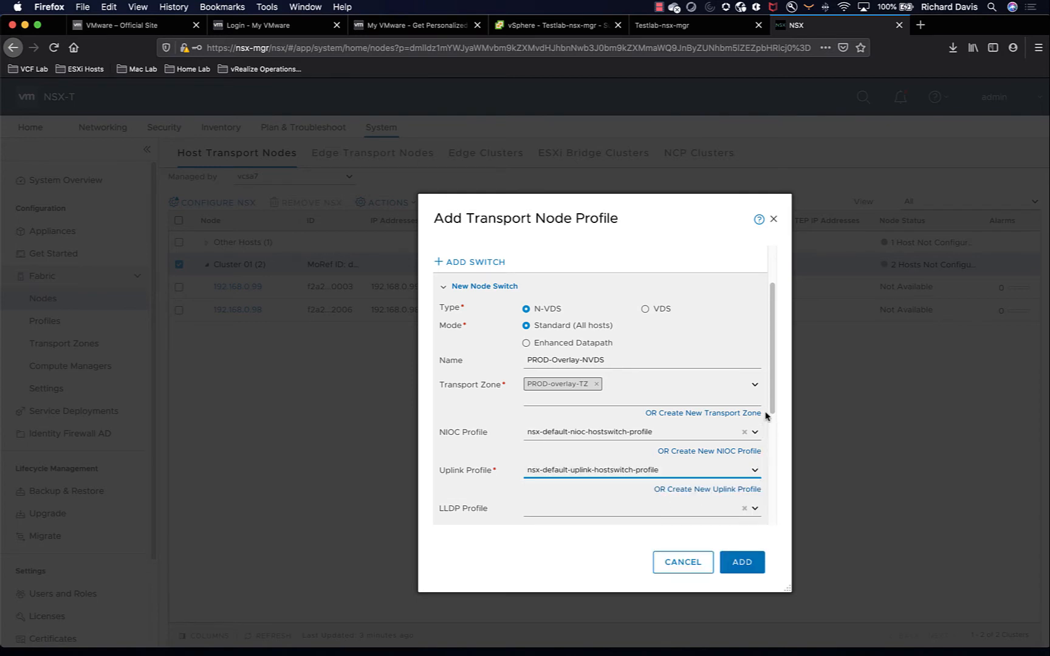
# Set the switch's LLDP profile to LLDP [Send Packet Disabled].
pyautogui.moveTo(770, 401); pyautogui.dragTo(770, 450)
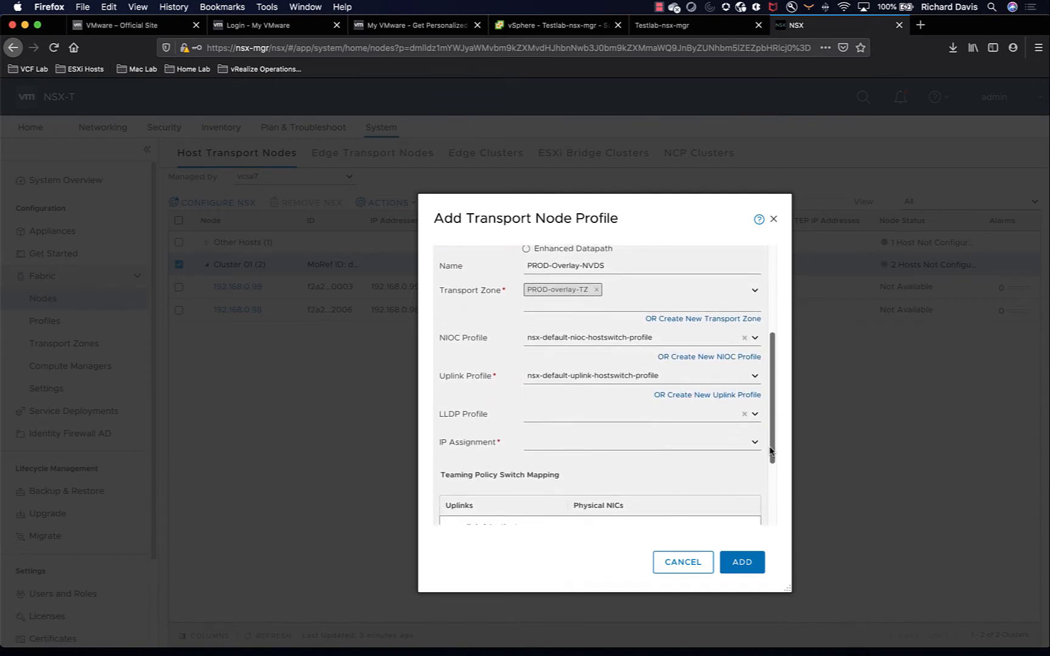
pyautogui.click(756, 413)
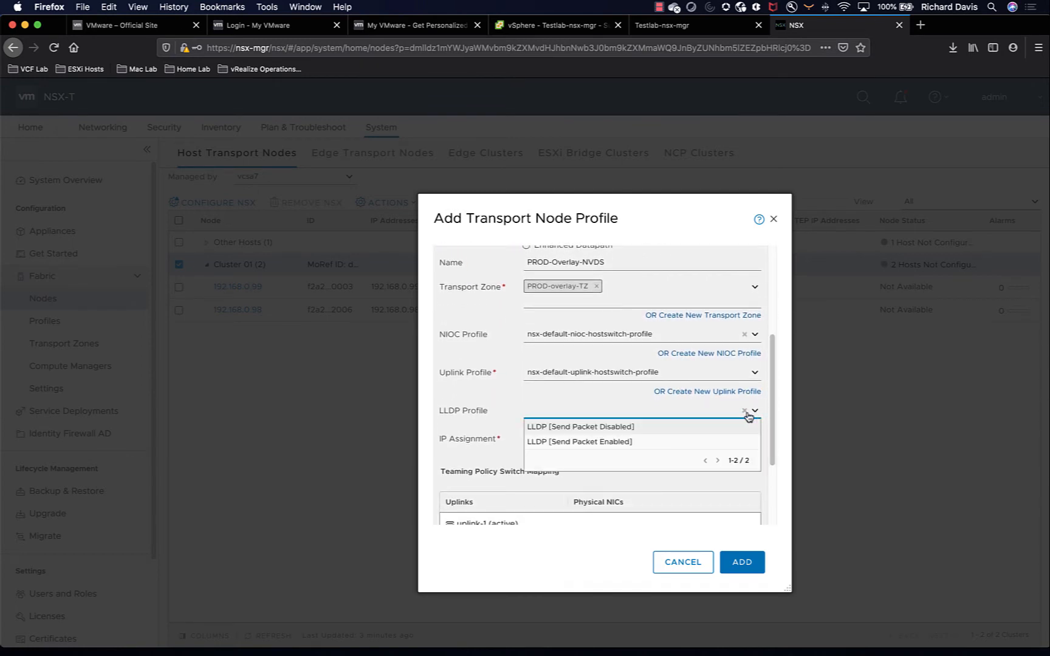
pyautogui.click(637, 427)
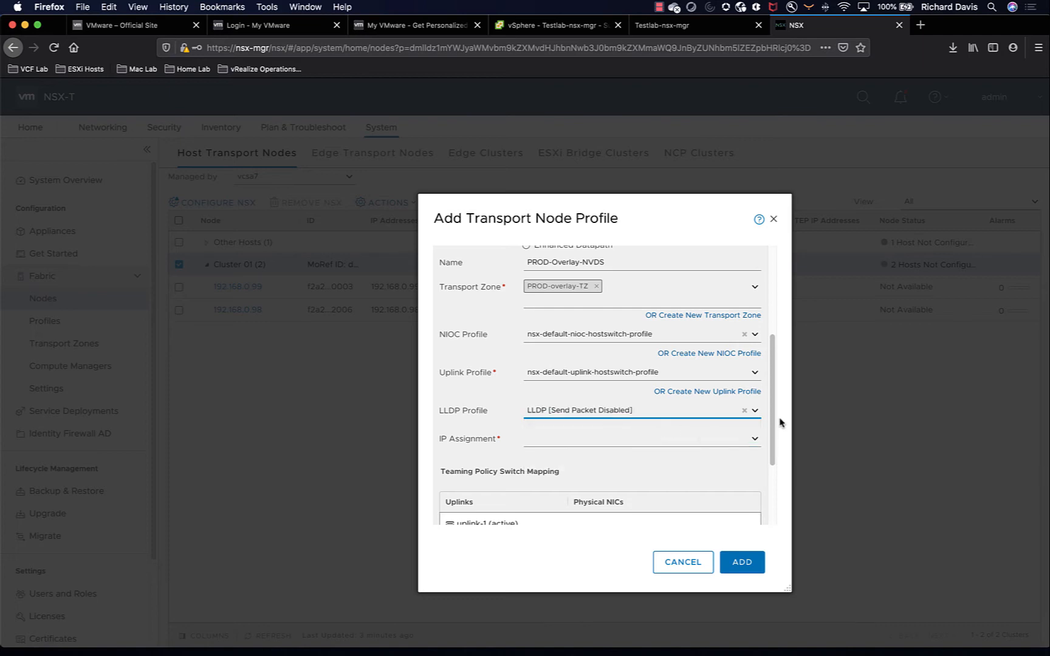
# Set the switch's IP assignment to Use IP Pool with VTEP-IP-POOL as the pool.
pyautogui.scroll(-2, 776, 424)
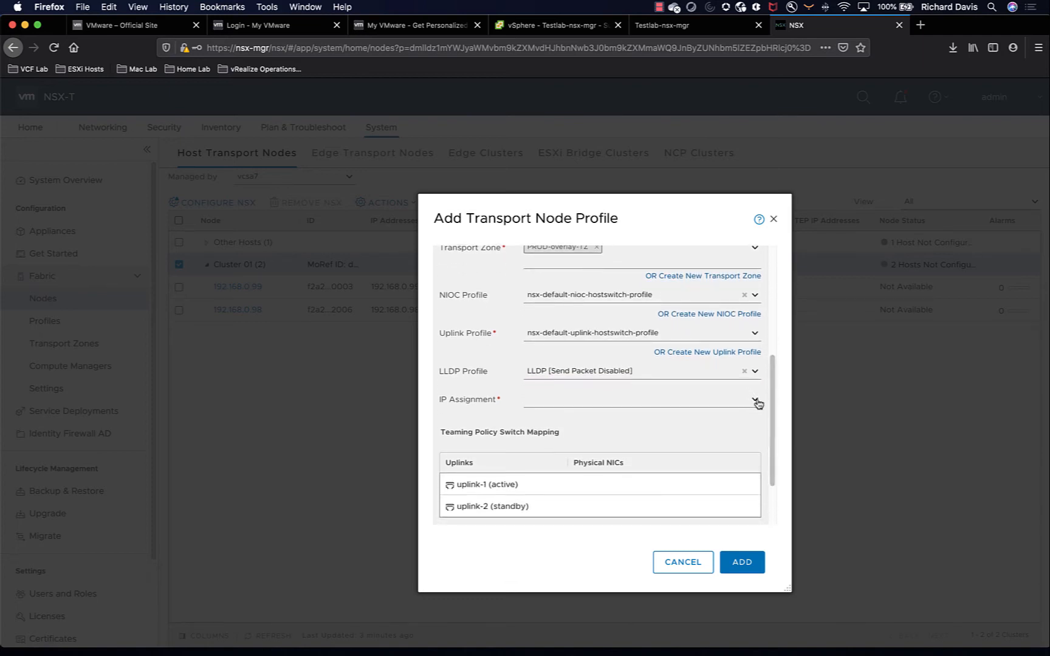
pyautogui.click(756, 401)
pyautogui.click(630, 431)
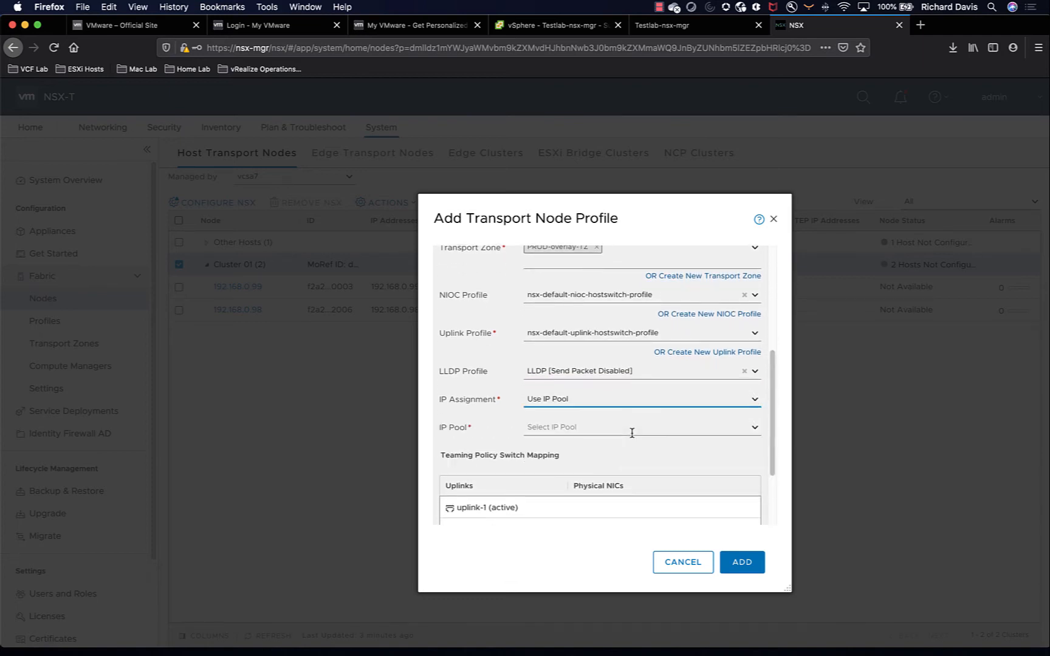
pyautogui.click(631, 432)
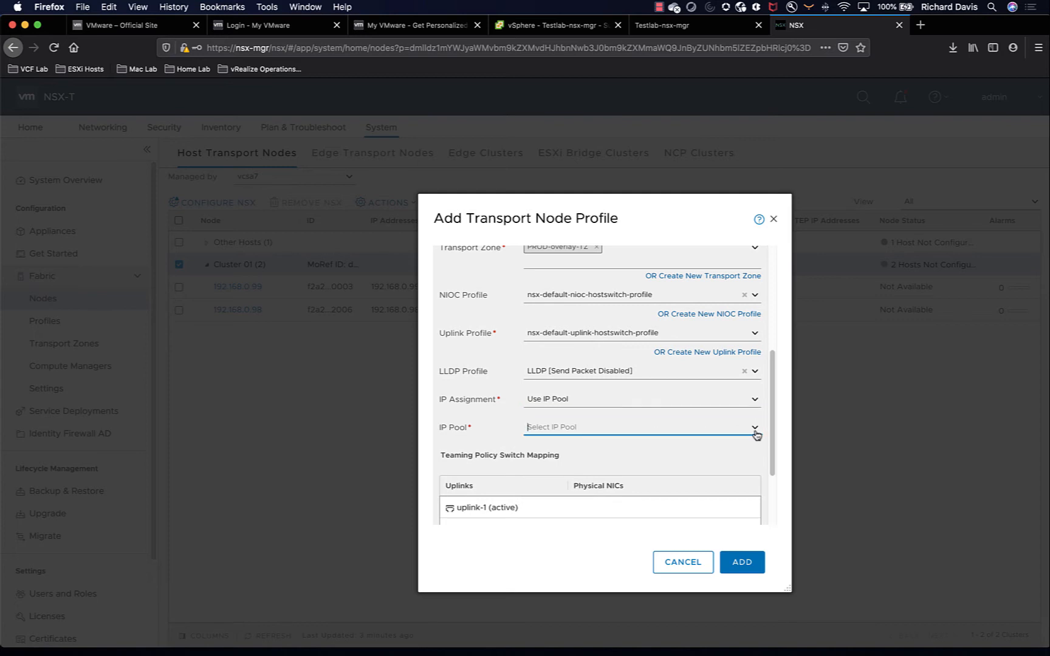
pyautogui.click(756, 433)
pyautogui.click(624, 448)
# Map uplink-1 (active) to physical NIC vmnic1 and add the transport node profile.
pyautogui.moveTo(773, 427); pyautogui.dragTo(772, 480)
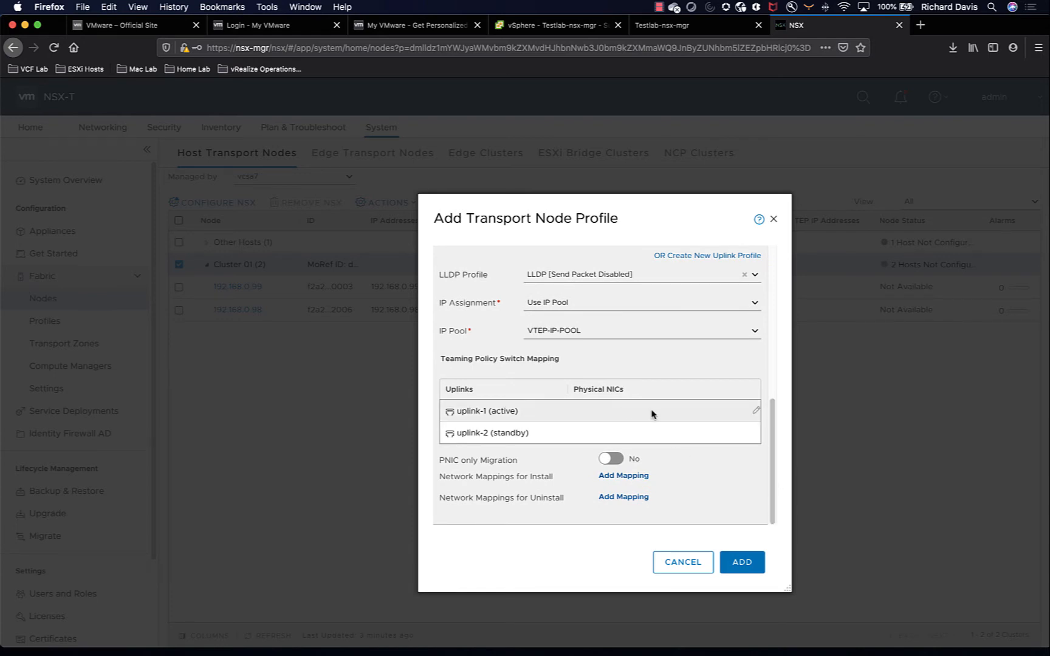
pyautogui.click(756, 410)
pyautogui.write('vmnic1')
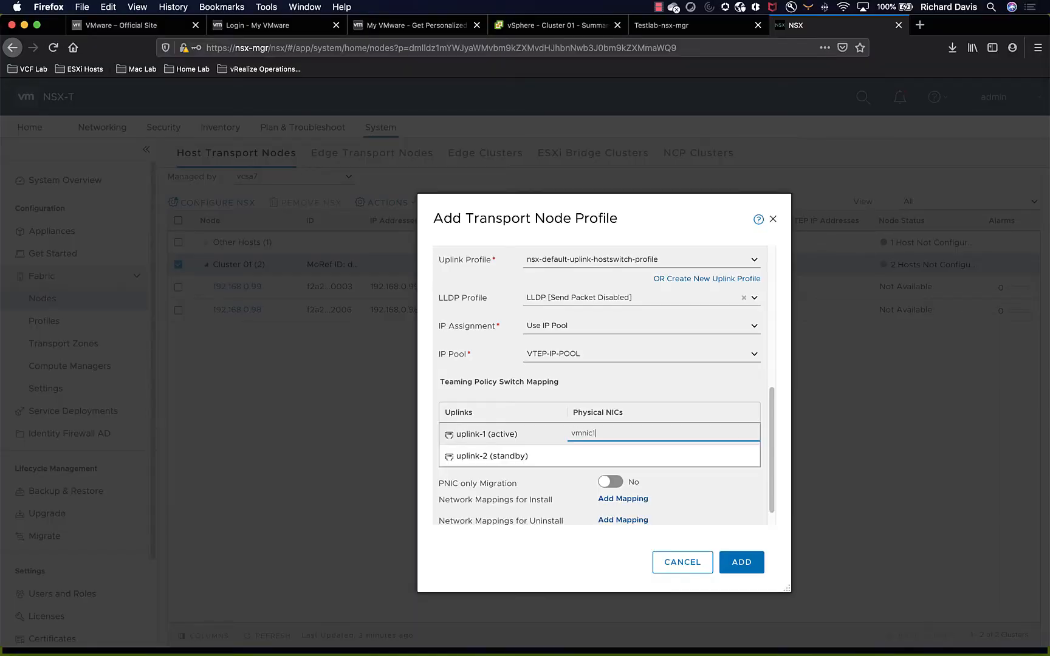
pyautogui.press('Return')
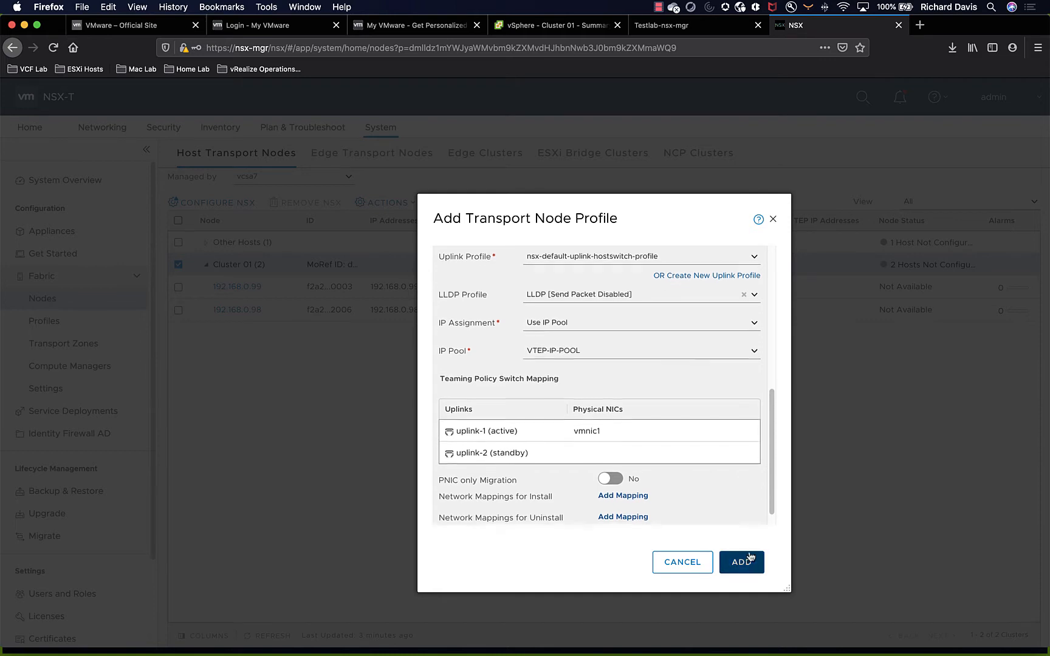
pyautogui.click(743, 562)
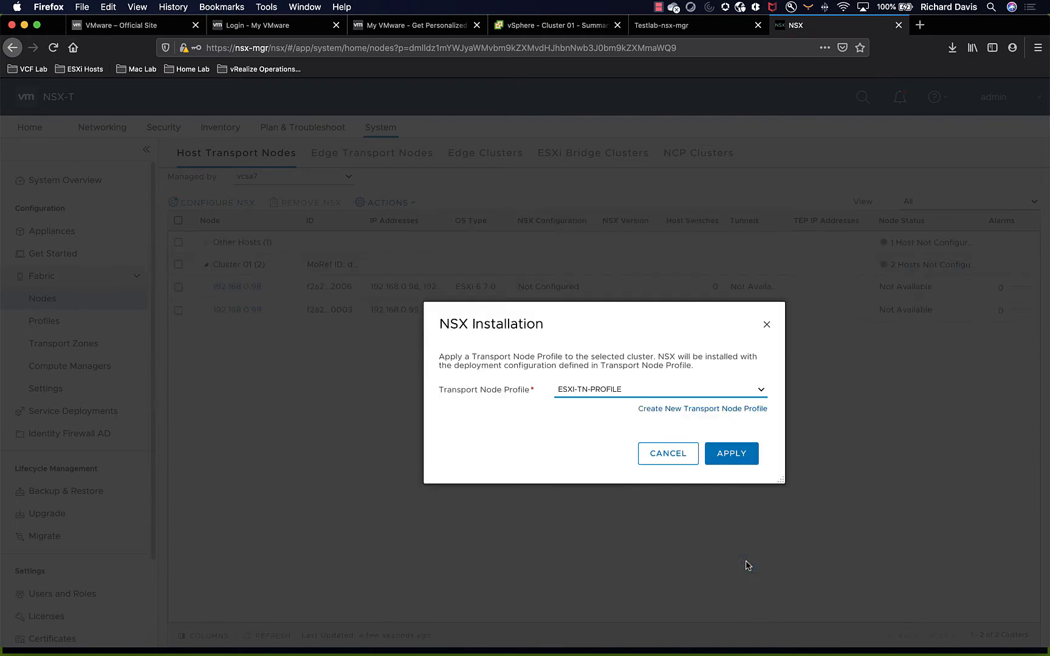
# Apply ESXI-TN-PROFILE to Cluster 01 to install NSX and refresh the host transport nodes list.
pyautogui.click(736, 459)
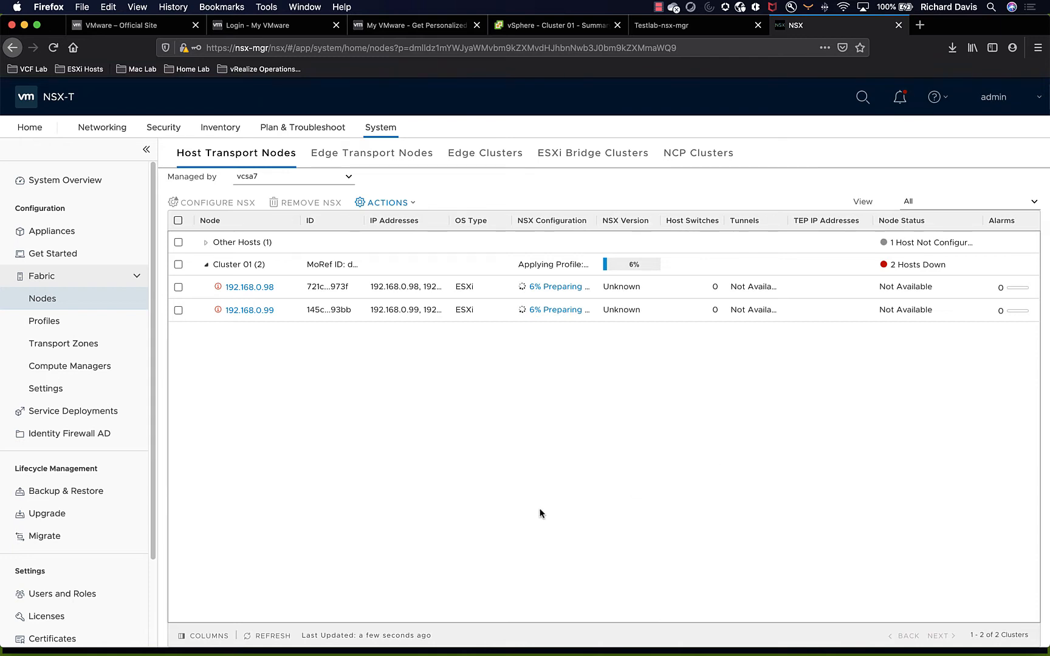
pyautogui.click(274, 635)
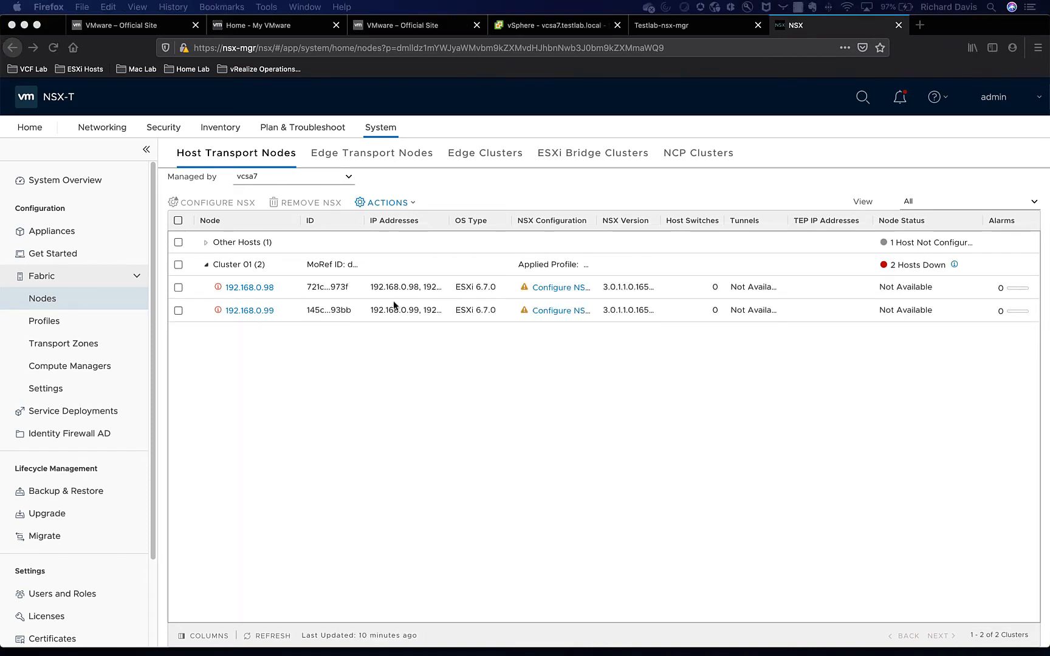
# Start a new network segment named Web-segment in the PROD-overlay-TZ transport zone.
pyautogui.click(113, 129)
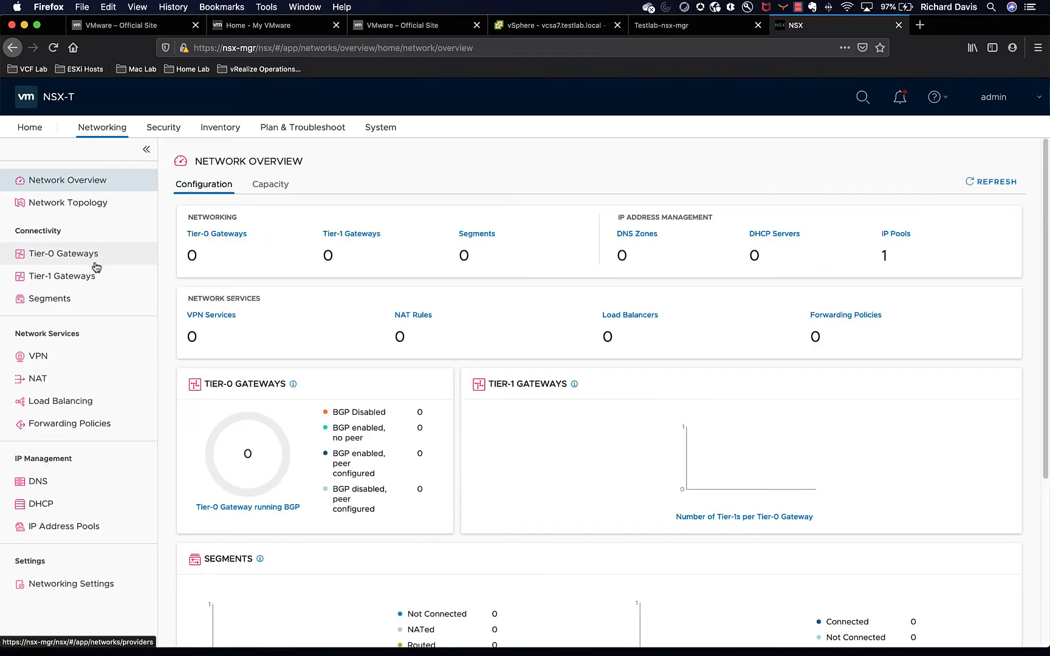
pyautogui.click(87, 302)
pyautogui.click(223, 200)
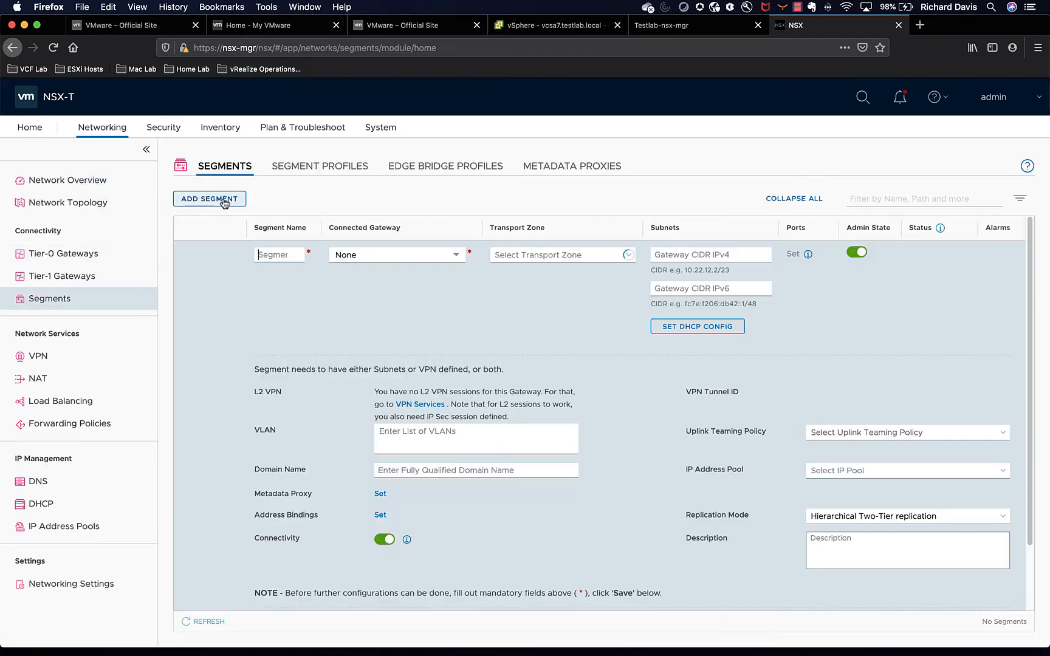
pyautogui.write('We')
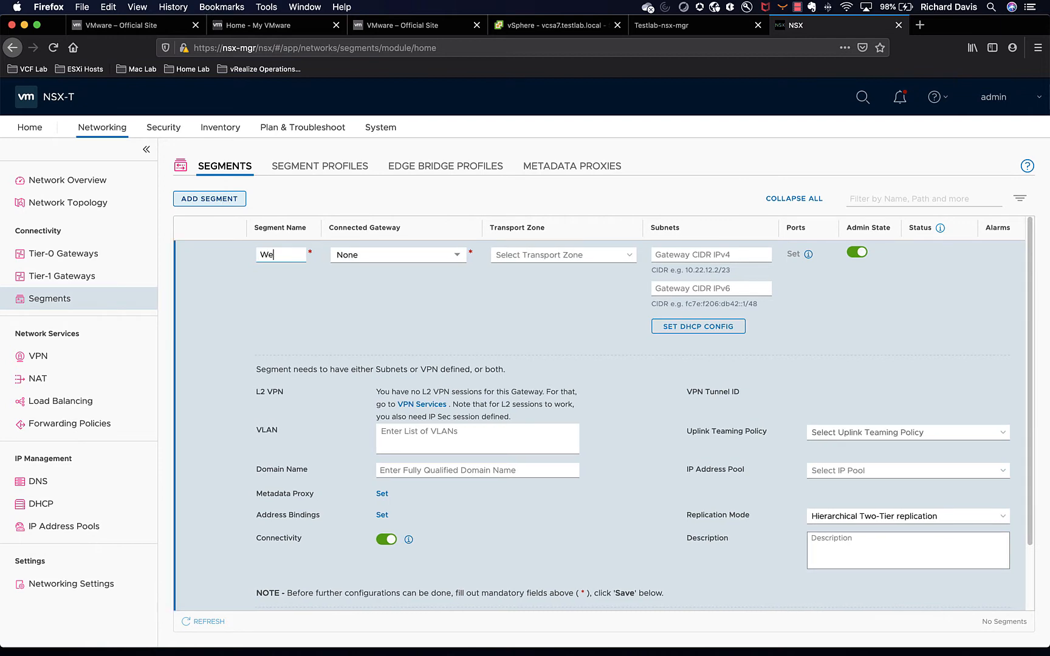
pyautogui.write('b-Segment')
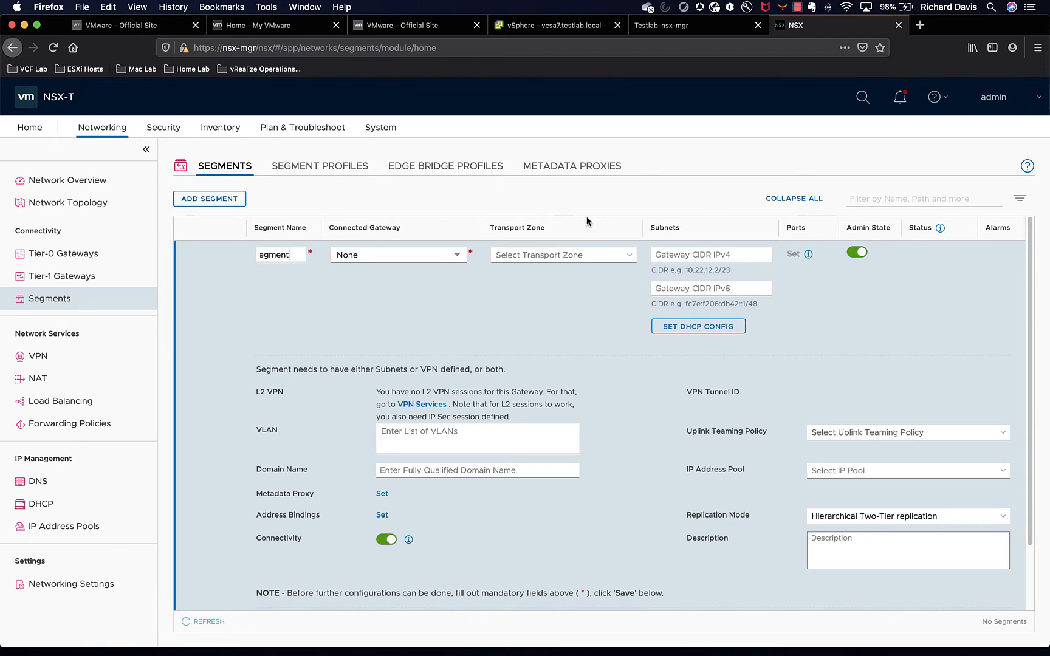
pyautogui.click(630, 258)
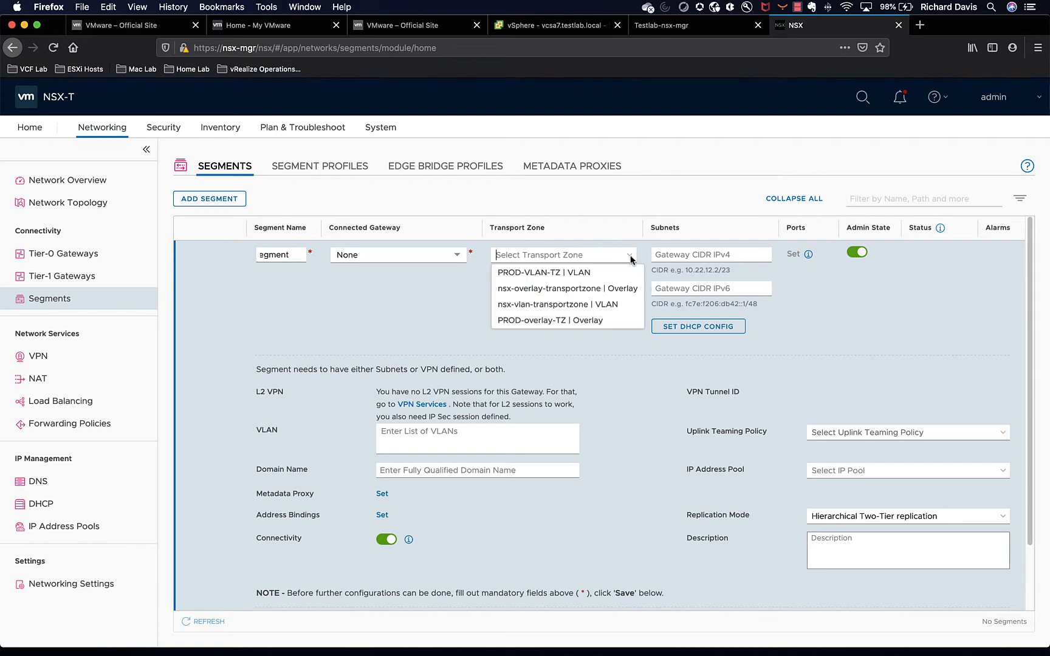
pyautogui.click(611, 320)
# Set the Web-segment IPv4 gateway to 172.16.10.1/24 and save the segment without configuring it further.
pyautogui.click(692, 256)
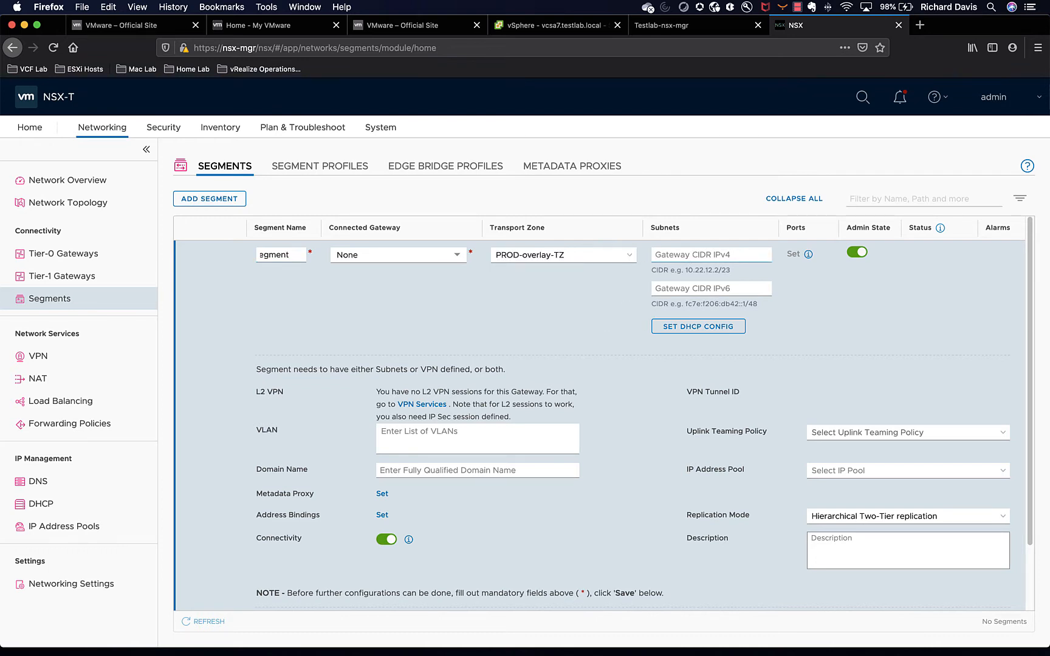
pyautogui.write('172.1')
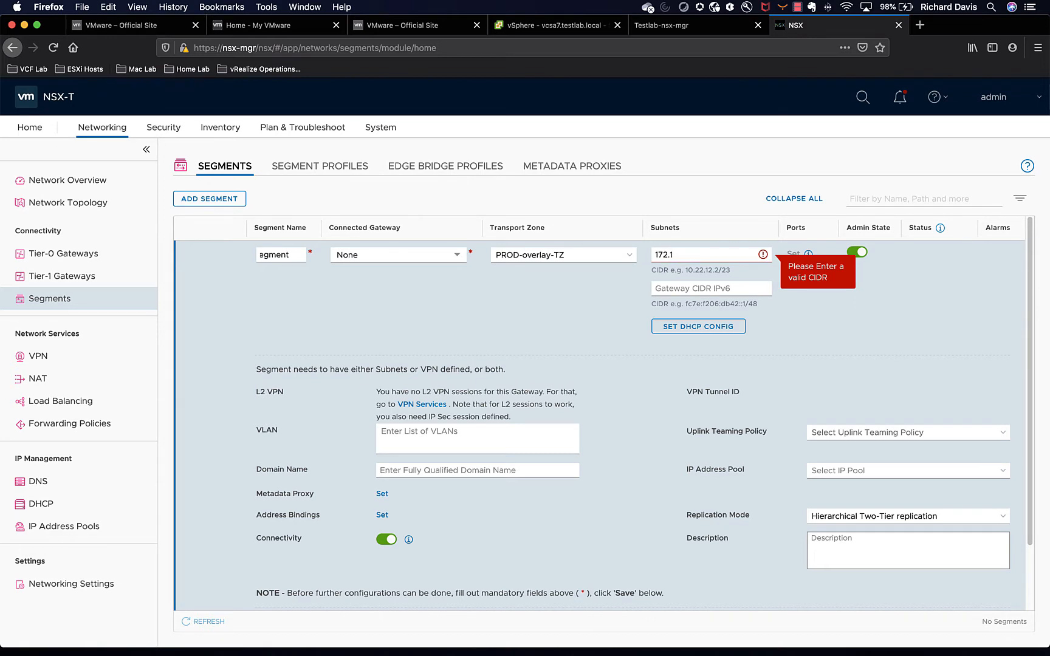
pyautogui.write('6.10.1/24')
pyautogui.press('Tab')
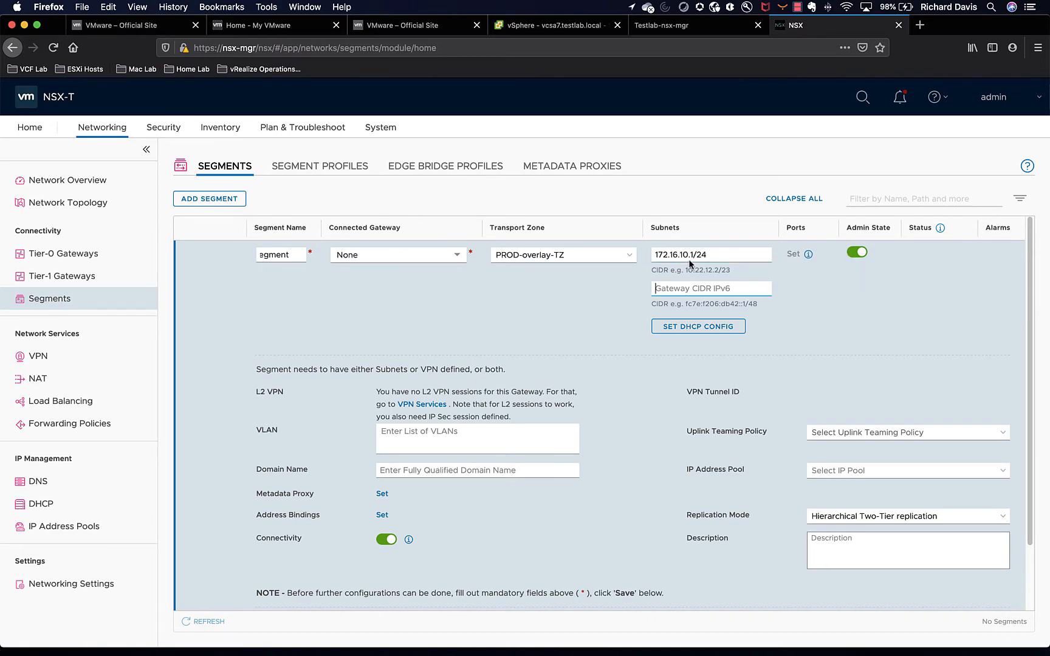
pyautogui.scroll(-2, 552, 497)
pyautogui.click(275, 590)
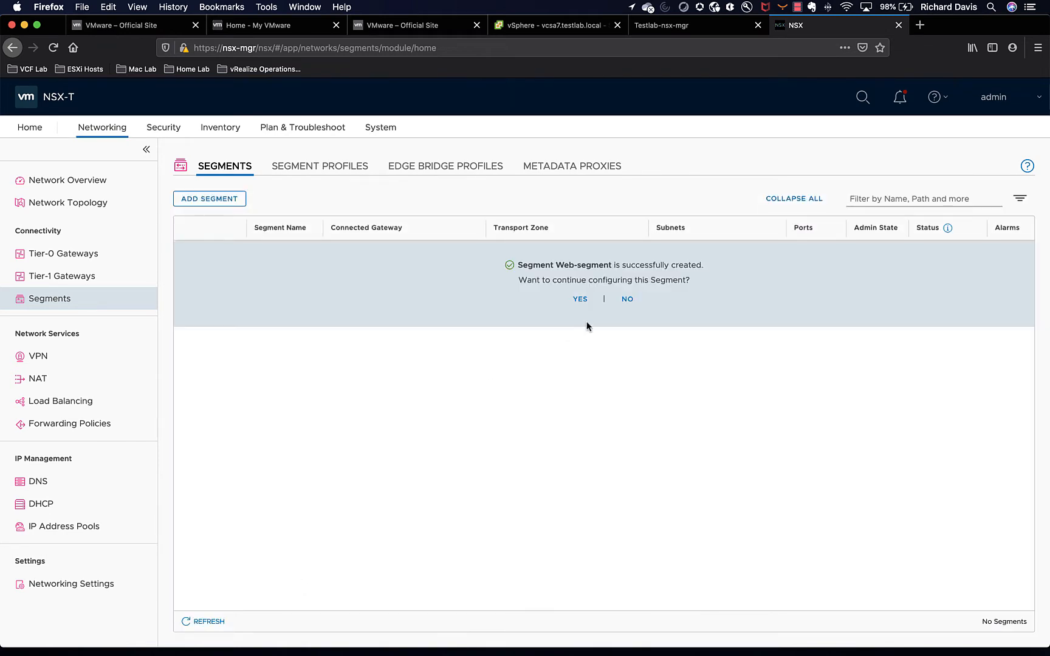
pyautogui.click(626, 299)
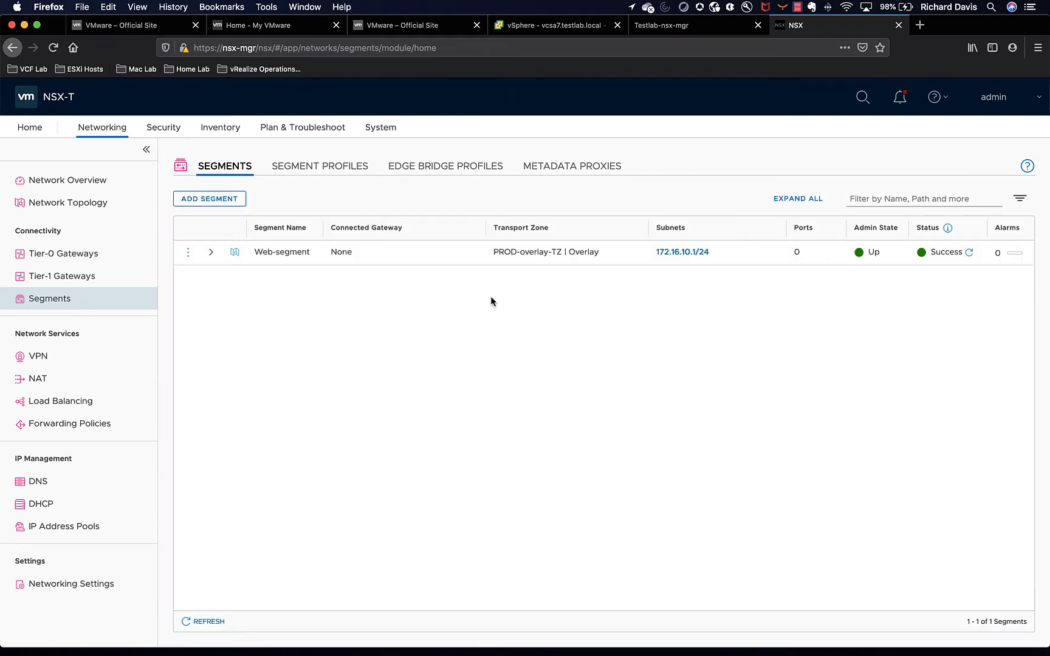
# Start a second segment named App-segment in the PROD-overlay-TZ transport zone.
pyautogui.click(229, 200)
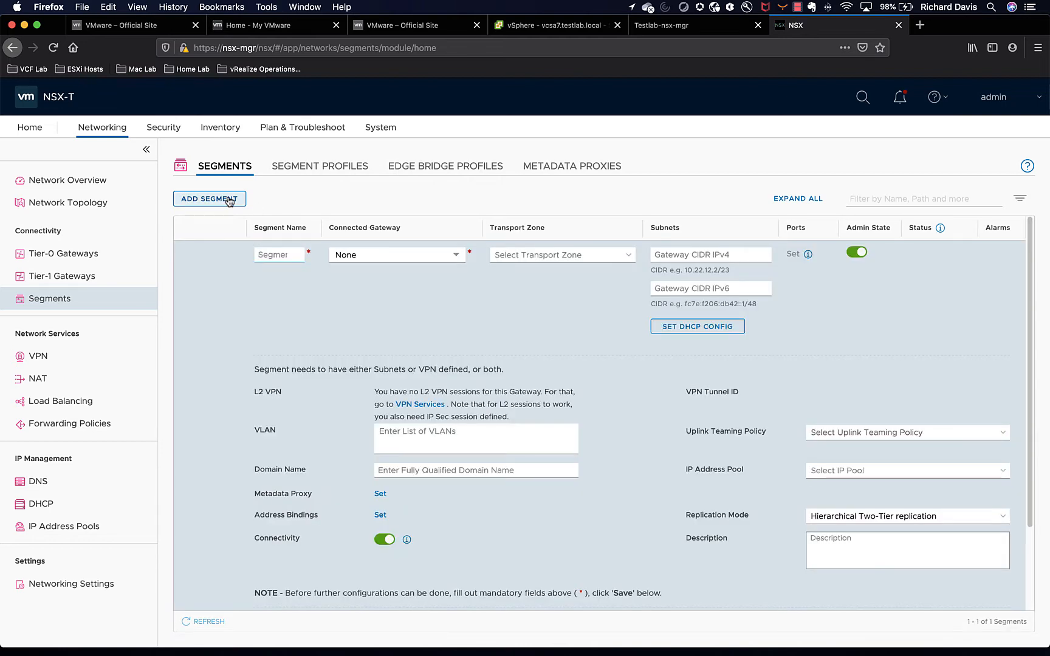
pyautogui.write('App')
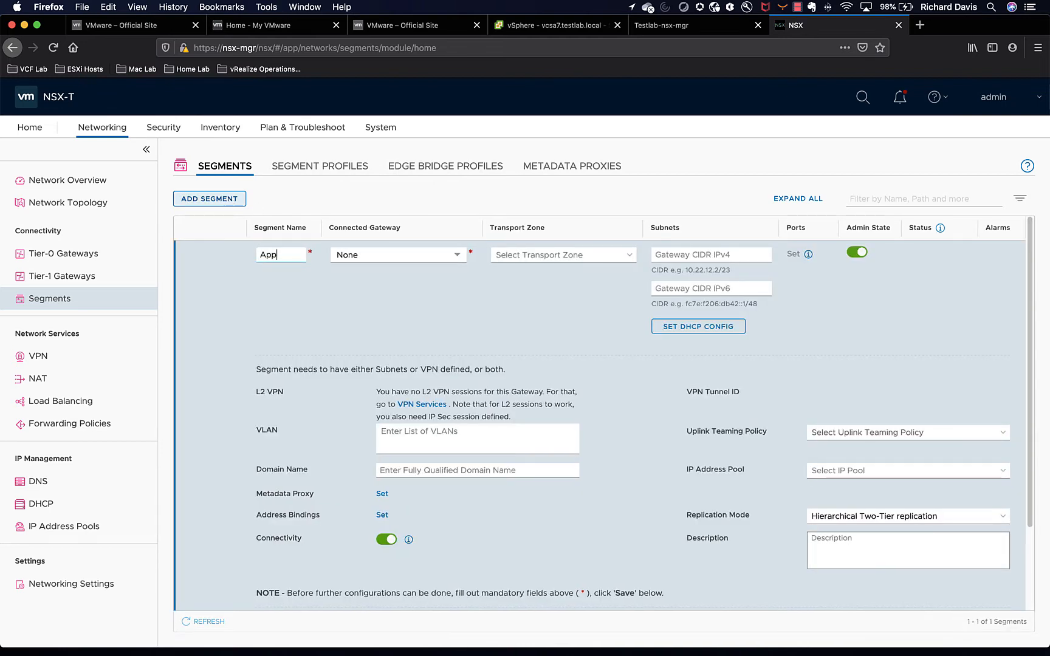
pyautogui.write('-Segment')
pyautogui.press('Tab')
pyautogui.click(630, 255)
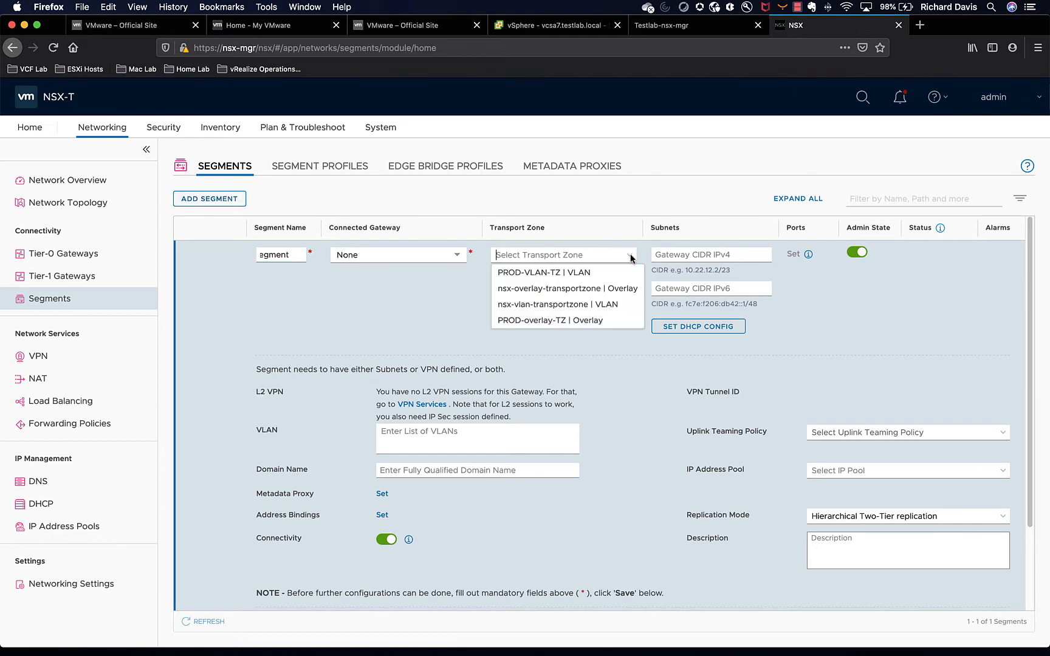
pyautogui.click(588, 322)
# Set the App-segment IPv4 gateway to 172.16.20.1/24 and save the segment without configuring it further.
pyautogui.click(694, 249)
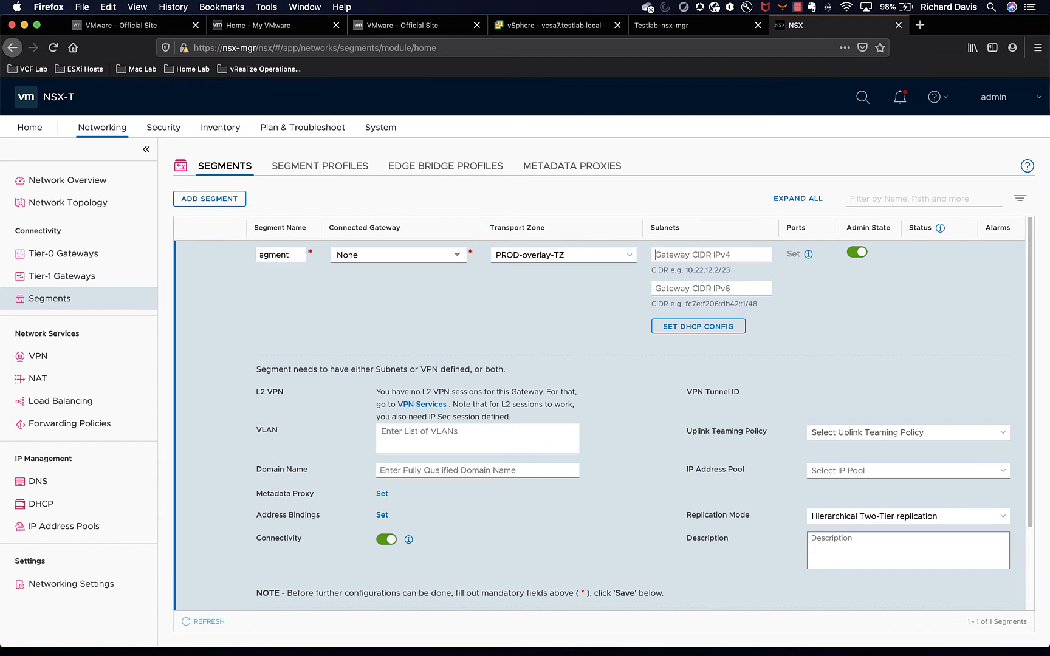
pyautogui.write('172.1')
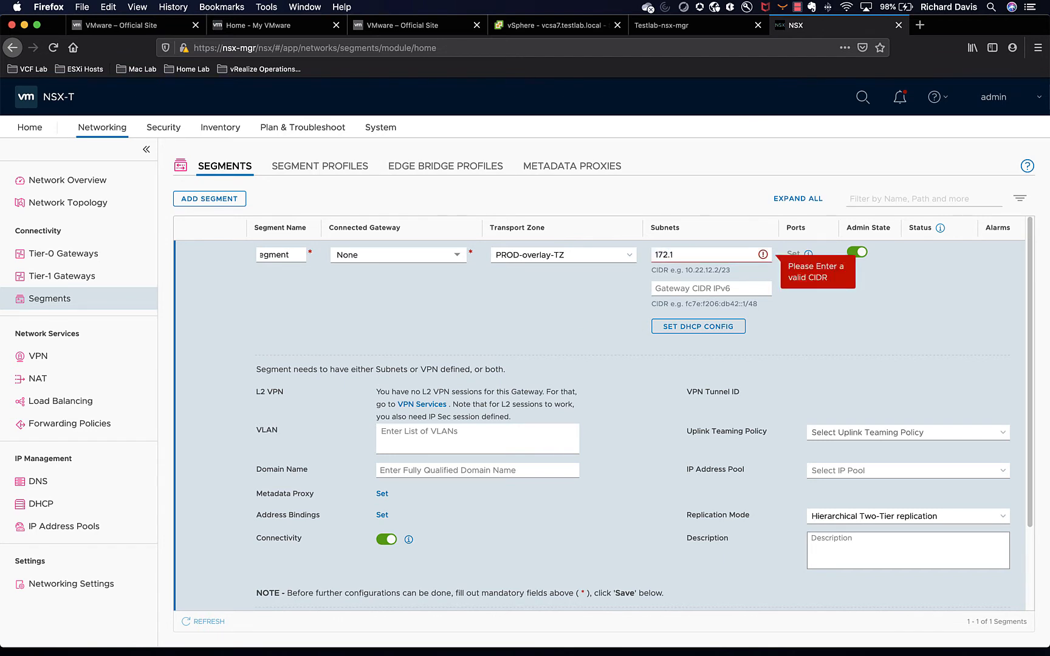
pyautogui.write('6.20.1/2')
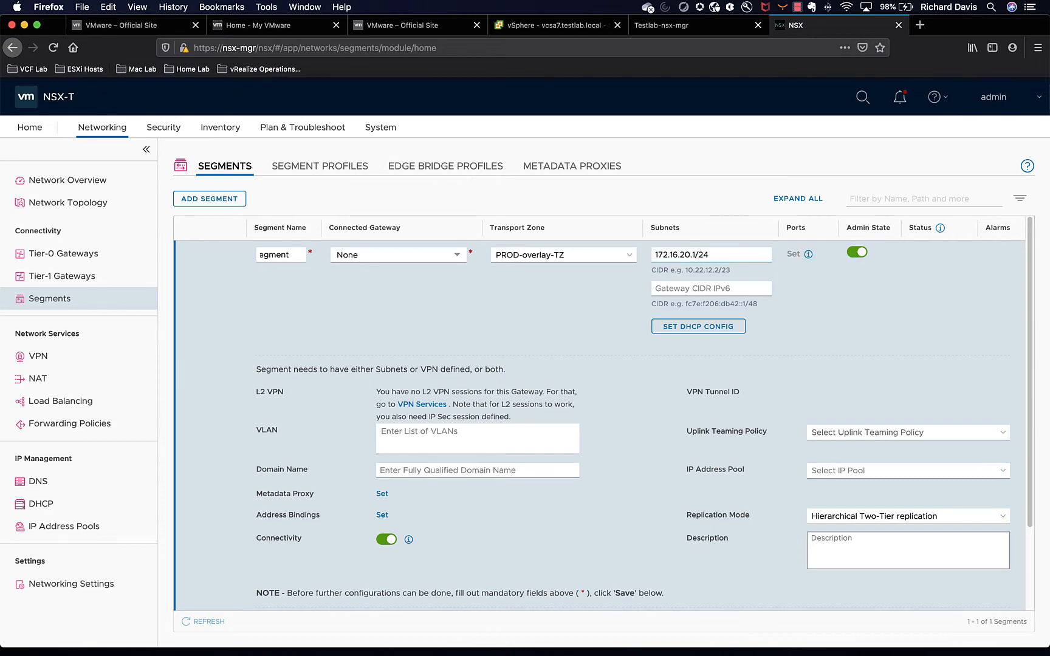
pyautogui.write('4')
pyautogui.scroll(-3, 610, 389)
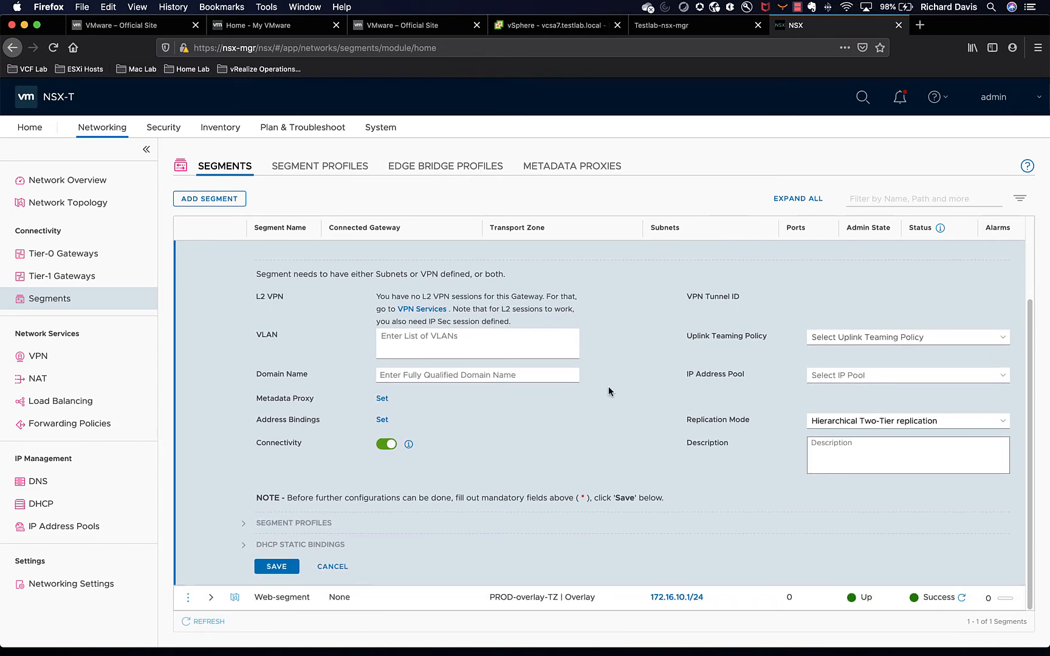
pyautogui.click(277, 566)
pyautogui.click(628, 300)
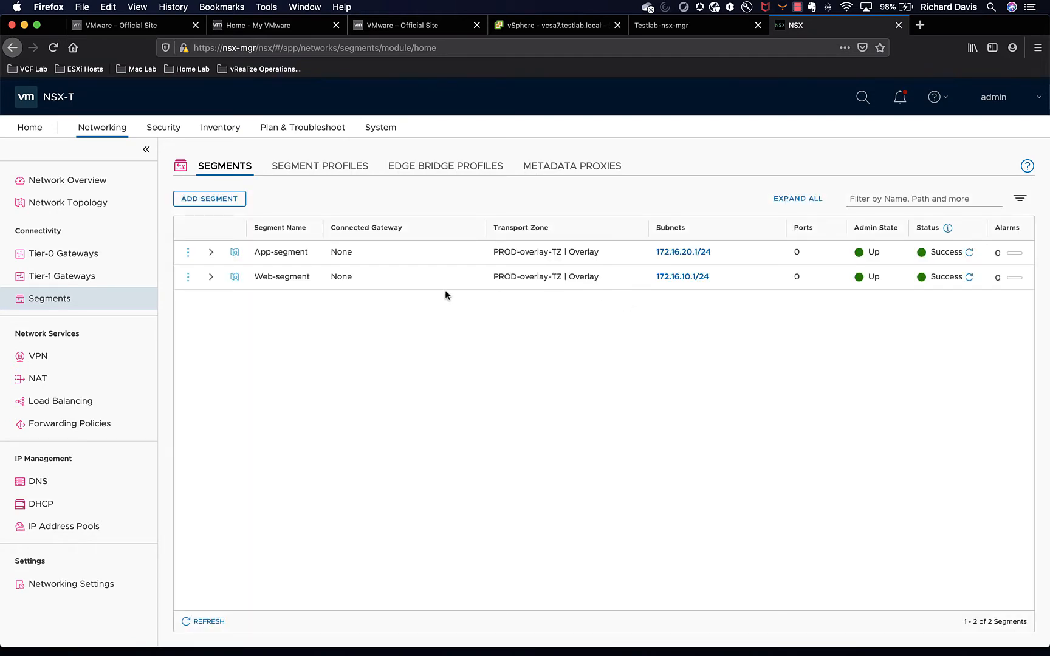
# Start a third segment named DB-segment in the PROD-overlay-TZ transport zone.
pyautogui.click(209, 200)
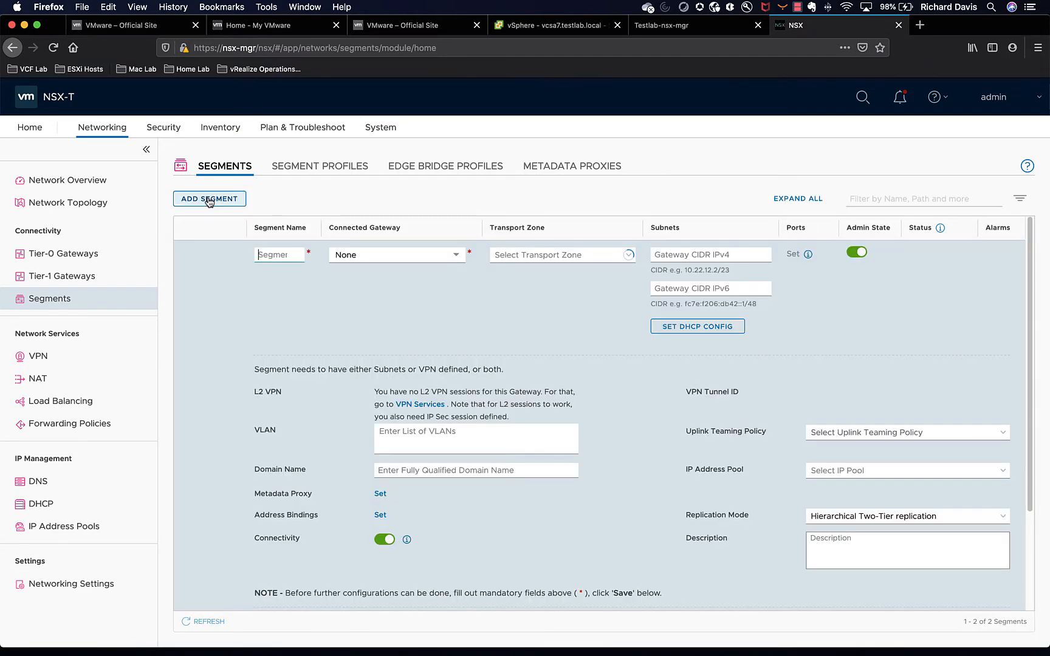
pyautogui.write('DB')
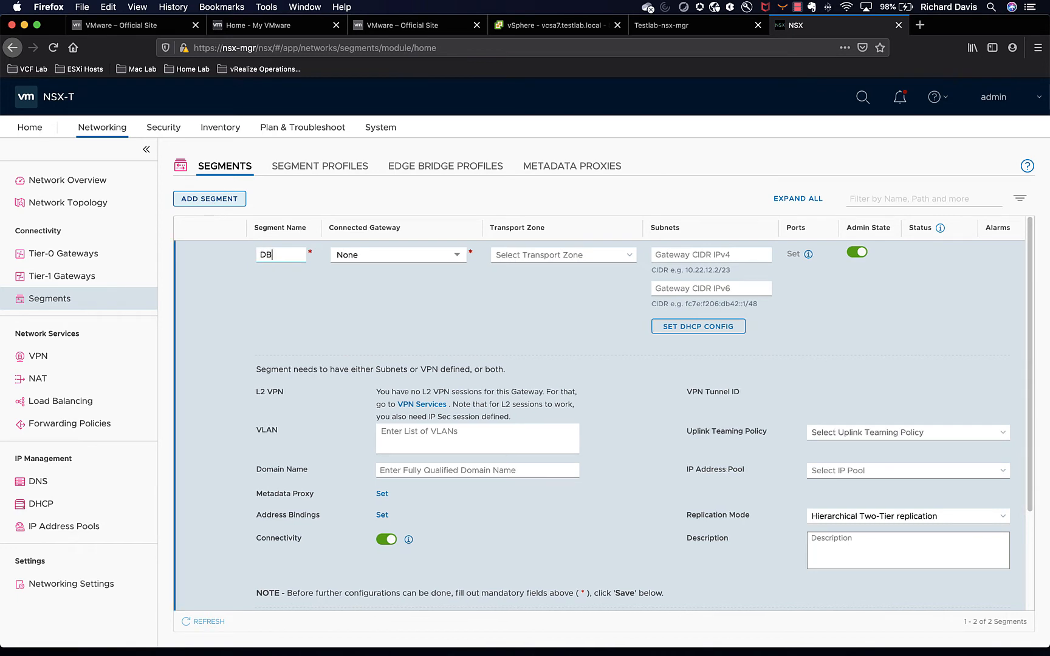
pyautogui.write('-Segment')
pyautogui.press('Tab')
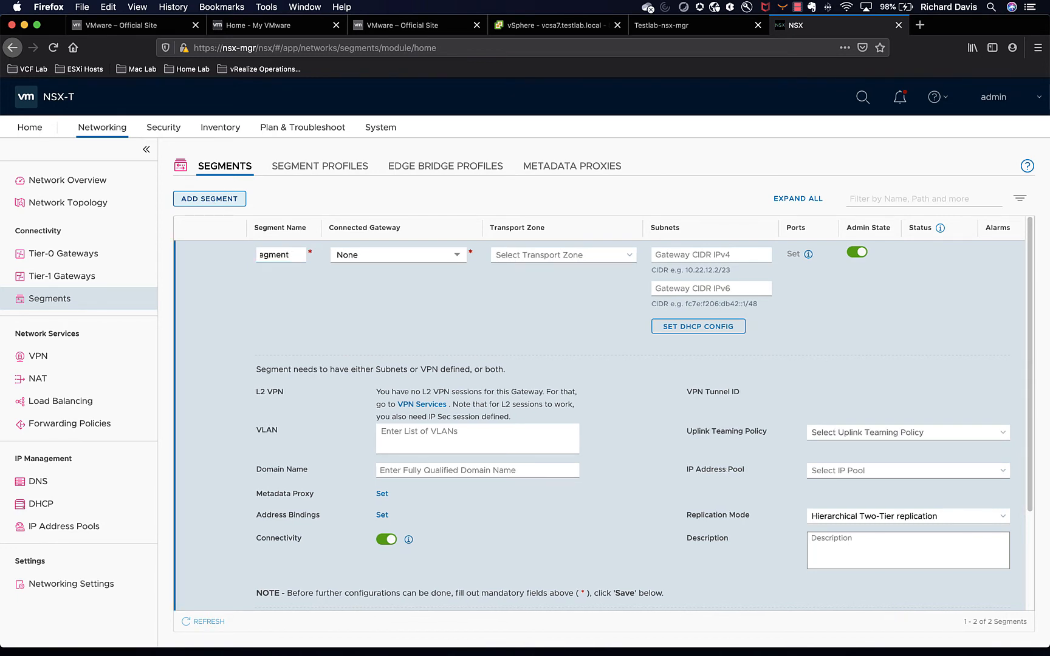
pyautogui.click(631, 256)
pyautogui.click(598, 327)
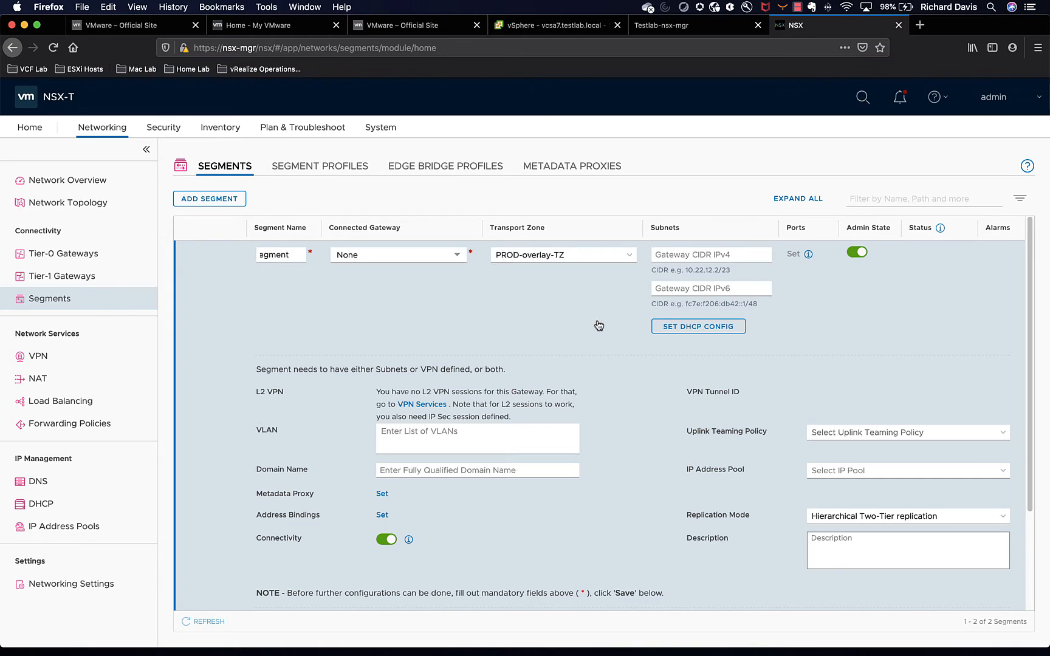
# Set the DB-segment IPv4 gateway to 172.16.30.1/24 and save the segment without configuring it further.
pyautogui.click(720, 256)
pyautogui.write('172.16.30.1/24')
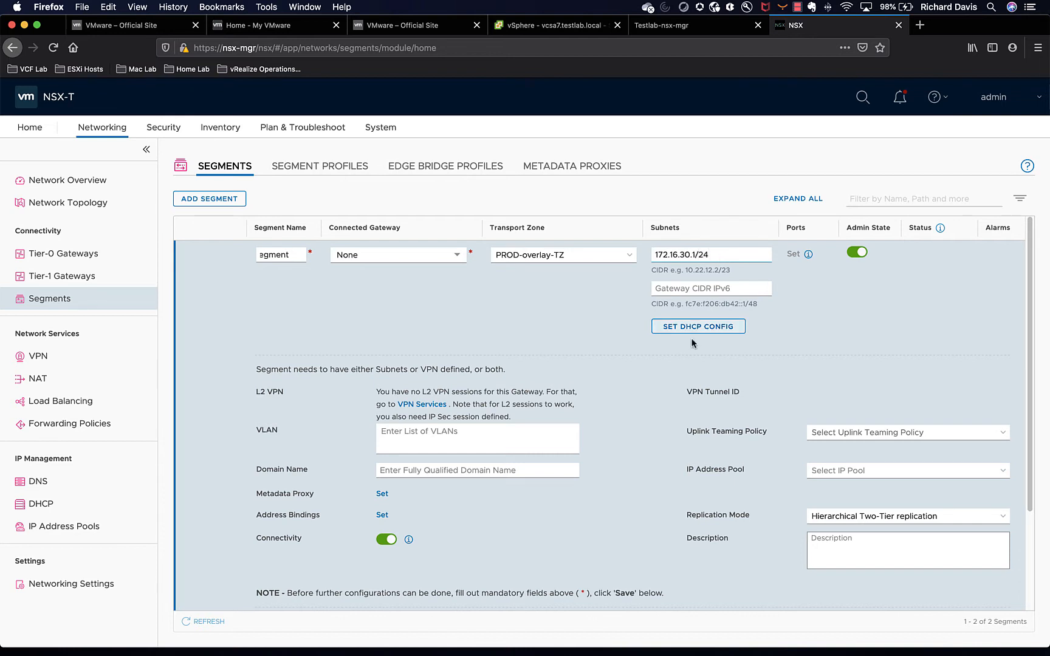
pyautogui.scroll(-3, 598, 438)
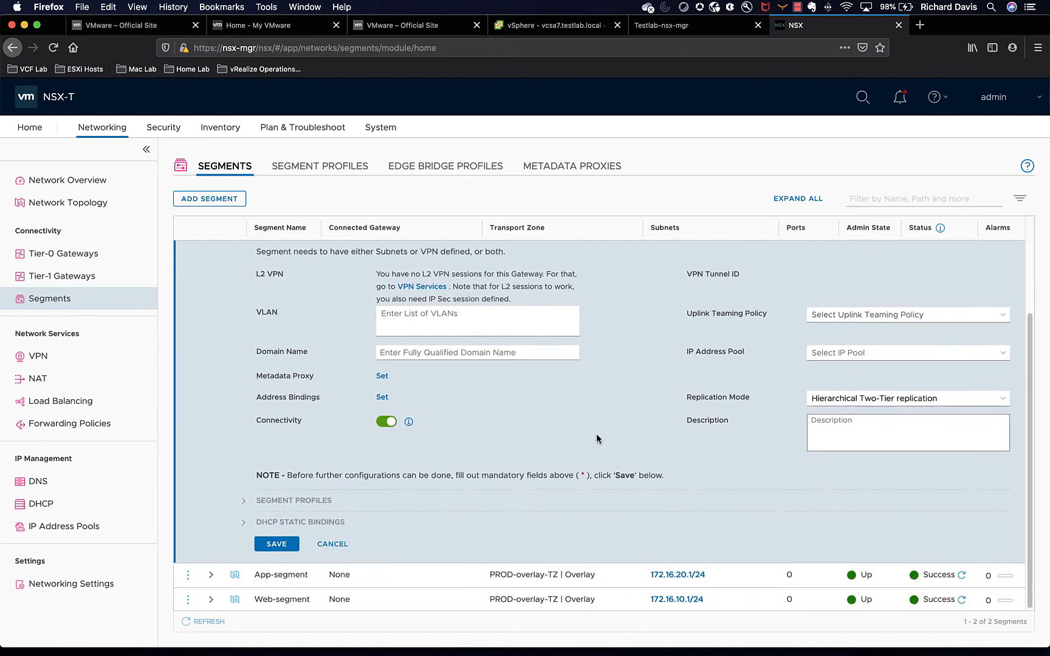
pyautogui.click(286, 543)
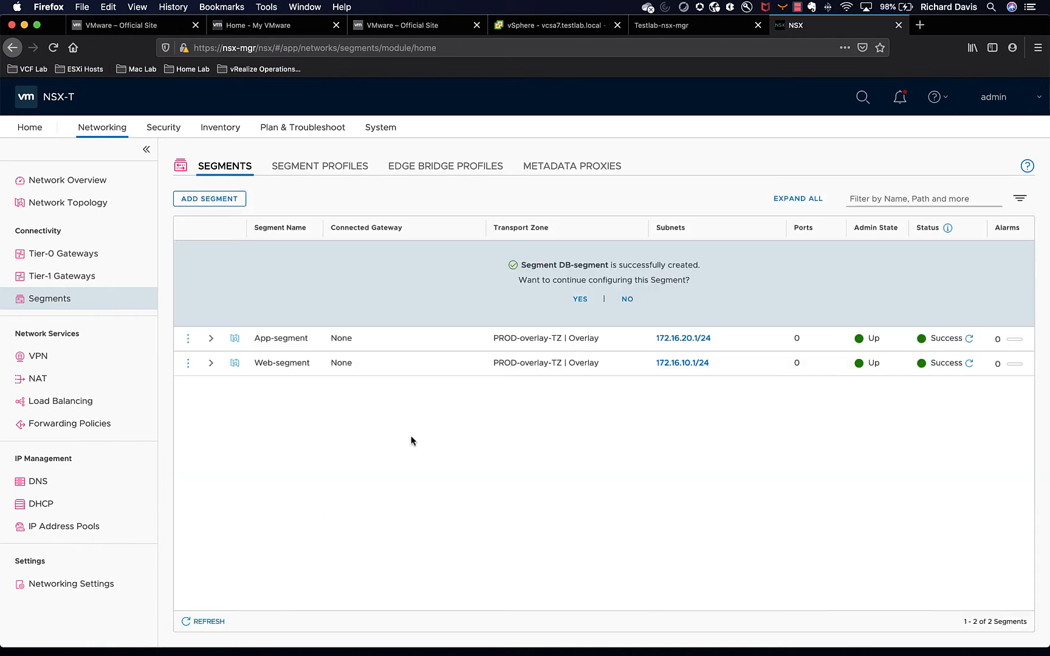
pyautogui.click(632, 299)
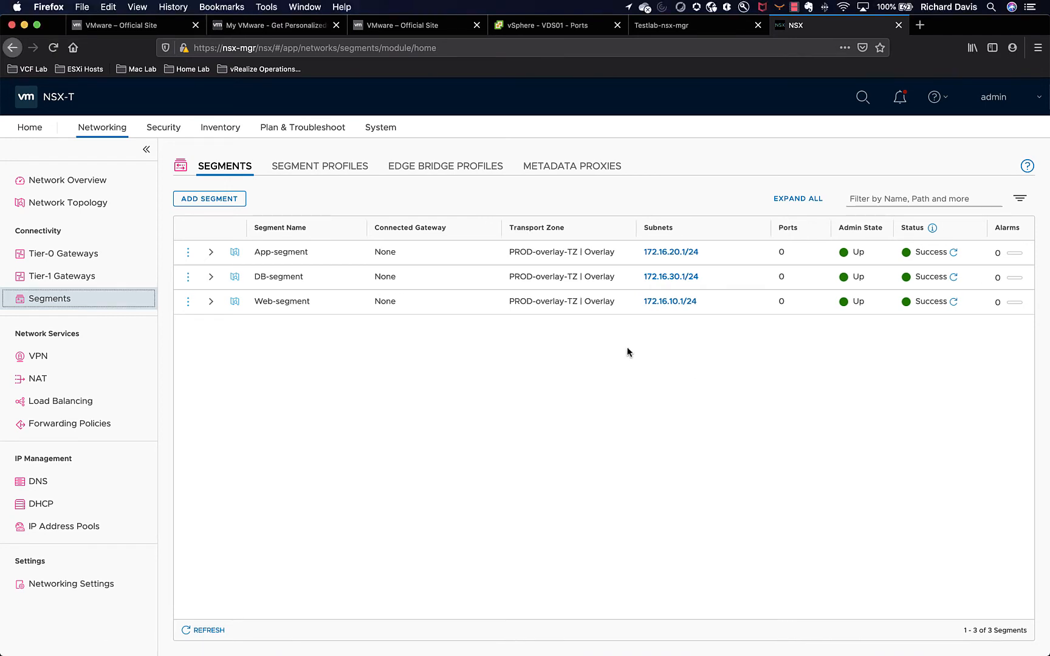
# Check the NSX configuration status of the Cluster 01 hosts and switch to vSphere Client to view the networks.
pyautogui.click(389, 129)
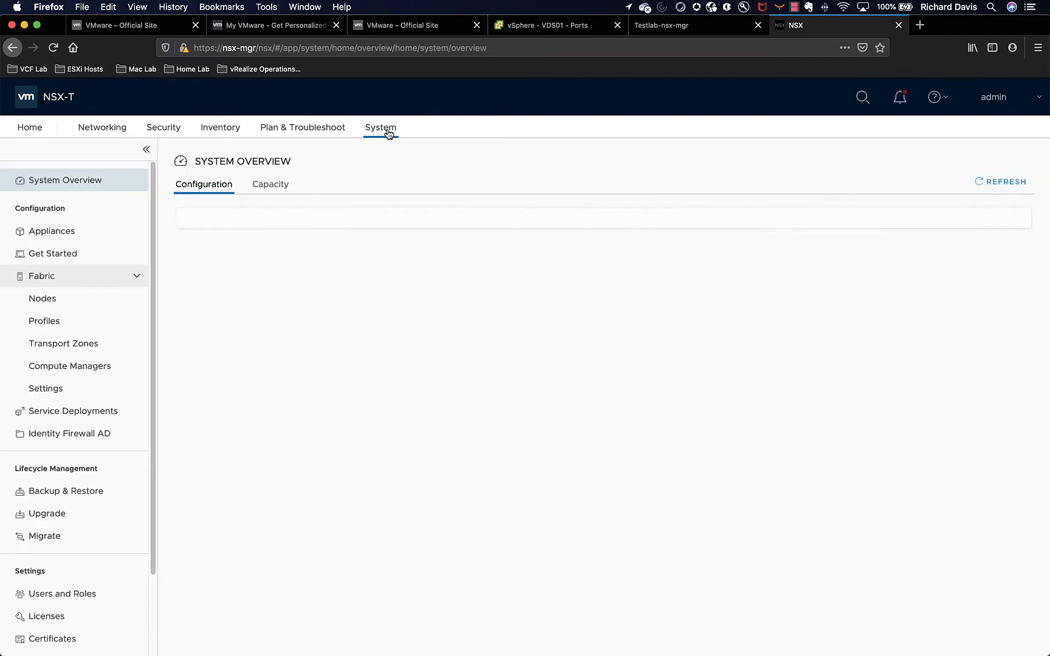
pyautogui.click(104, 301)
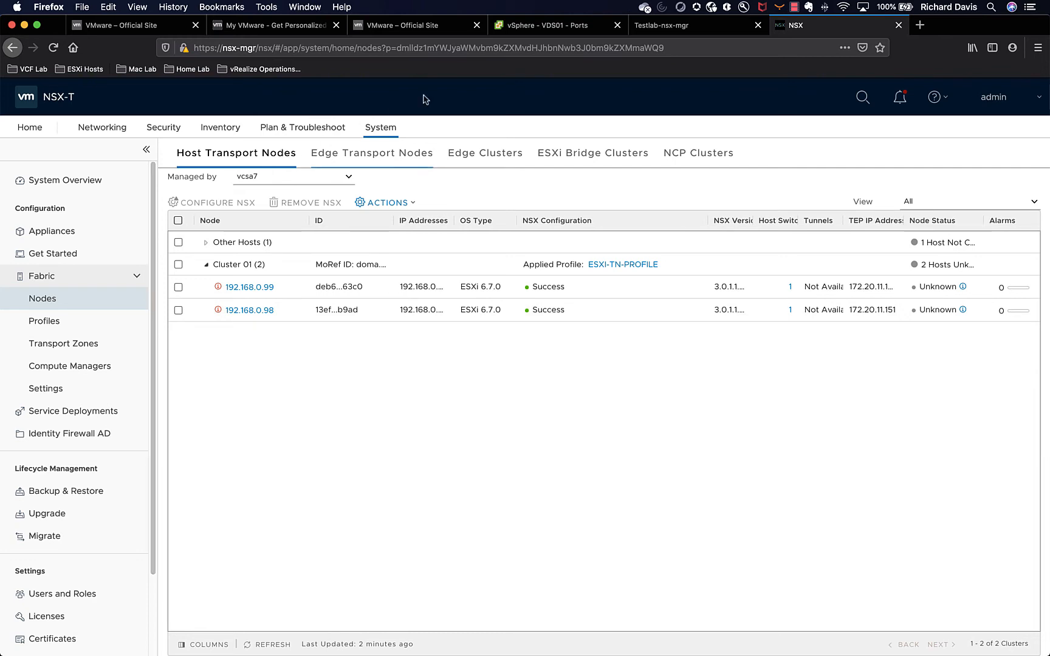
pyautogui.click(544, 25)
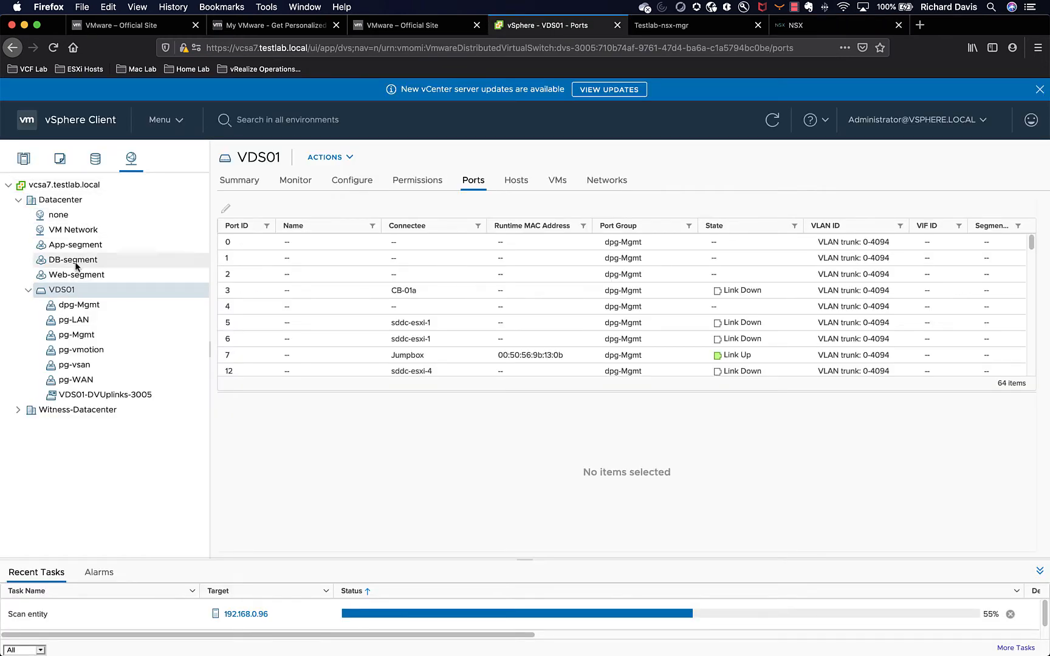
# Open the hardware settings of the APP-01 virtual machine in the Lab Machines folder.
pyautogui.click(25, 160)
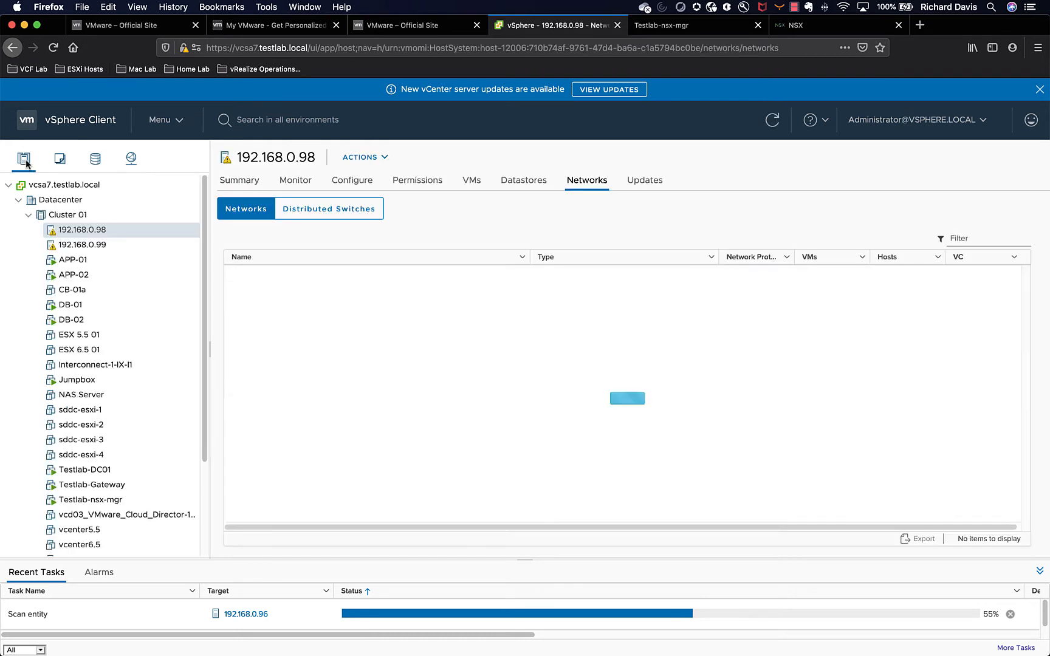
pyautogui.click(59, 161)
pyautogui.scroll(-2, 140, 274)
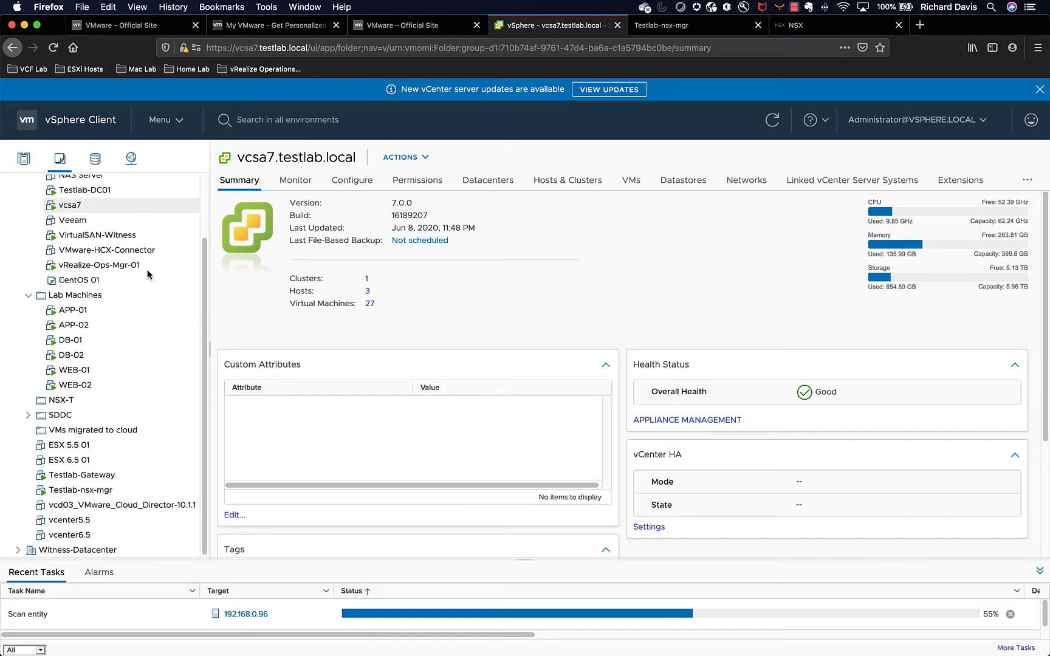
pyautogui.click(133, 309)
pyautogui.rightClick(129, 311)
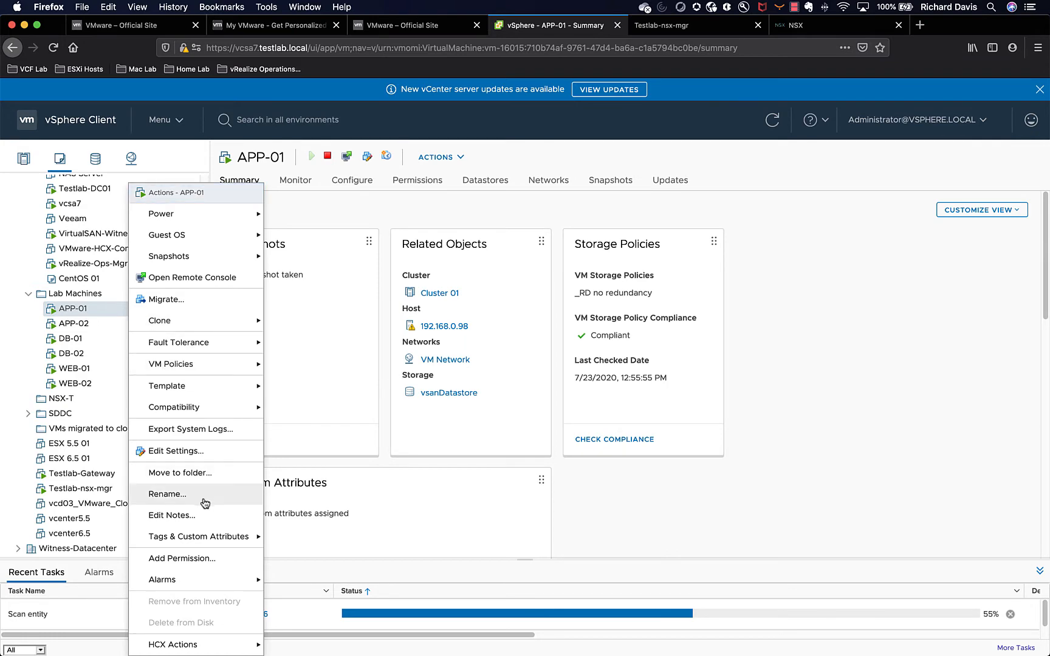
pyautogui.click(202, 453)
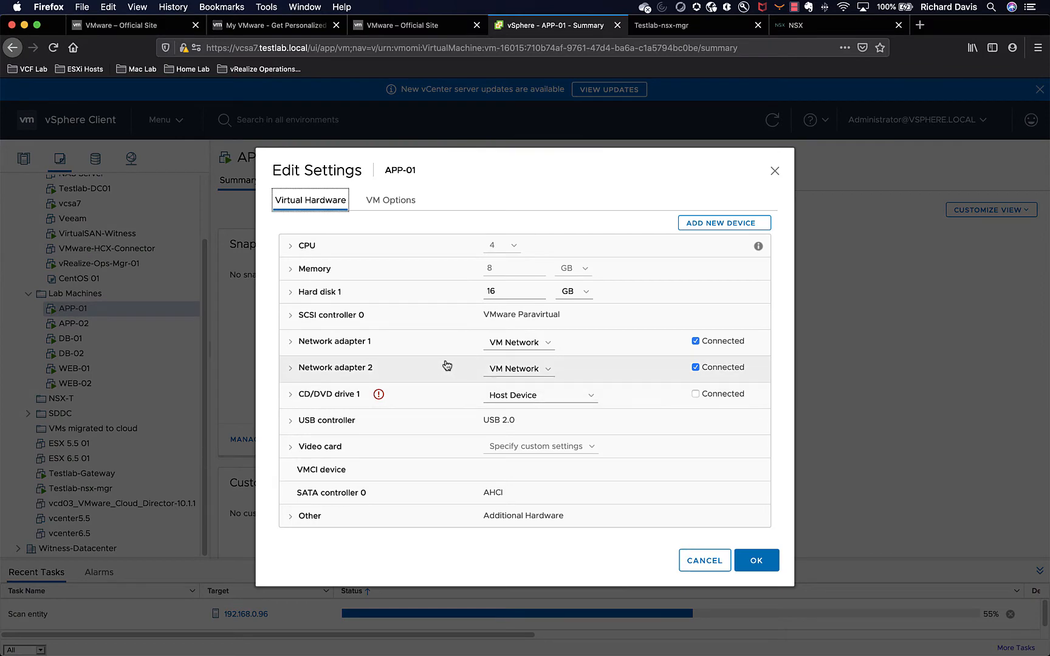
# Attach APP-01's network adapter 1 to App-segment, disconnect network adapter 2 and save the virtual machine's settings.
pyautogui.click(550, 343)
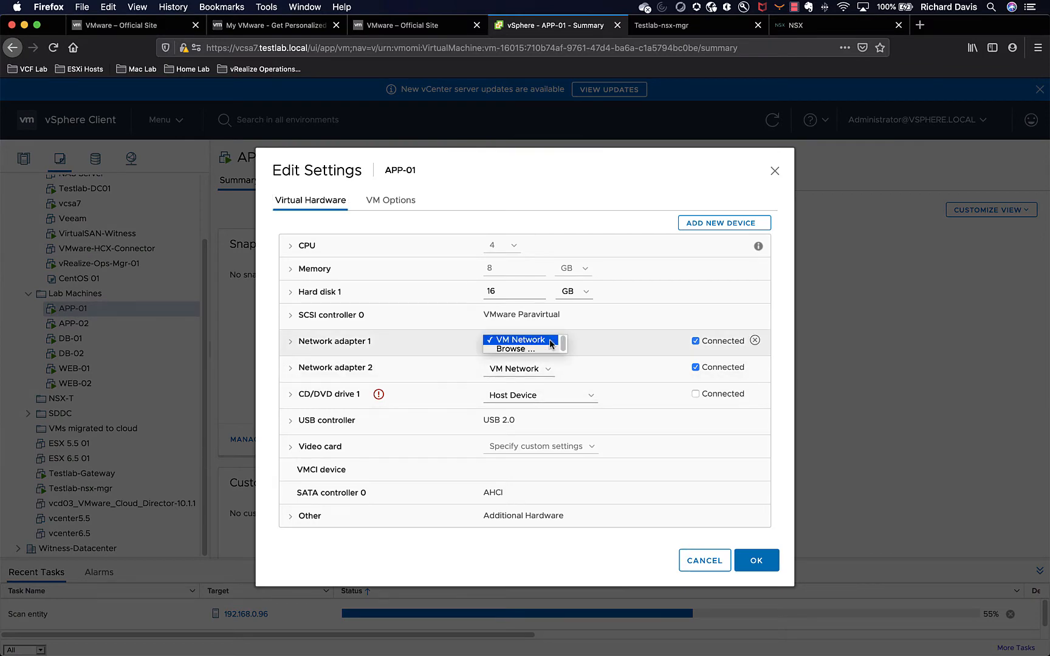
pyautogui.click(547, 349)
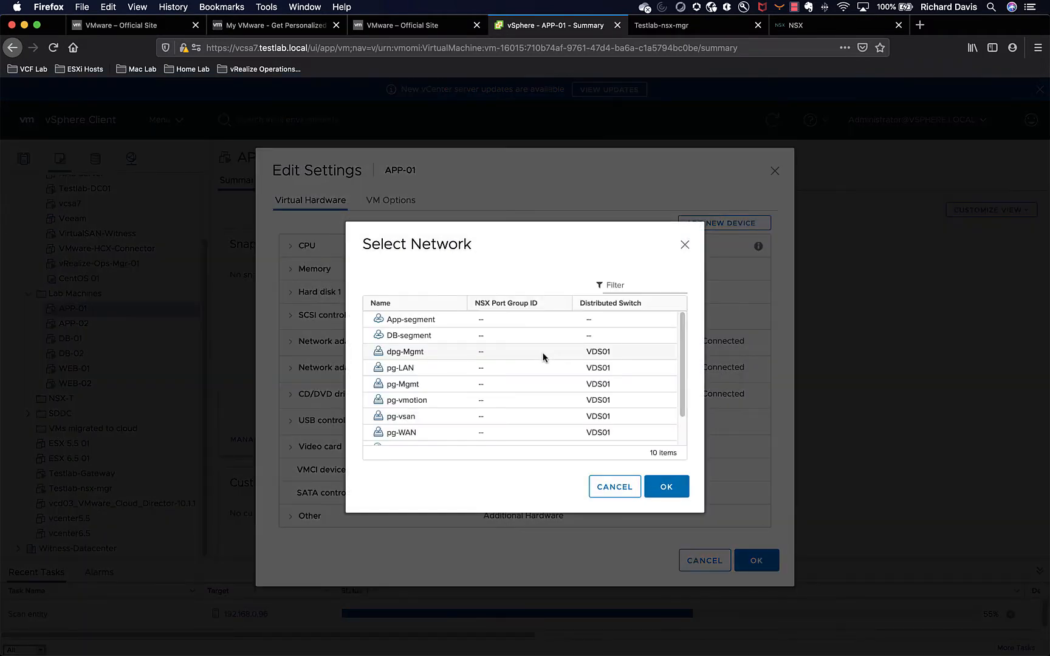
pyautogui.scroll(-3, 543, 357)
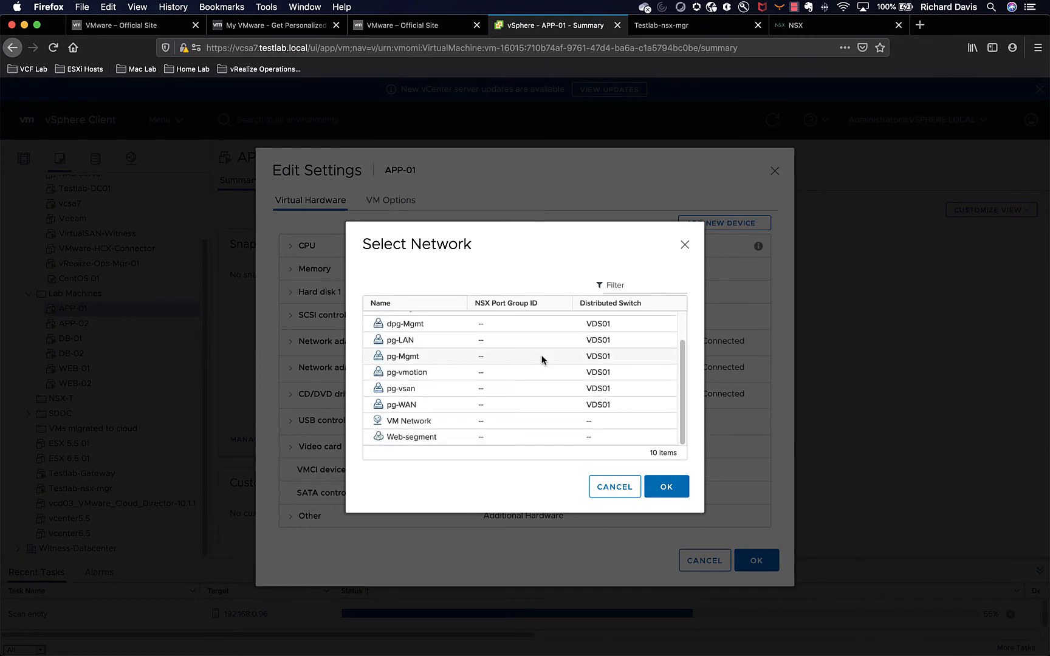
pyautogui.scroll(3, 542, 359)
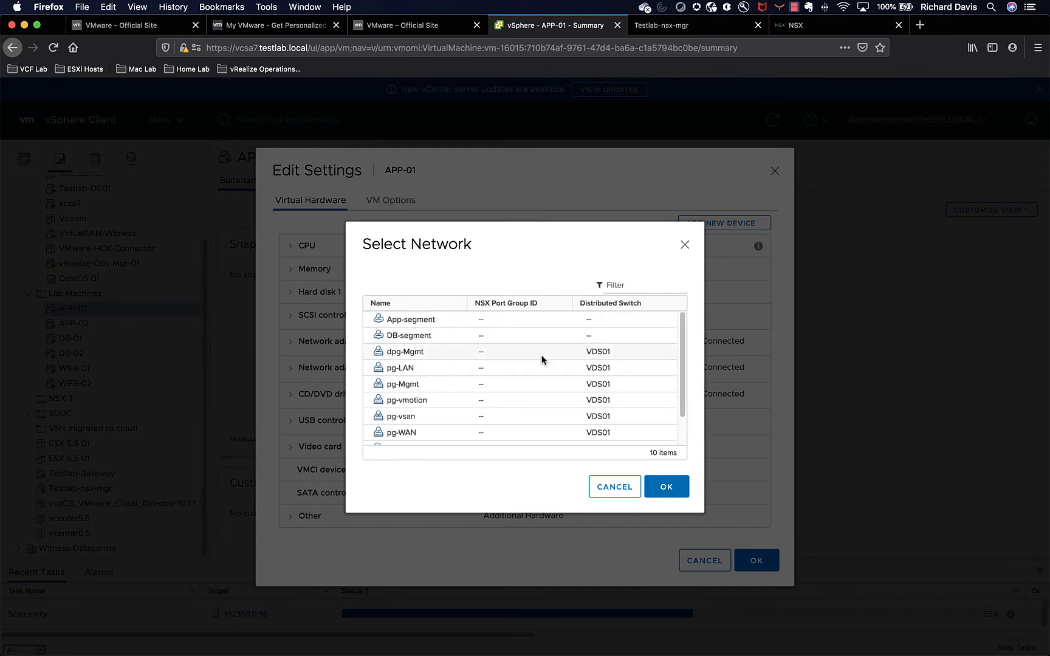
pyautogui.click(482, 326)
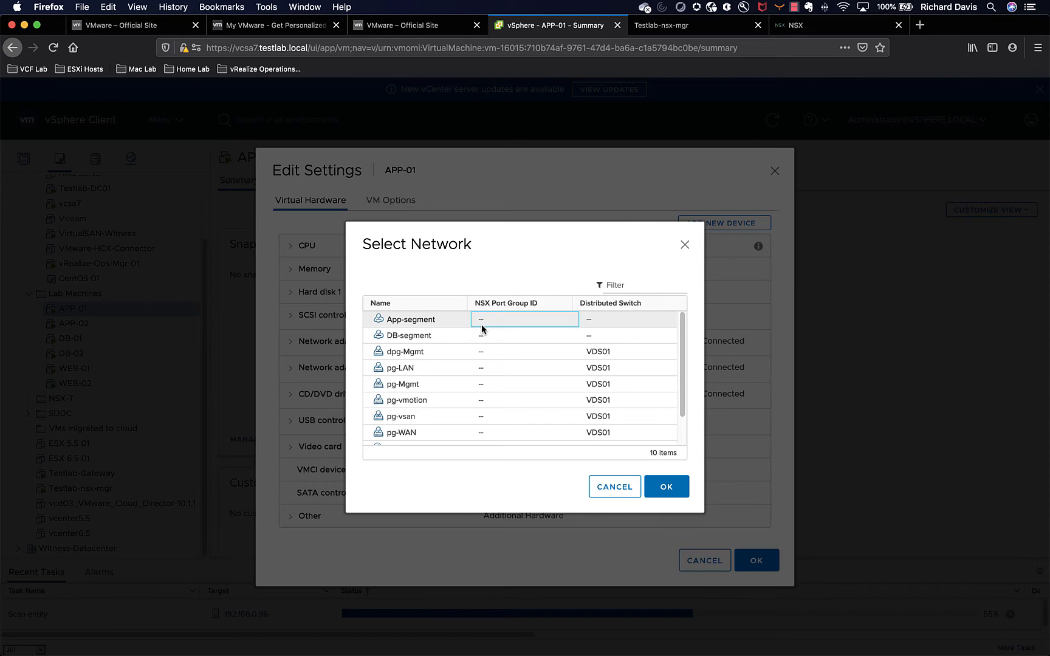
pyautogui.click(674, 486)
pyautogui.click(695, 367)
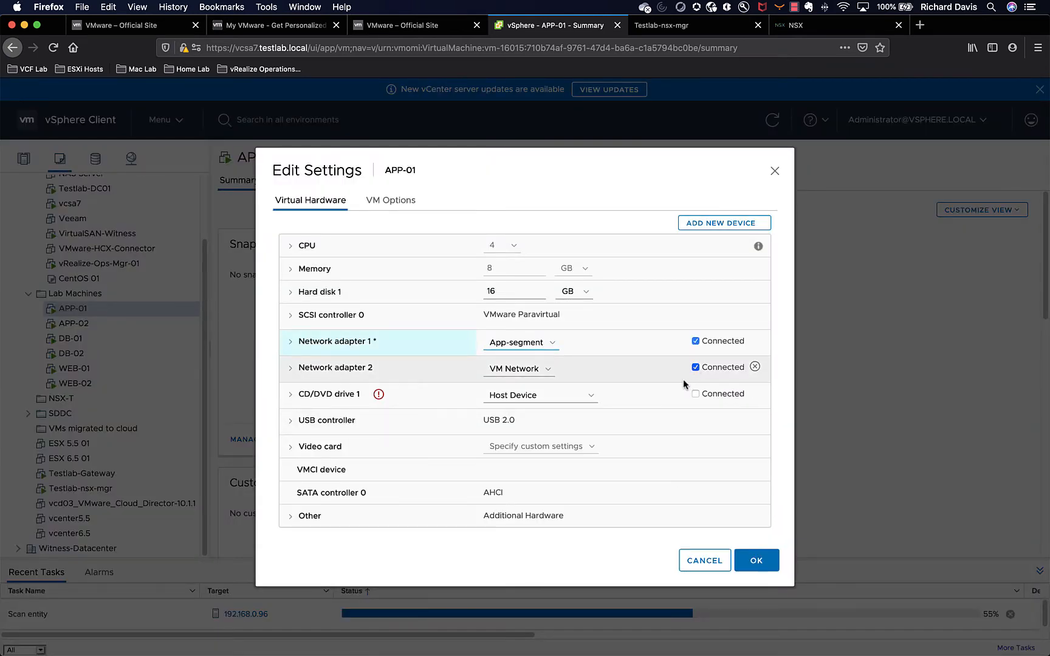
pyautogui.click(756, 562)
# Attach APP-02's network adapter 1 to App-segment, disconnect network adapter 2 and save the virtual machine's settings.
pyautogui.click(130, 328)
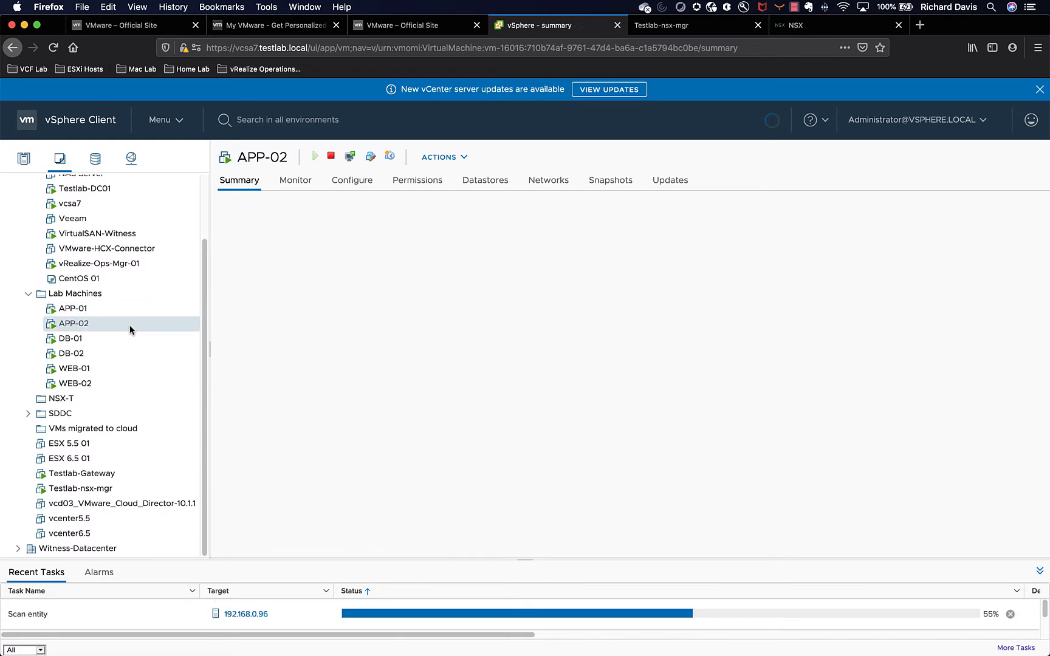
pyautogui.rightClick(131, 330)
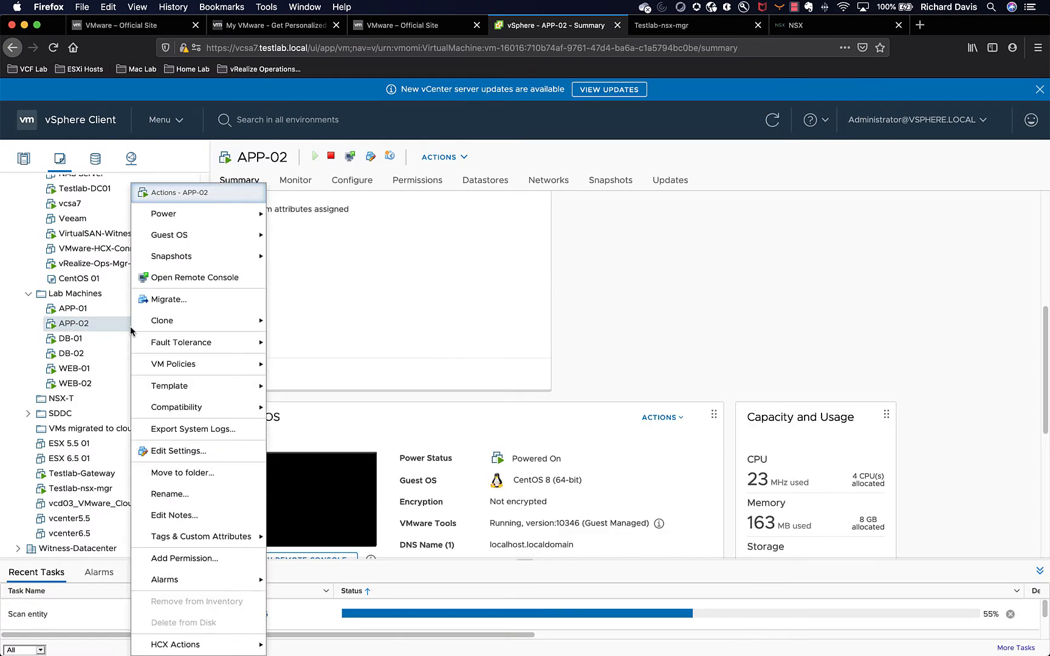
pyautogui.click(197, 450)
pyautogui.click(547, 345)
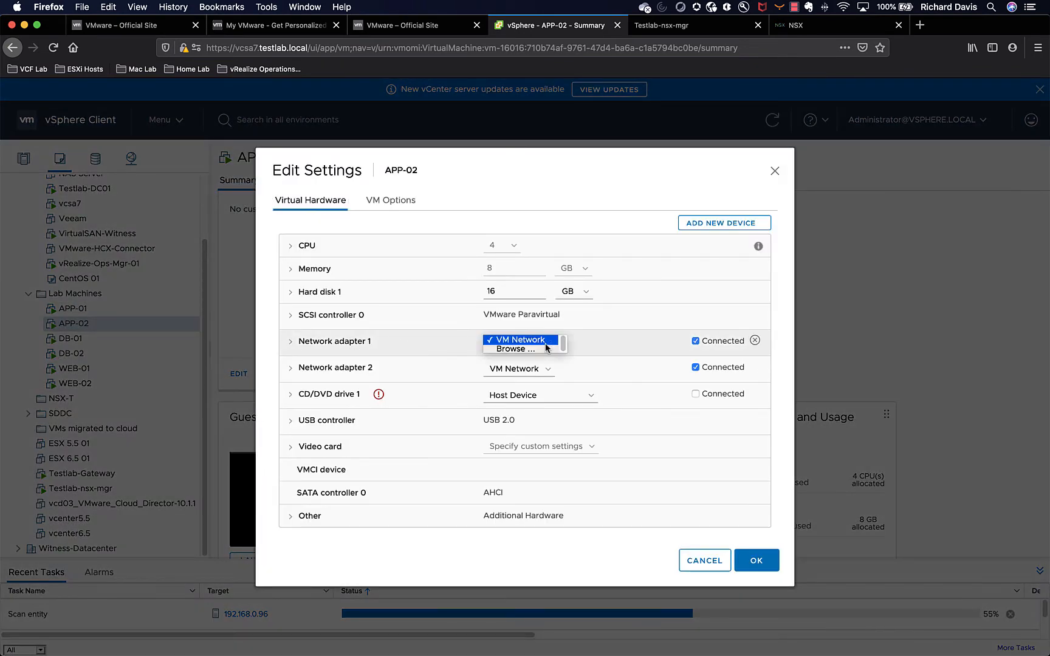
pyautogui.click(545, 352)
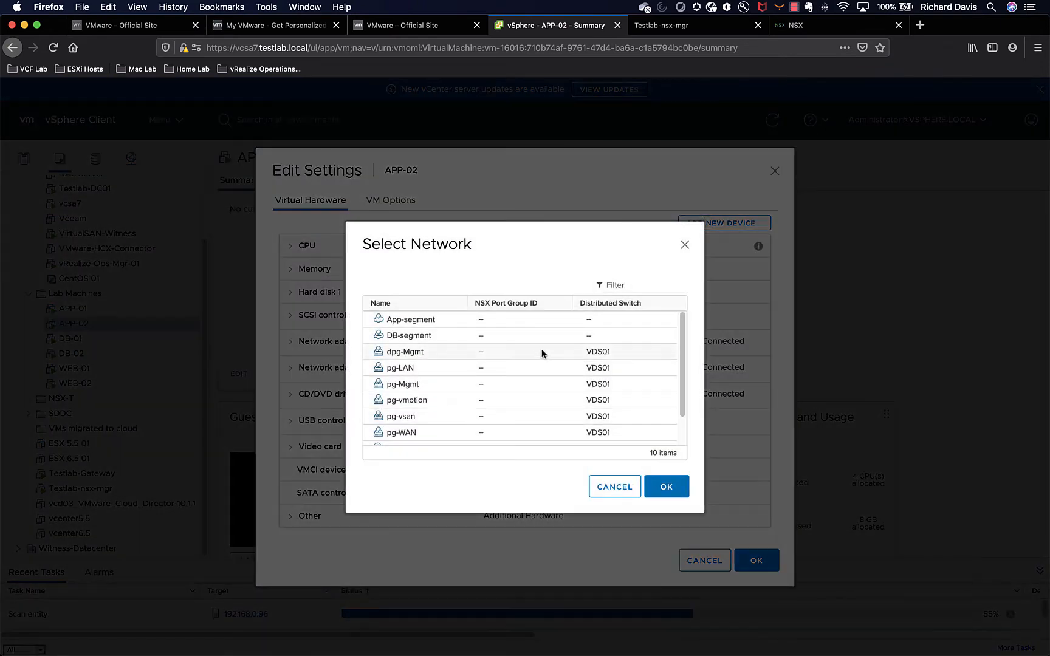
pyautogui.click(446, 320)
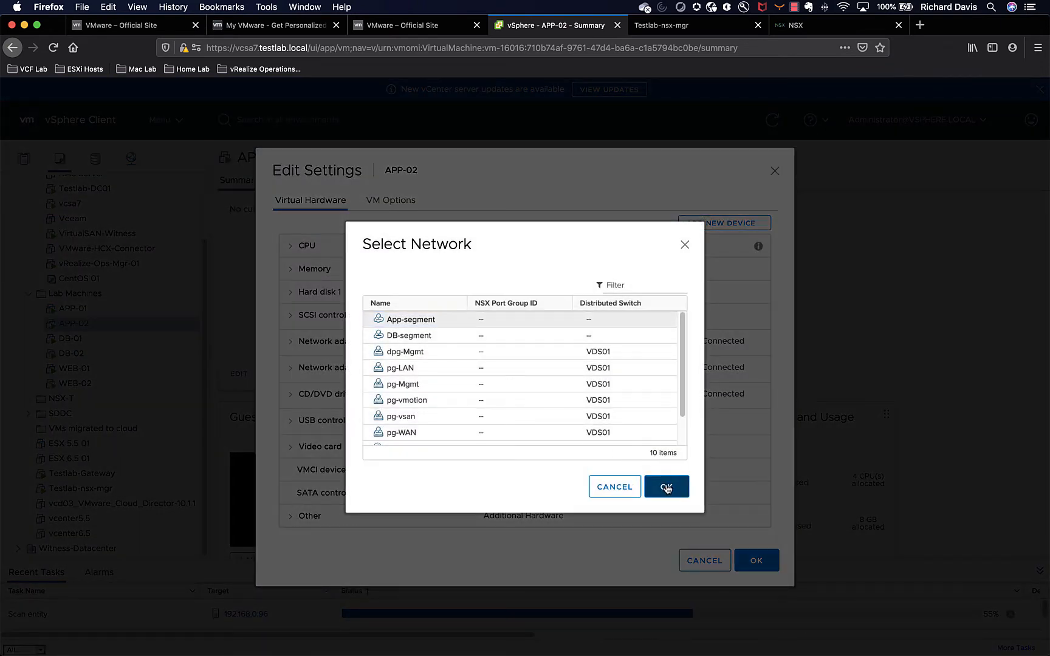
pyautogui.click(666, 486)
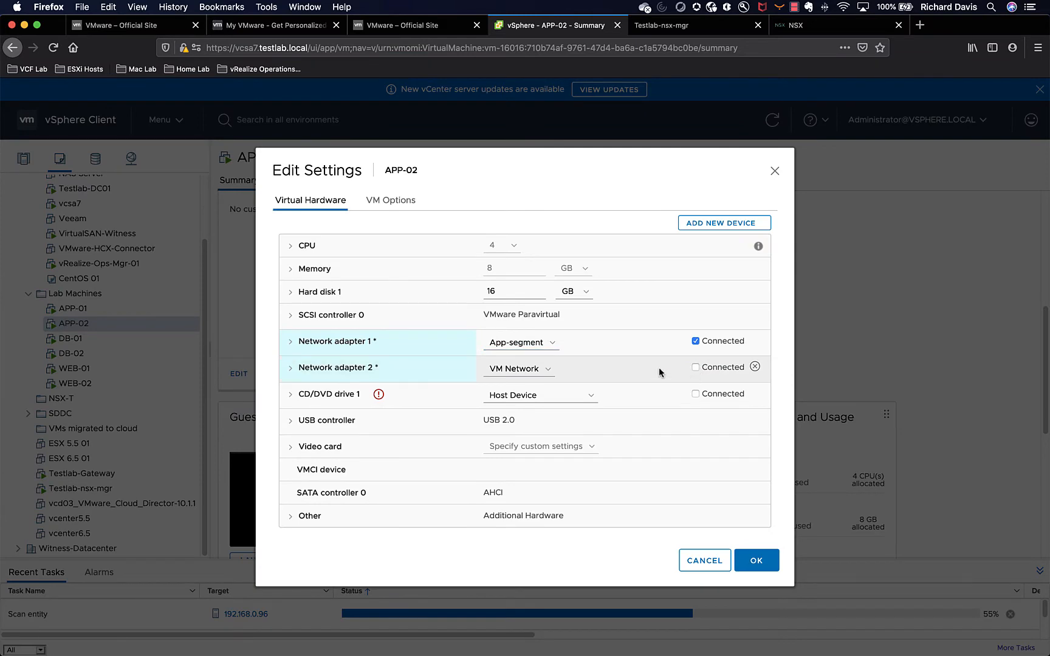
pyautogui.click(753, 562)
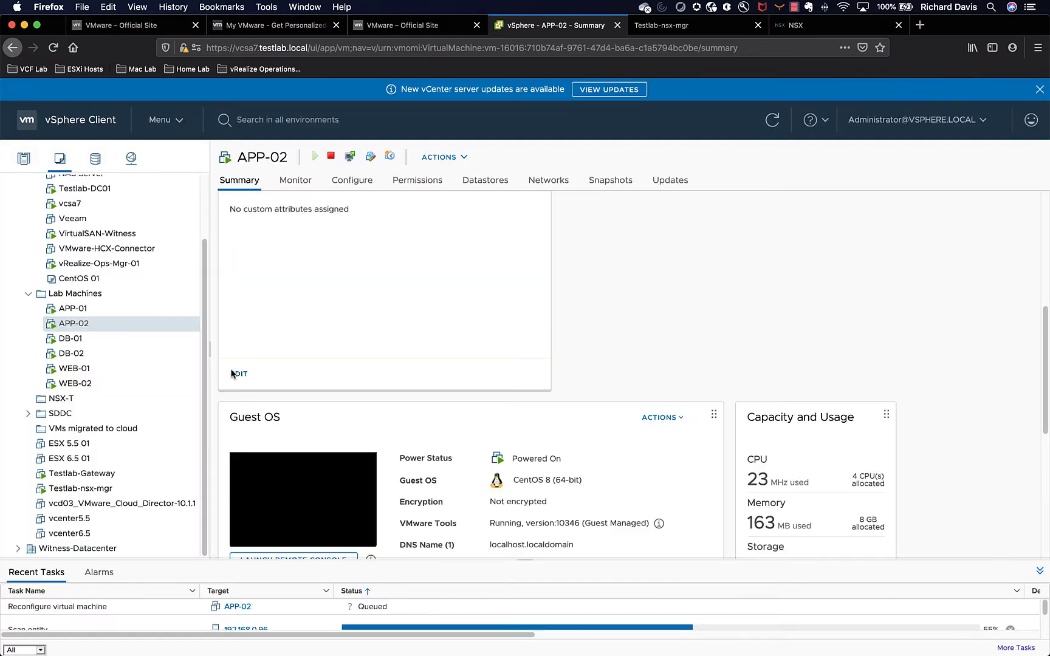
# Attach the DB-01 virtual machine's network adapter 1 to DB-segment and save its settings.
pyautogui.click(141, 340)
pyautogui.rightClick(141, 341)
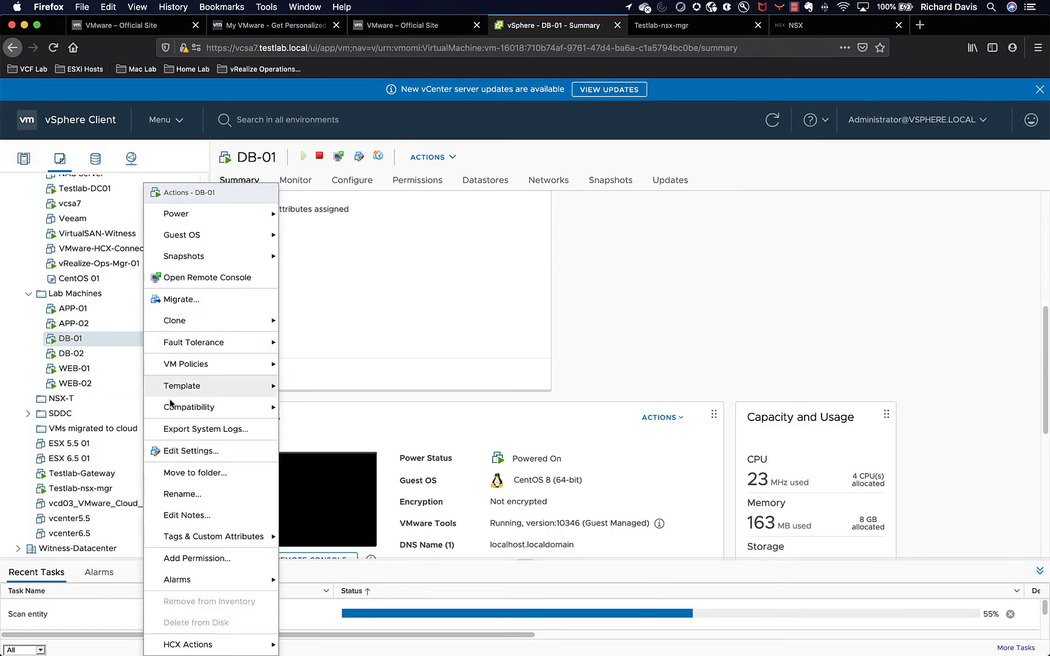
pyautogui.click(198, 452)
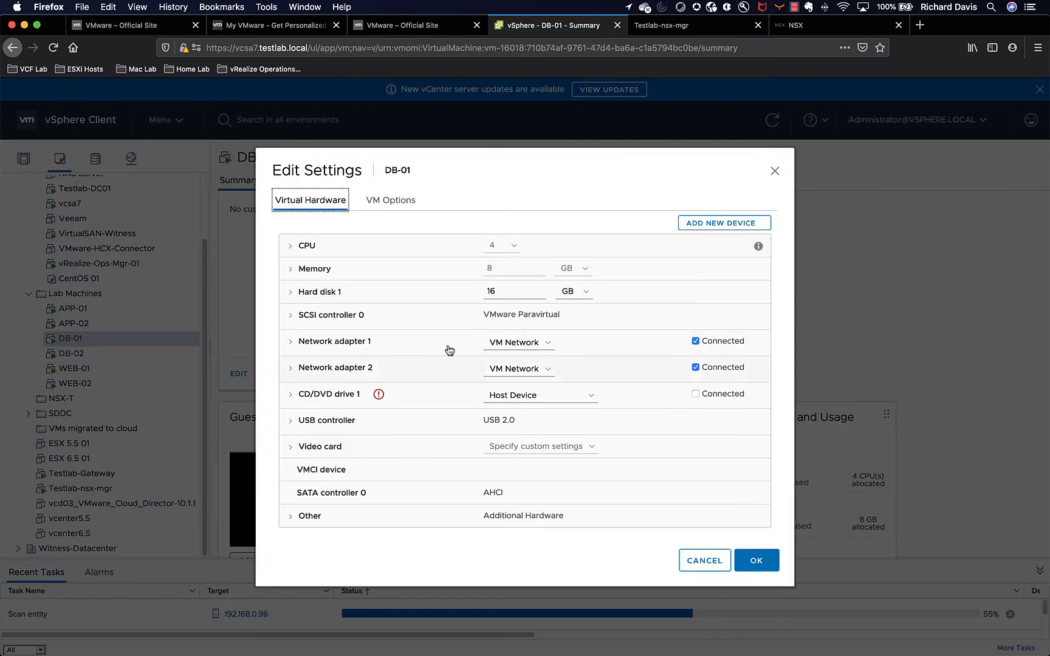
pyautogui.click(541, 343)
pyautogui.click(543, 352)
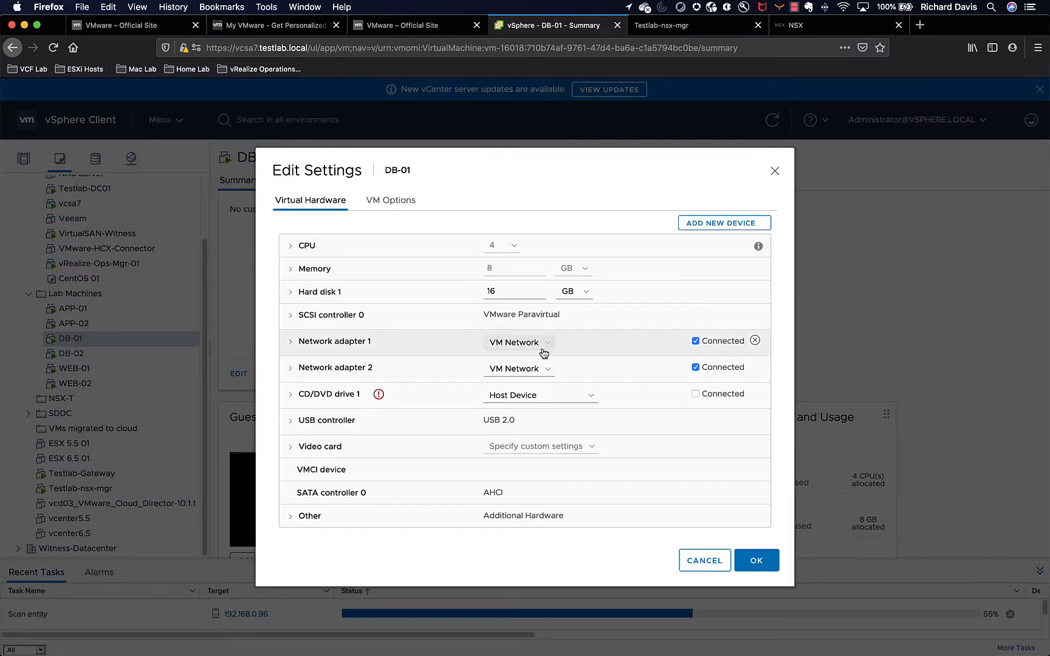
pyautogui.click(446, 337)
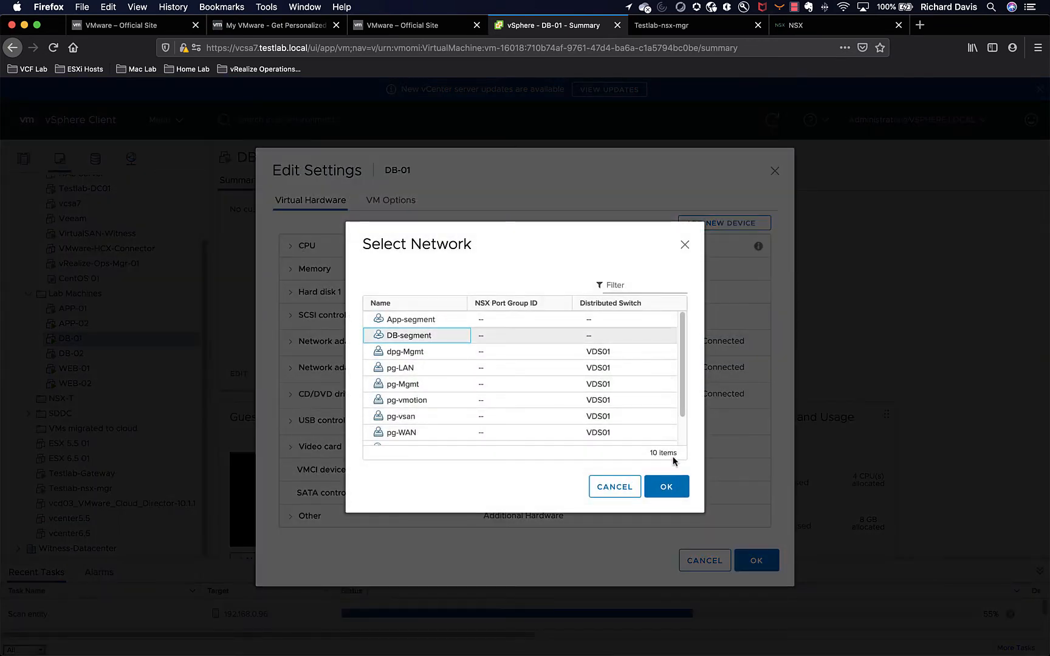
pyautogui.click(677, 484)
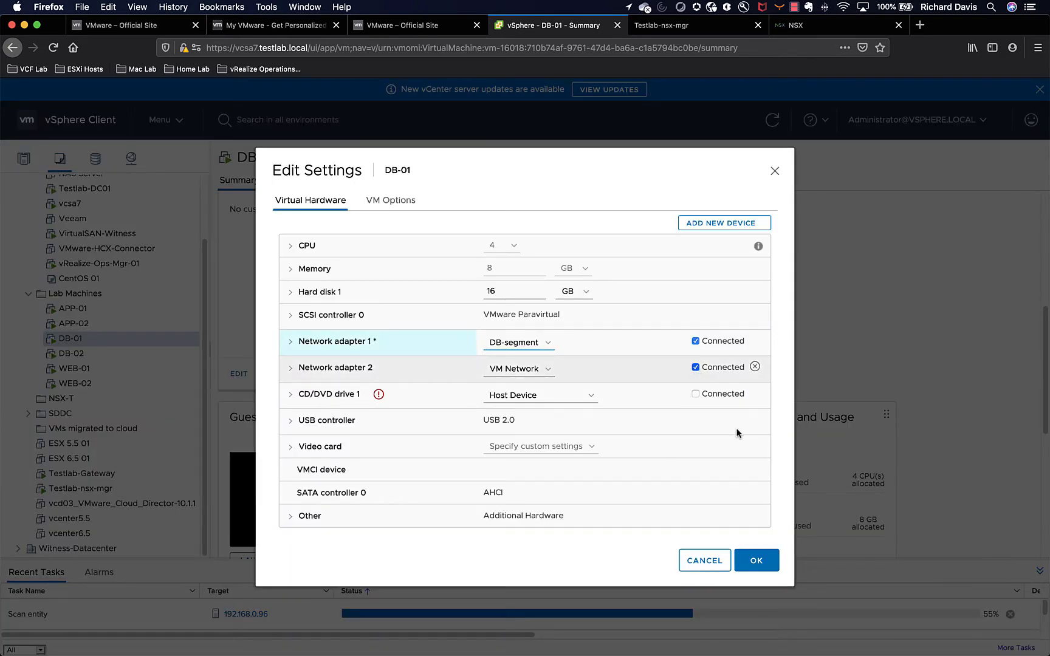
pyautogui.click(757, 560)
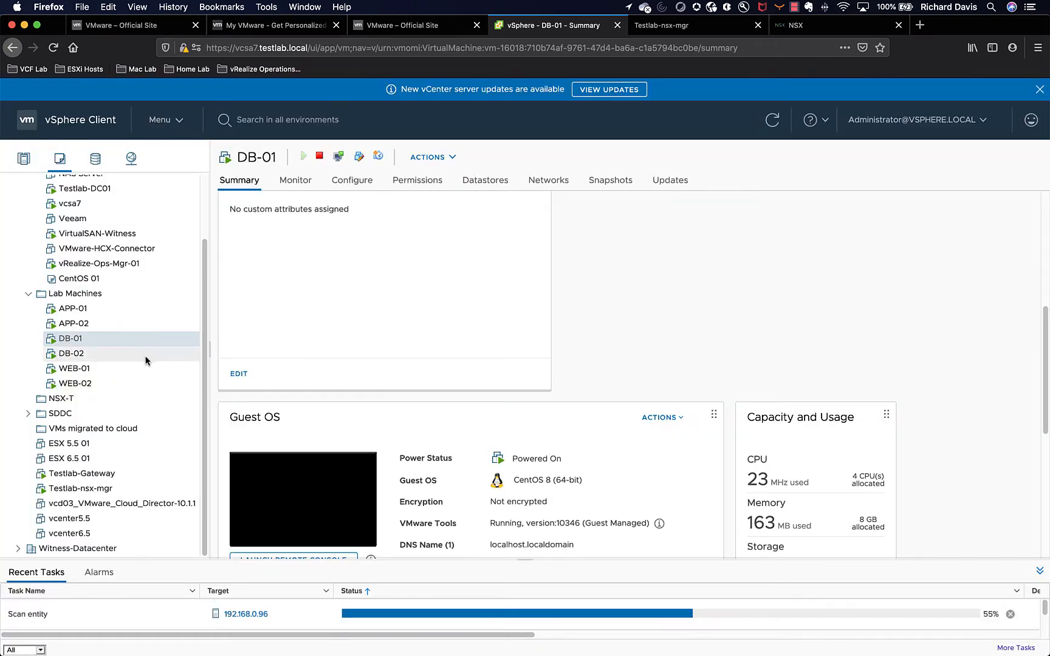
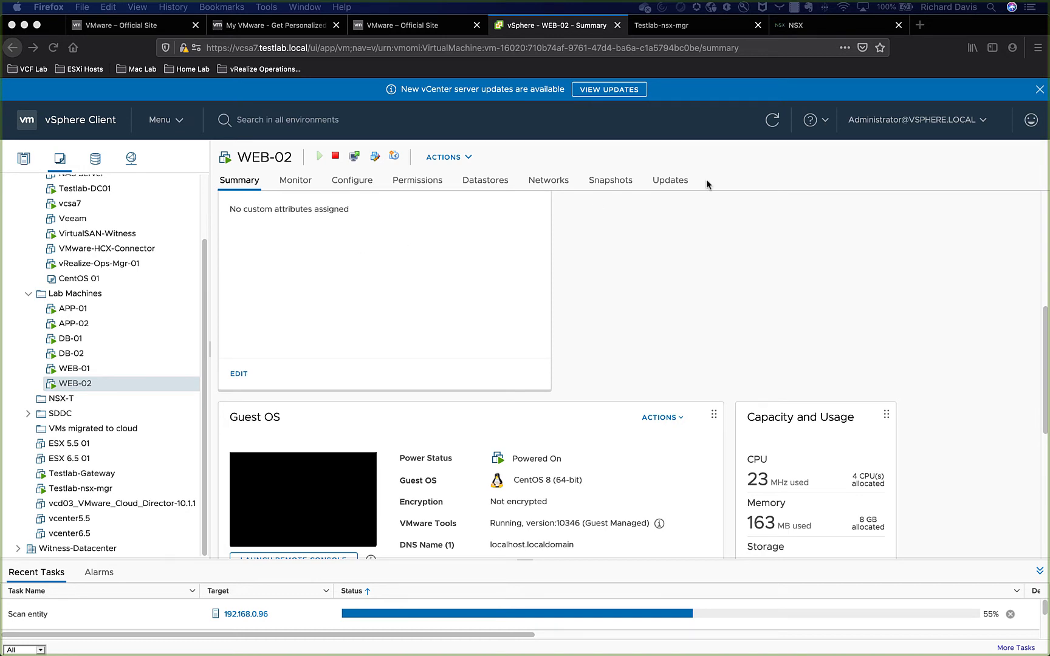
# Dismiss the vCenter update notice and close the three VMware website pages.
pyautogui.click(1040, 91)
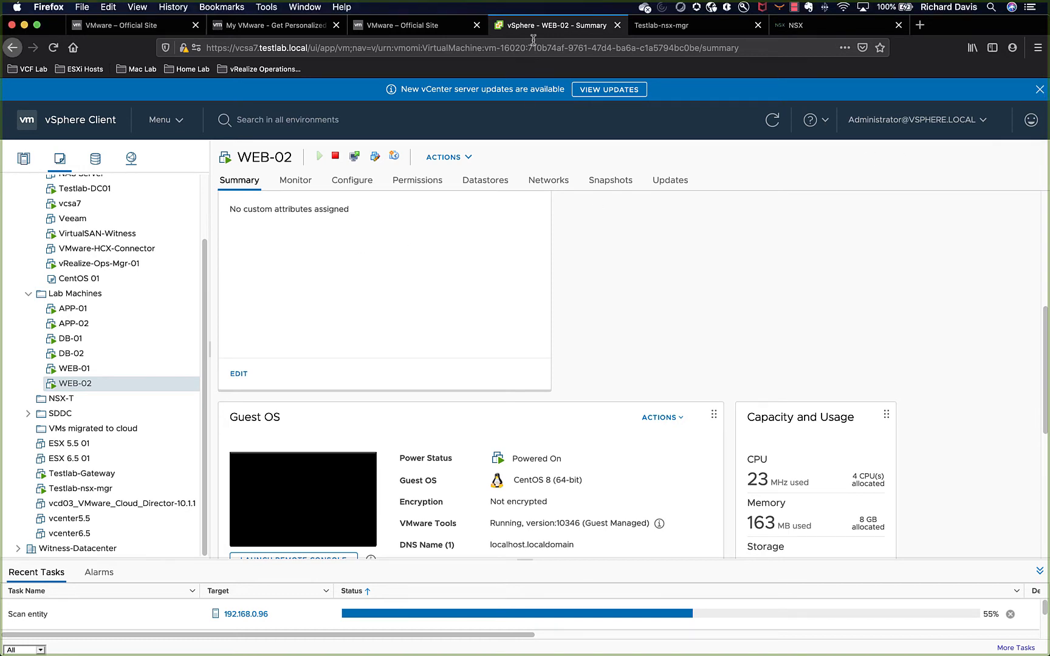
pyautogui.click(1040, 91)
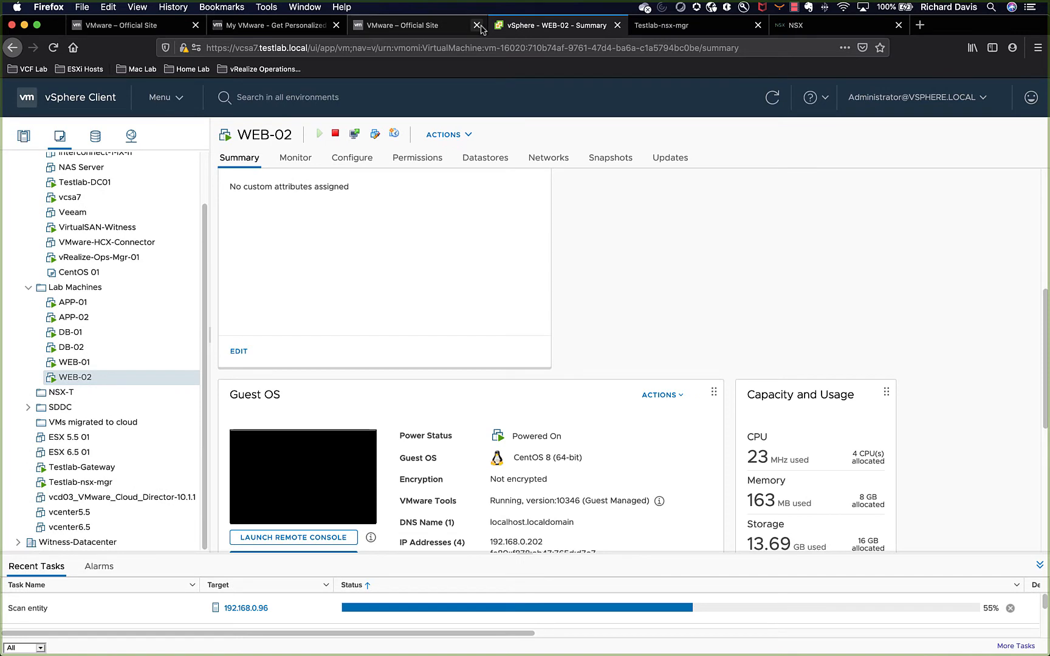
pyautogui.click(476, 25)
pyautogui.click(336, 24)
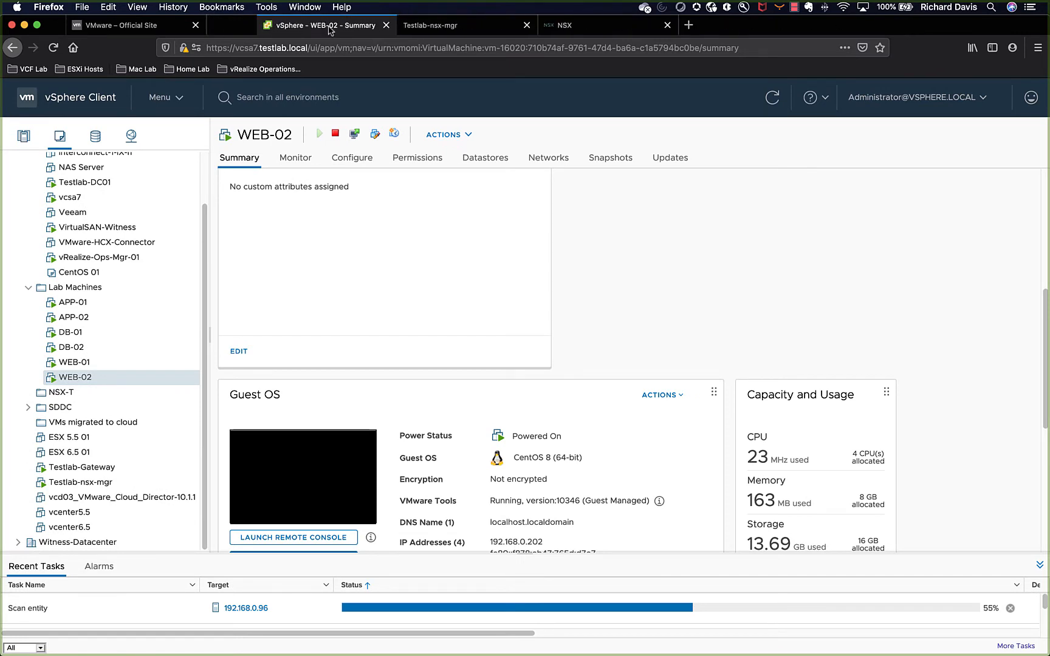
pyautogui.click(195, 25)
# Launch the web console of WEB-02 and unlock its desktop session with the account password.
pyautogui.scroll(-2, 386, 473)
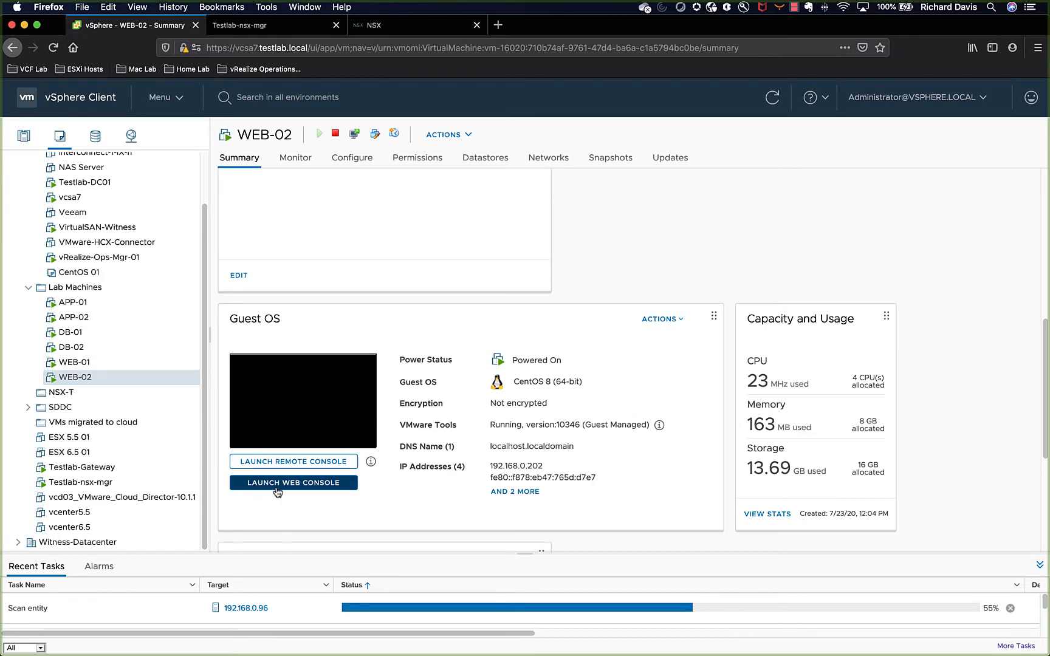
pyautogui.click(279, 483)
pyautogui.write('•••••')
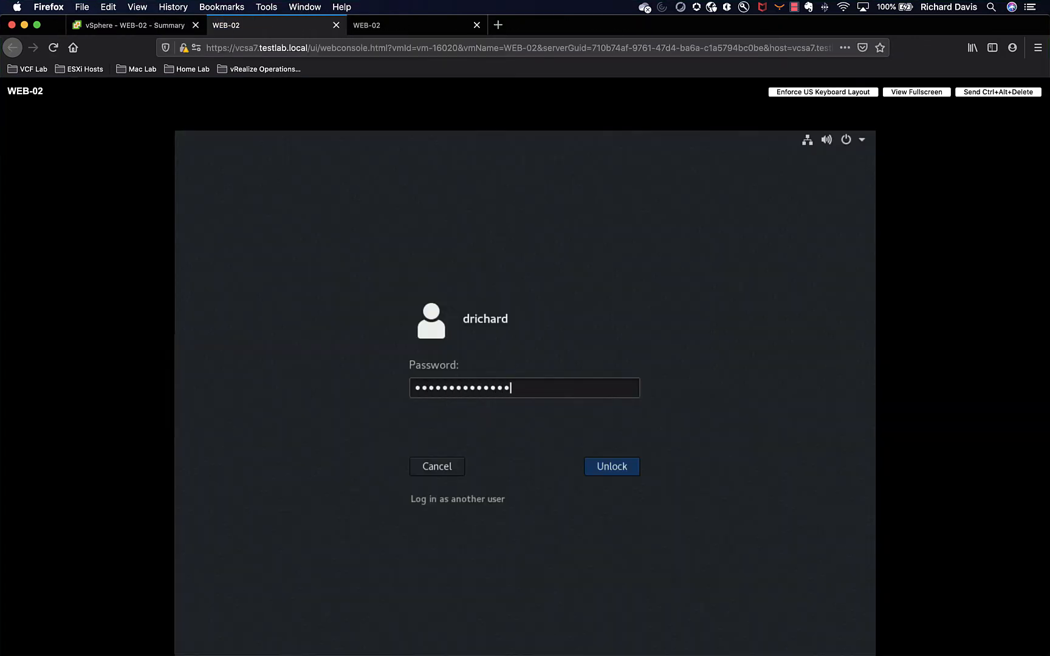
pyautogui.write('••••••••••')
pyautogui.press('Return')
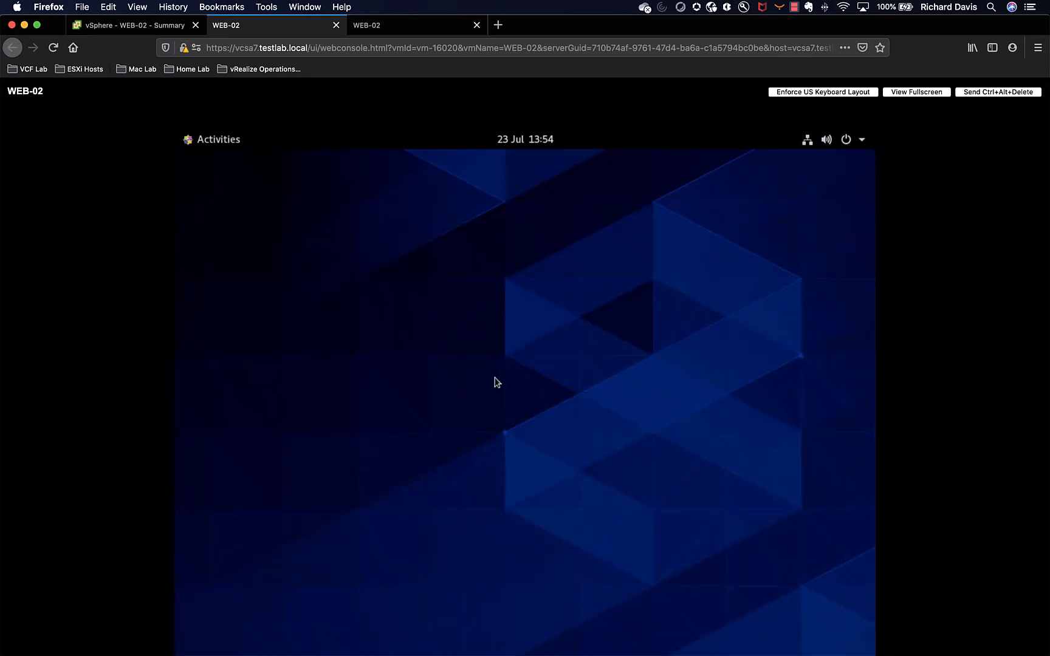
# Open a terminal on WEB-02 and ping 172.16.10.11 to test connectivity over the Web segment.
pyautogui.click(186, 146)
pyautogui.click(205, 510)
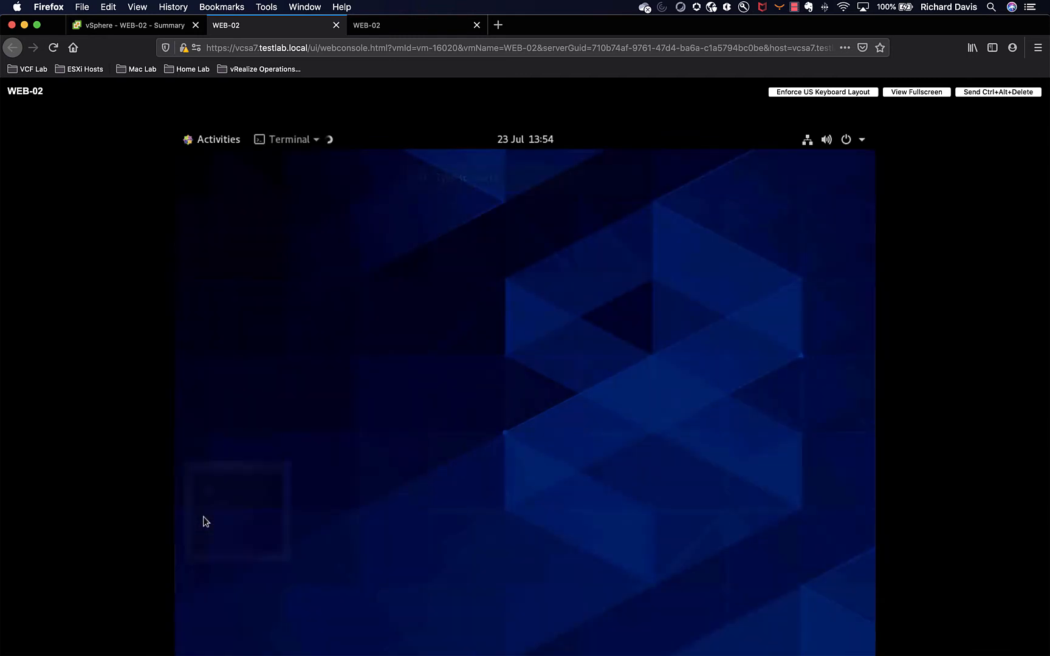
pyautogui.write('ping')
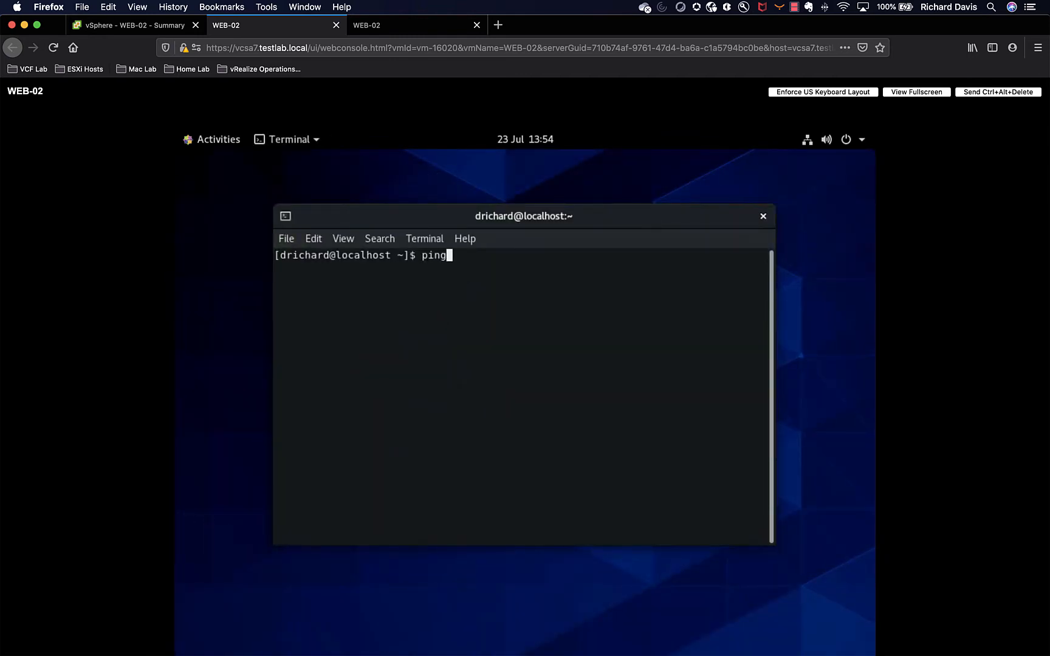
pyautogui.write(' 172.16.10.11')
pyautogui.press('Return')
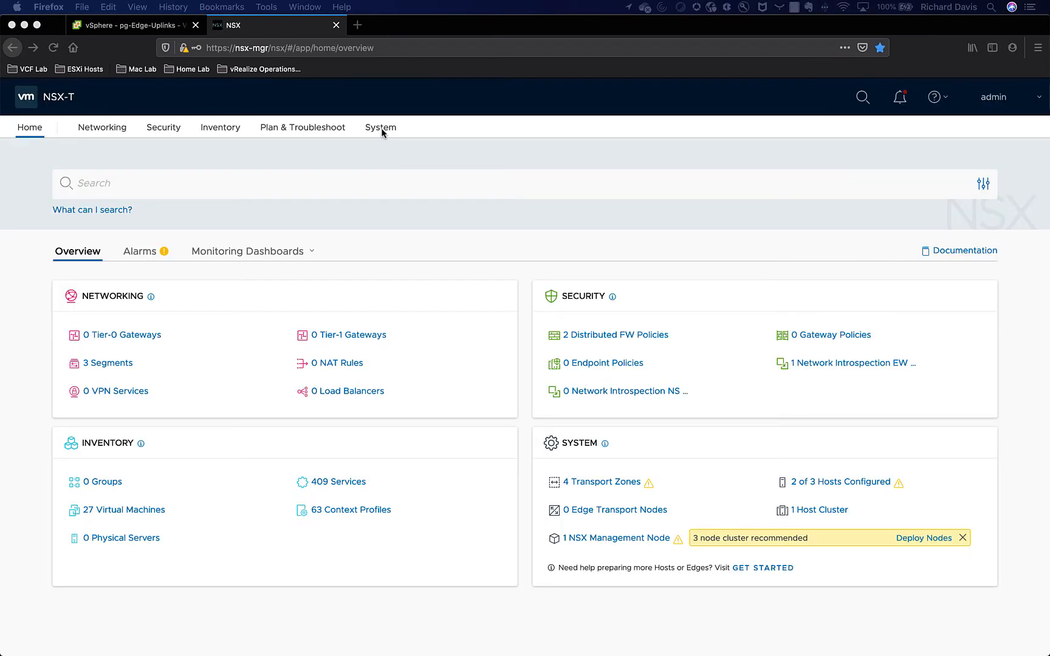
# Open the list of Edge Transport Nodes in the system's fabric node configuration.
pyautogui.click(382, 130)
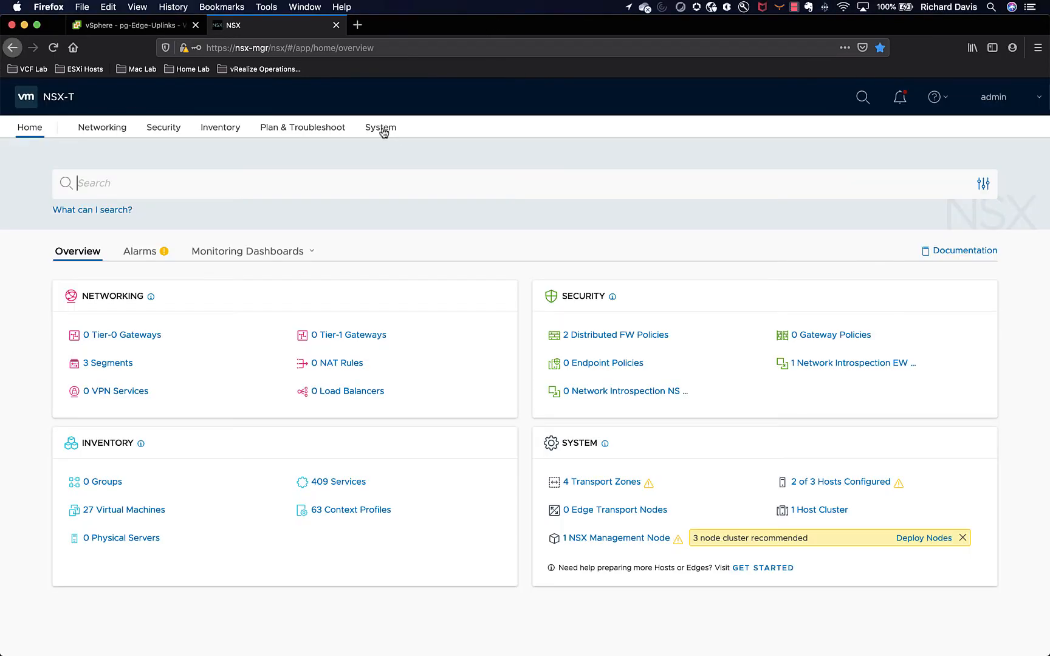
pyautogui.click(383, 131)
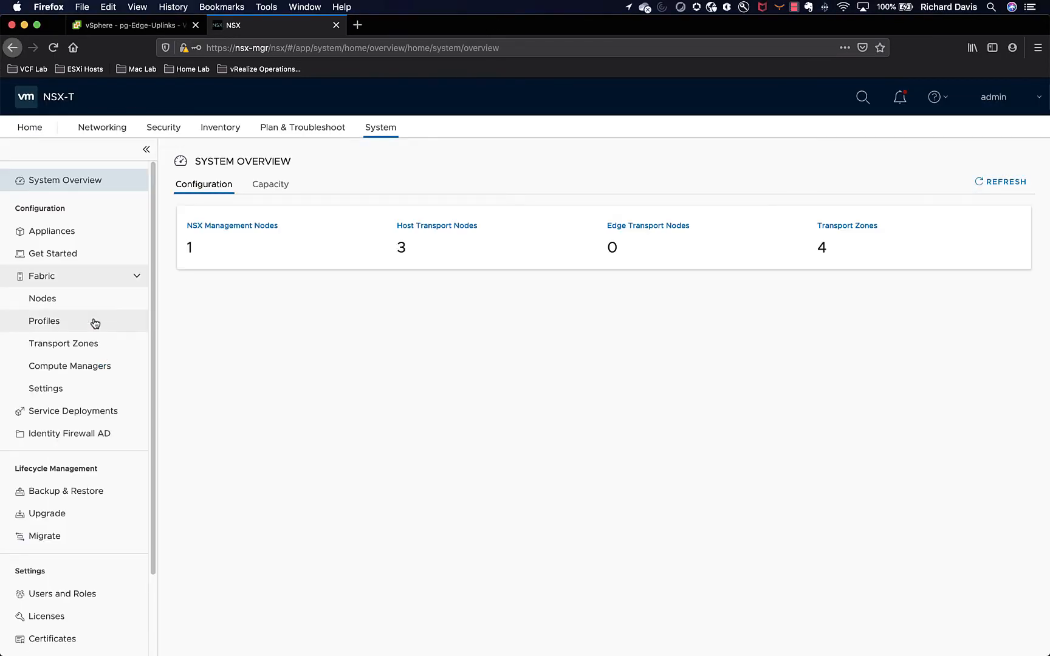
pyautogui.click(84, 298)
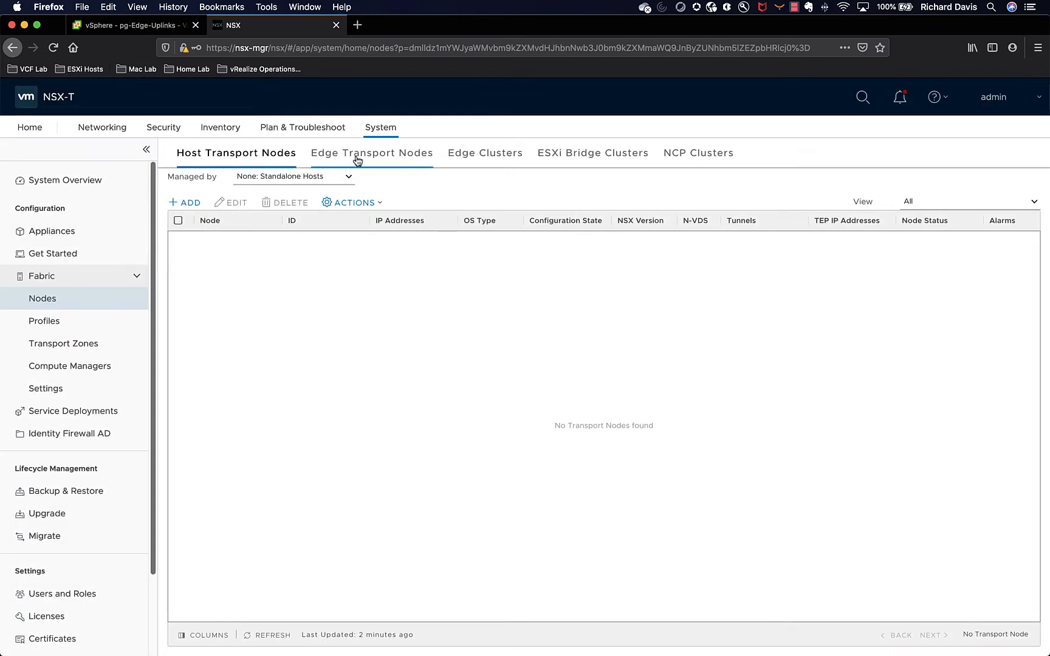
pyautogui.click(360, 154)
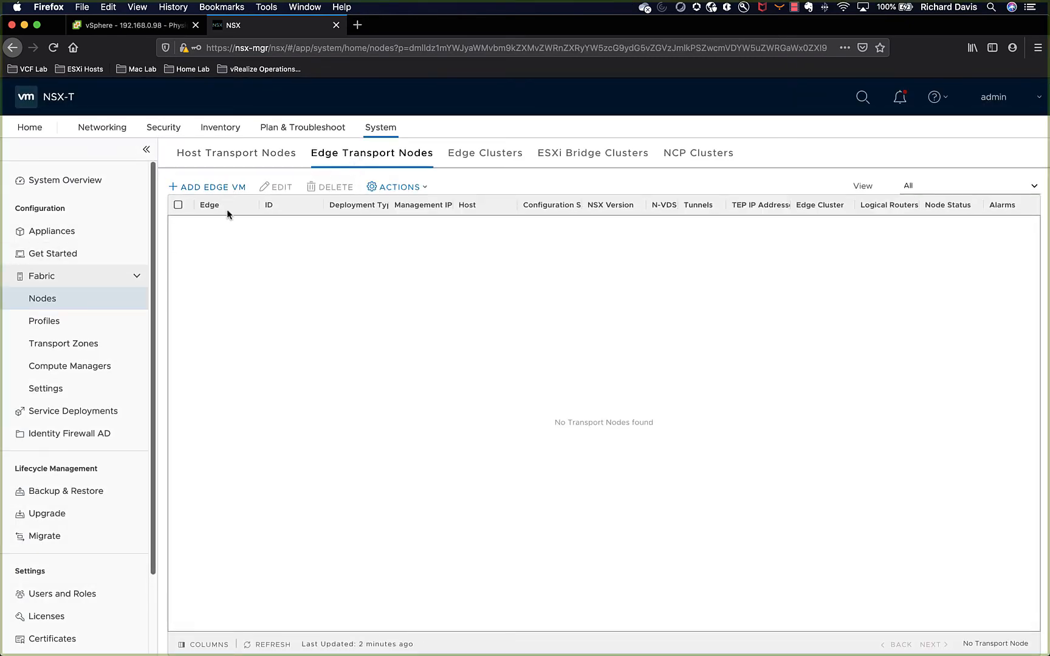
# Start adding an Edge VM named nsxedge-01 with host name nsxedge-01.testlab.local, and continue to its credentials.
pyautogui.click(222, 188)
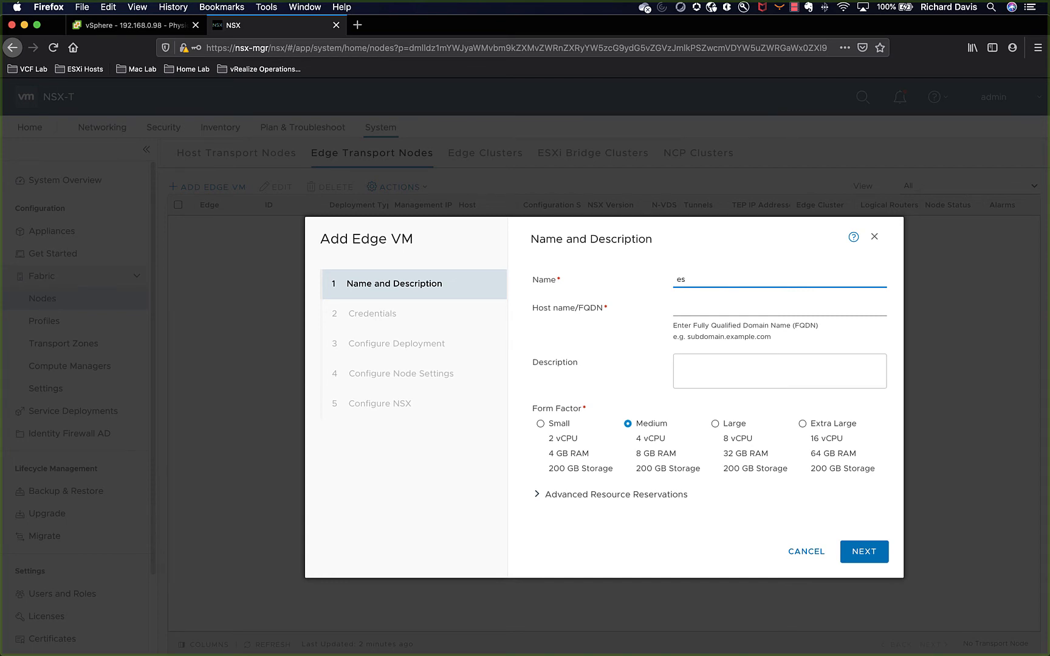
pyautogui.press('BackSpace')
pyautogui.write('nsxedge-01')
pyautogui.press('Tab')
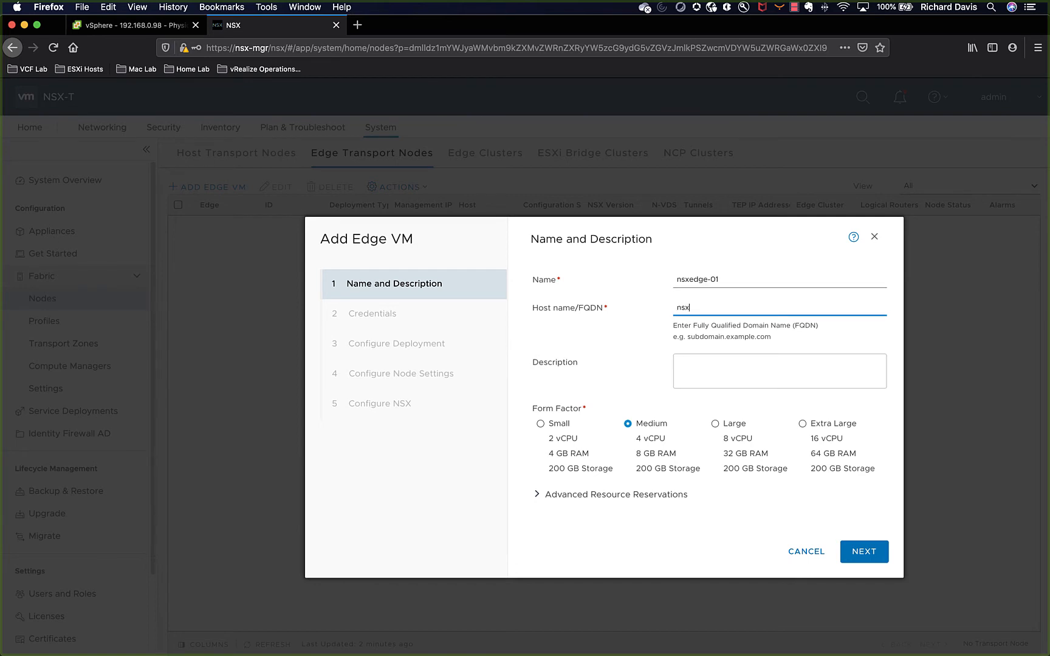
pyautogui.write('nsxedge-1')
pyautogui.press('BackSpace')
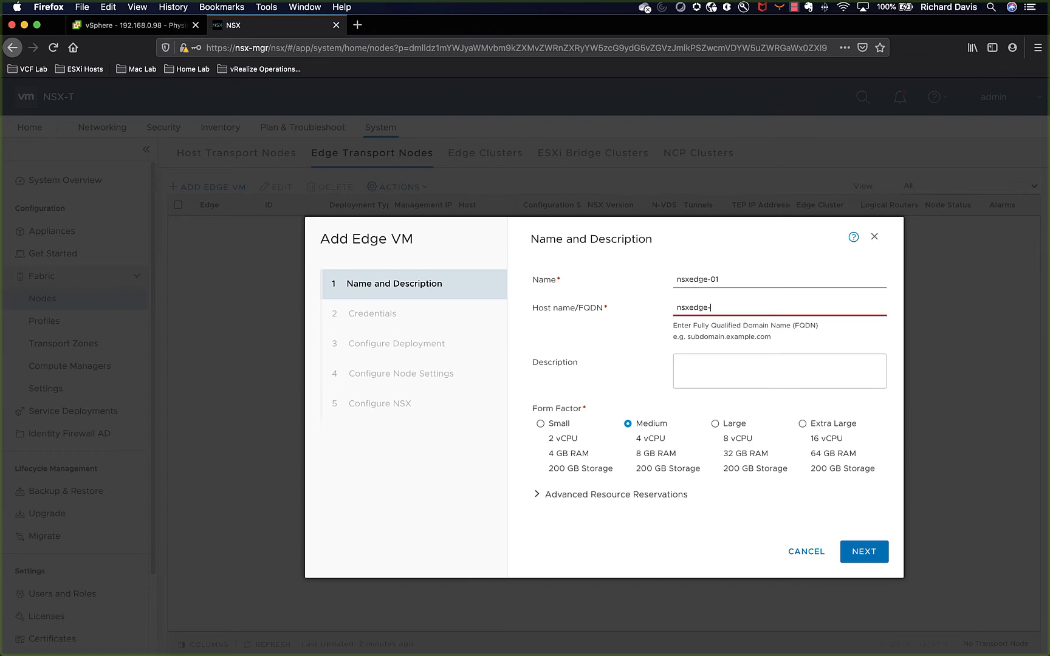
pyautogui.write('01.testlab.local')
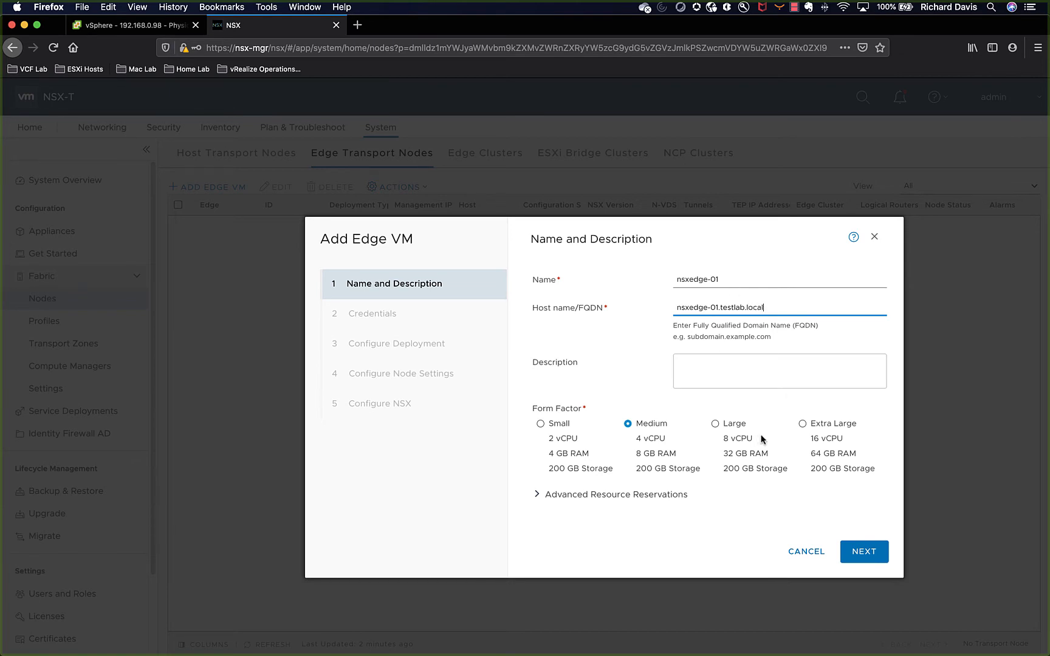
pyautogui.click(864, 553)
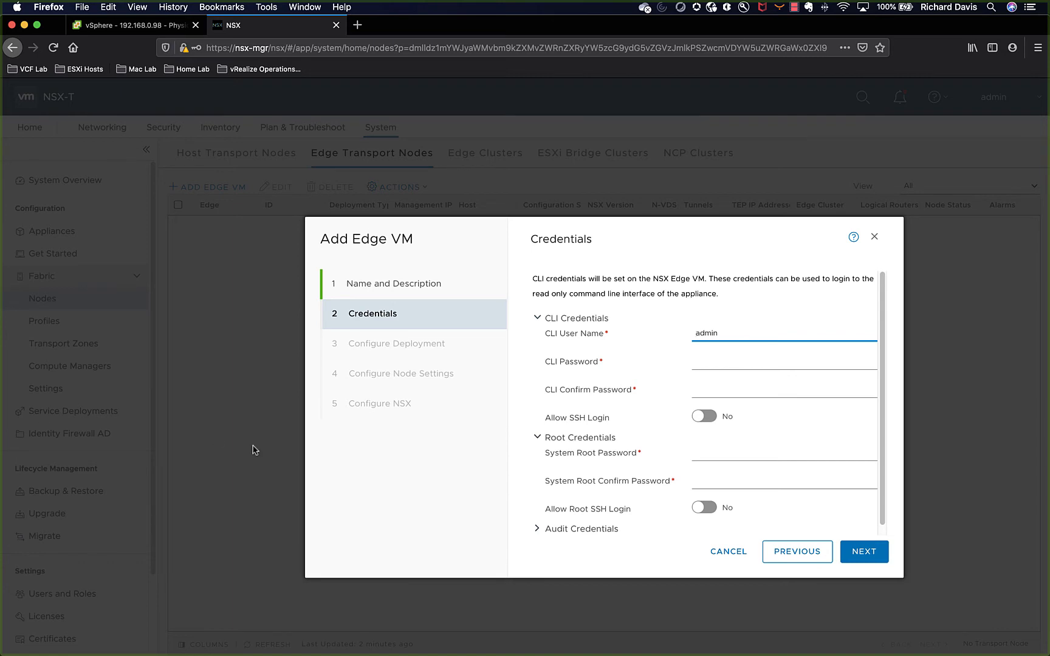
# Enter and confirm the CLI password for the Edge VM's admin account and allow SSH login.
pyautogui.click(771, 362)
pyautogui.click(769, 378)
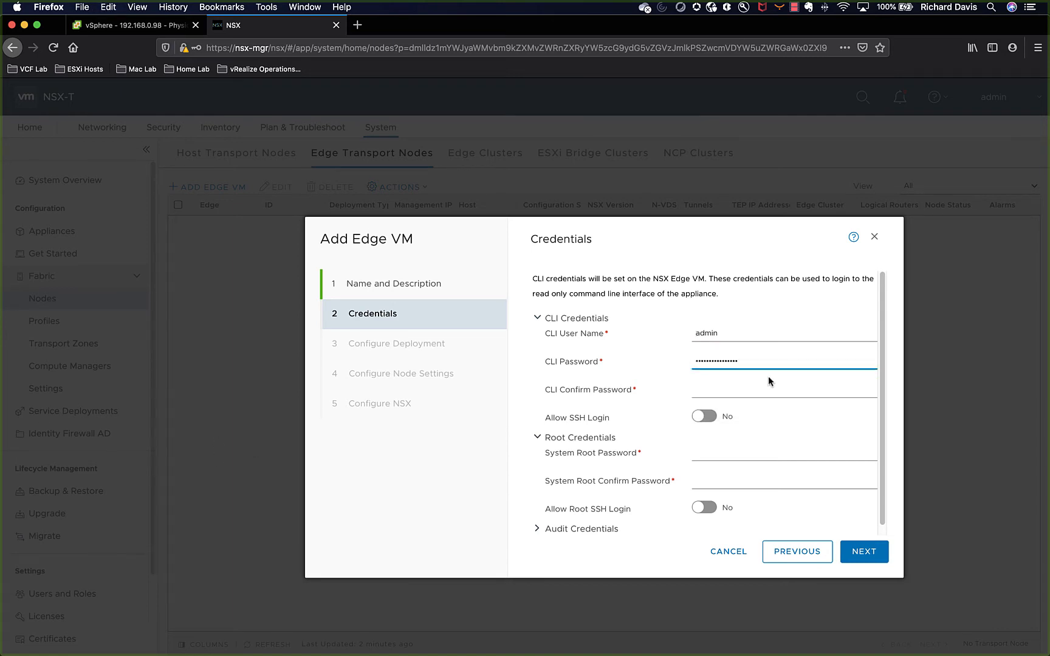
pyautogui.click(768, 390)
pyautogui.click(760, 403)
pyautogui.click(705, 416)
# Enter and confirm the system root password, allow root SSH login, and continue to the deployment settings.
pyautogui.click(731, 451)
pyautogui.click(744, 467)
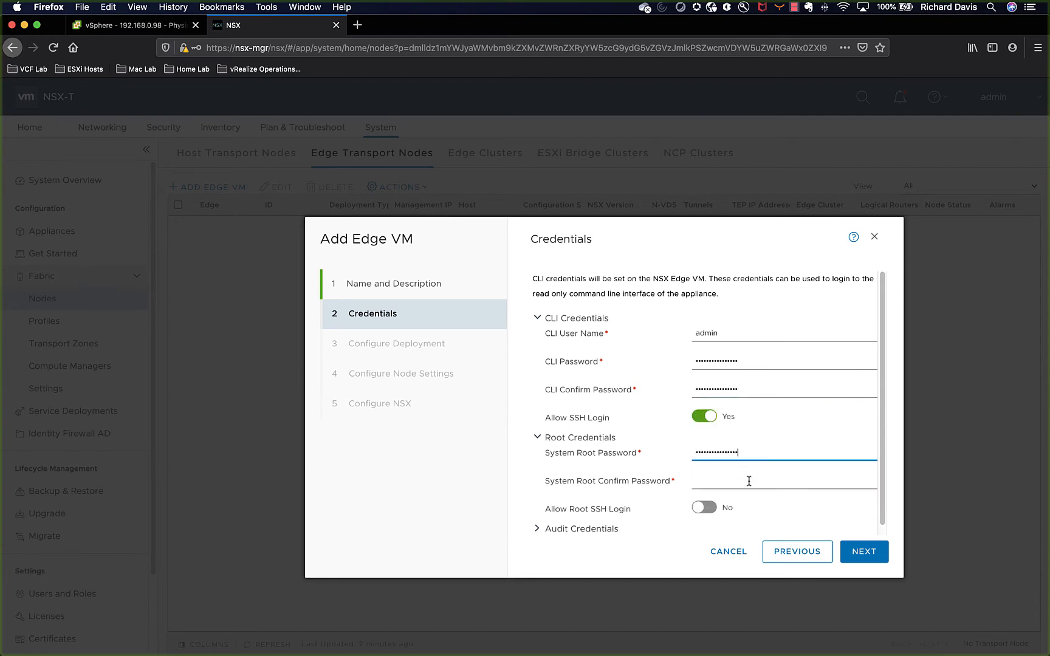
pyautogui.click(747, 487)
pyautogui.click(739, 495)
pyautogui.click(704, 507)
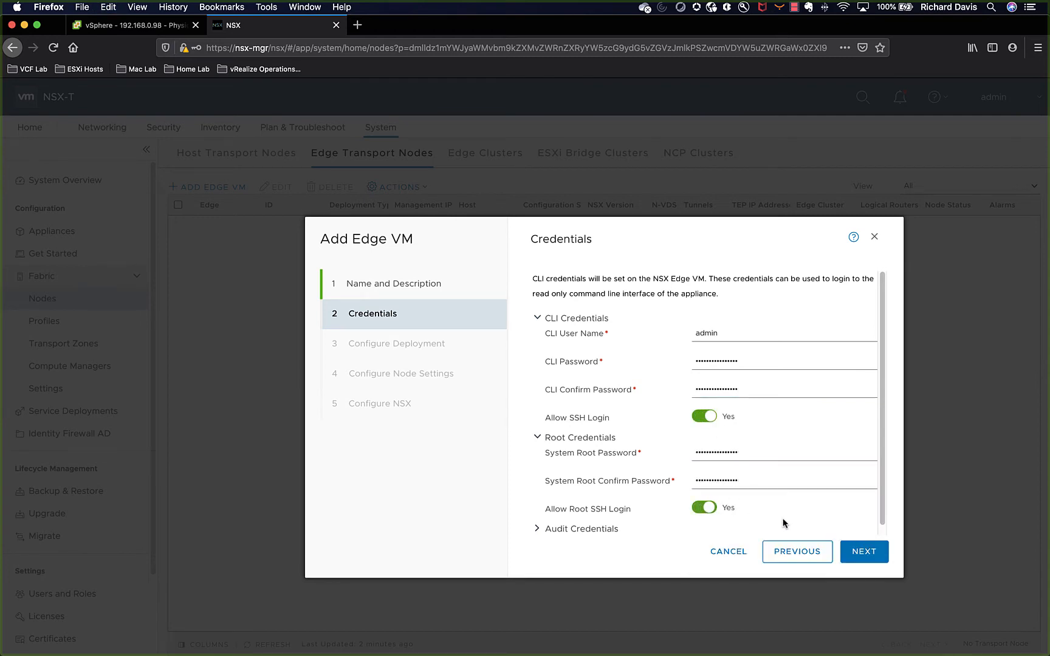
pyautogui.click(850, 552)
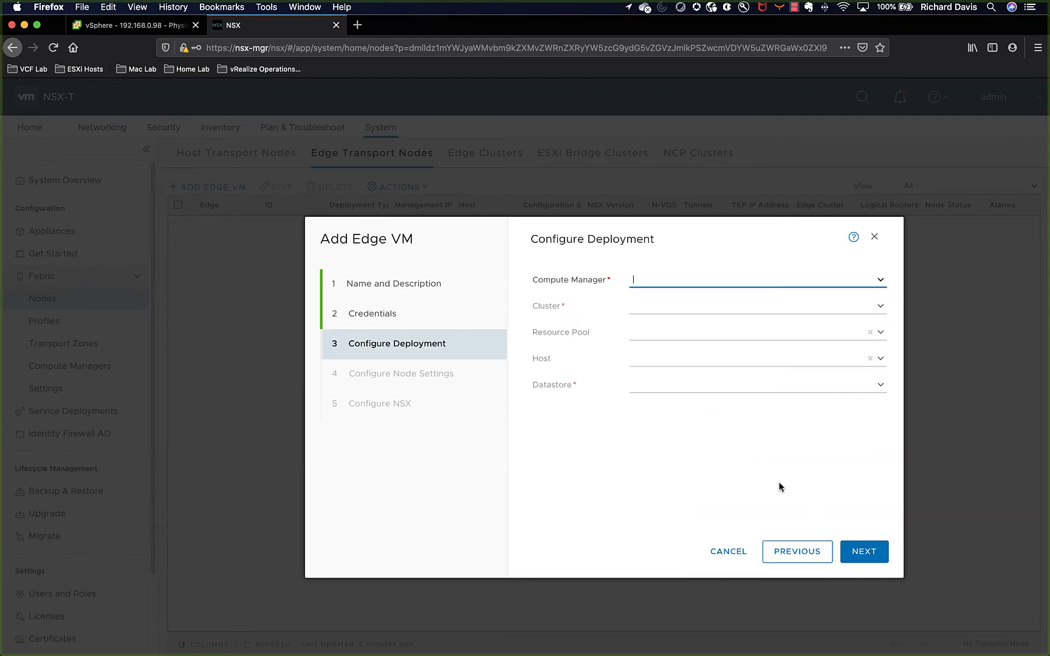
# Set the Edge VM's deployment to compute manager vcsa7, Cluster 01 and vsanDatastore, and continue to the node settings.
pyautogui.click(884, 280)
pyautogui.click(875, 295)
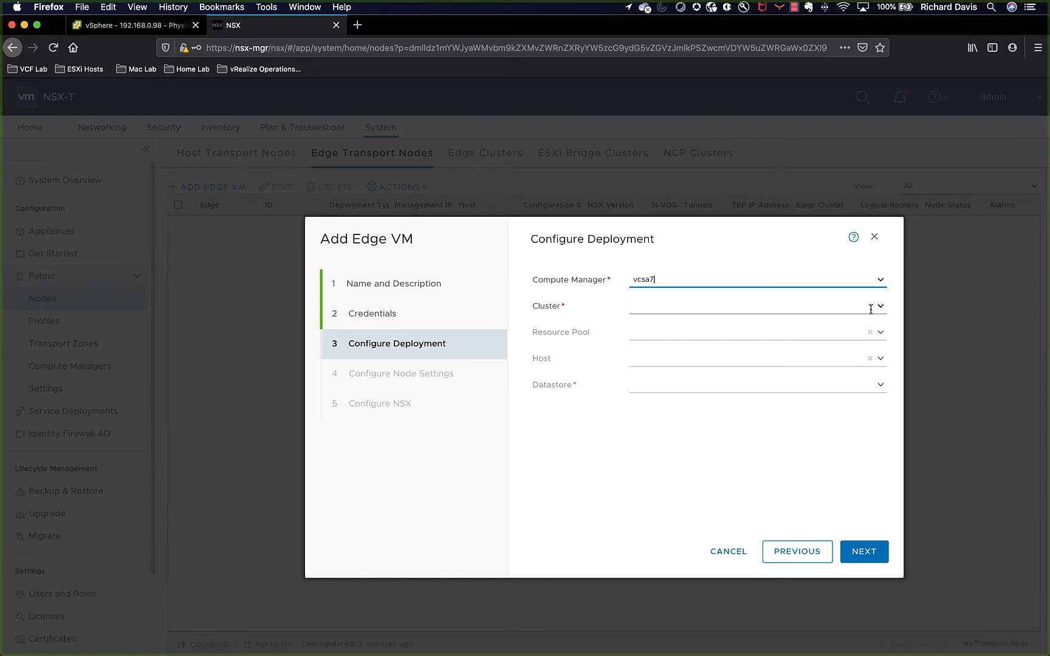
pyautogui.click(882, 310)
pyautogui.click(862, 322)
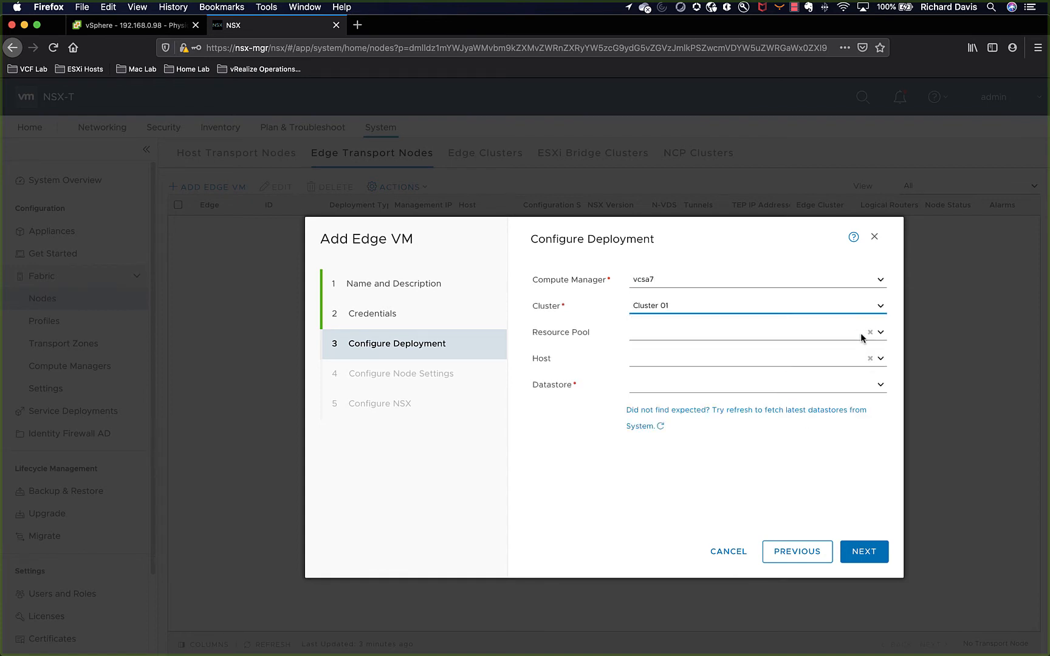
pyautogui.click(881, 385)
pyautogui.click(808, 460)
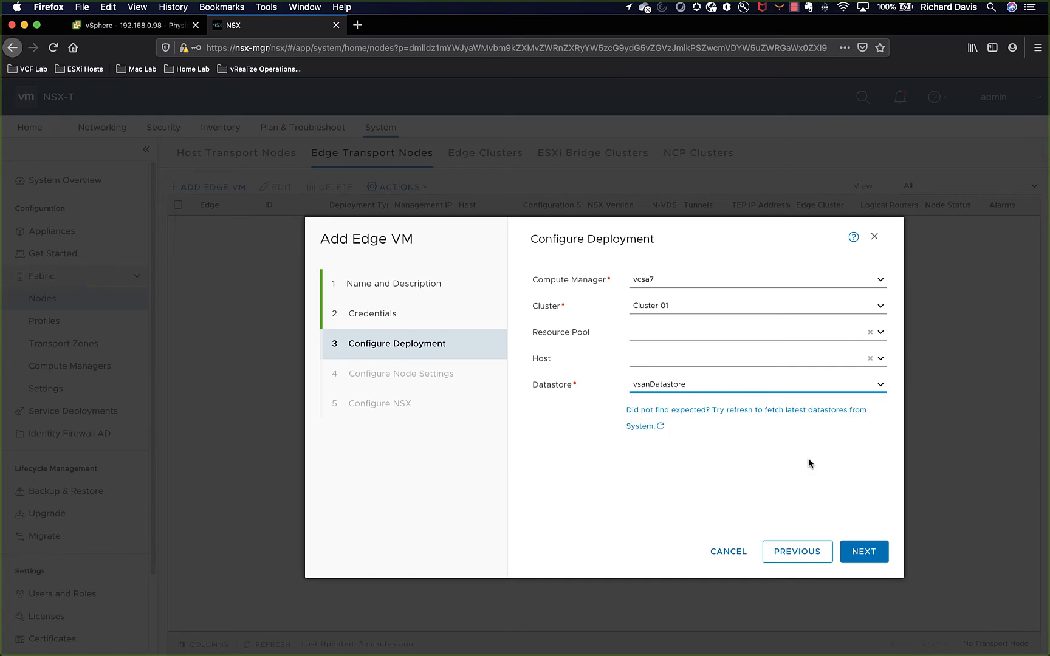
pyautogui.click(869, 560)
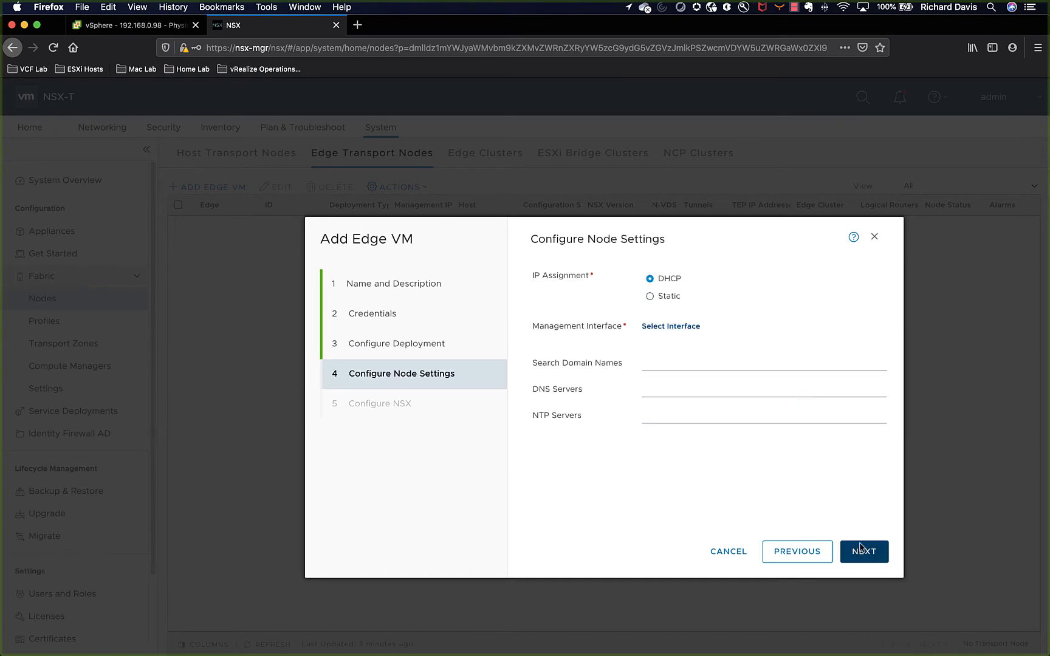
# Assign the Edge VM a static management IP of 192.168.0.61/24 with default gateway 192.168.0.253.
pyautogui.click(673, 297)
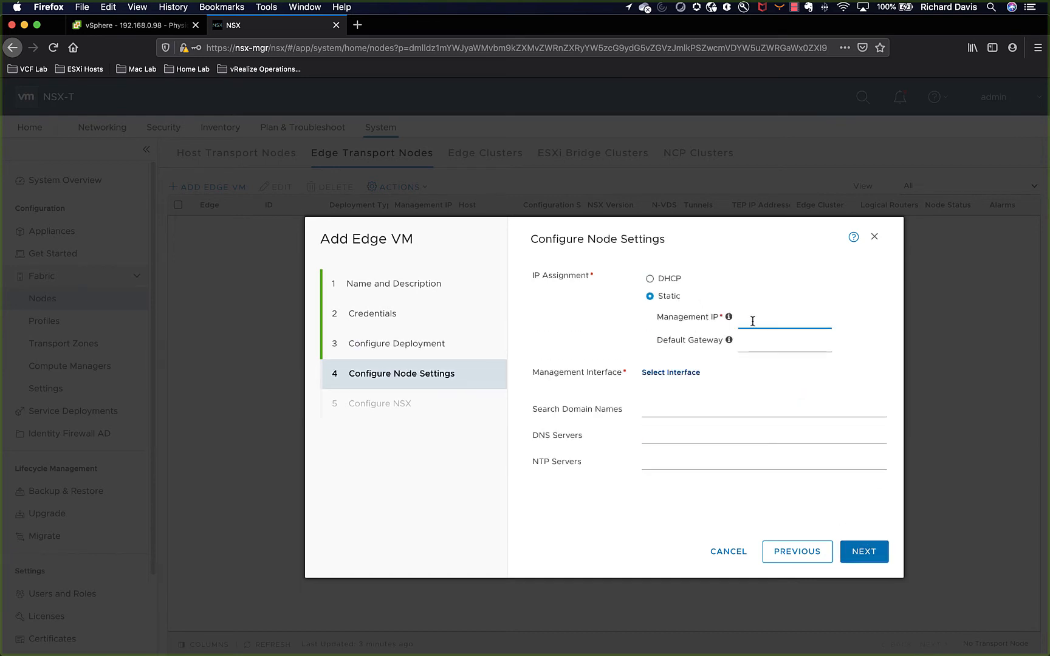
pyautogui.write('192.168.0.61/24')
pyautogui.press('Tab')
pyautogui.write('192.168.0.253')
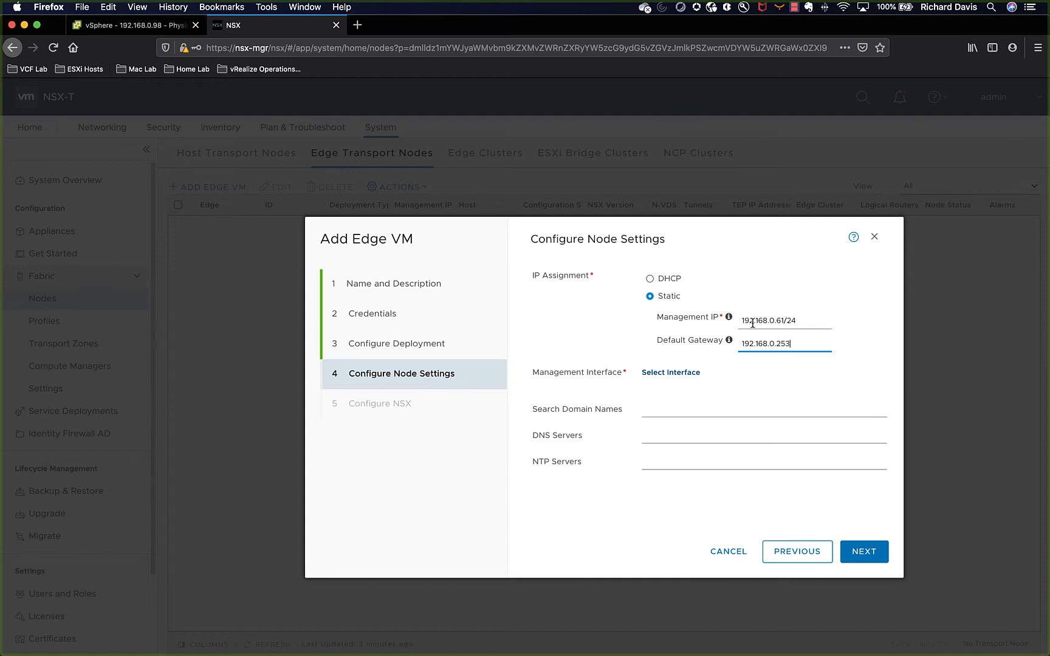
pyautogui.press('Tab')
# Select the distributed port group pg-Mgmt as the Edge VM's management interface and save the selection.
pyautogui.click(684, 372)
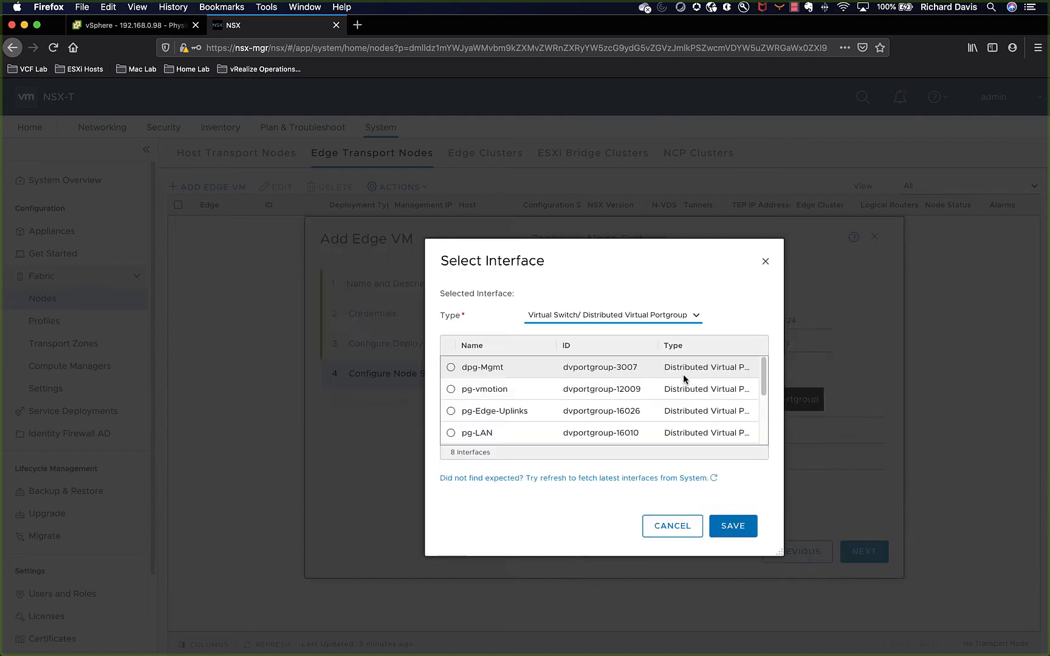
pyautogui.scroll(-3, 656, 395)
pyautogui.click(657, 427)
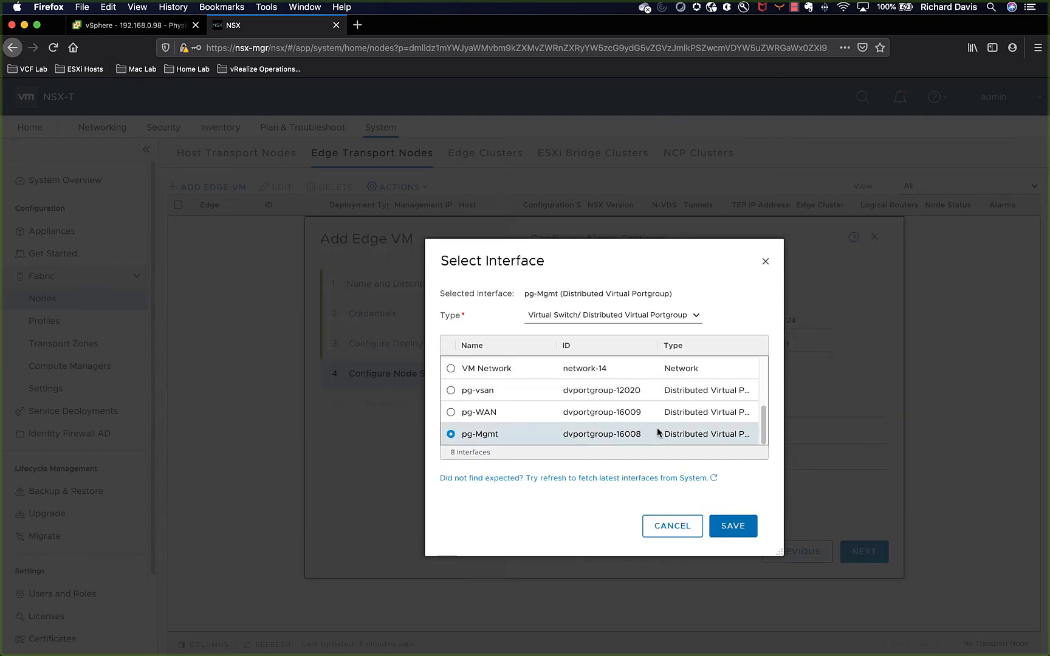
pyautogui.click(735, 527)
# Open the Edge VM's search domain names for editing.
pyautogui.click(685, 412)
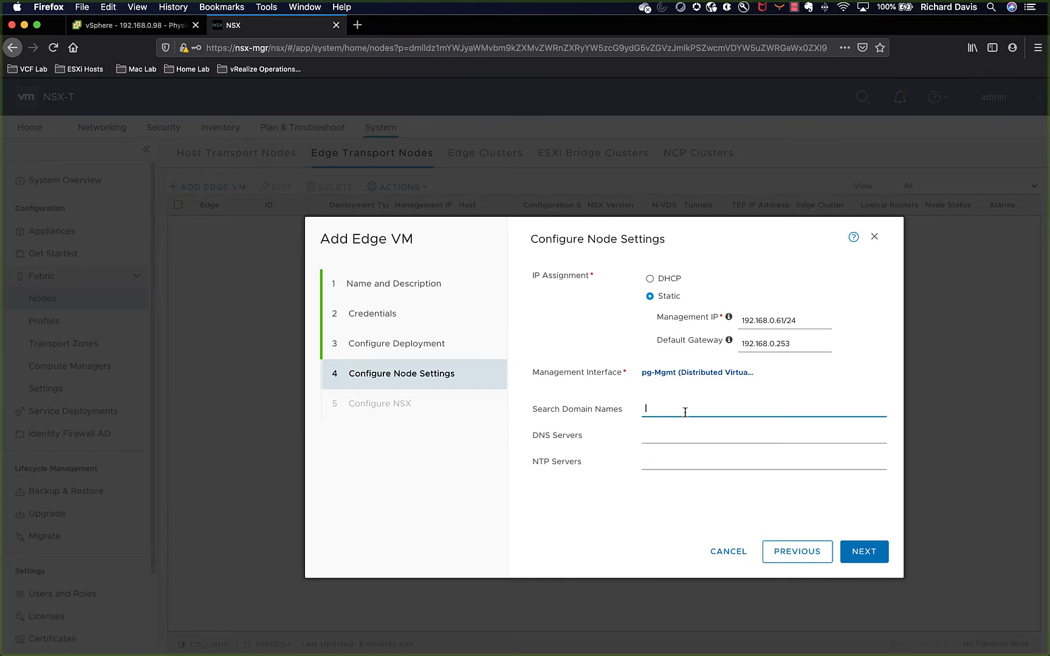
# Set the edge node's search domain to testlab.local, DNS server to 192.168.0.95 and NTP server to 192.168.0.94, and continue to the NSX configuration.
pyautogui.write('testlab.local')
pyautogui.press('Tab')
pyautogui.write('192.')
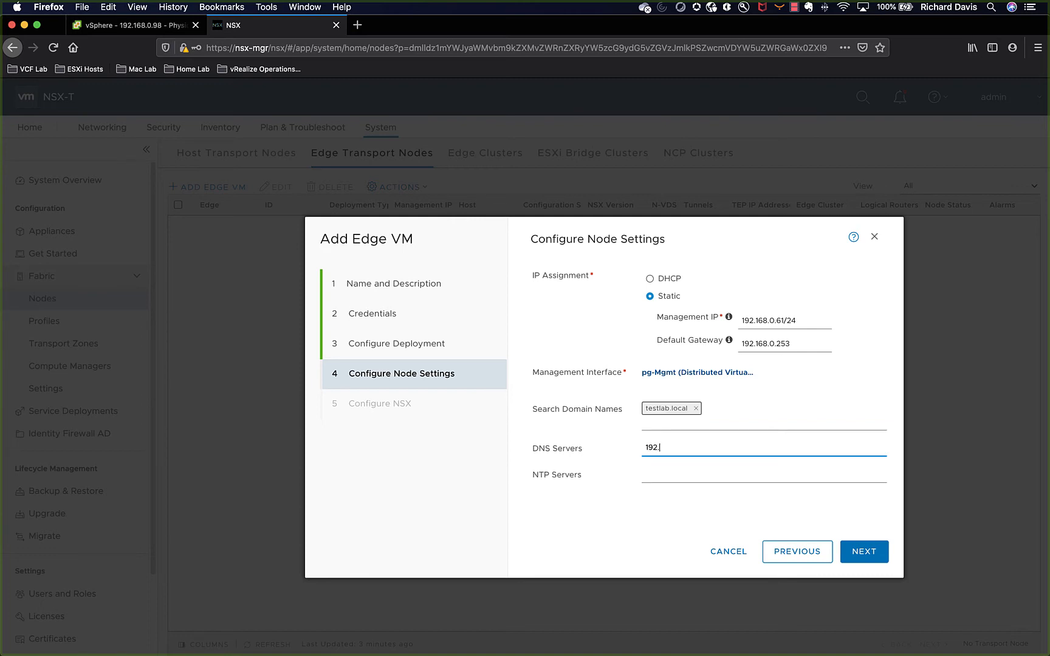
pyautogui.write('168.0.95')
pyautogui.press('Tab')
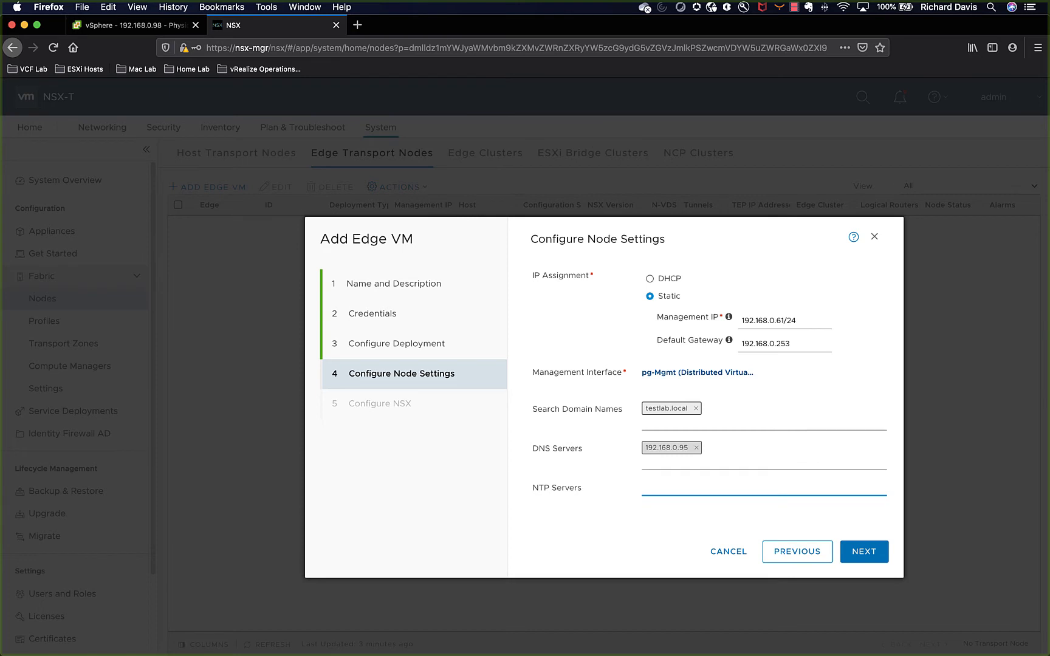
pyautogui.write('192.168.0.94')
pyautogui.press('Tab')
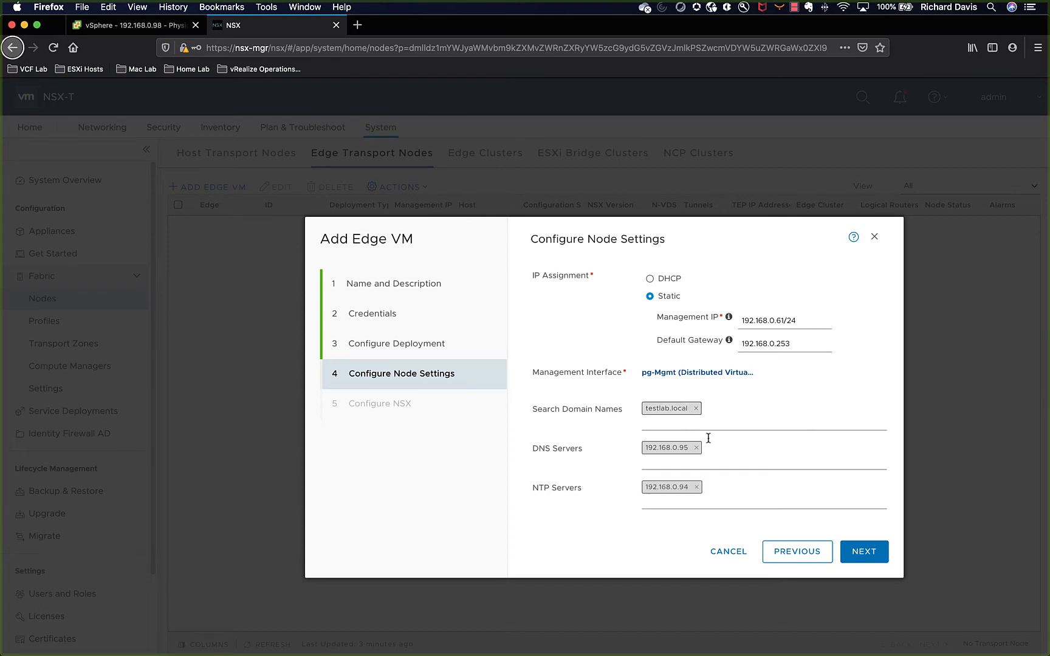
pyautogui.click(861, 554)
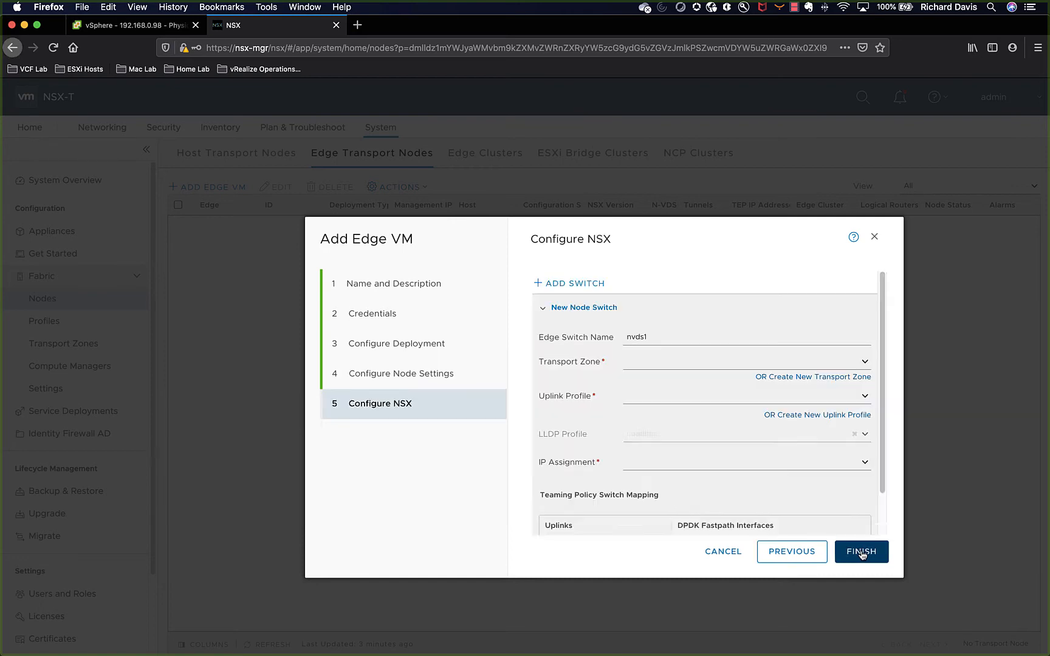
# Name the first edge switch PROD-Overlay-NVDS and assign it the PROD-overlay-TZ transport zone.
pyautogui.moveTo(669, 337); pyautogui.dragTo(556, 337)
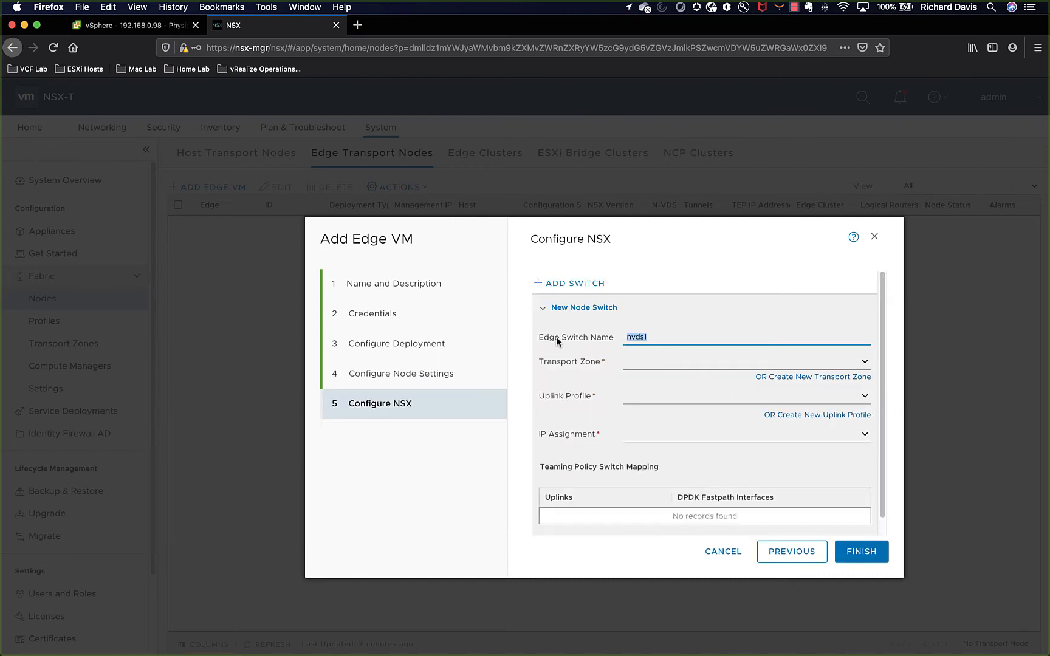
pyautogui.write('PROD-Overlay-NVDS')
pyautogui.click(681, 362)
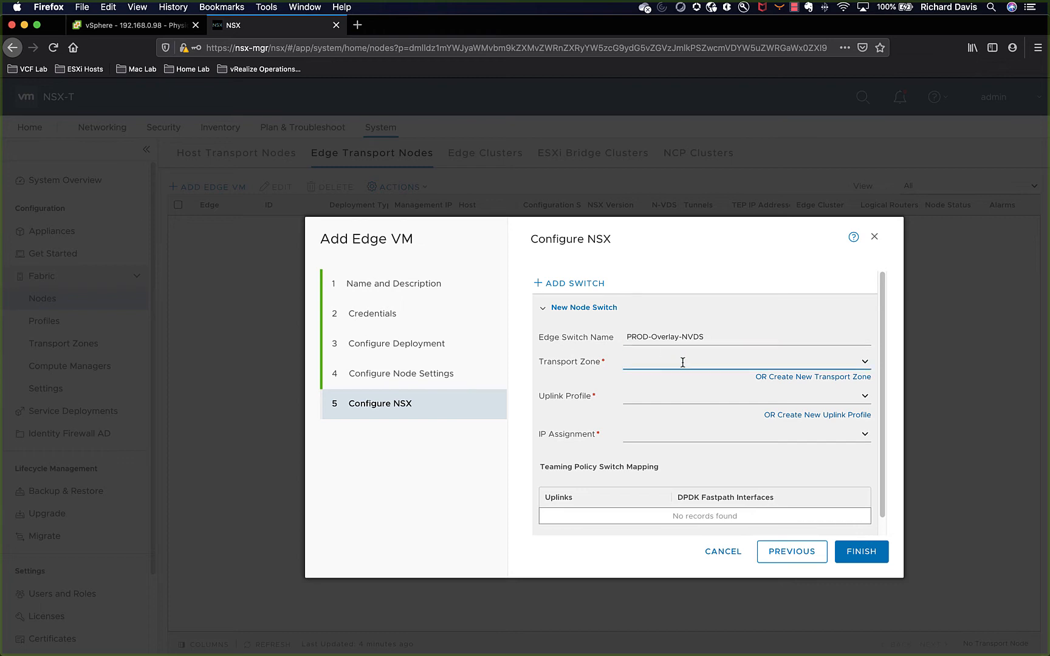
pyautogui.click(867, 364)
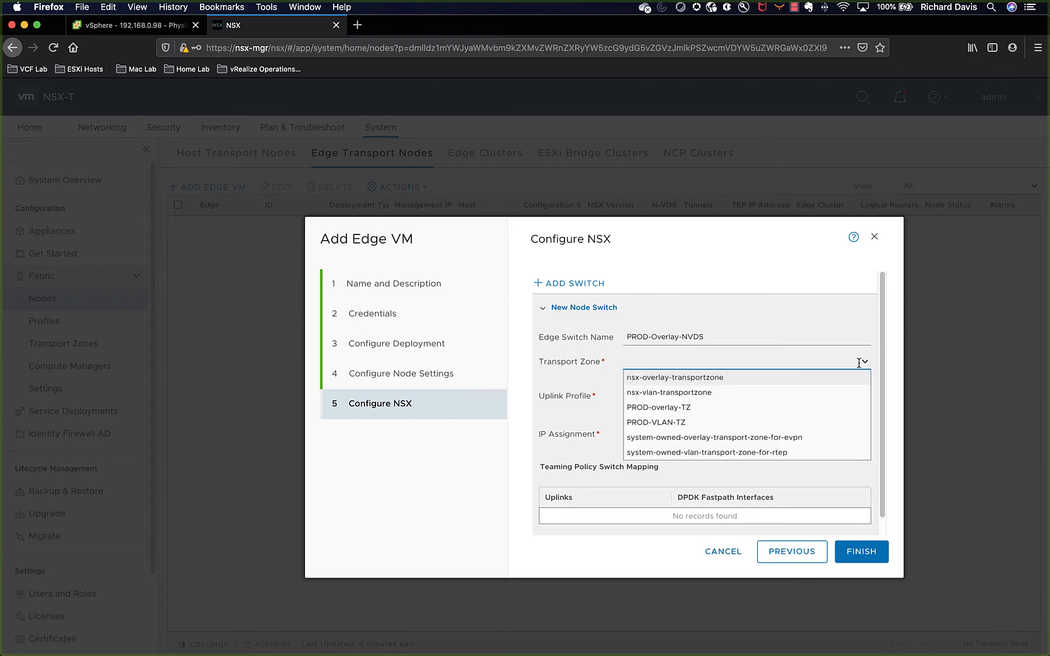
pyautogui.click(797, 412)
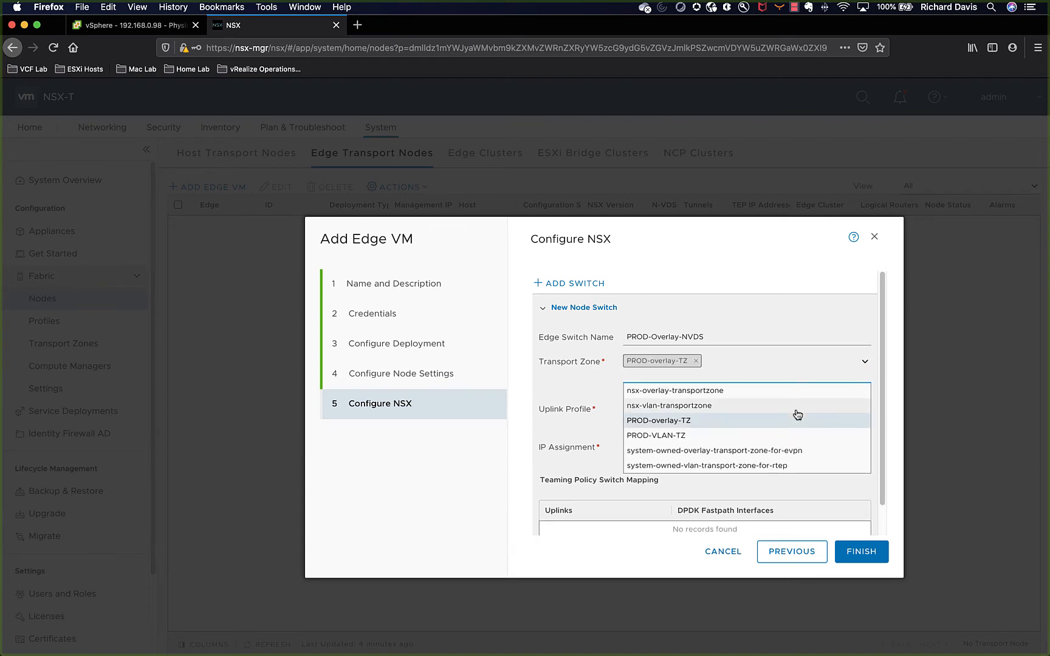
pyautogui.click(584, 428)
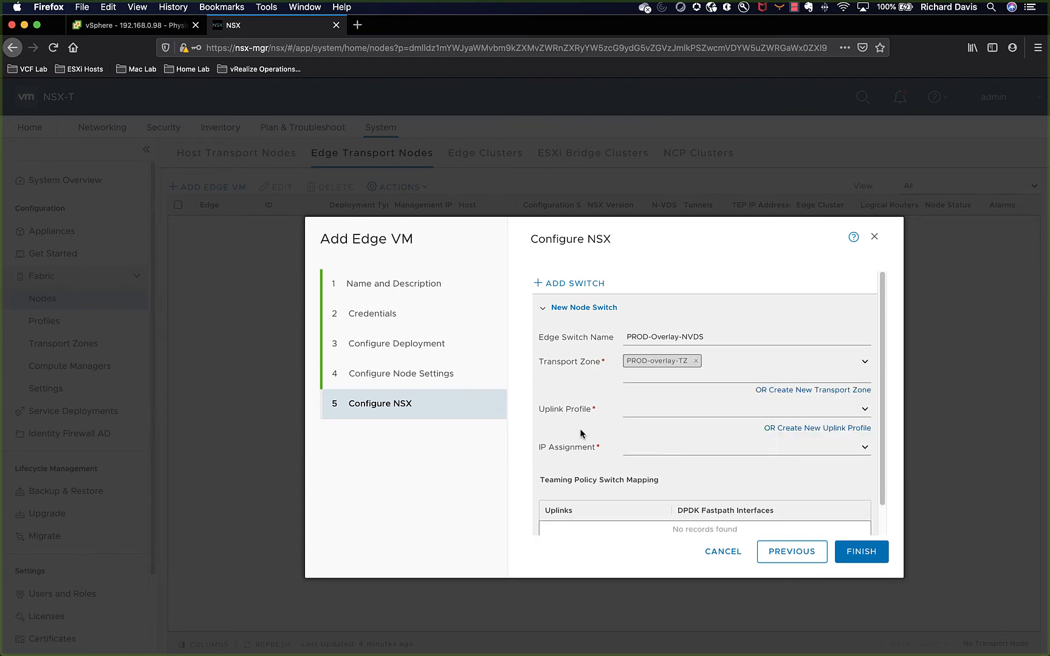
# Give the overlay switch the nsx-edge-single-nic-uplink-profile and IP assignment from the pool VTEP-IP-POOL.
pyautogui.click(865, 412)
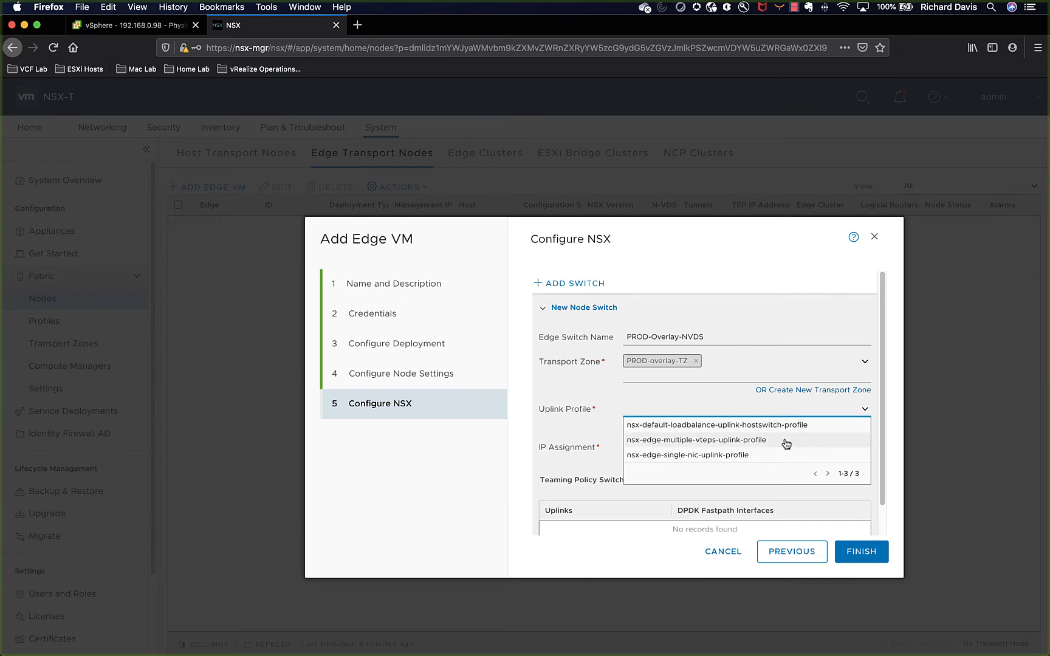
pyautogui.click(754, 453)
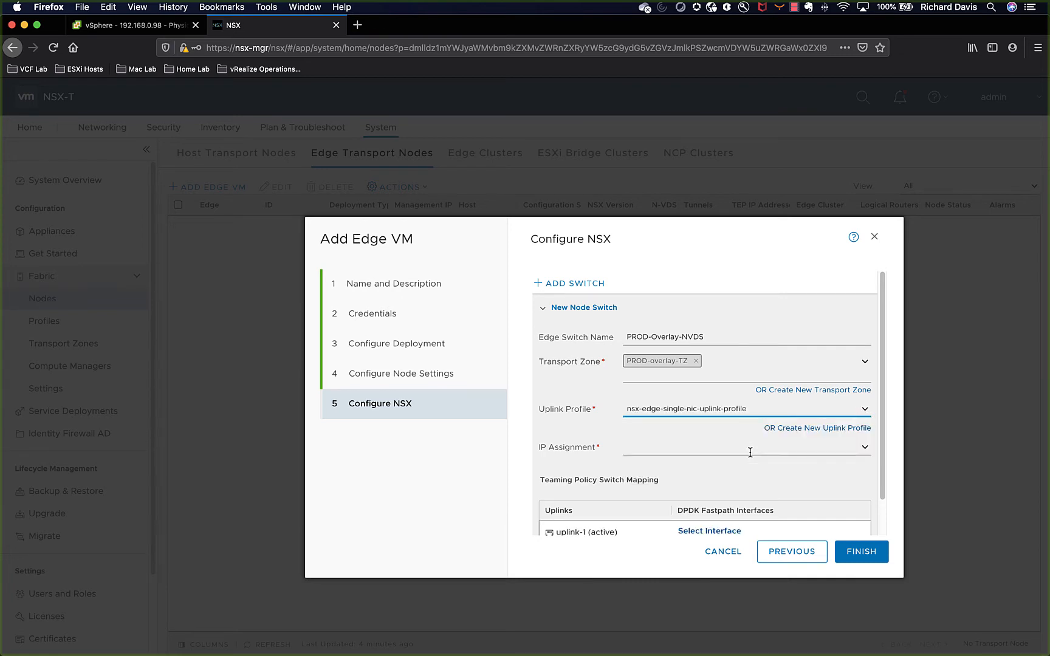
pyautogui.click(864, 453)
pyautogui.click(792, 463)
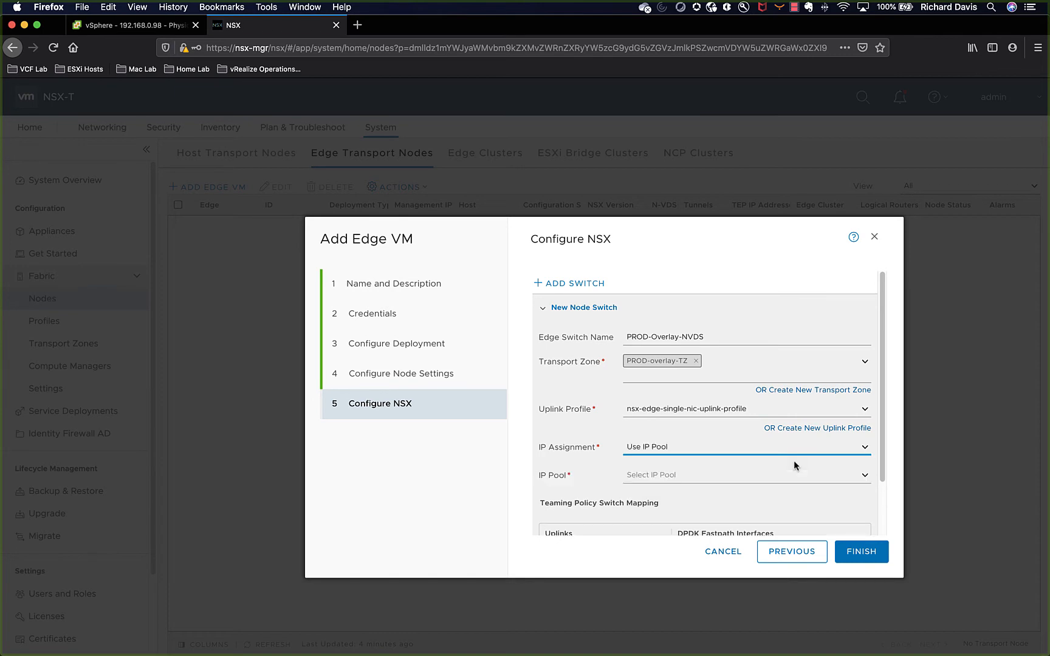
pyautogui.click(796, 473)
pyautogui.click(867, 477)
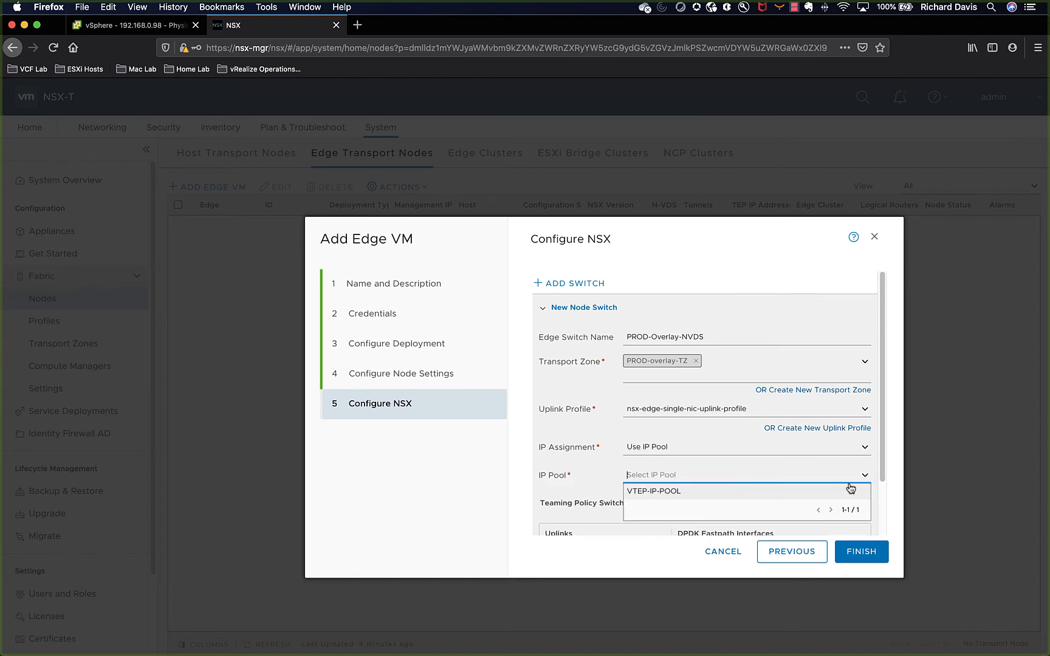
pyautogui.click(845, 491)
# Map the overlay switch's uplink-1 to the pg-Edge-Uplinks distributed virtual portgroup.
pyautogui.scroll(-2, 844, 480)
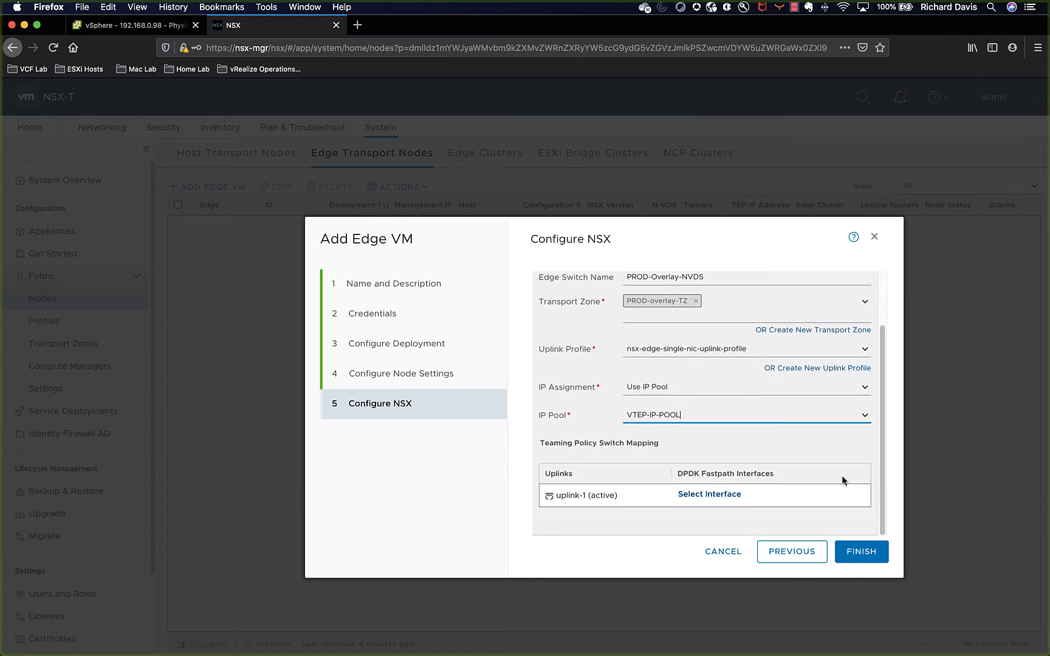
pyautogui.click(733, 499)
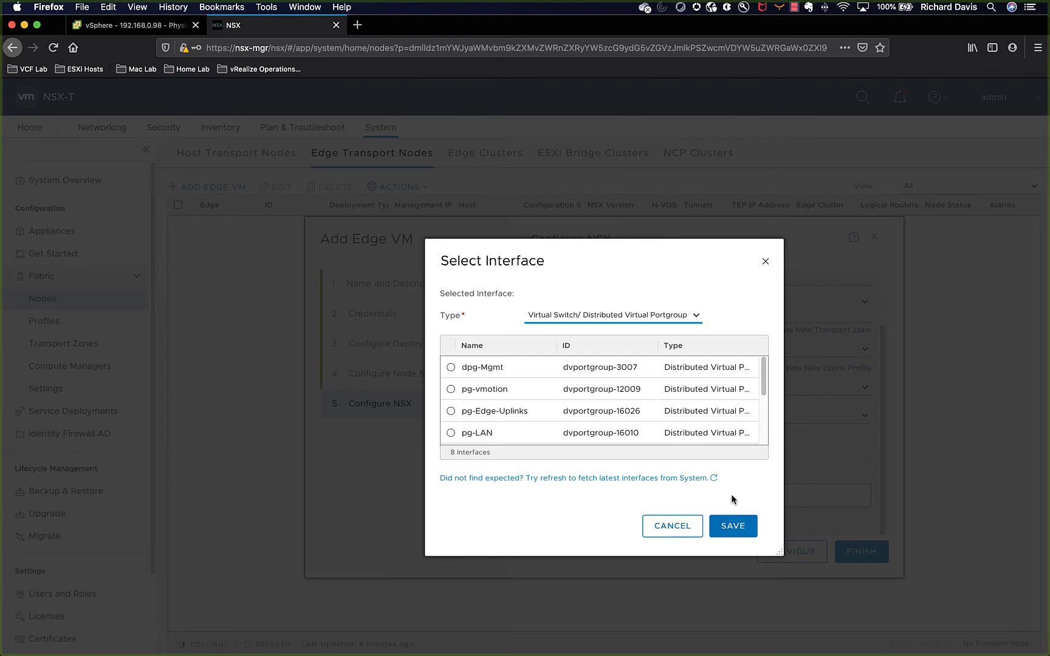
pyautogui.click(636, 416)
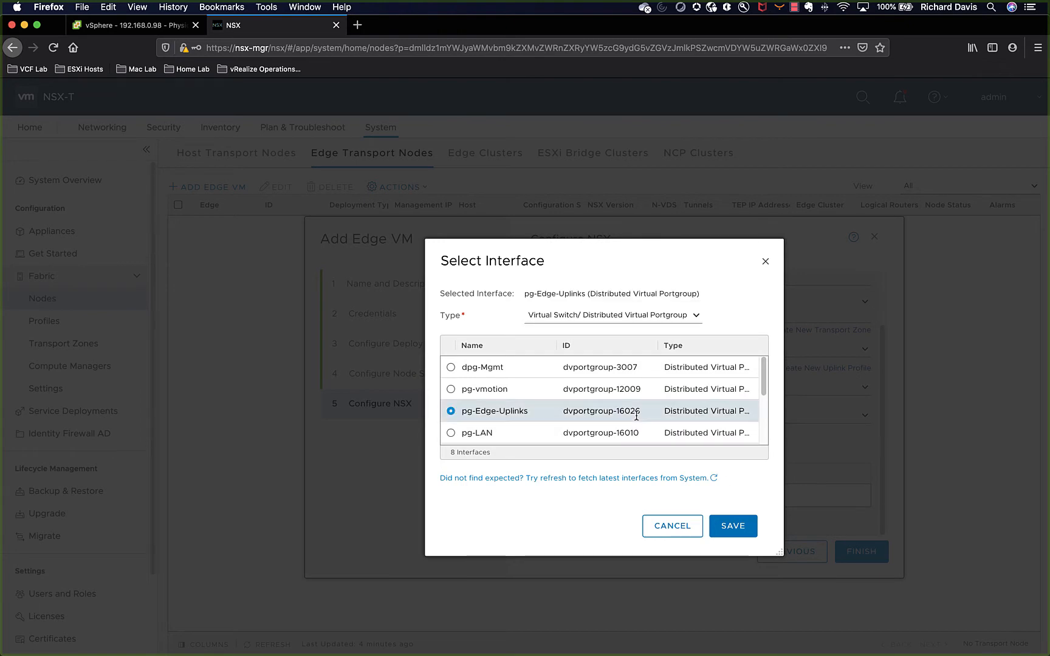
pyautogui.click(732, 526)
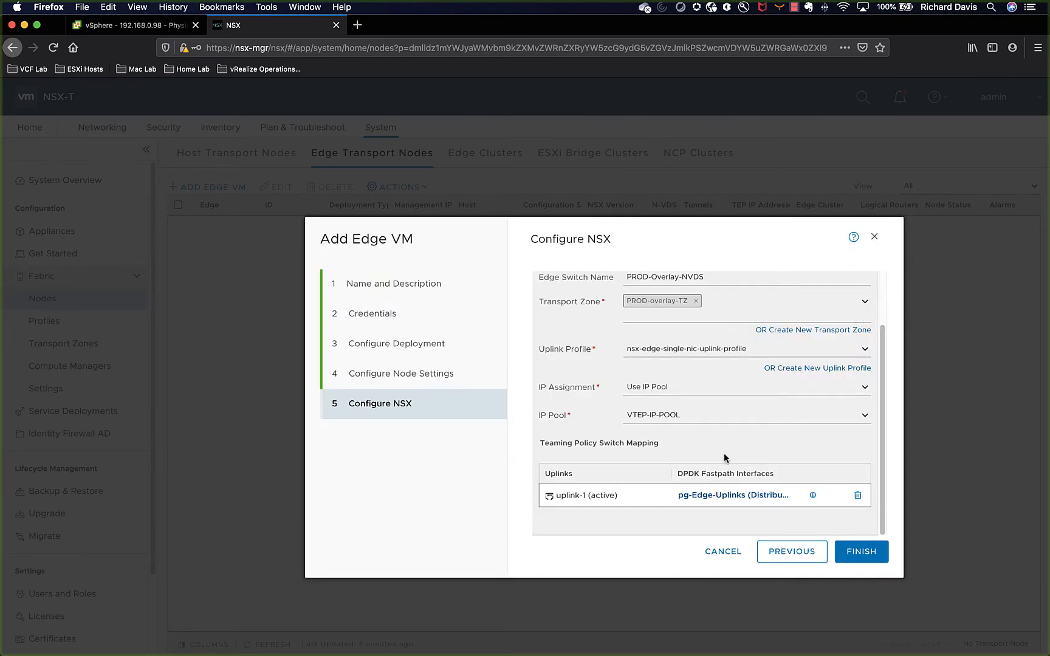
# Add a second edge switch named PROD-VLAN-TZ and assign it the PROD-VLAN-TZ transport zone.
pyautogui.scroll(2, 663, 418)
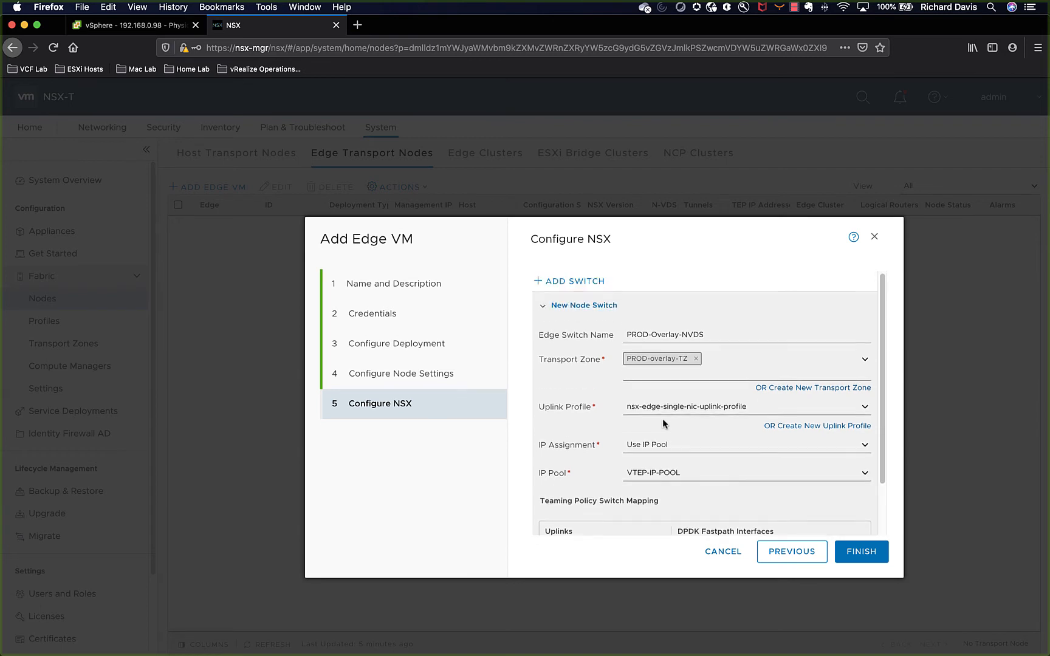
pyautogui.click(574, 284)
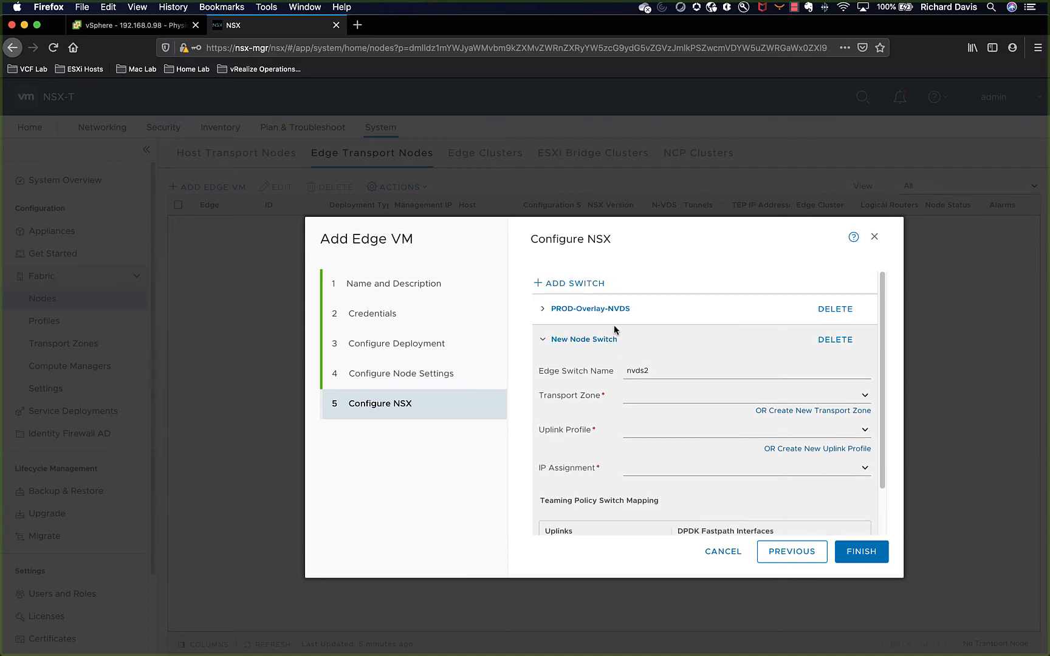
pyautogui.doubleClick(673, 371)
pyautogui.write('PROD-VLAN')
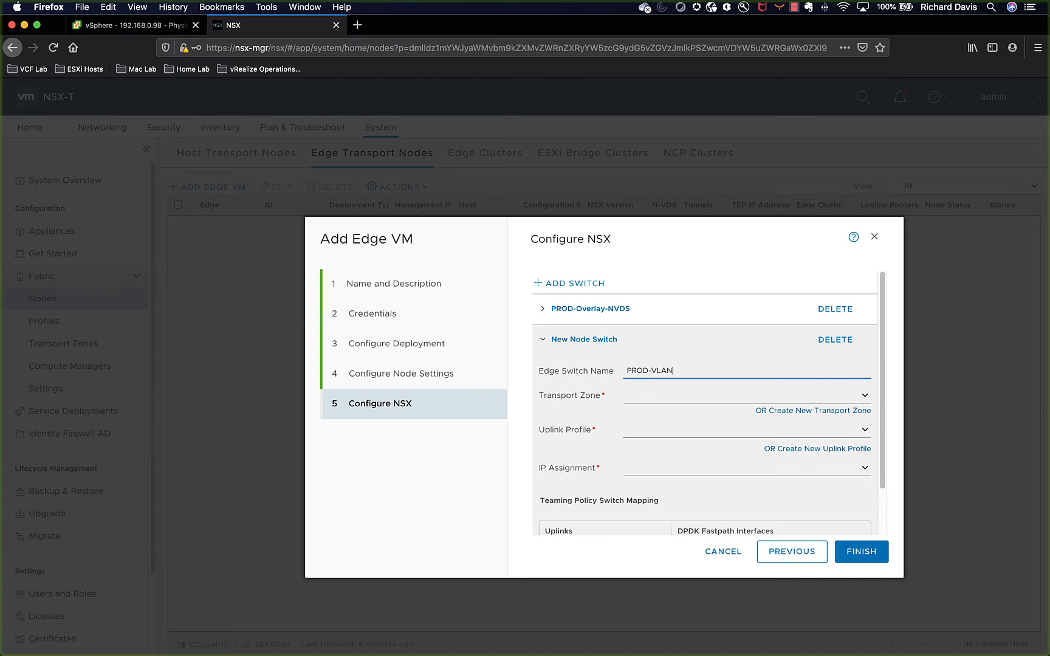
pyautogui.write('-TZ')
pyautogui.click(866, 398)
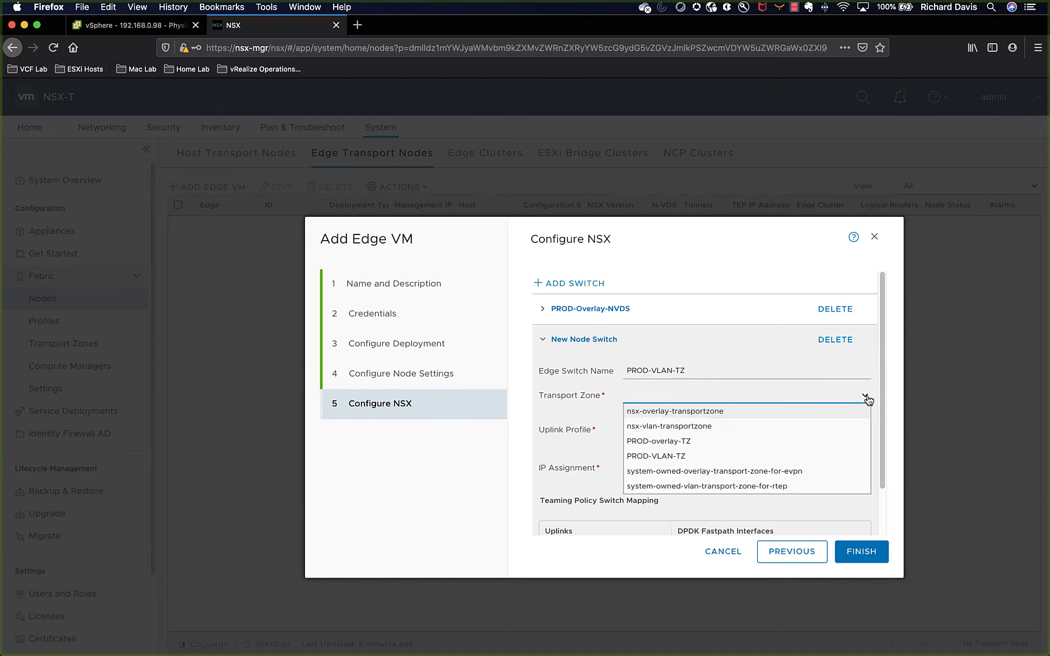
pyautogui.click(747, 460)
pyautogui.click(610, 447)
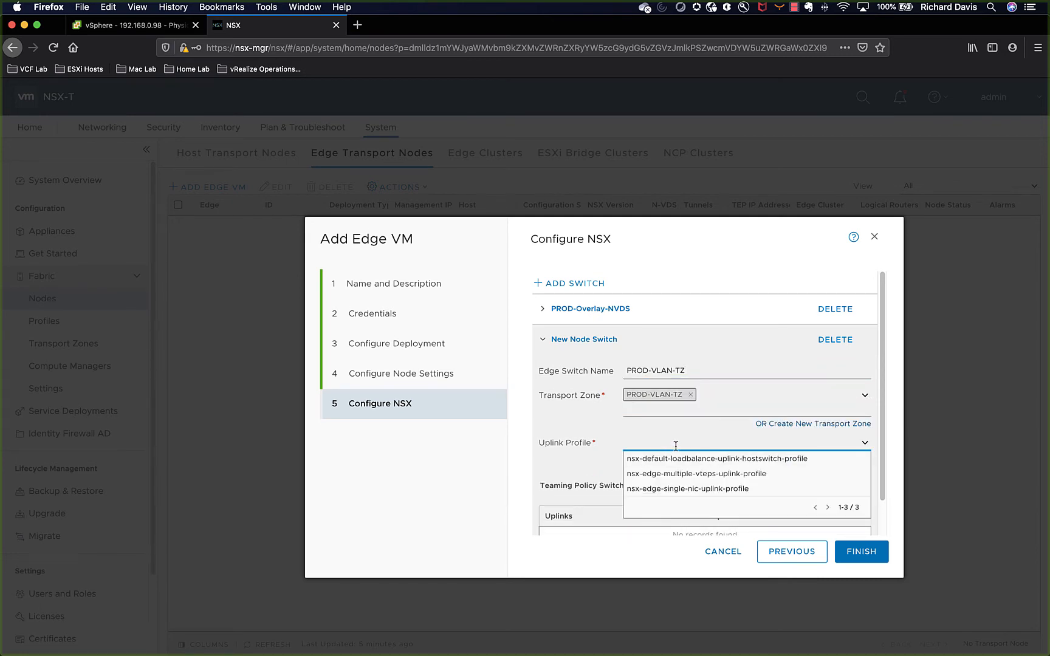
# Give the VLAN switch the nsx-edge-single-nic-uplink-profile with uplink-1 mapped to pg-Edge-Uplinks, and finish adding the edge VM.
pyautogui.click(752, 487)
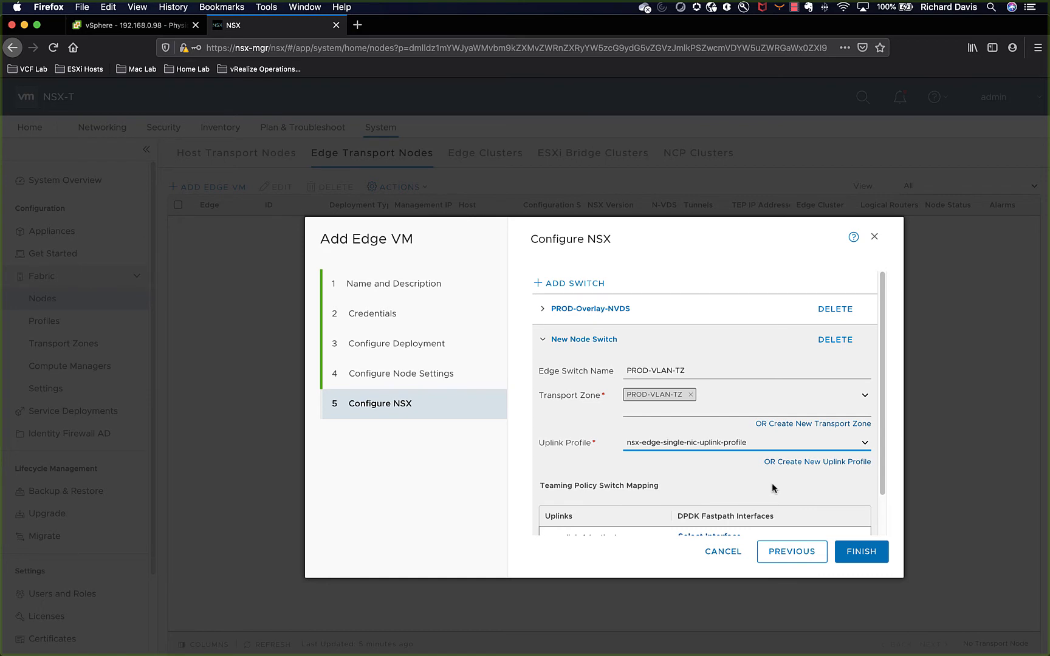
pyautogui.scroll(-1, 772, 483)
pyautogui.click(724, 499)
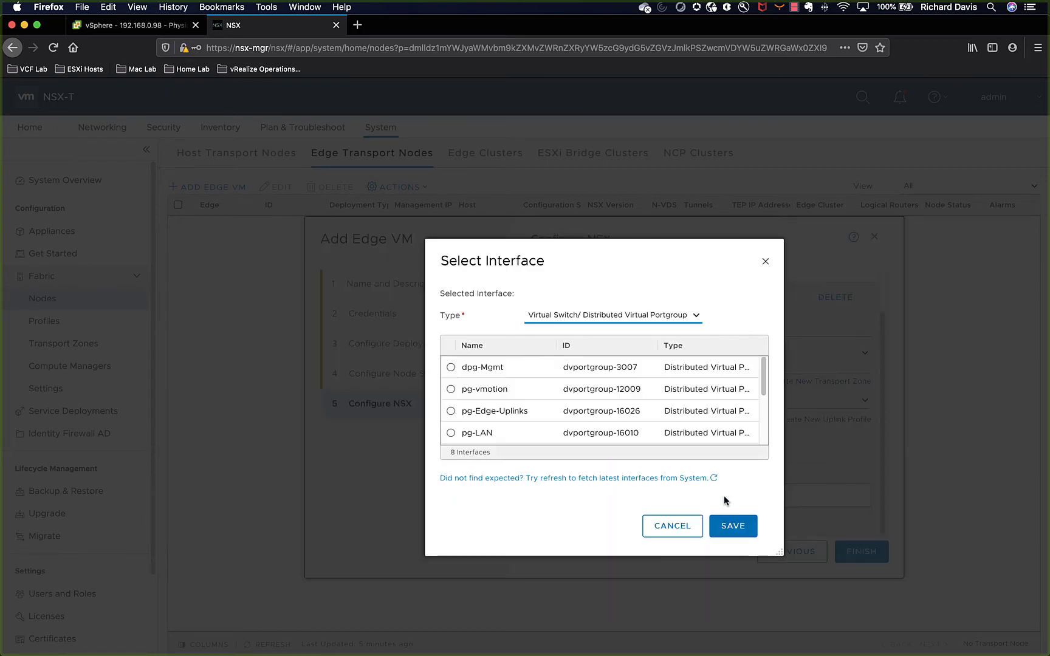
pyautogui.scroll(-3, 628, 404)
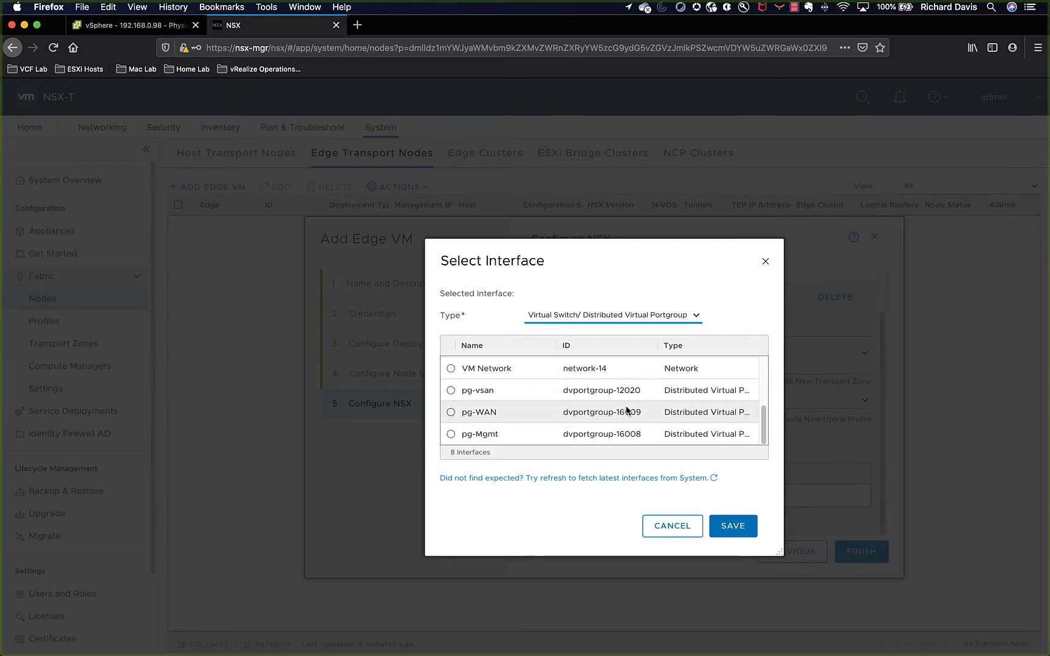
pyautogui.scroll(3, 628, 411)
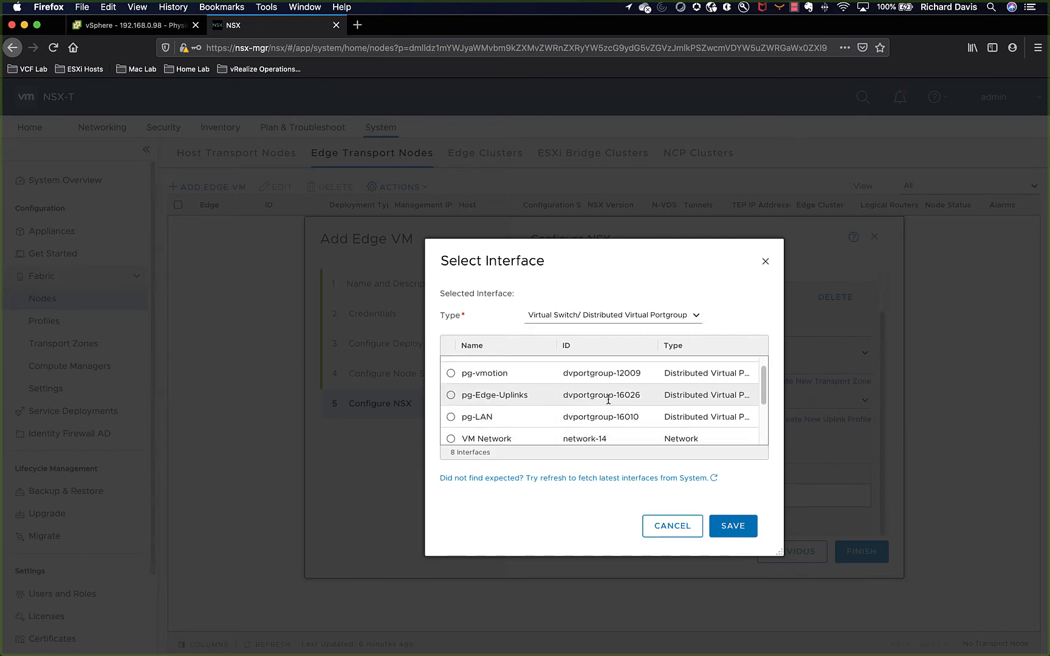
pyautogui.click(608, 400)
pyautogui.click(741, 526)
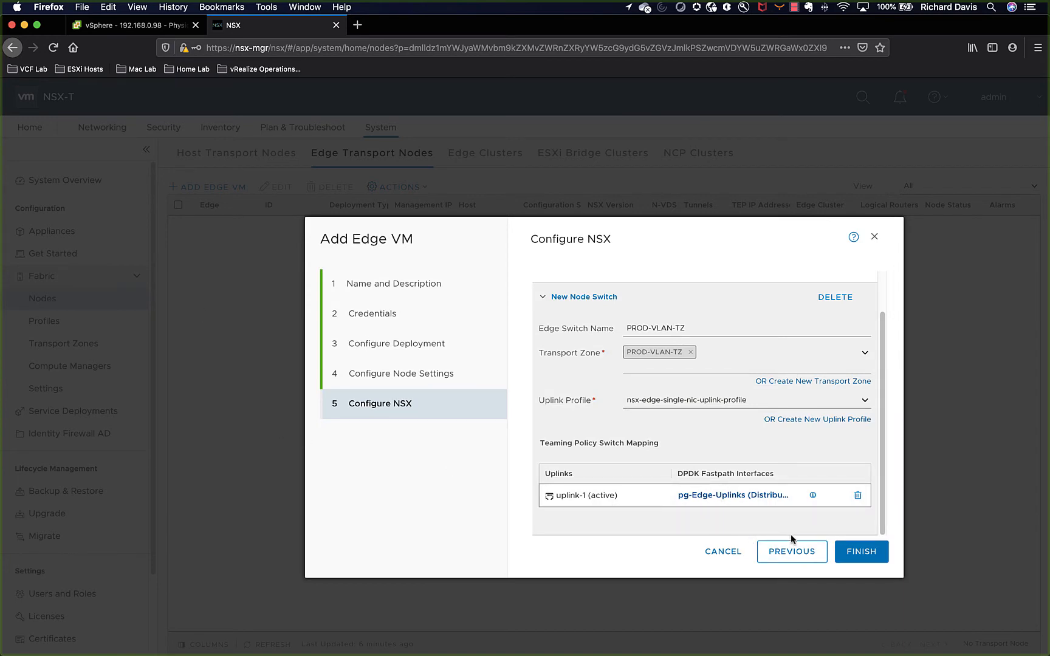
pyautogui.click(872, 556)
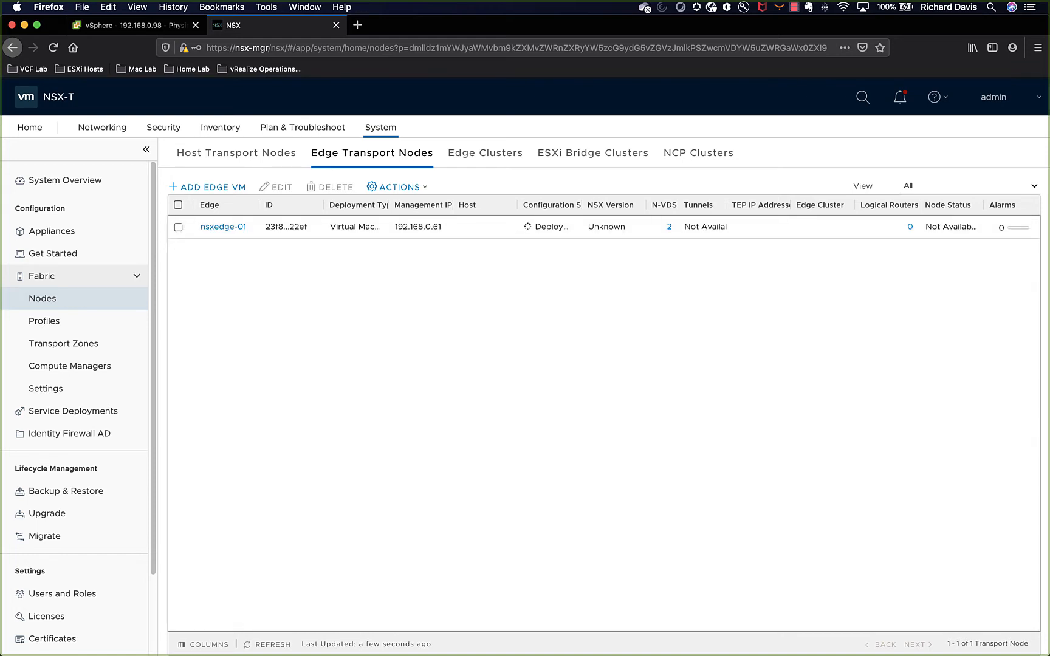
# Start adding another edge VM named nsxedge-02 with host name nsxedge-02.testlab.local, and continue to its credentials.
pyautogui.click(216, 188)
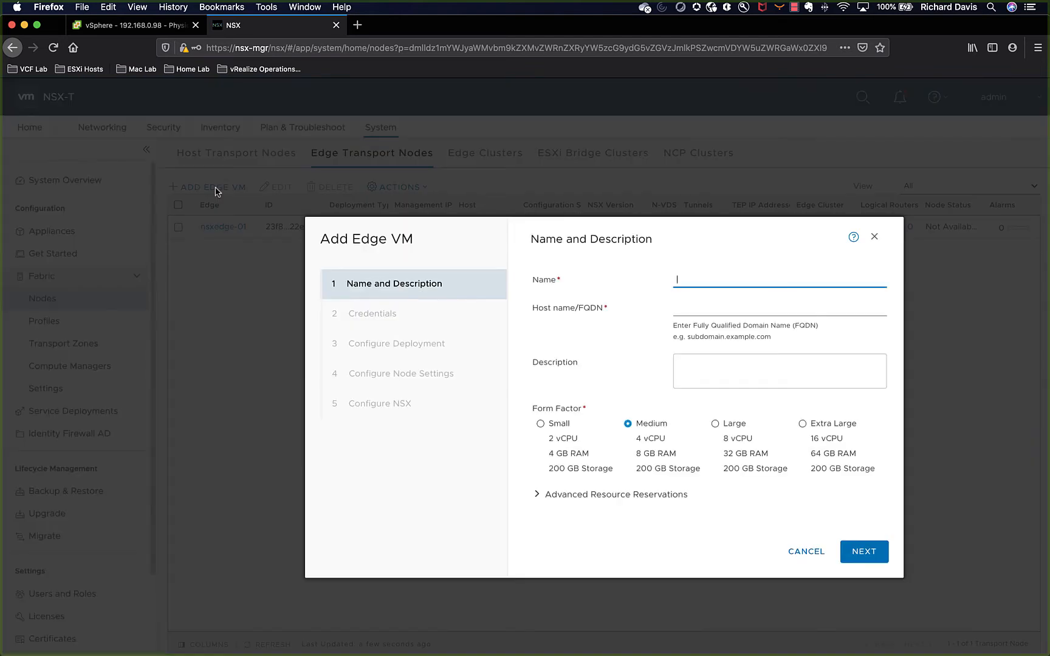
pyautogui.write('nsxedge-02')
pyautogui.press('Tab')
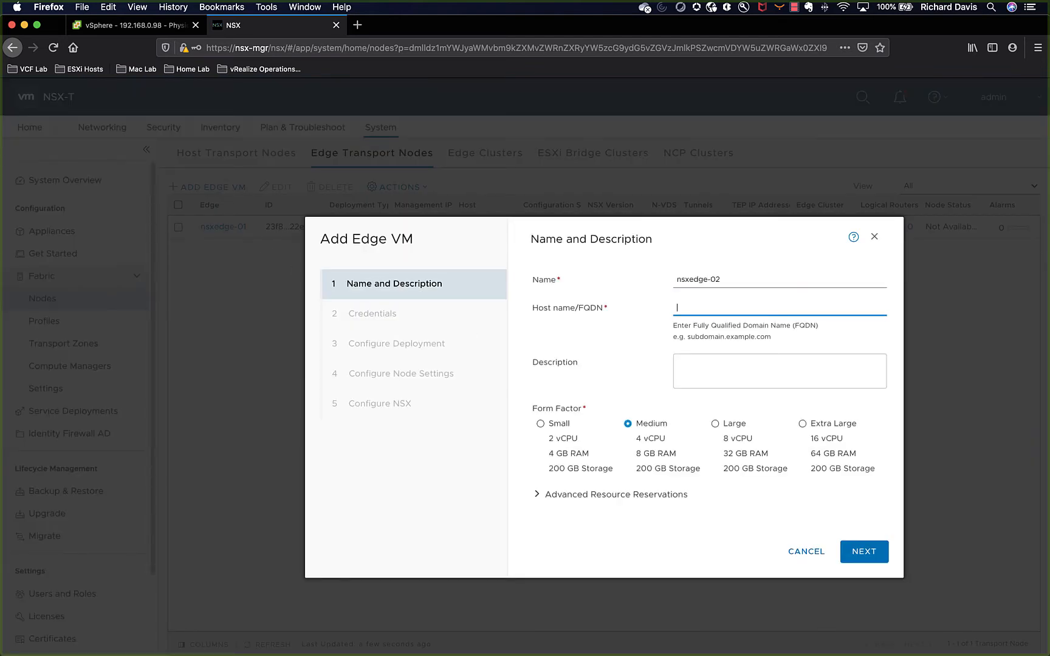
pyautogui.write('nsxedge-02.testlab.local')
pyautogui.click(869, 550)
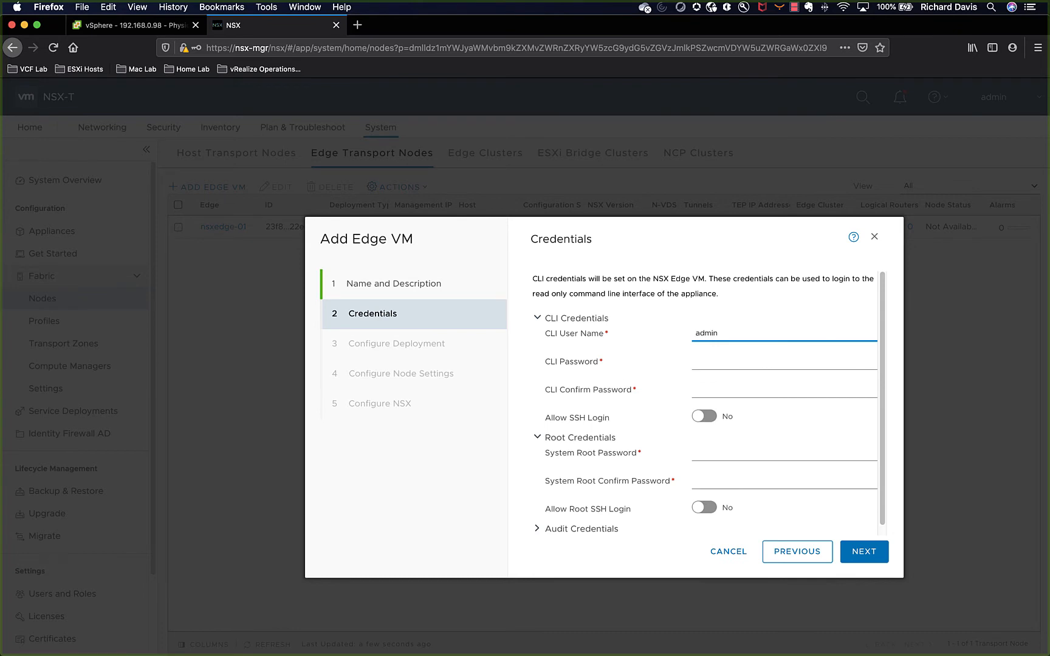
# Paste the CLI password and its confirmation for the admin account, and allow SSH login.
pyautogui.rightClick(730, 362)
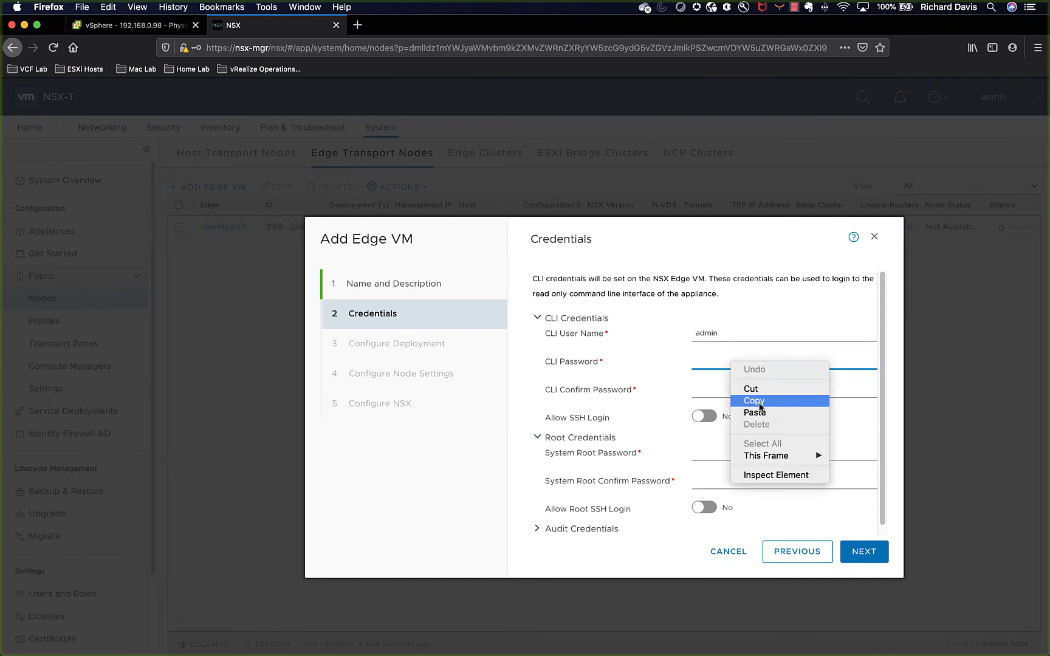
pyautogui.click(765, 415)
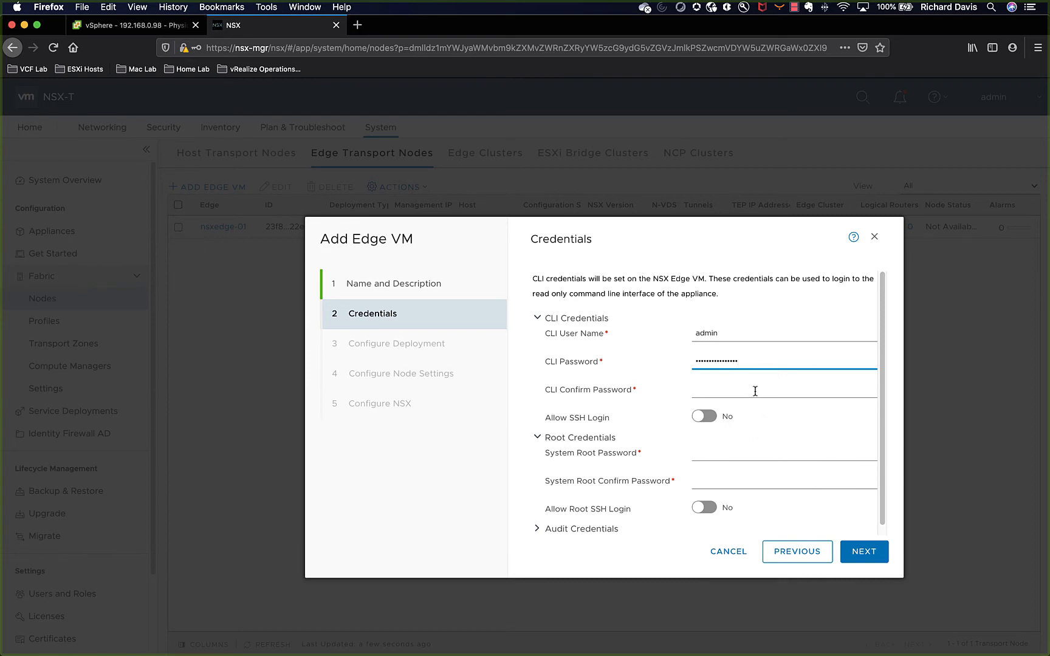
pyautogui.click(755, 391)
pyautogui.press('super+v')
pyautogui.click(704, 416)
# Paste the system root password and its confirmation, and allow root SSH login.
pyautogui.click(724, 455)
pyautogui.press('super+v')
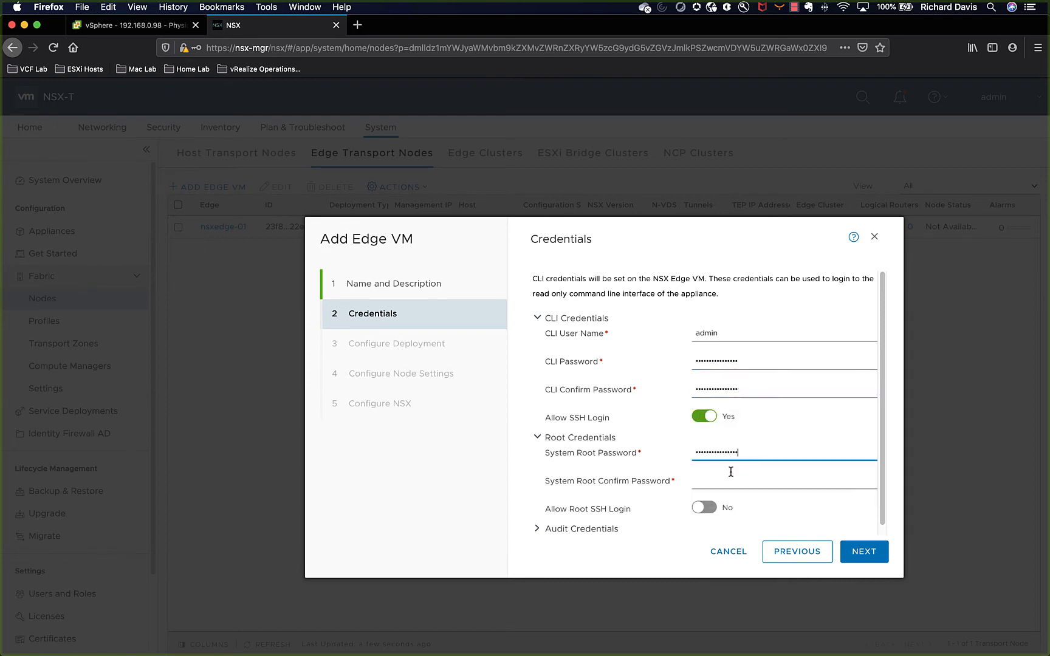
pyautogui.click(730, 475)
pyautogui.press('super+v')
pyautogui.click(705, 507)
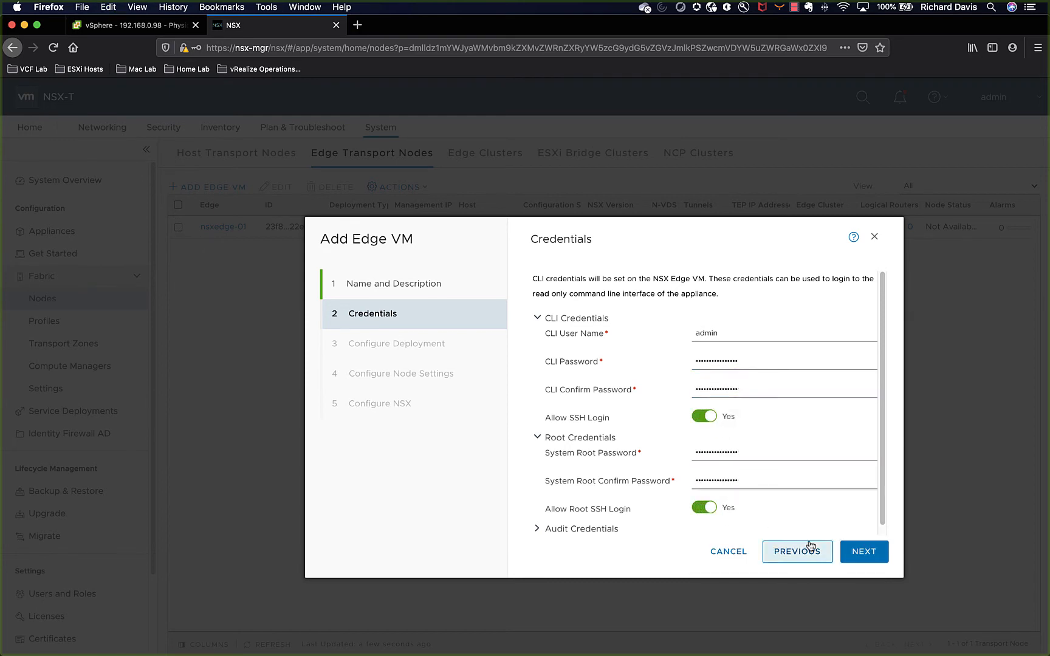
# Continue past the credentials, set the deployment to compute manager vcsa7, Cluster 01 and vsanDatastore, and proceed to the node settings.
pyautogui.click(842, 551)
pyautogui.click(880, 283)
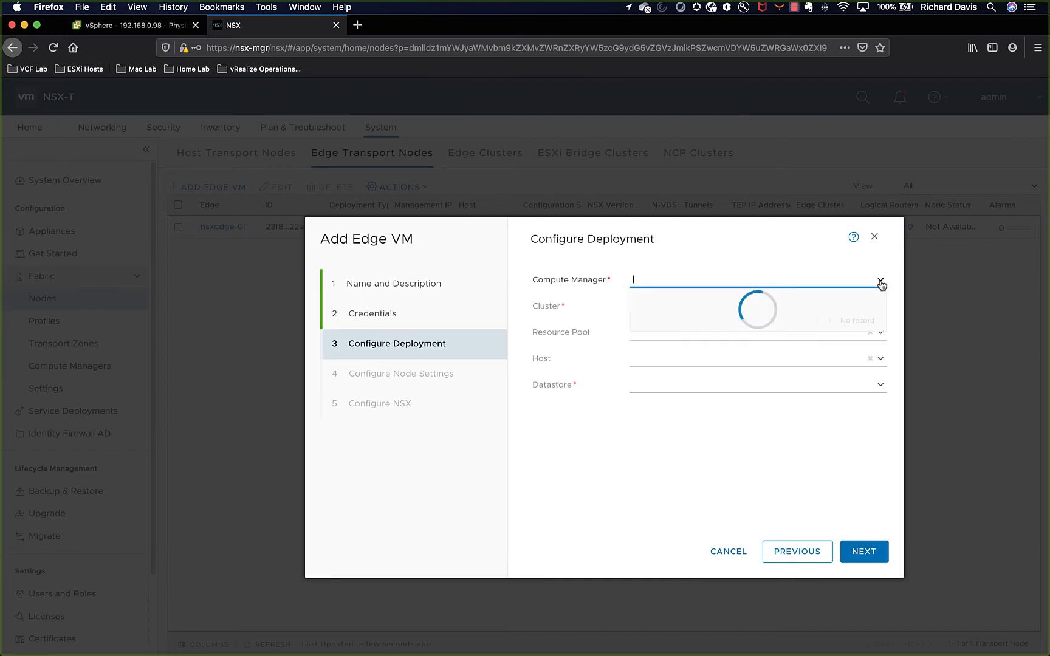
pyautogui.click(755, 300)
pyautogui.click(874, 306)
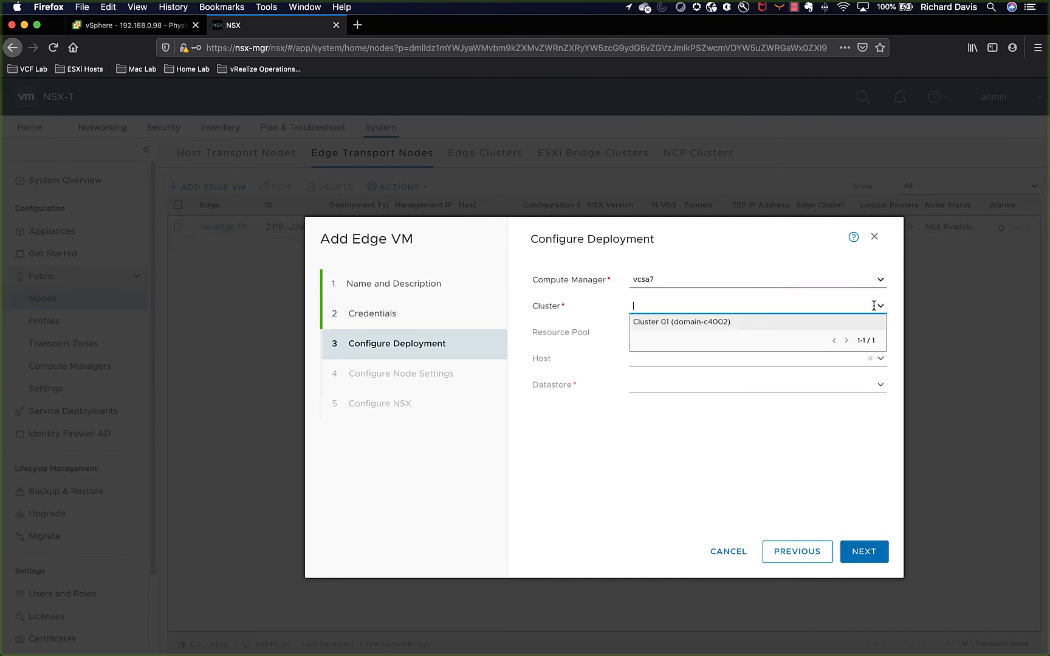
pyautogui.click(847, 325)
pyautogui.click(875, 383)
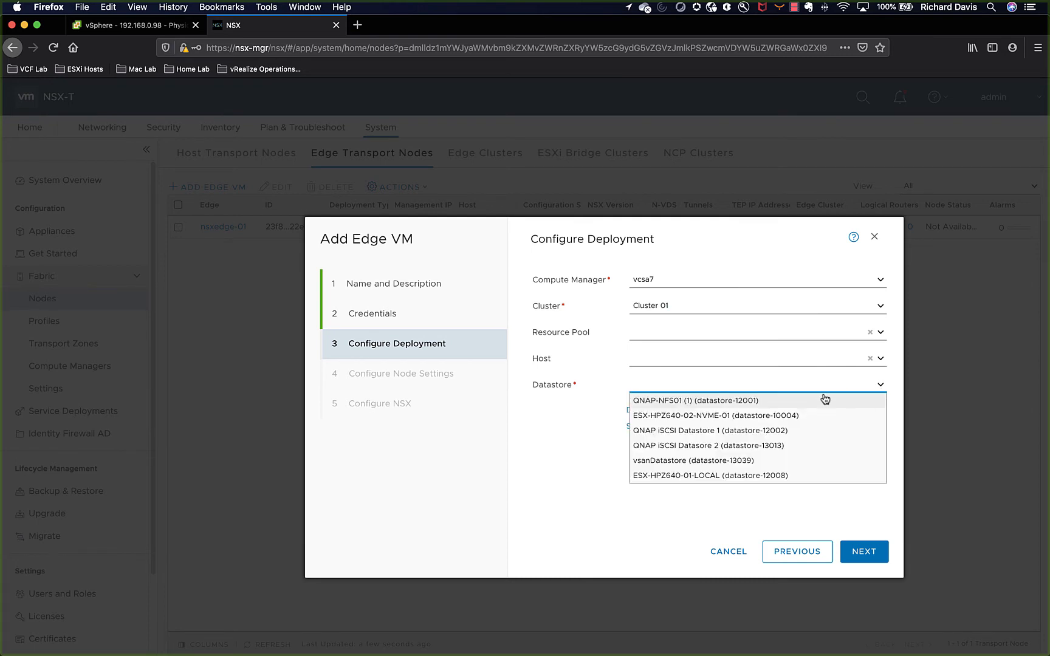
pyautogui.click(805, 466)
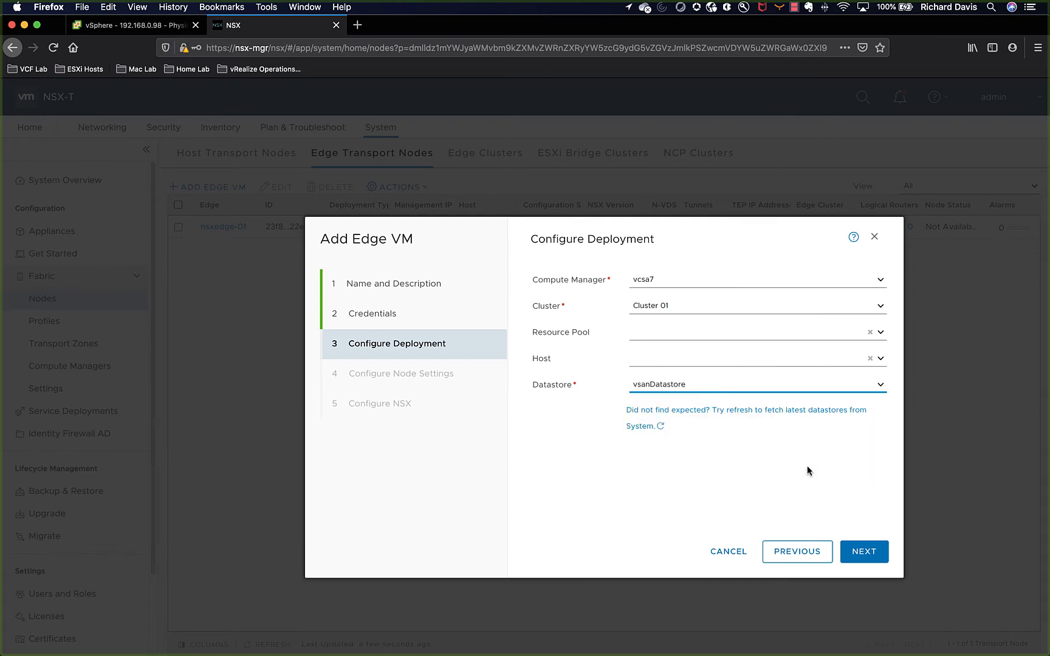
pyautogui.click(876, 555)
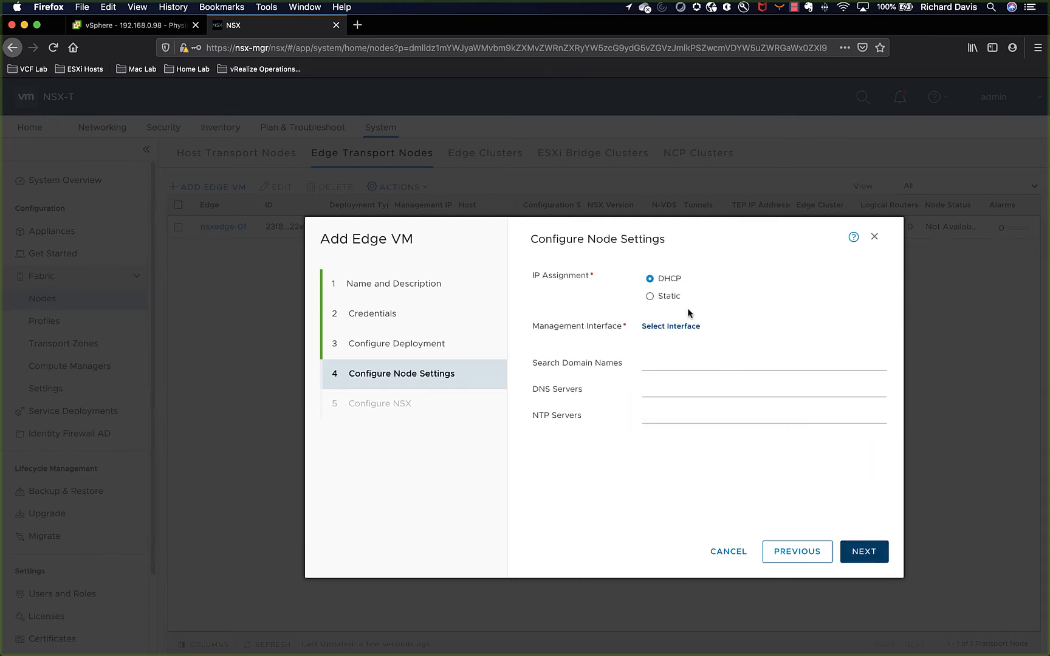
# Use static IP assignment with management IP 192.168.0.62/24 and default gateway 192.168.0.253.
pyautogui.click(660, 296)
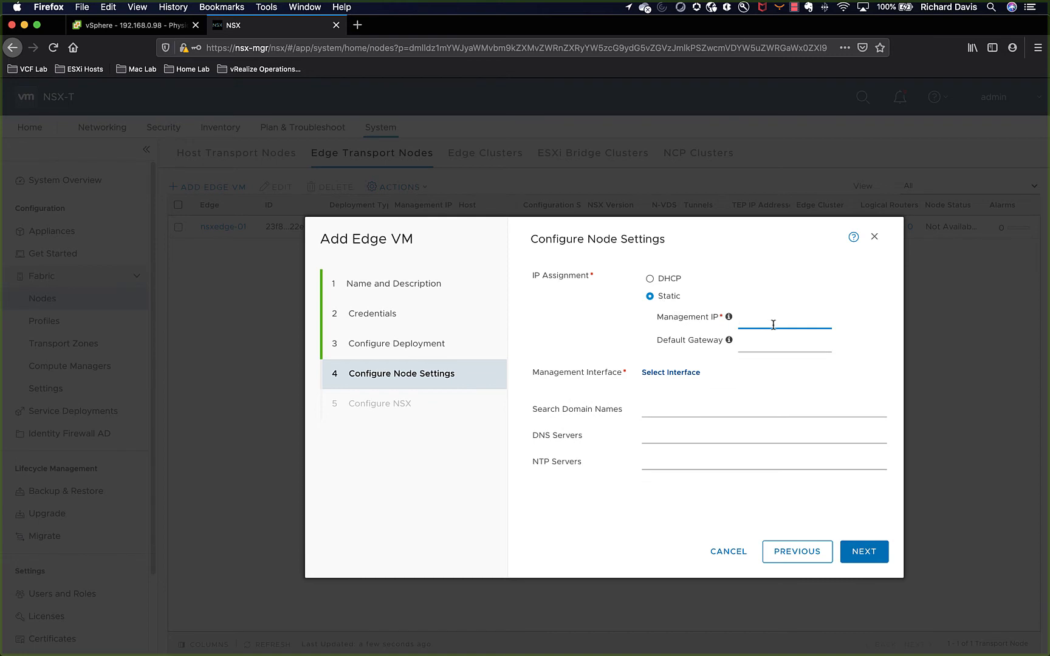
pyautogui.write('192.168.0.62/24')
pyautogui.press('Tab')
pyautogui.write('192.168.0.25')
# Choose the pg-Edge-Uplinks distributed port group as the edge node's management interface and save the selection.
pyautogui.click(688, 372)
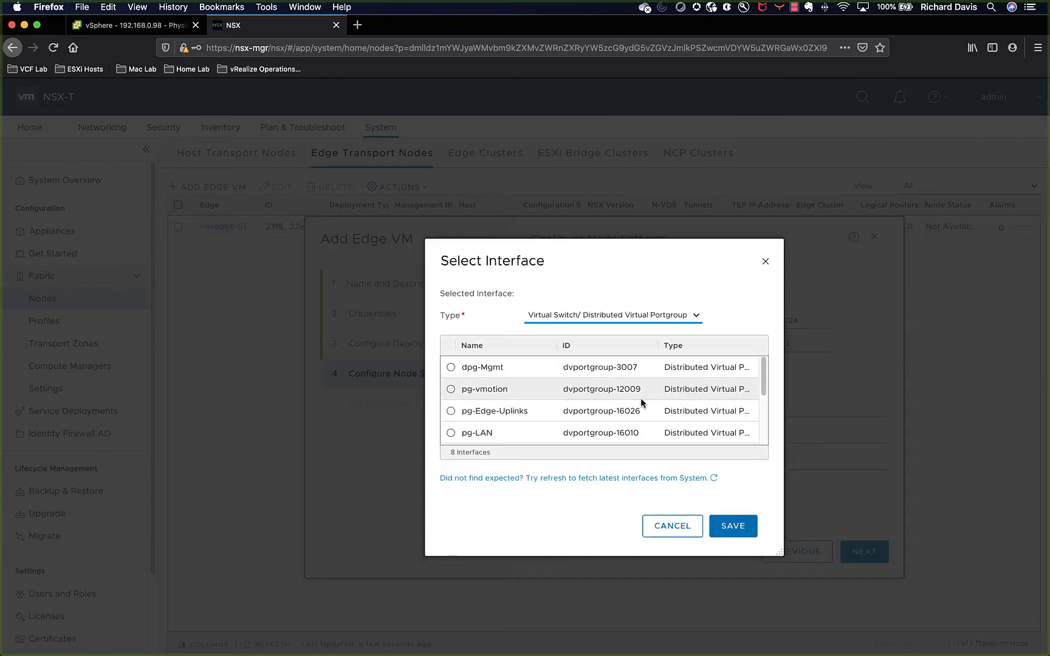
pyautogui.scroll(-5, 640, 396)
pyautogui.scroll(2, 617, 389)
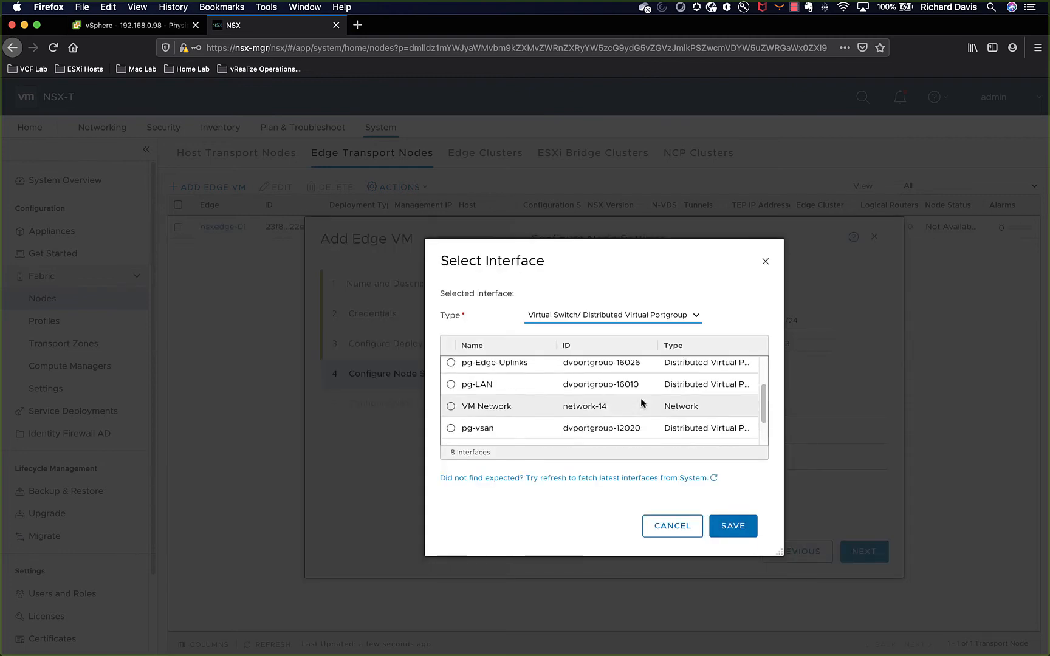
pyautogui.click(622, 373)
pyautogui.click(732, 525)
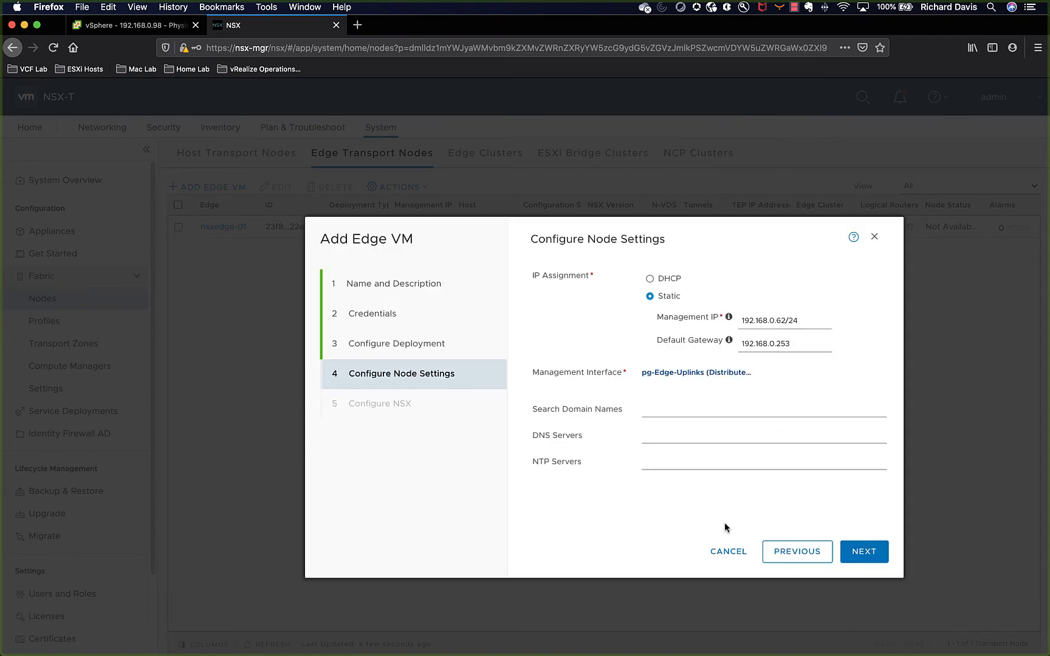
# Set search domain testlab.local, DNS server 192.168.0.95 and NTP server 192.168.0.94, and continue to the NSX configuration.
pyautogui.click(688, 408)
pyautogui.write('testla')
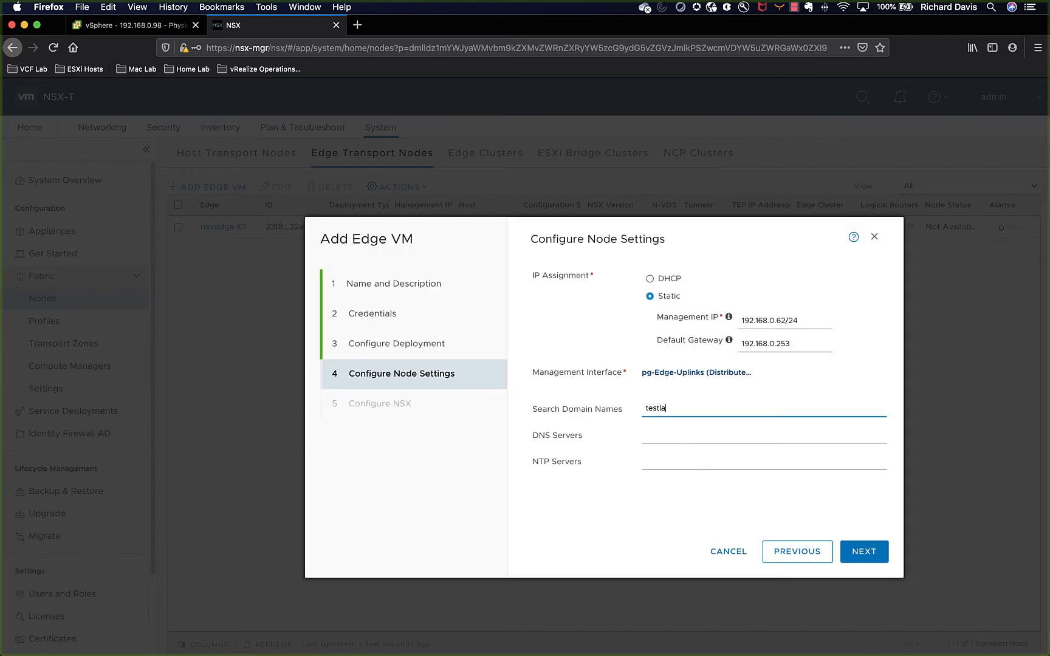
pyautogui.write('b.local')
pyautogui.press('Tab')
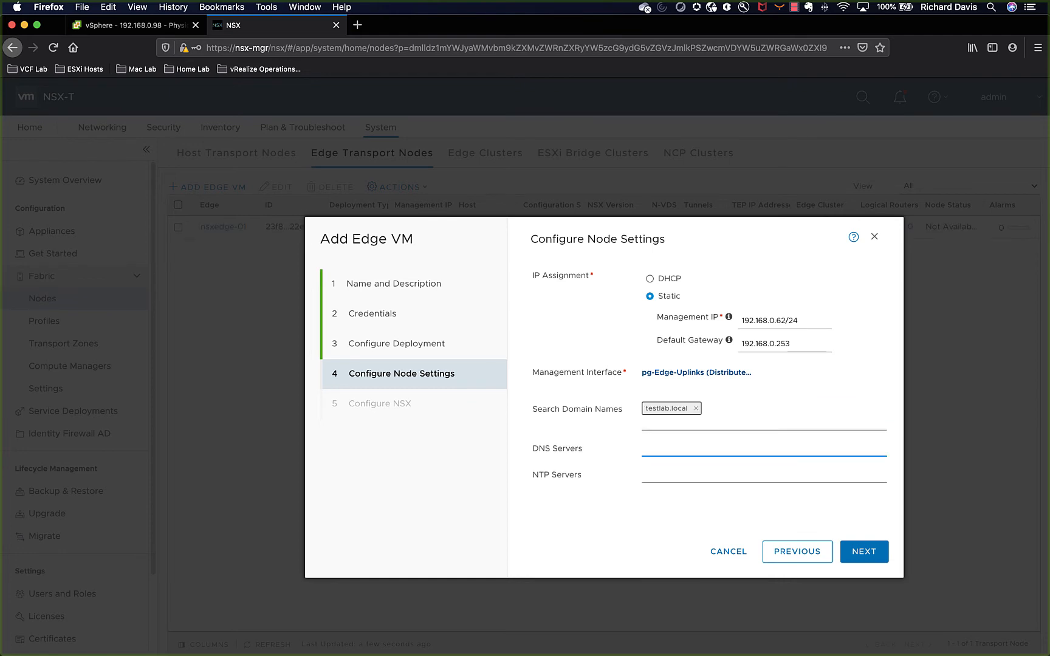
pyautogui.write('192.168.0.95')
pyautogui.press('Tab')
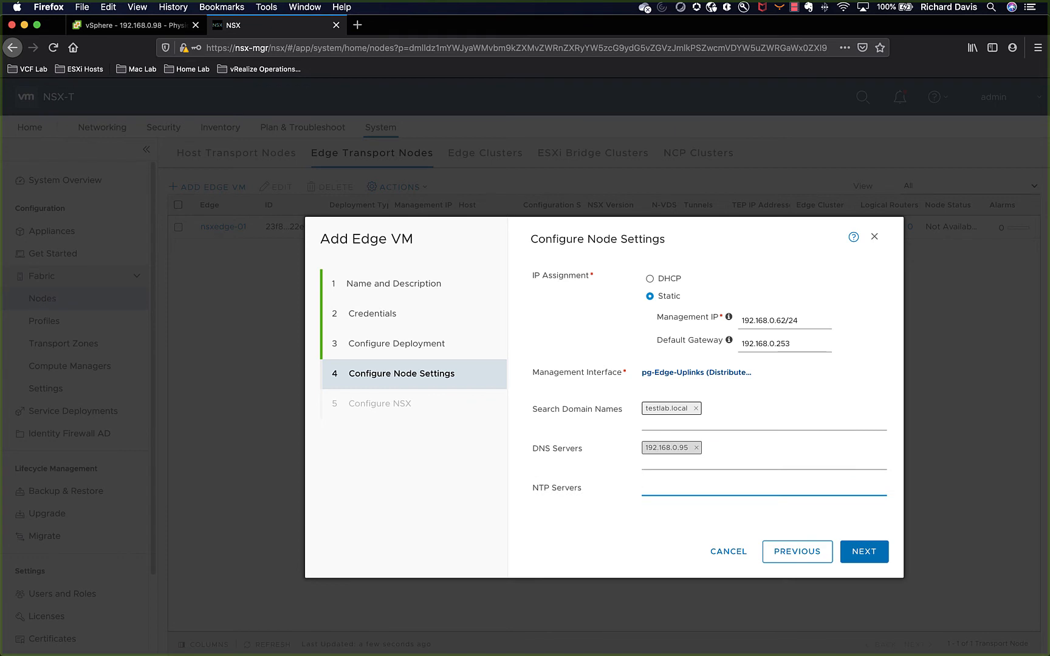
pyautogui.write('192.168.0.94')
pyautogui.press('Tab')
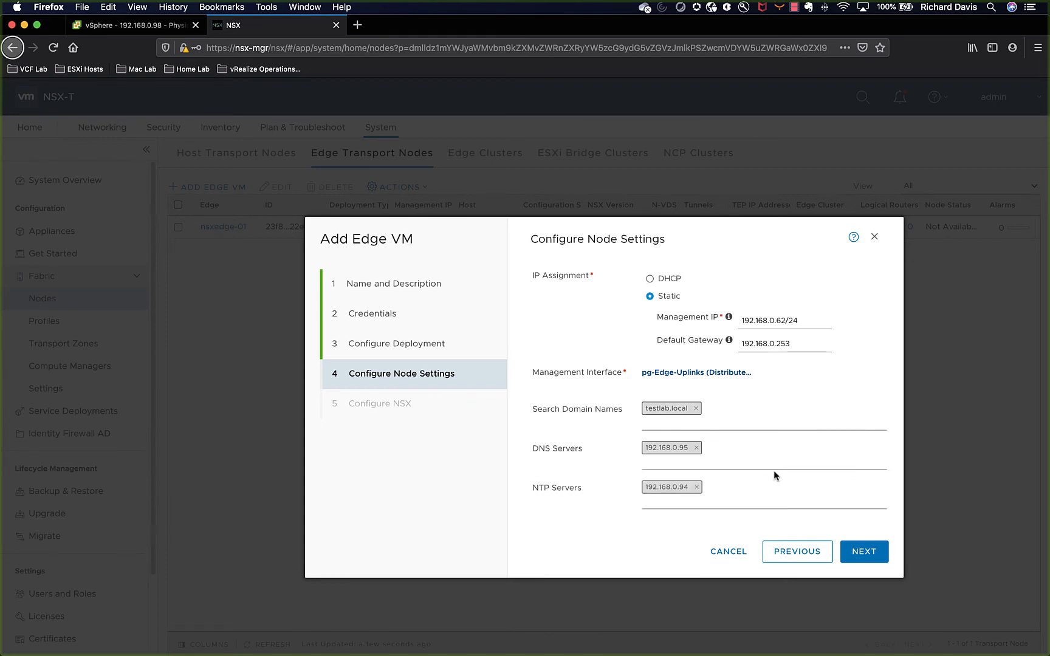
pyautogui.click(858, 550)
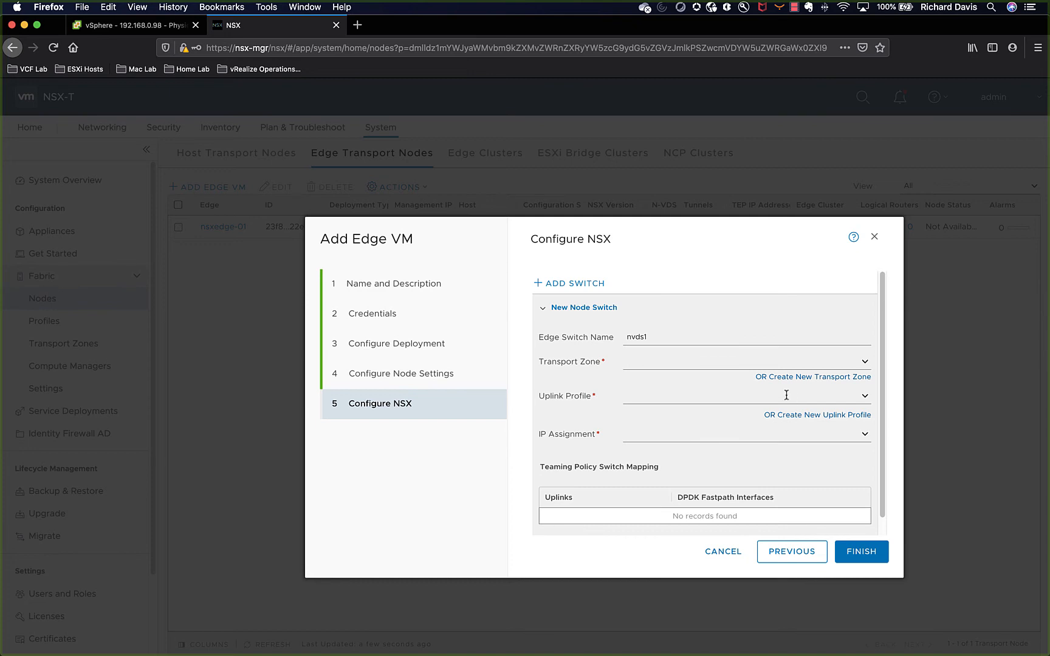
# Name the edge switch PROD-Overlay-NVDS and assign it transport zone PROD-overlay-TZ and the nsx-edge-single-nic-uplink-profile.
pyautogui.click(546, 334)
pyautogui.write('PROD-')
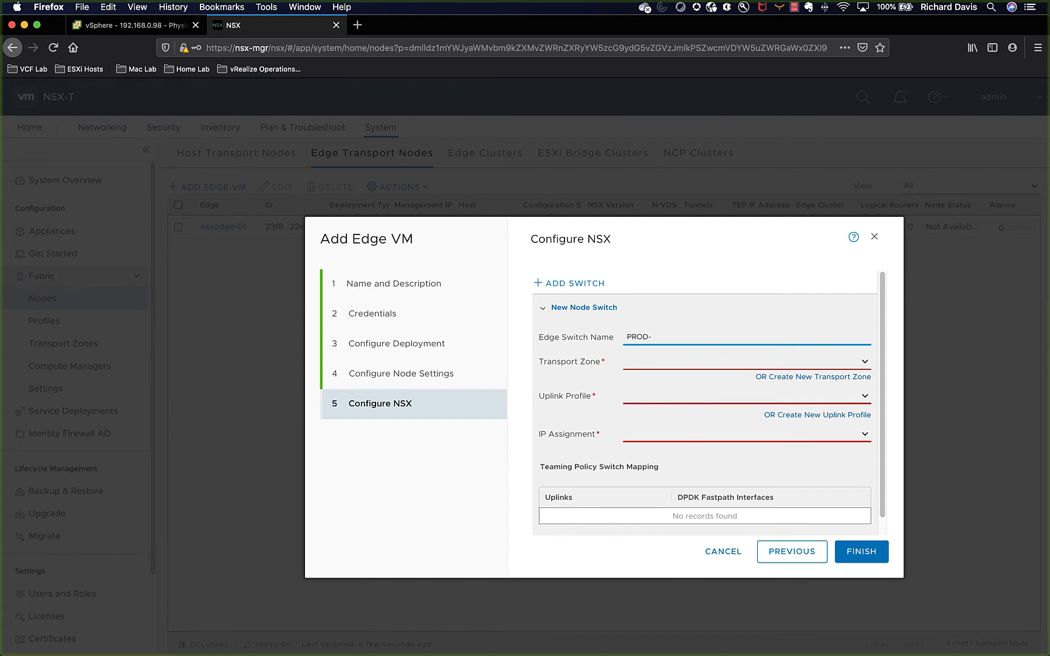
pyautogui.write('Overlay-NVDS')
pyautogui.click(864, 364)
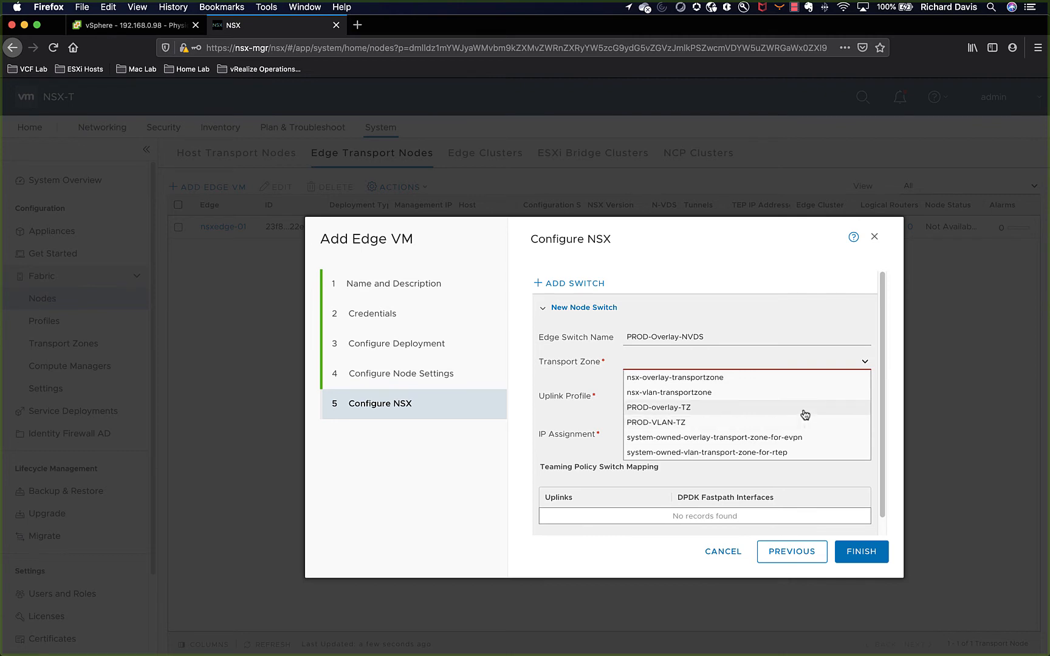
pyautogui.click(804, 408)
pyautogui.click(587, 395)
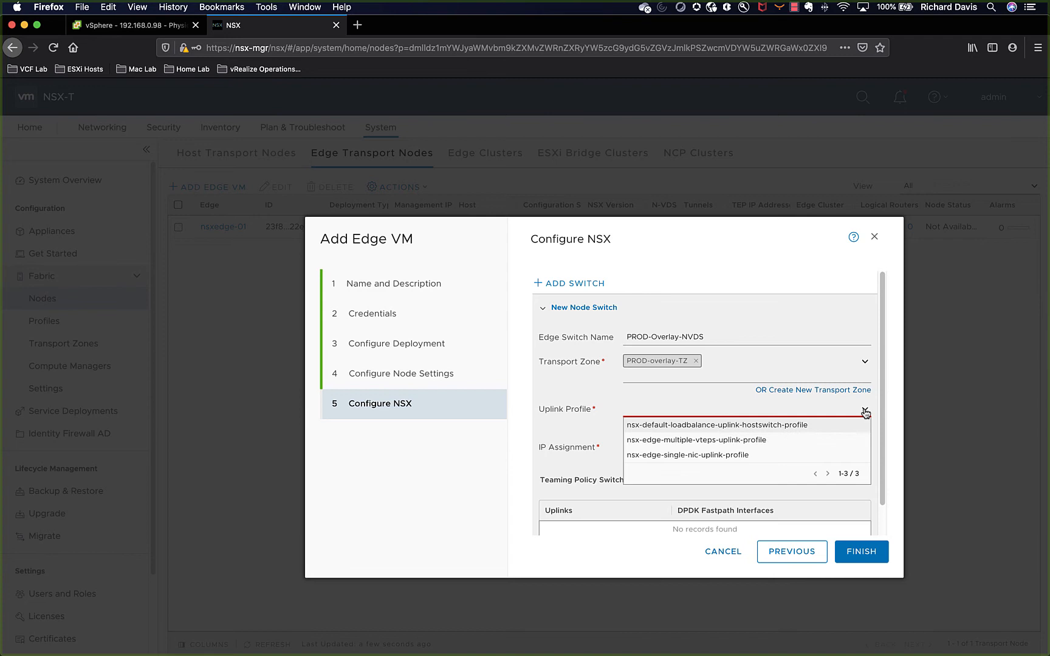
pyautogui.click(732, 455)
# Set the overlay switch's IP assignment to Use IP Pool with VTEP-IP-POOL.
pyautogui.click(866, 452)
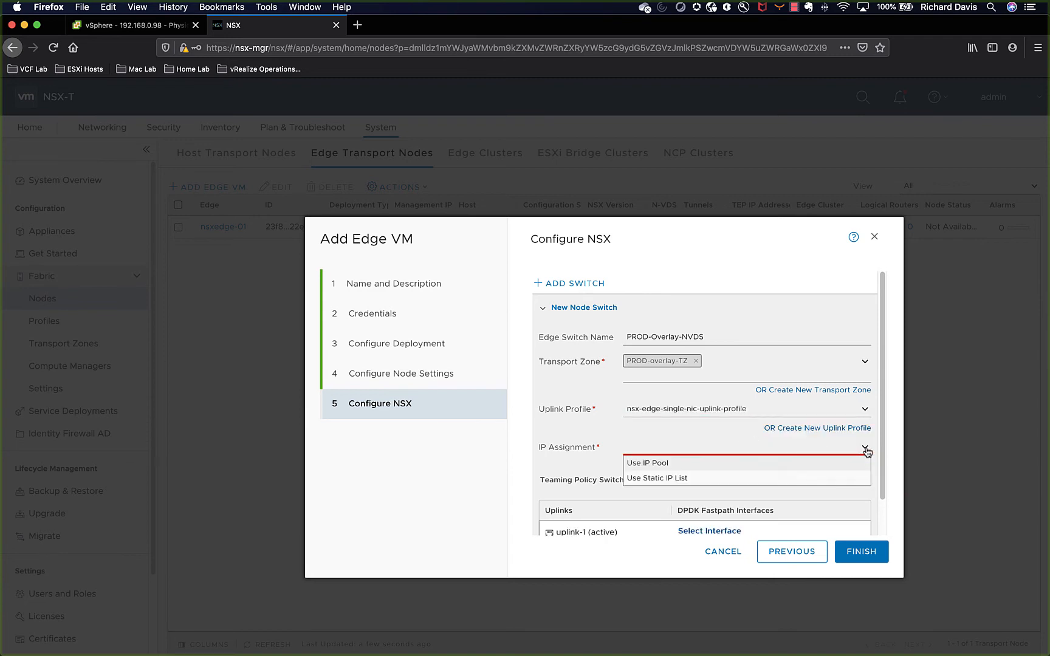
pyautogui.click(731, 463)
pyautogui.click(736, 473)
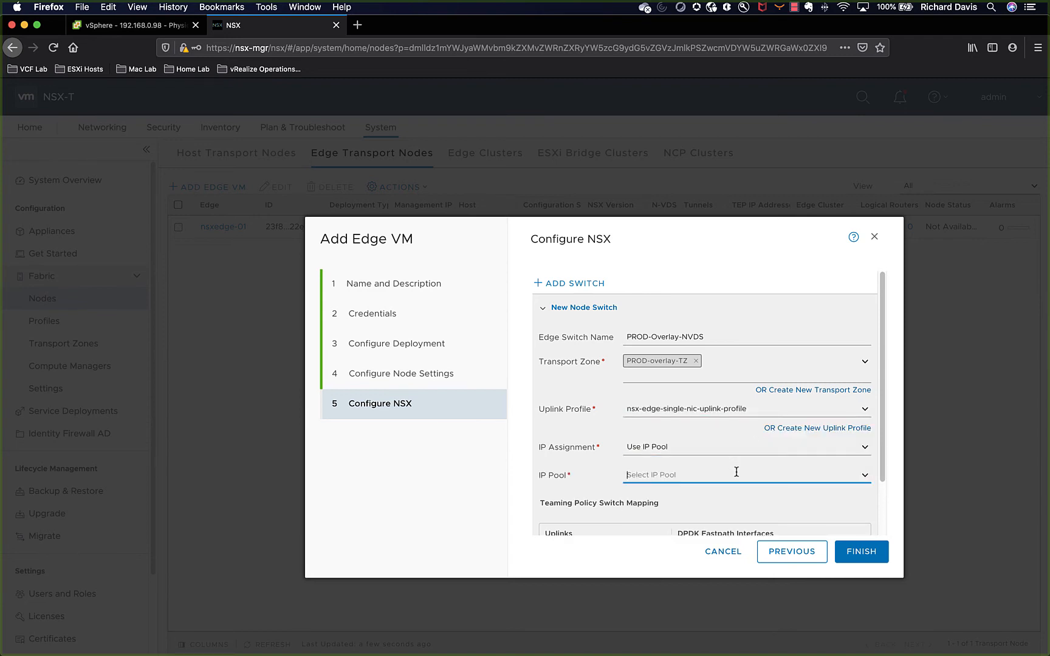
pyautogui.click(865, 479)
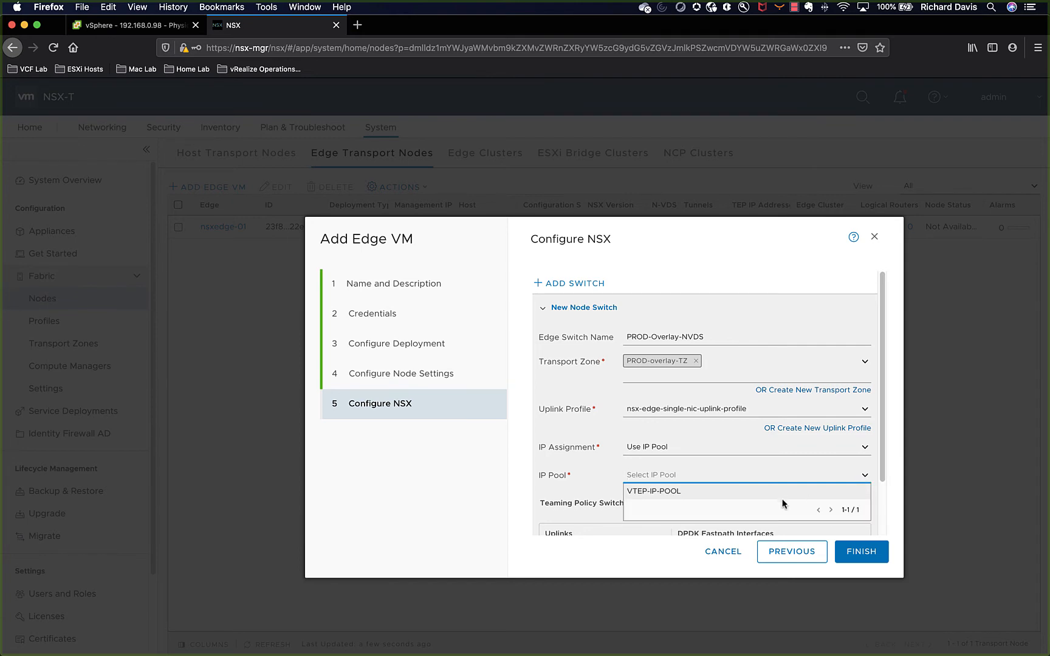
pyautogui.click(714, 493)
# Map the overlay switch's uplink-1 to pg-Edge-Uplinks and finish adding the edge VM.
pyautogui.scroll(-2, 598, 480)
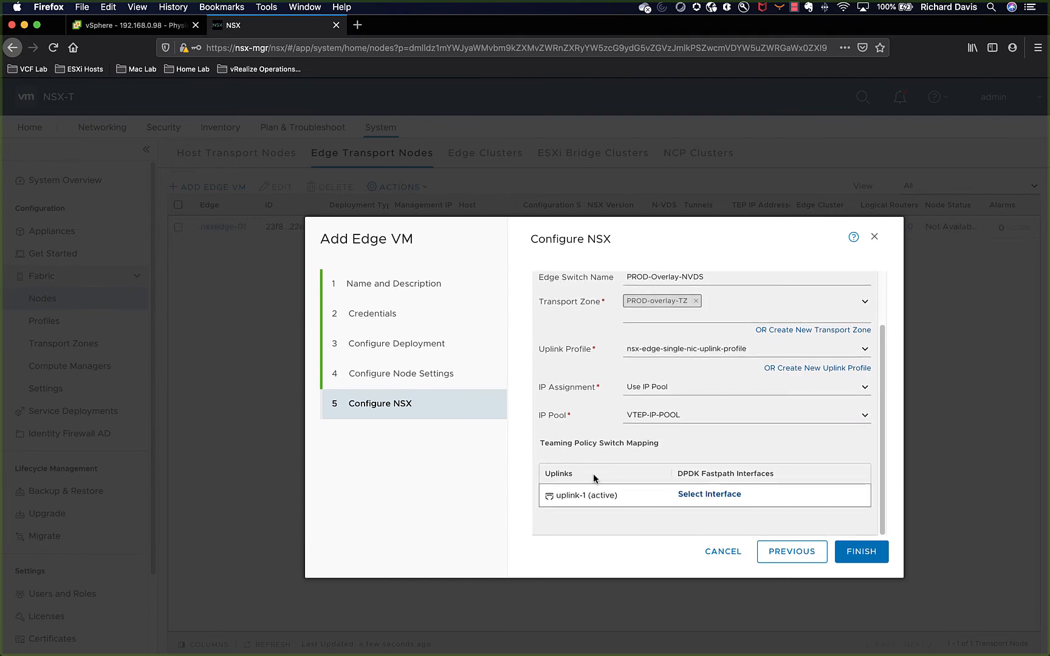
pyautogui.click(704, 494)
pyautogui.click(604, 410)
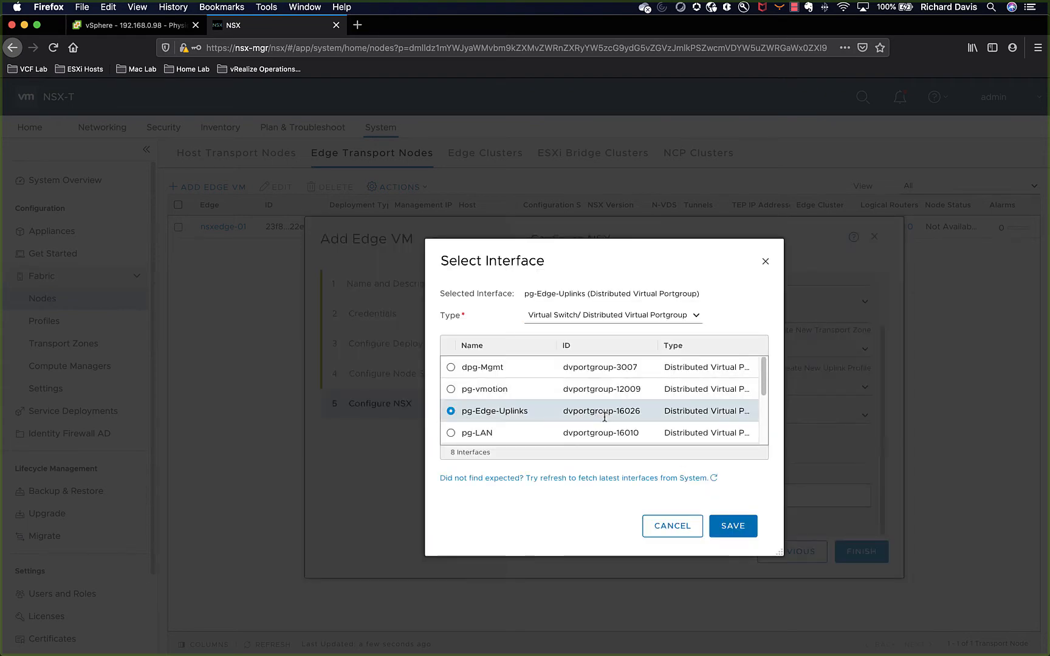
pyautogui.click(732, 526)
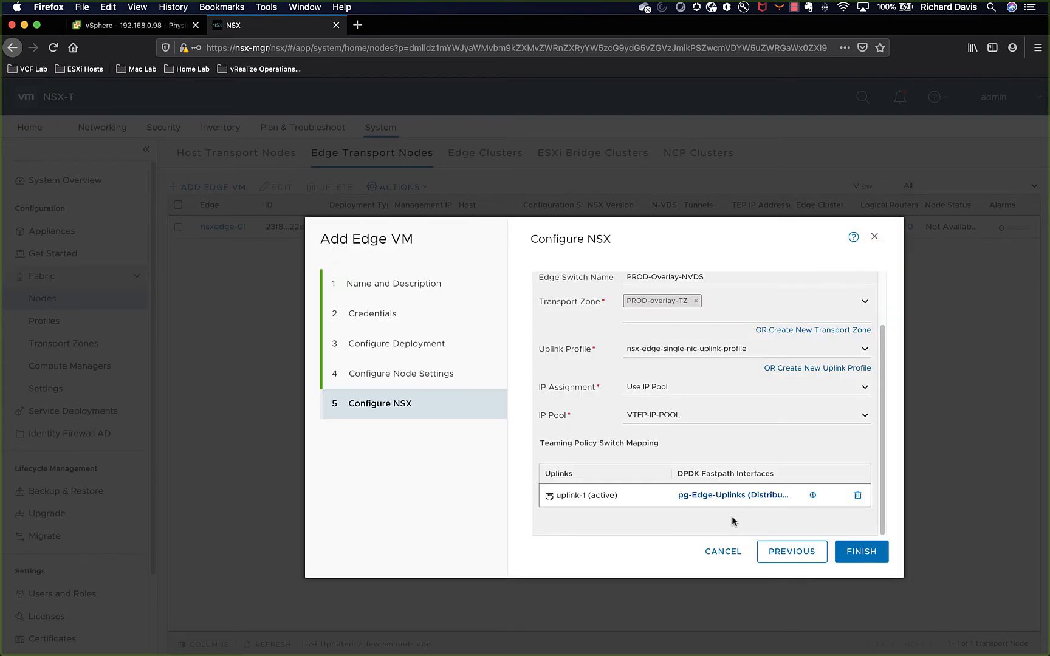
pyautogui.click(869, 553)
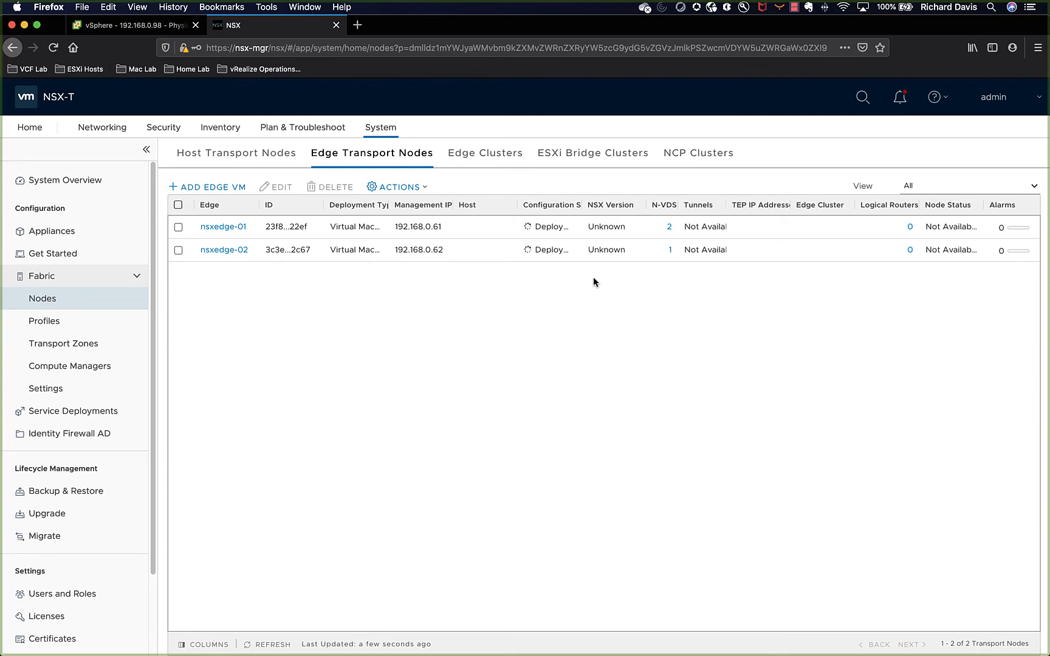
# Check the edge VM deployment tasks in the vSphere Client and the node status in NSX.
pyautogui.click(146, 26)
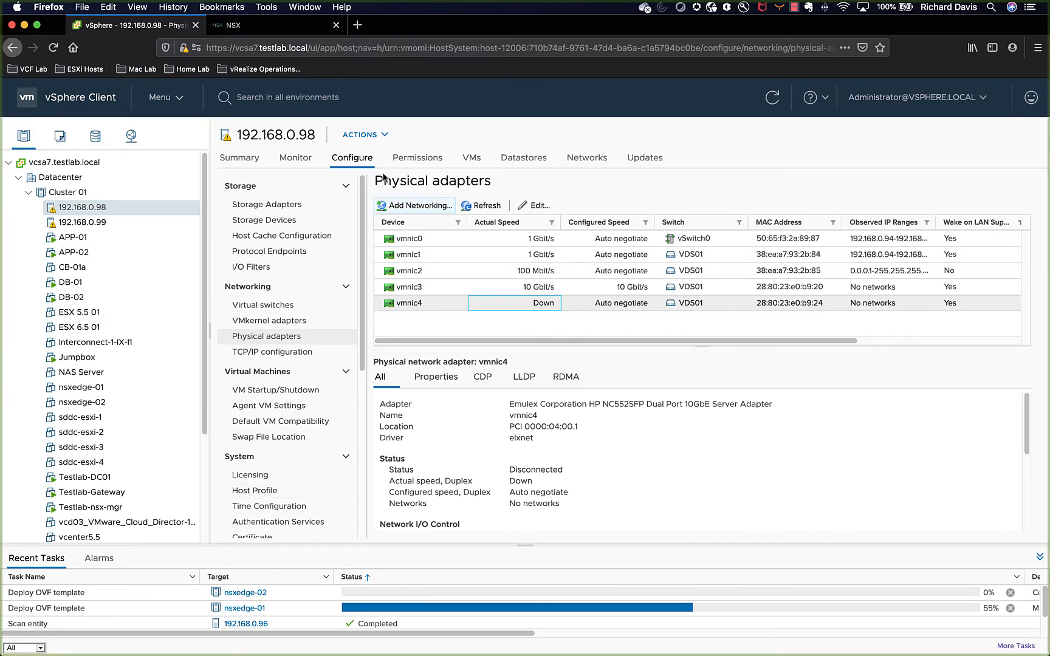
pyautogui.click(270, 26)
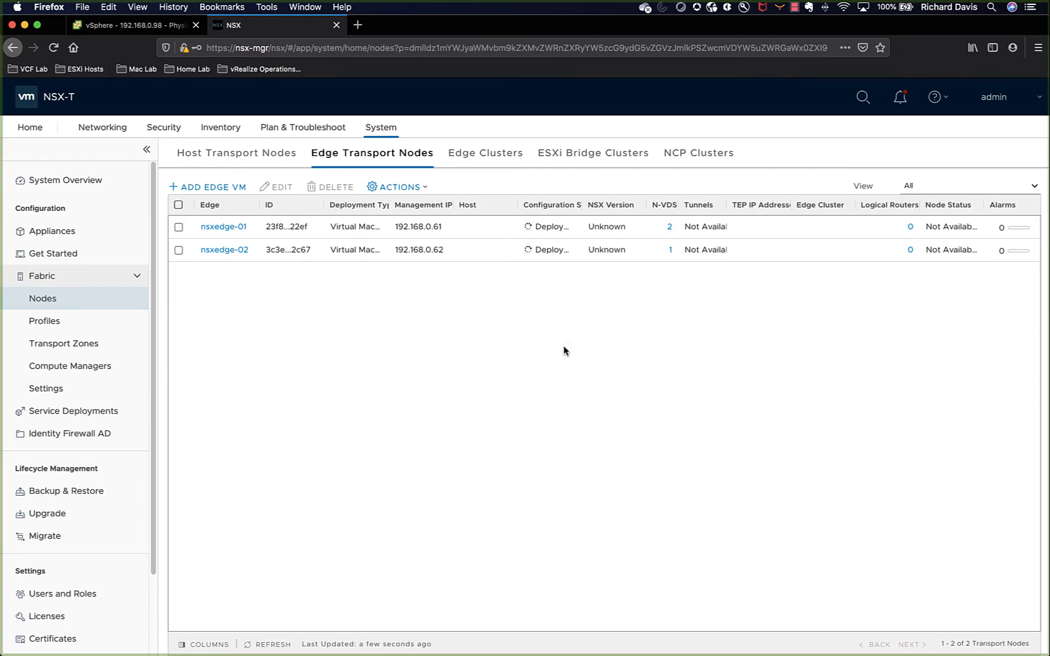
pyautogui.click(137, 25)
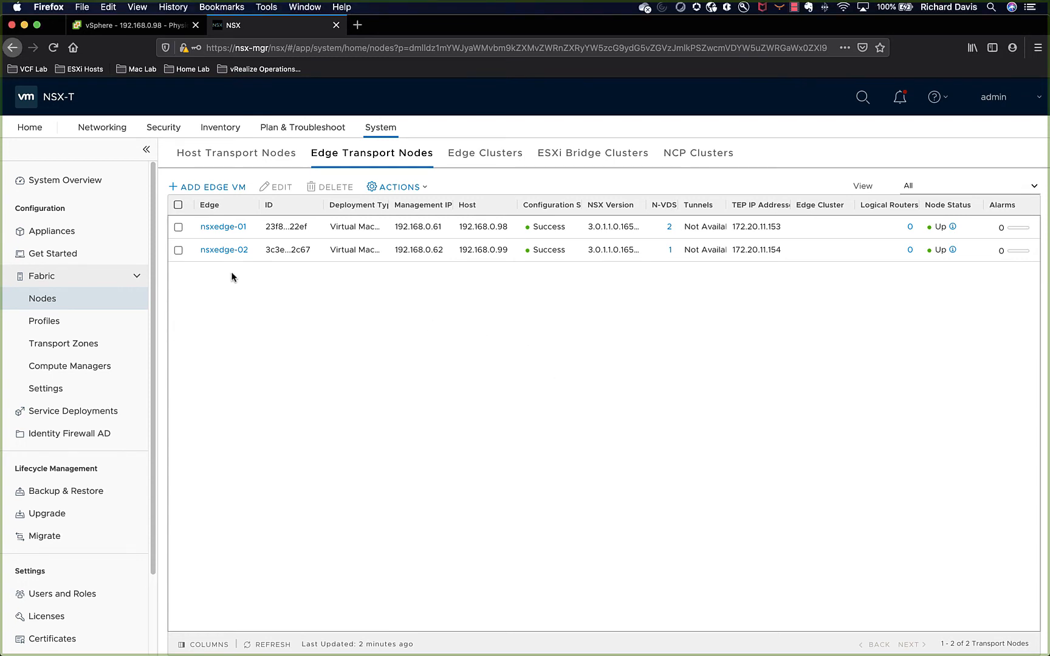
# Edit the nsxedge-02 transport node and add a switch named PROD-VLAN-NVDS with transport zone PROD-VLAN-TZ.
pyautogui.click(178, 250)
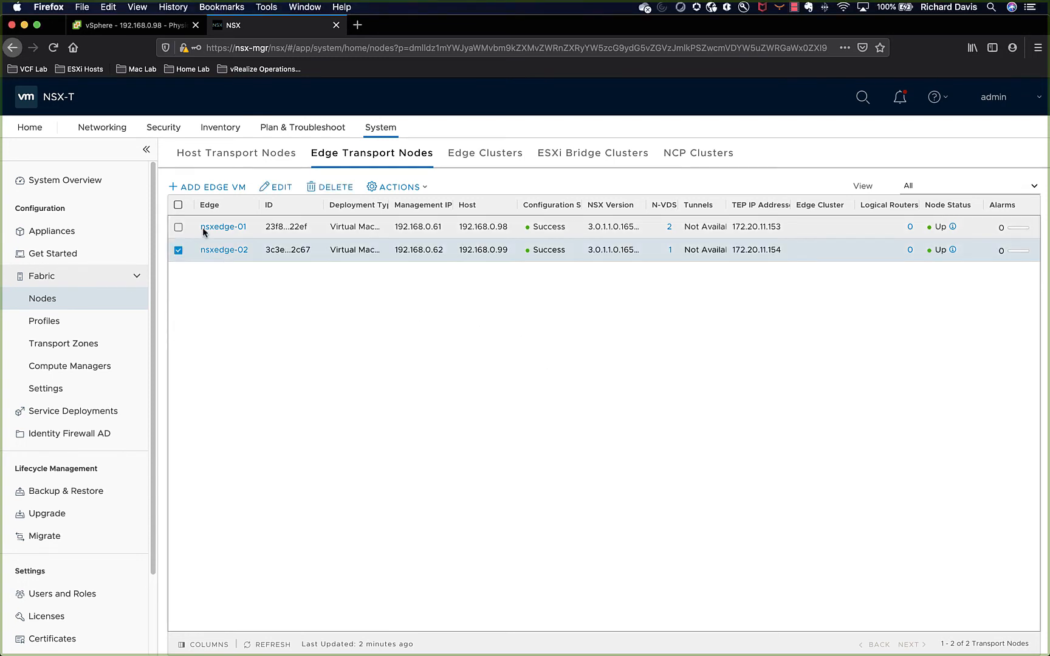
pyautogui.click(274, 188)
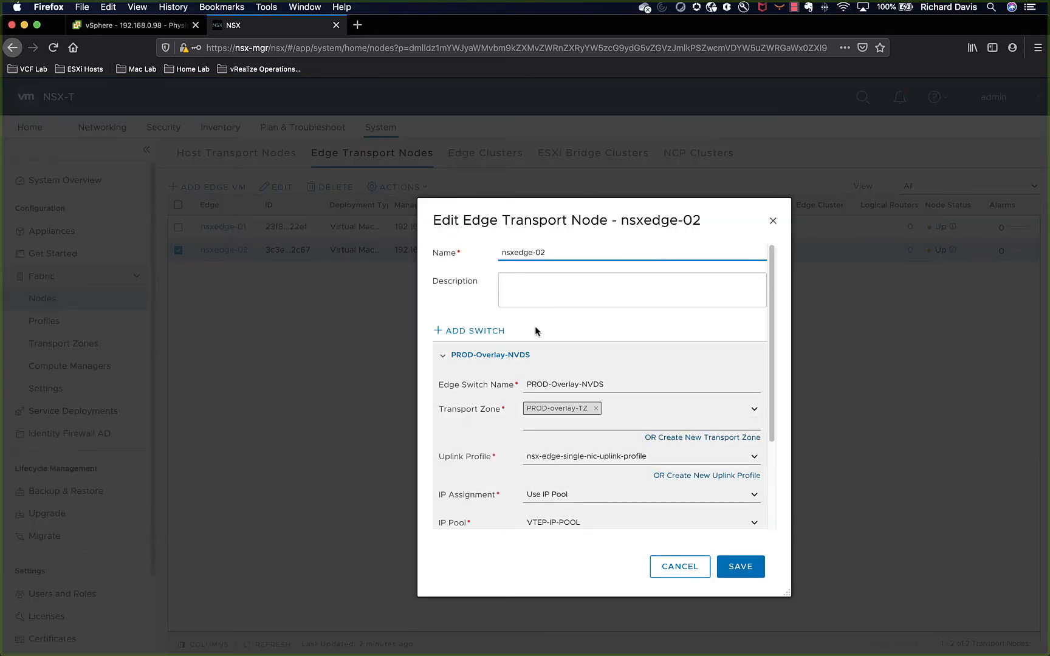
pyautogui.click(478, 332)
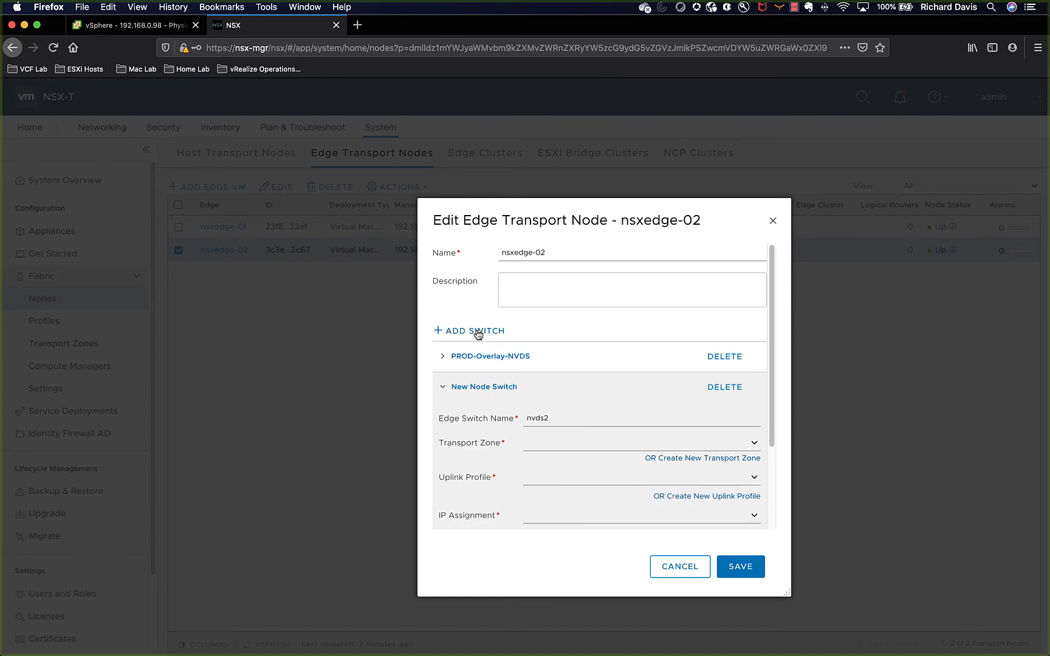
pyautogui.doubleClick(560, 417)
pyautogui.write('PROD-VLAN-NVDS')
pyautogui.click(754, 444)
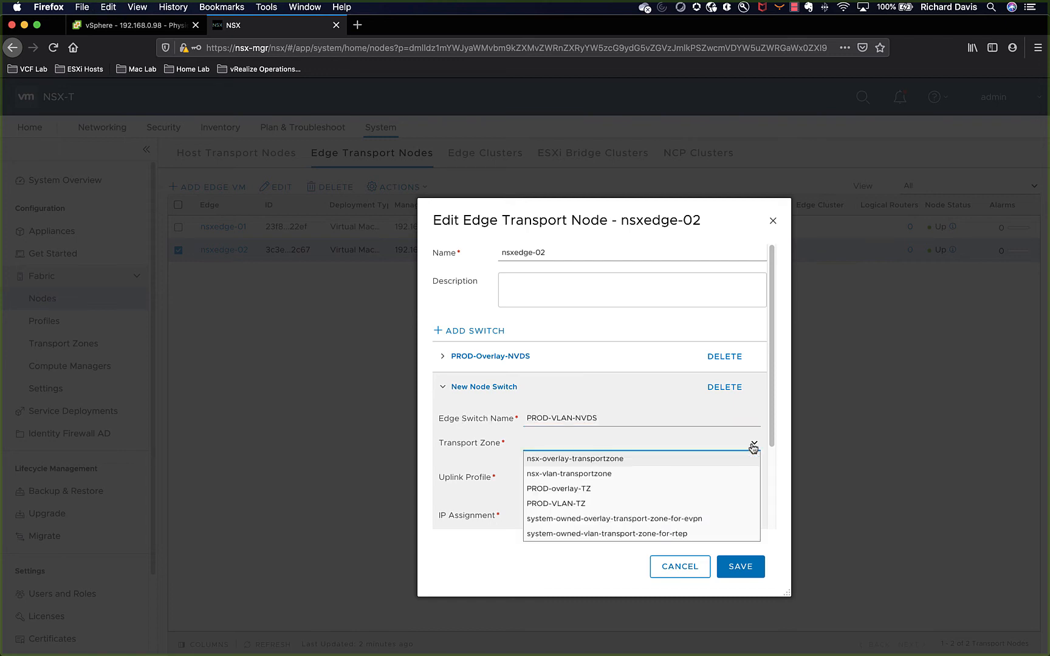
pyautogui.click(694, 503)
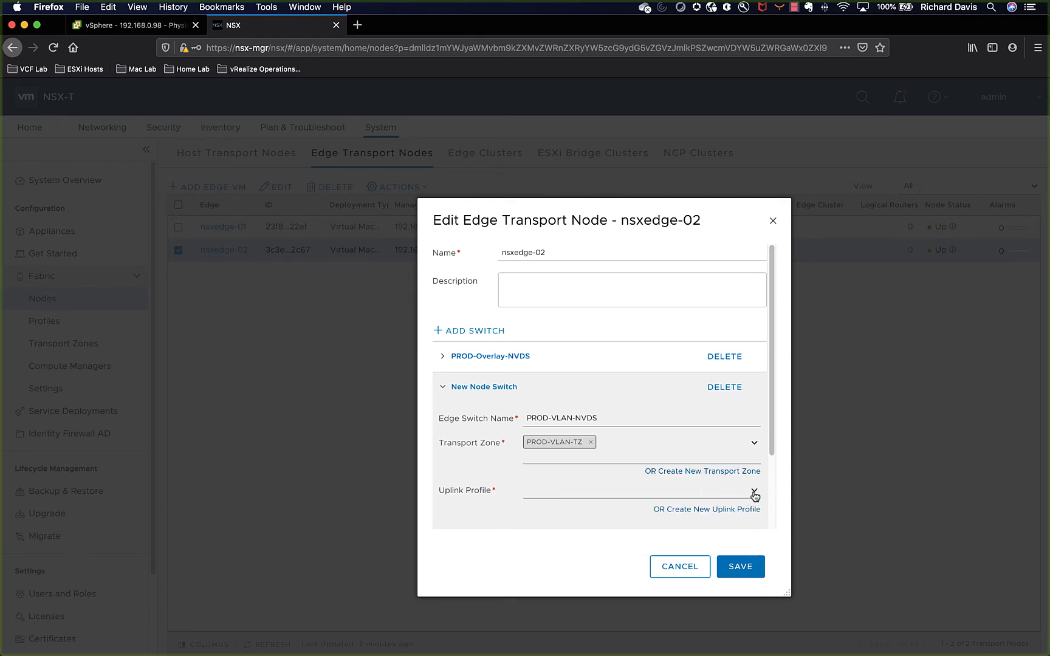
# Assign nsx-edge-single-nic-uplink-profile to the PROD-VLAN-NVDS switch and map its uplink-1 to pg-Edge-Uplinks.
pyautogui.click(754, 492)
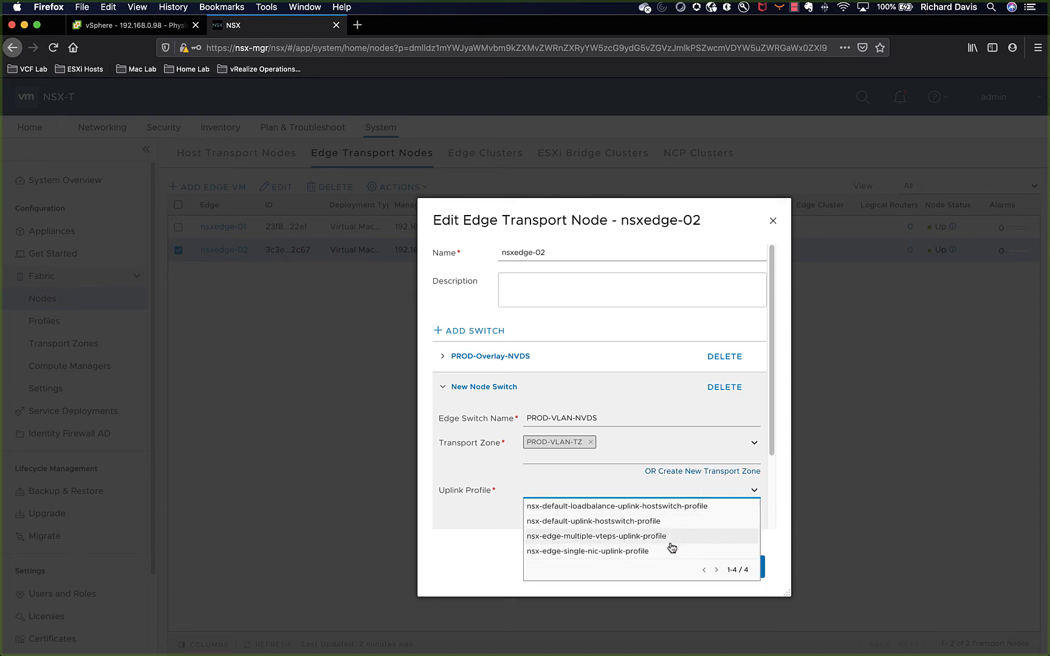
pyautogui.click(606, 548)
pyautogui.scroll(-3, 534, 504)
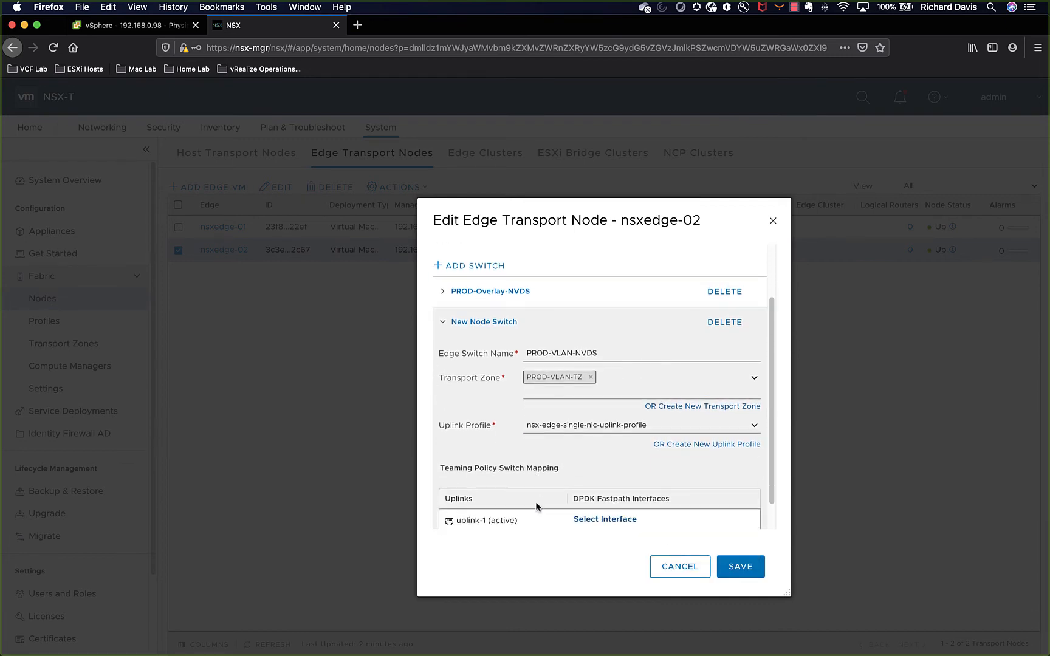
pyautogui.click(597, 488)
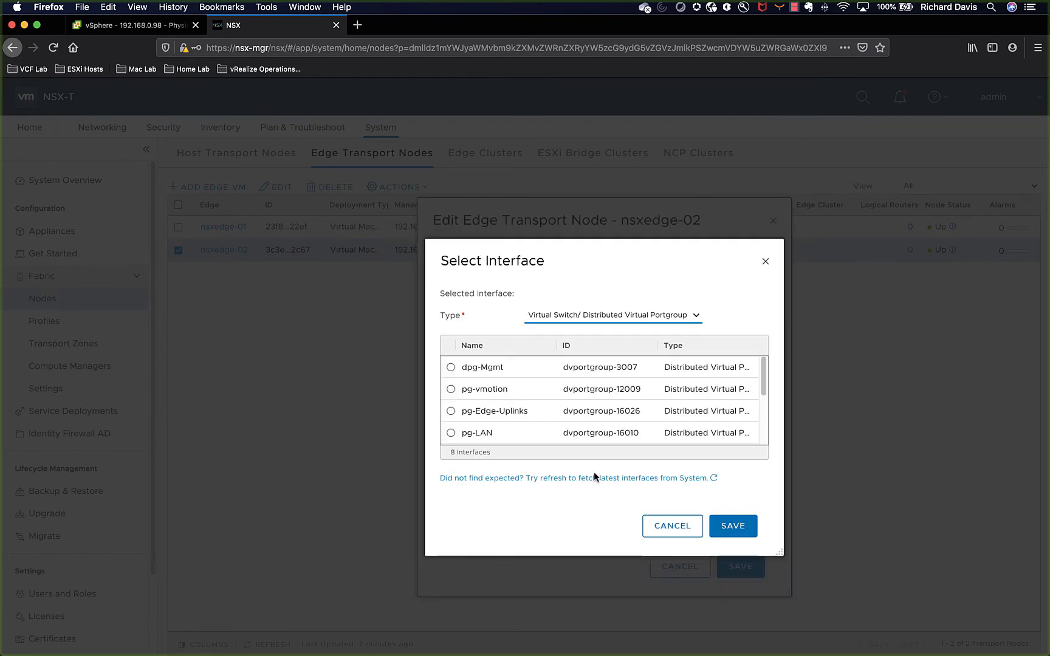
pyautogui.click(551, 410)
pyautogui.click(733, 526)
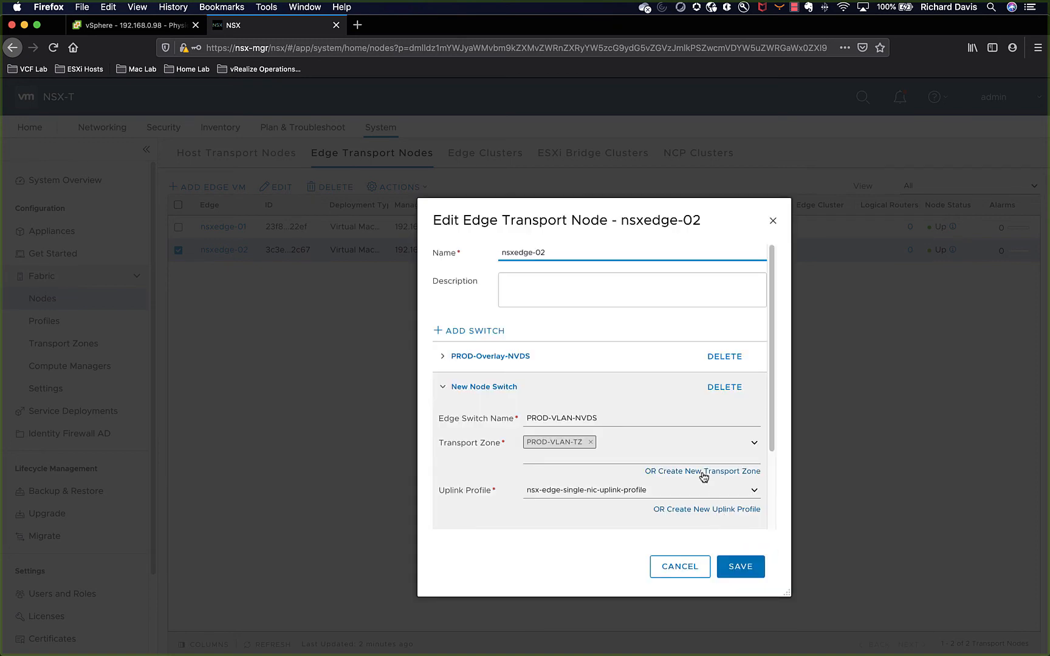
# Save the nsxedge-02 transport node with its new VLAN switch and refresh the edge node list.
pyautogui.scroll(-1, 703, 472)
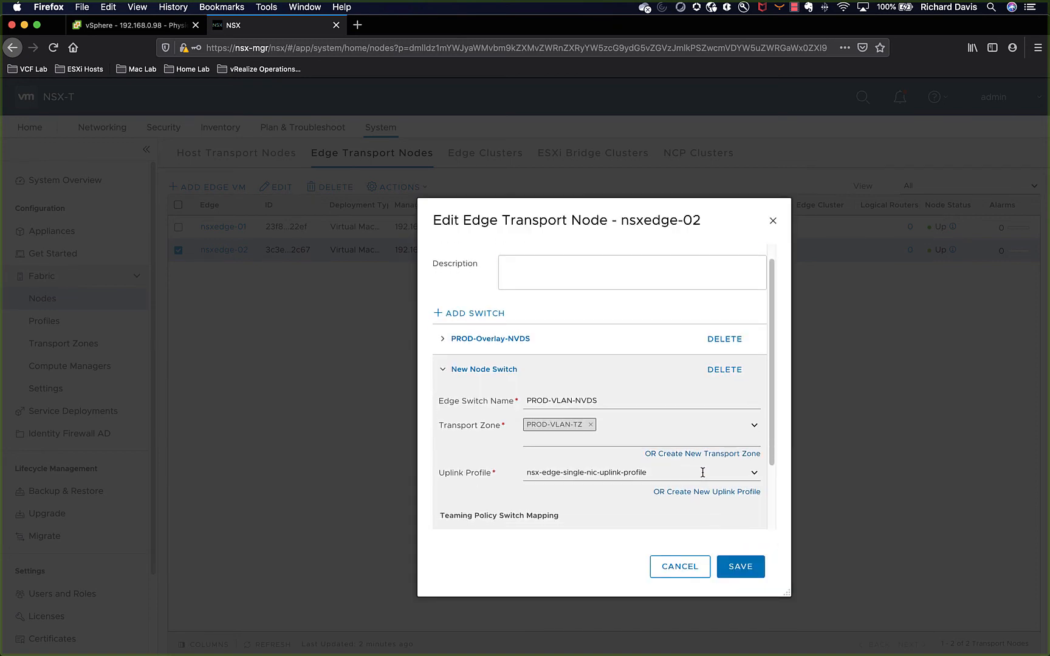
pyautogui.scroll(-4, 702, 472)
pyautogui.scroll(3, 703, 471)
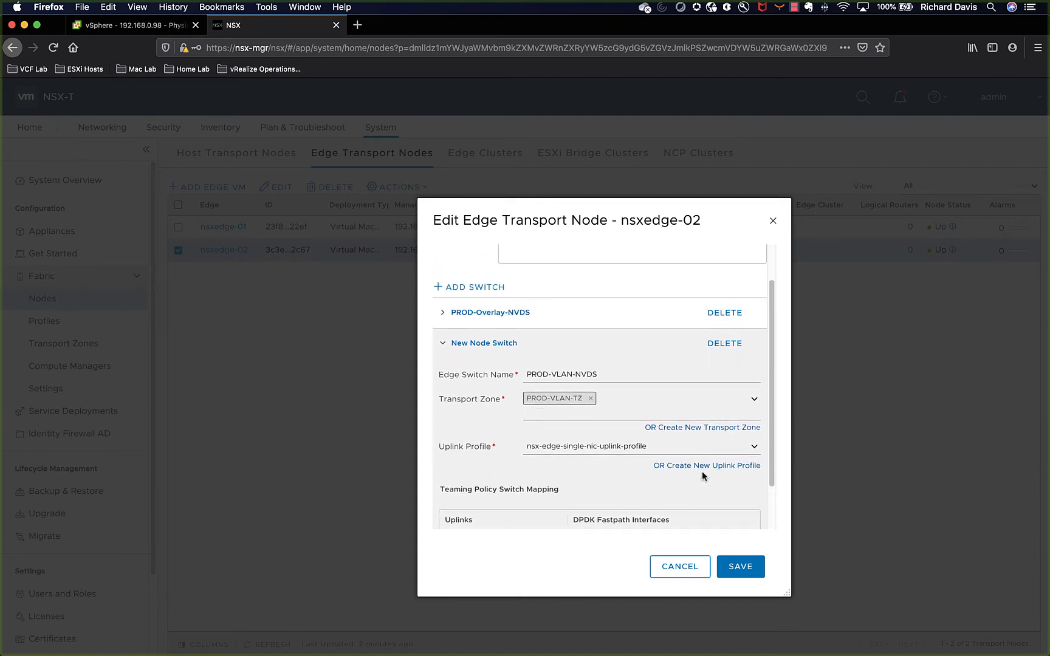
pyautogui.click(742, 565)
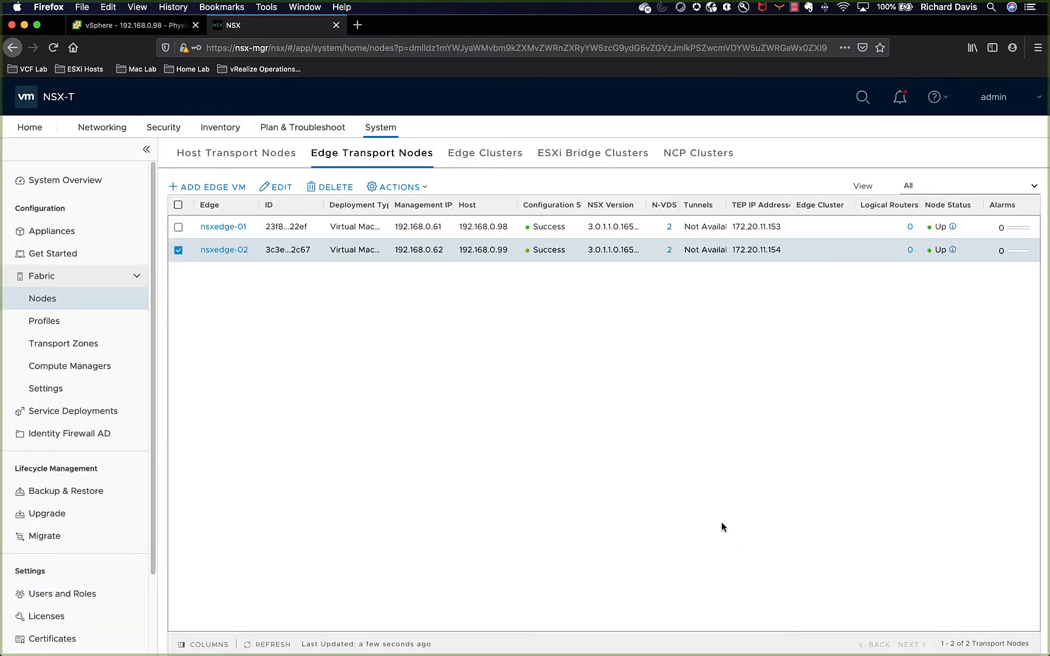
pyautogui.click(286, 644)
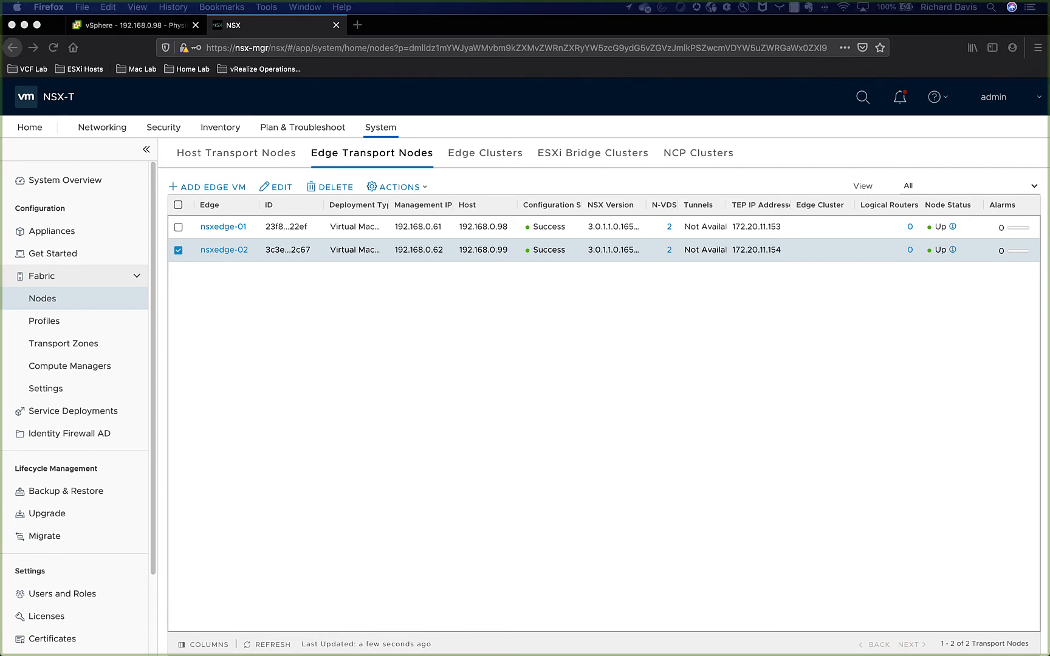
pyautogui.click(505, 317)
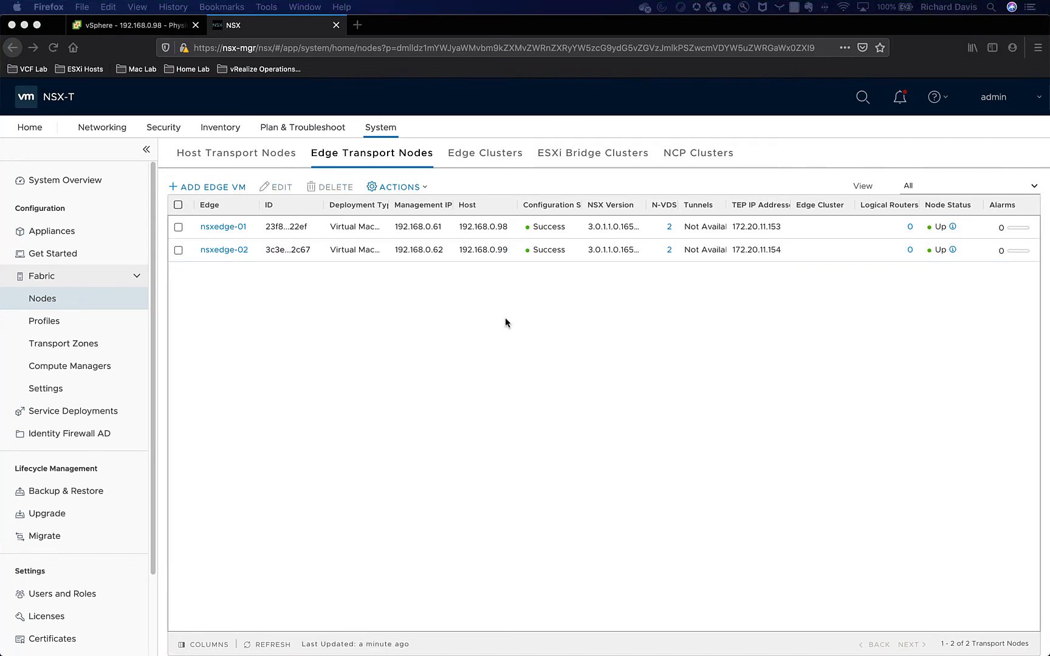
# Create an edge cluster named Edge-Cluster-01 containing nsxedge-01 and nsxedge-02, and refresh the cluster list.
pyautogui.click(491, 151)
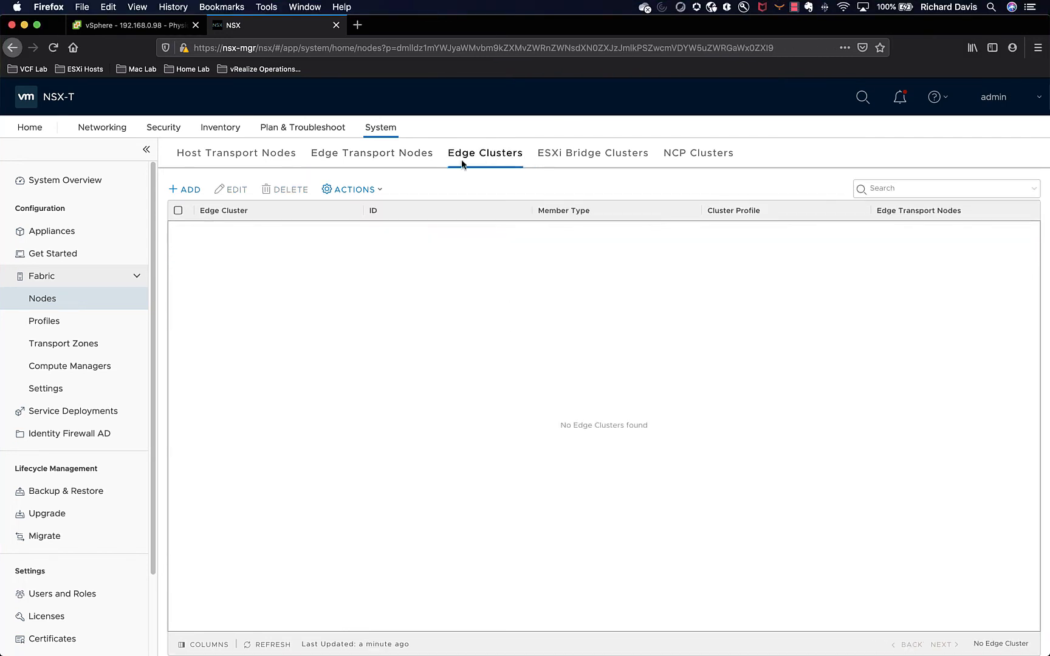
pyautogui.click(184, 190)
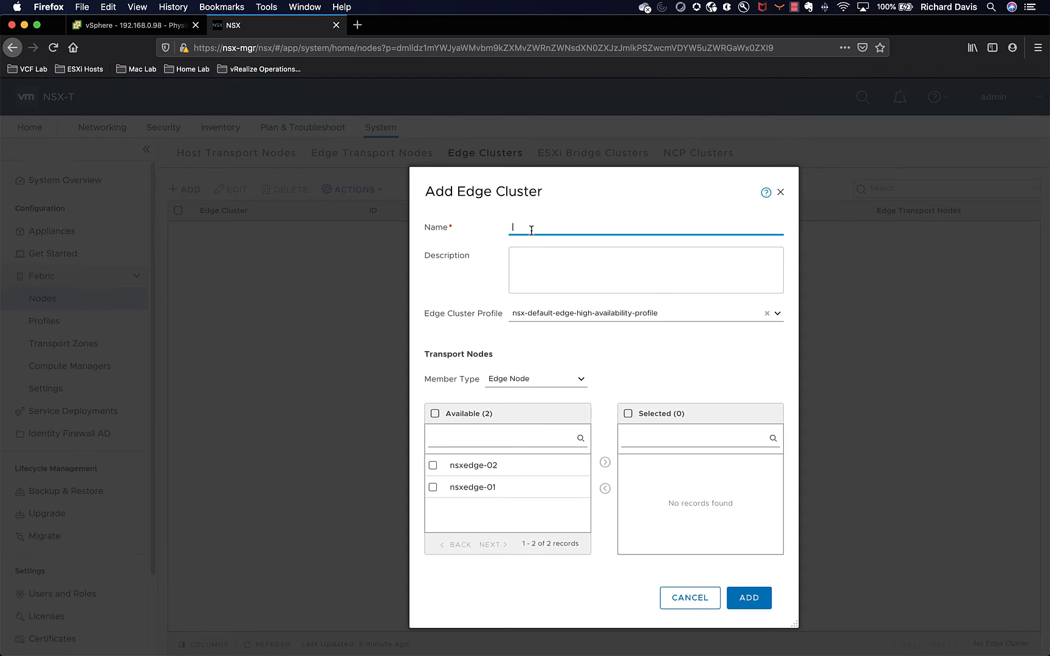
pyautogui.write('Edge-Cluster-01')
pyautogui.click(432, 465)
pyautogui.click(432, 487)
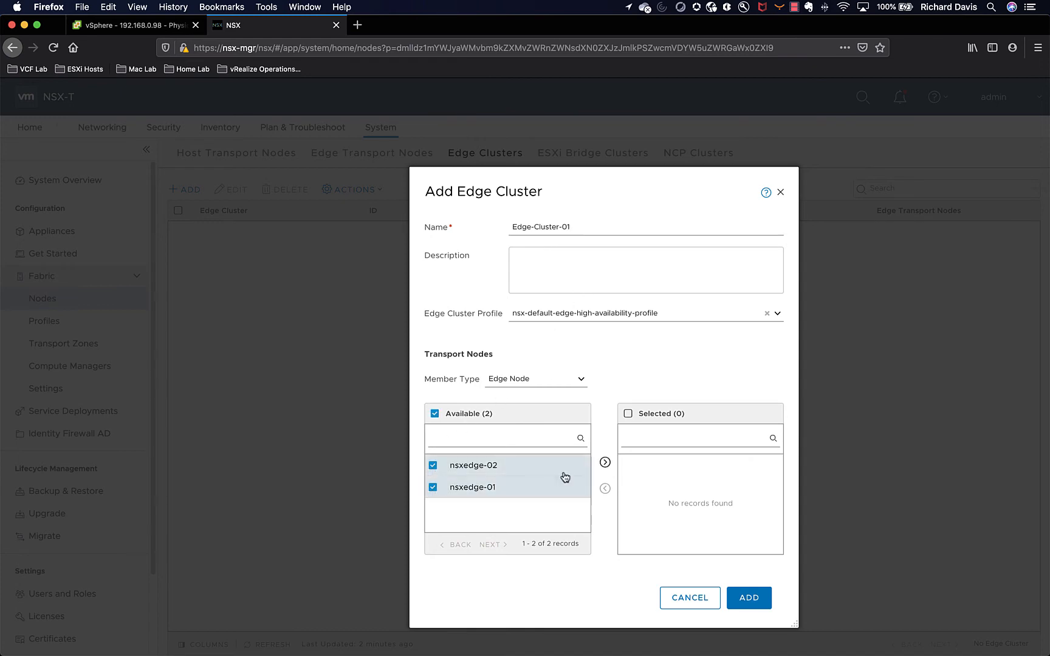
pyautogui.click(605, 463)
pyautogui.click(746, 589)
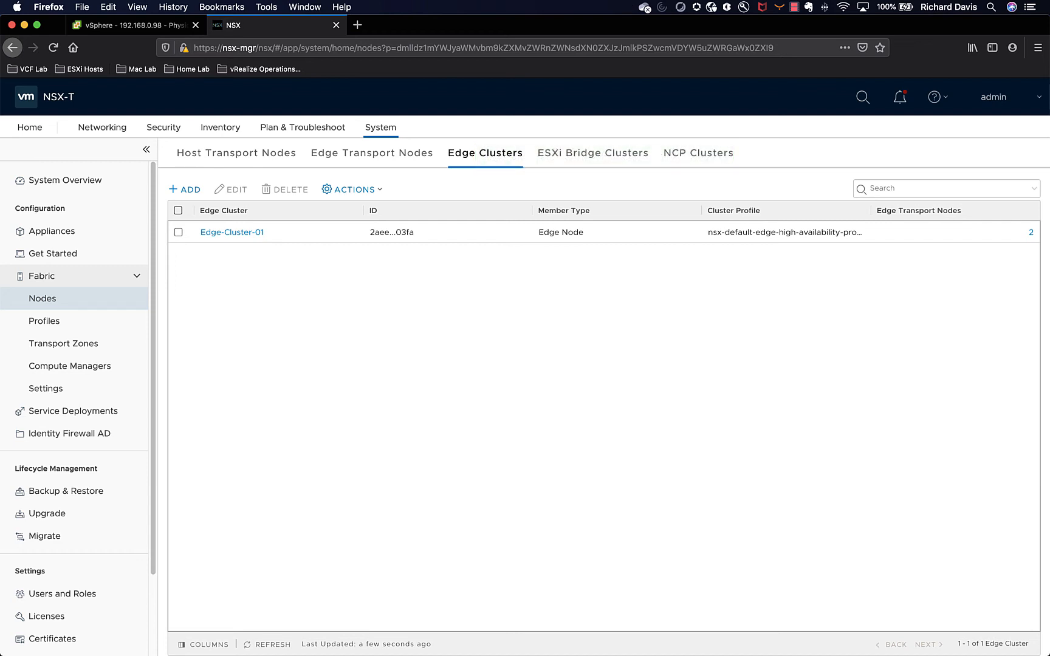
pyautogui.click(268, 644)
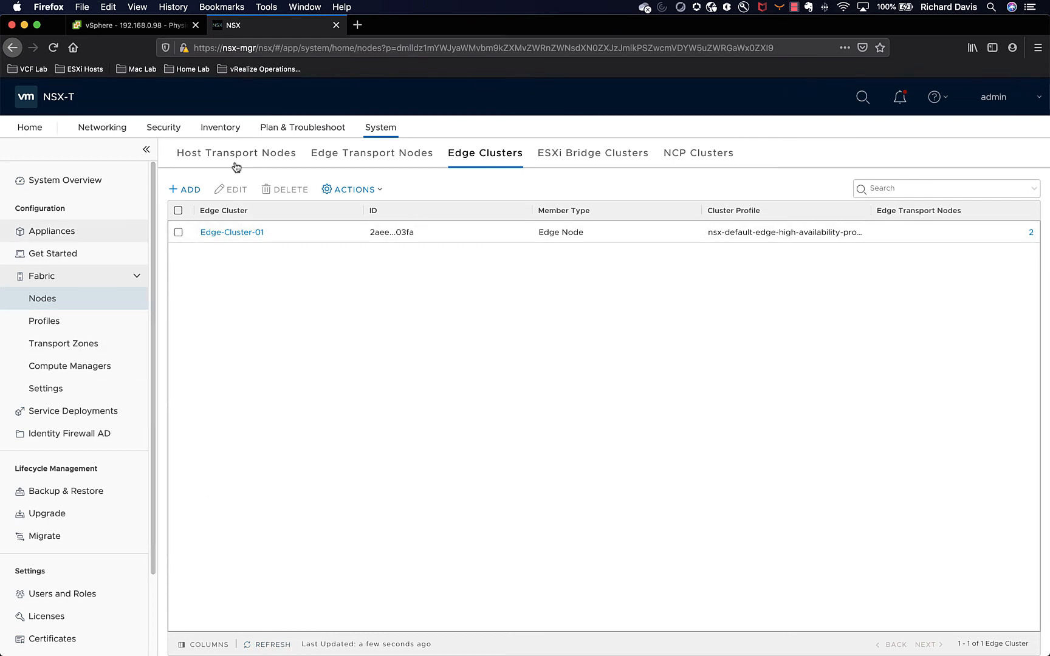
# Start a new Tier-1 gateway in the networking section and name it T1-GW-01.
pyautogui.click(115, 131)
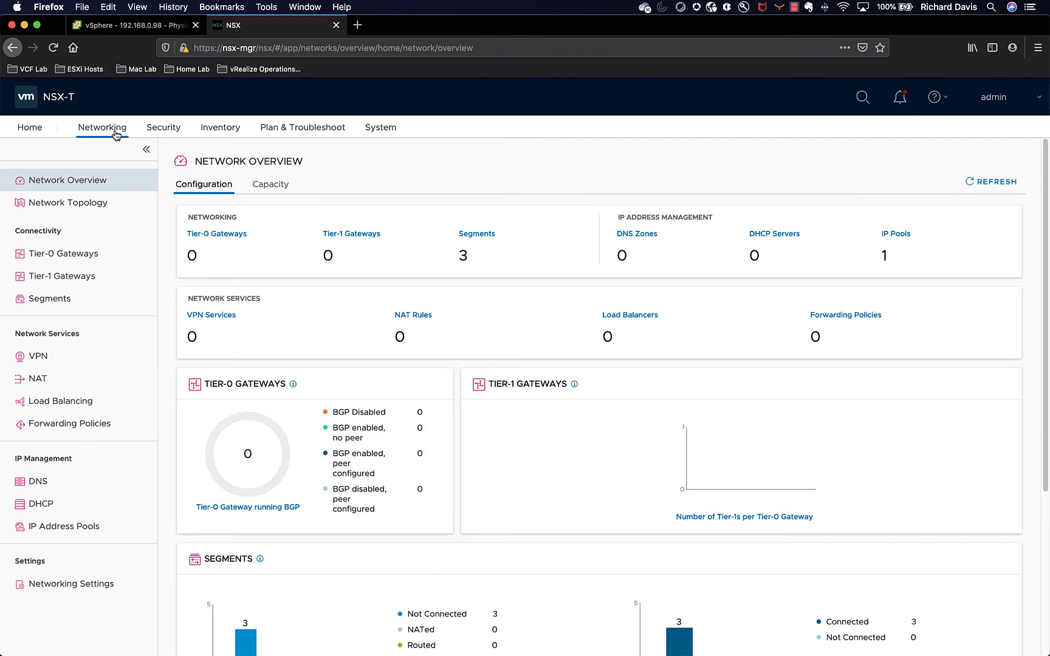
pyautogui.click(85, 279)
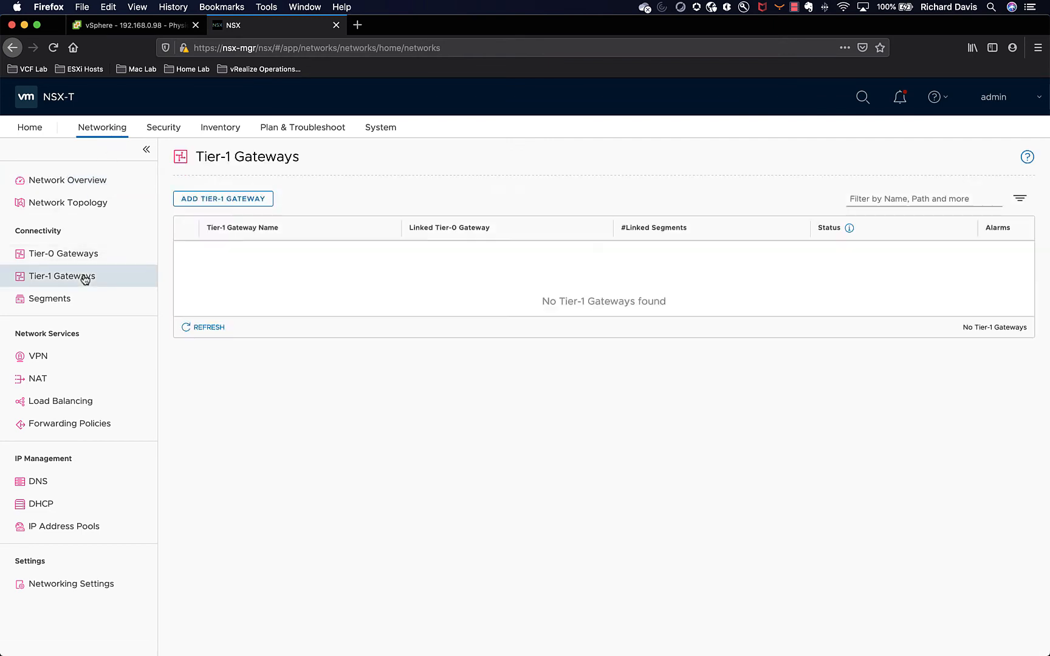
pyautogui.click(230, 205)
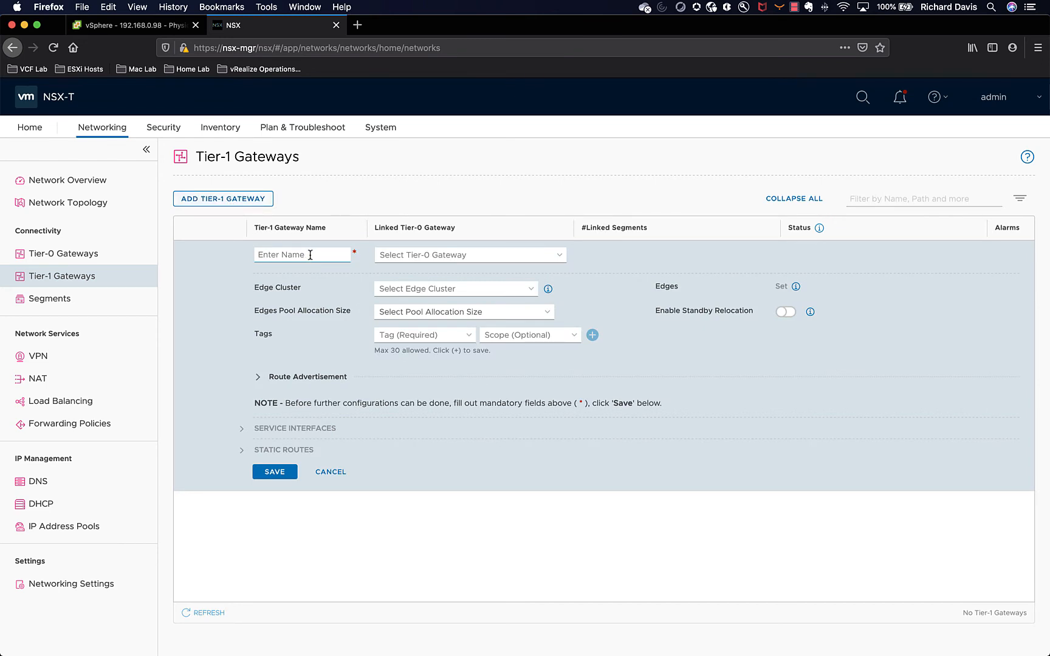
pyautogui.write('T1-')
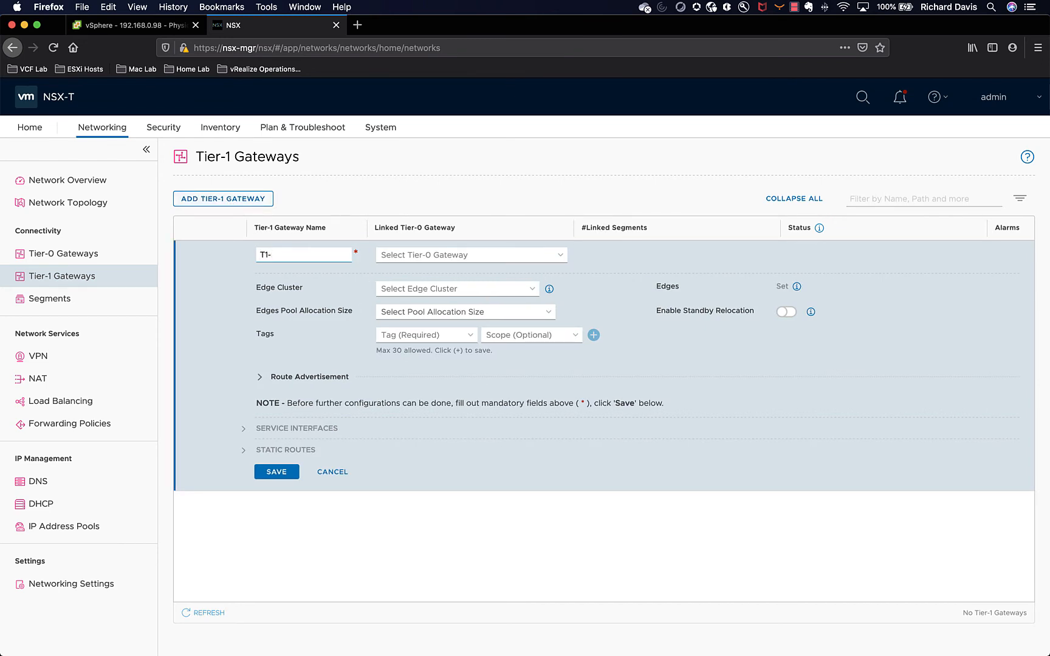
pyautogui.write('GW-01')
# Enable route advertisement of all static routes and all connected segments and service ports, and save the gateway without further configuration.
pyautogui.click(290, 379)
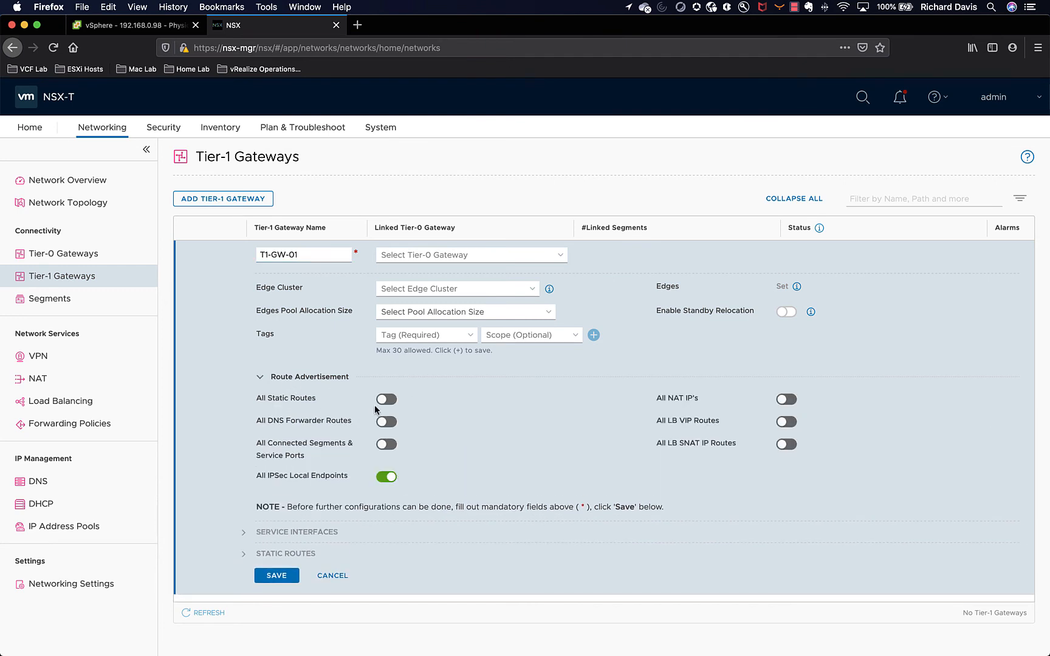
pyautogui.click(384, 400)
pyautogui.click(385, 447)
pyautogui.click(283, 576)
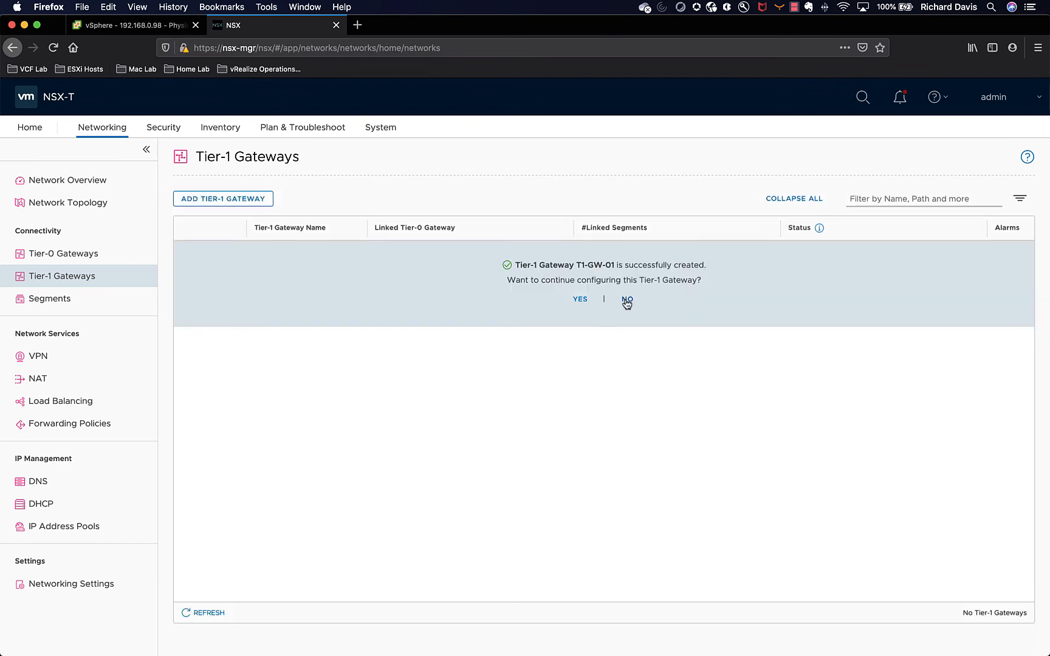
pyautogui.click(626, 302)
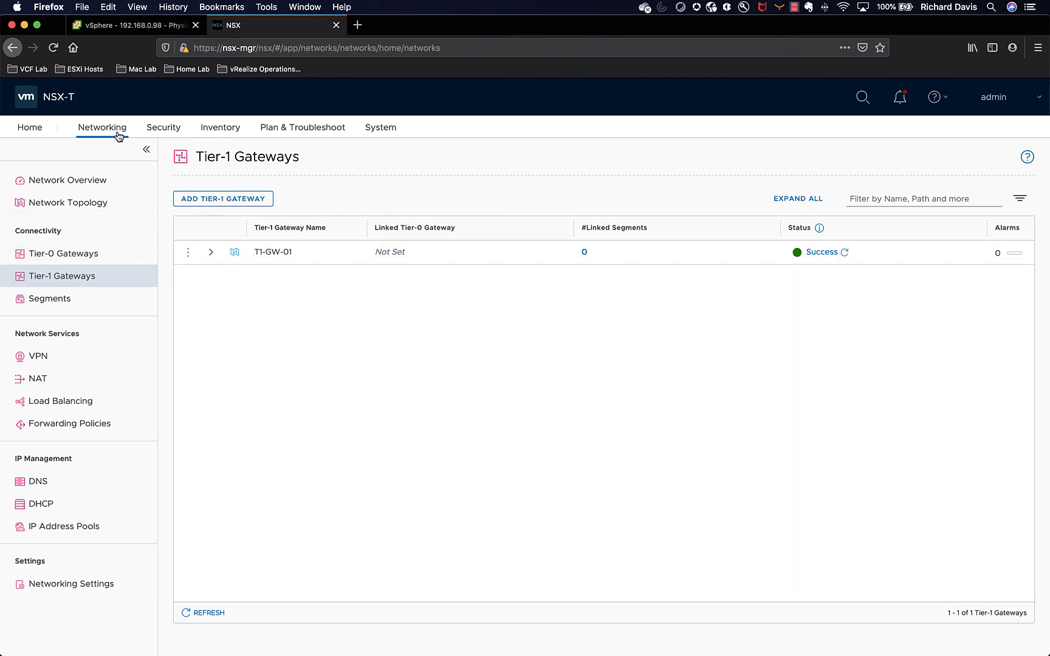
# Edit Web-segment to use T1-GW-01 as its connected gateway, save the change and finish editing.
pyautogui.click(51, 309)
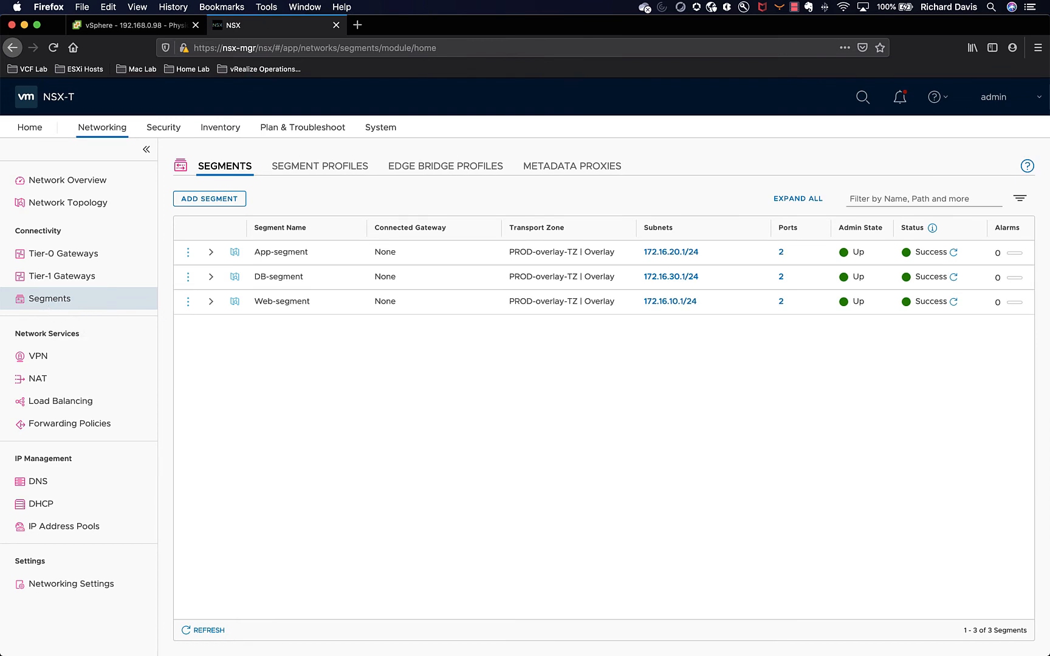
pyautogui.click(188, 303)
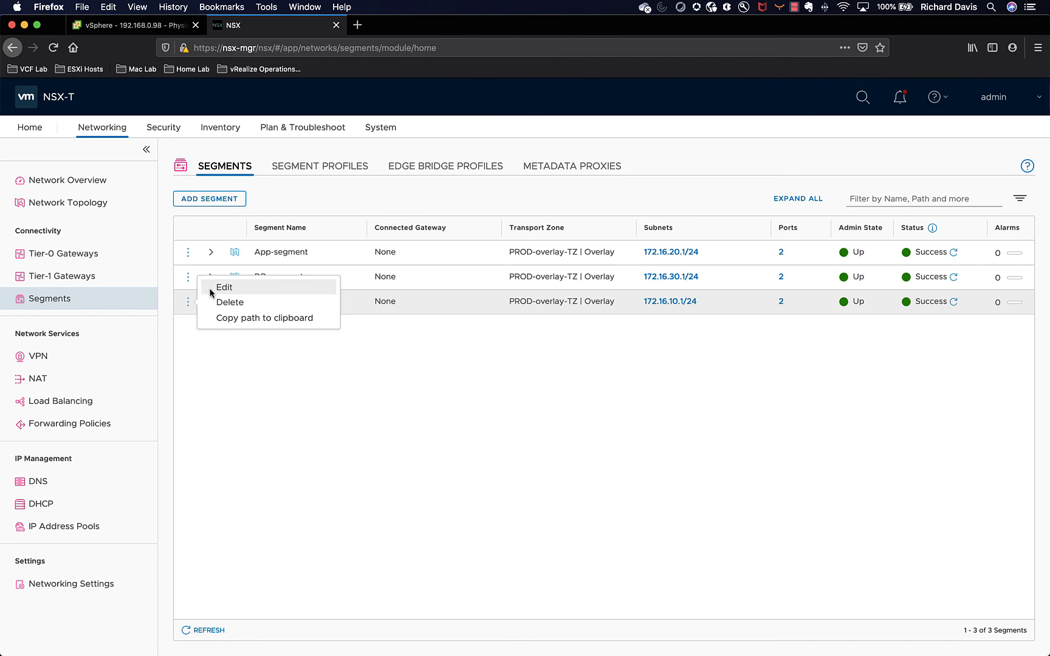
pyautogui.click(210, 292)
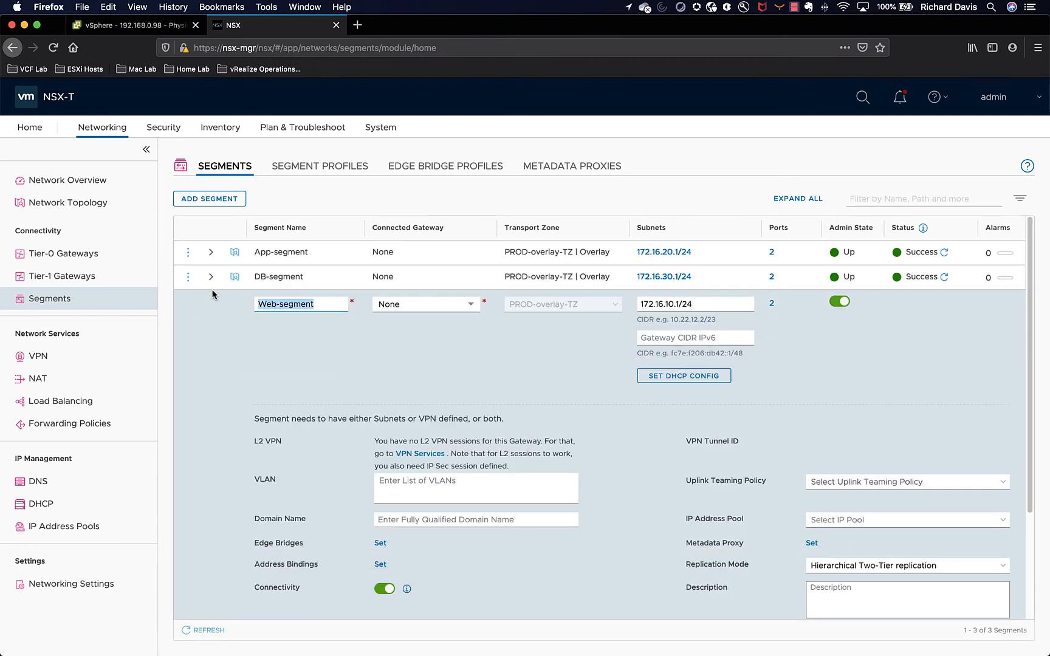
pyautogui.click(473, 305)
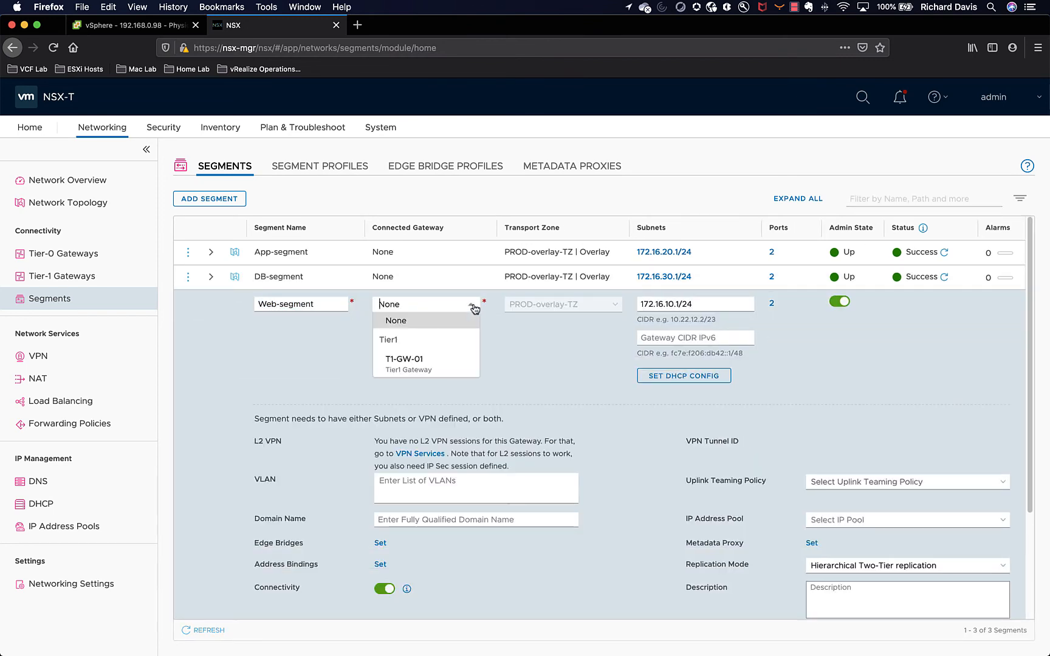
pyautogui.click(445, 359)
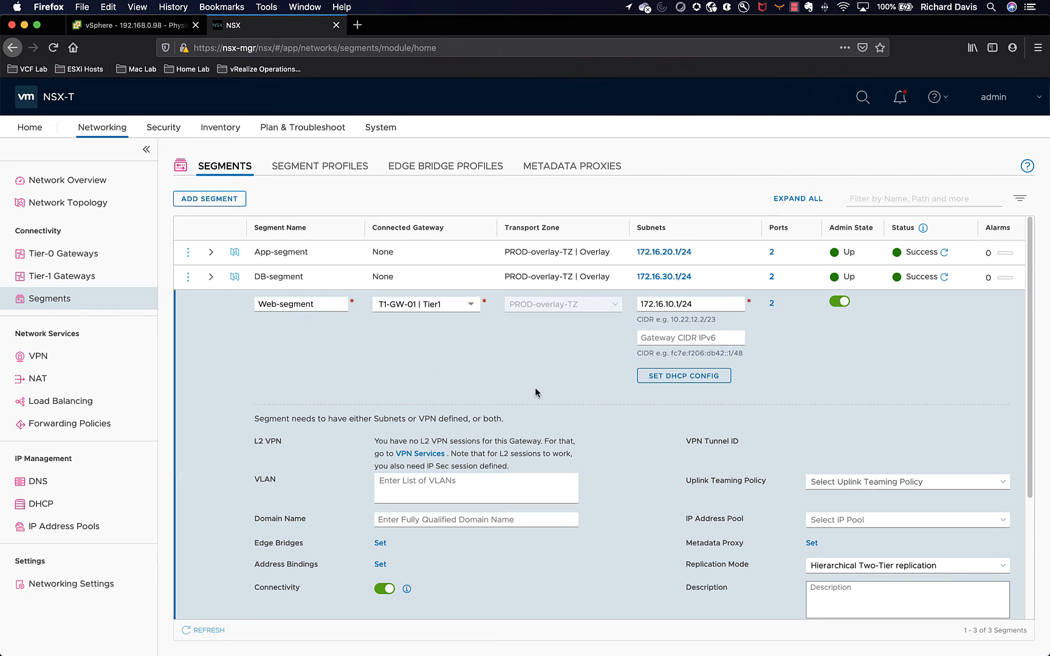
pyautogui.scroll(-3, 536, 392)
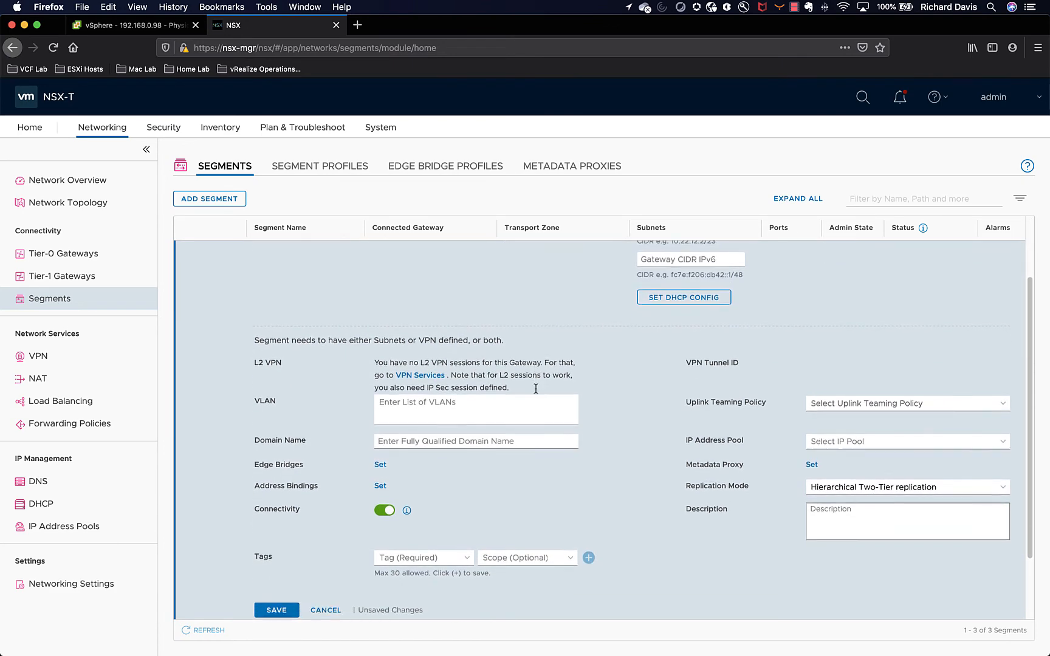
pyautogui.scroll(-3, 536, 389)
pyautogui.click(287, 535)
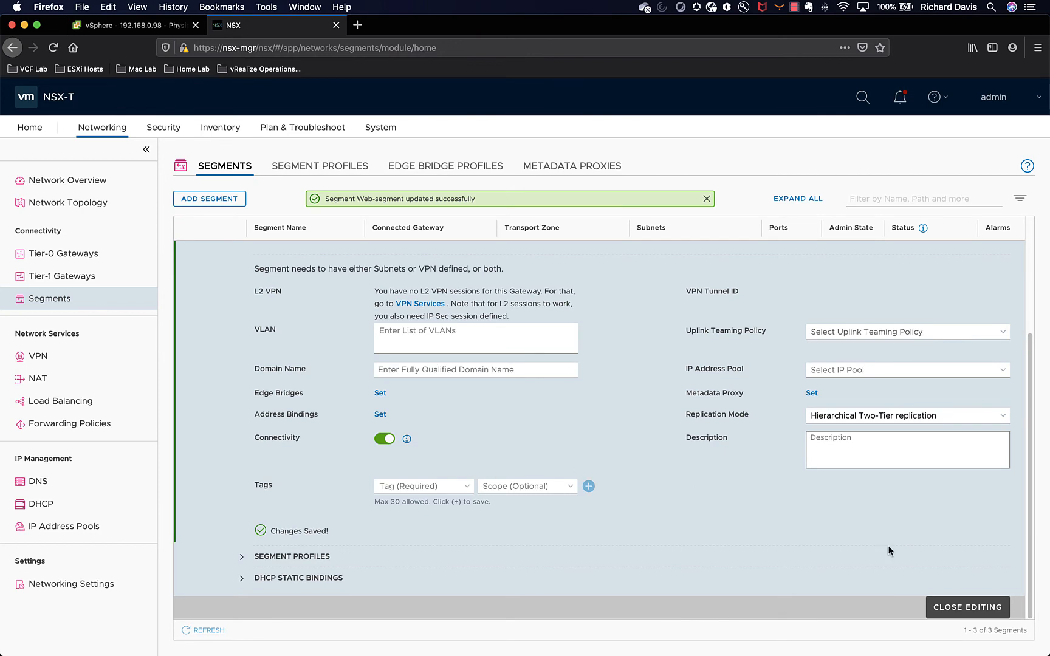
pyautogui.click(955, 608)
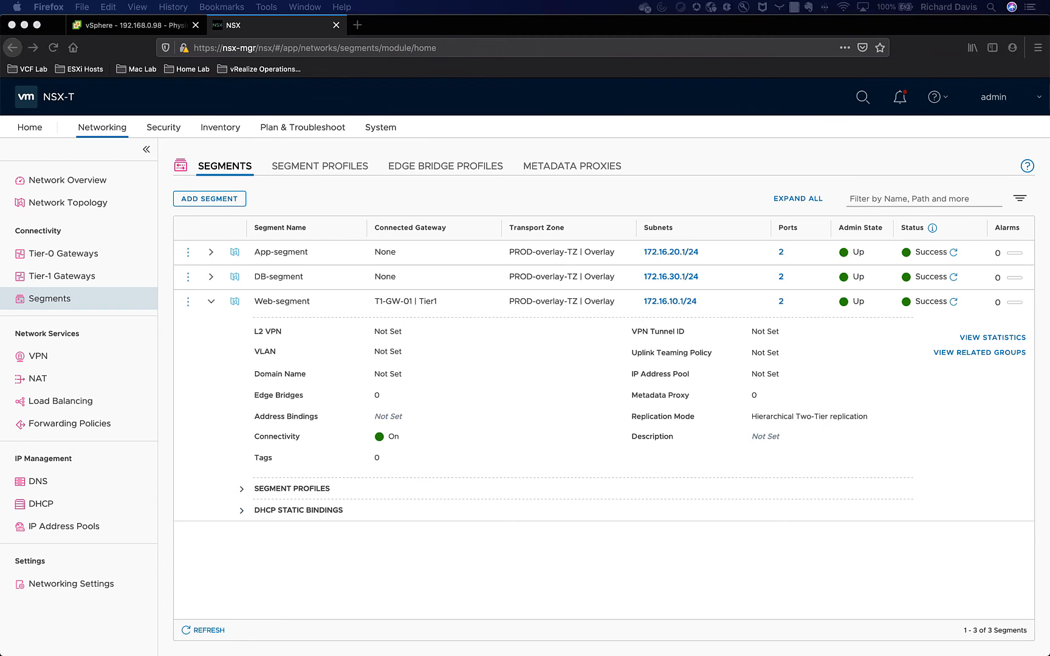
# Set App-segment's connected gateway to T1-GW-01 and save the change.
pyautogui.click(188, 252)
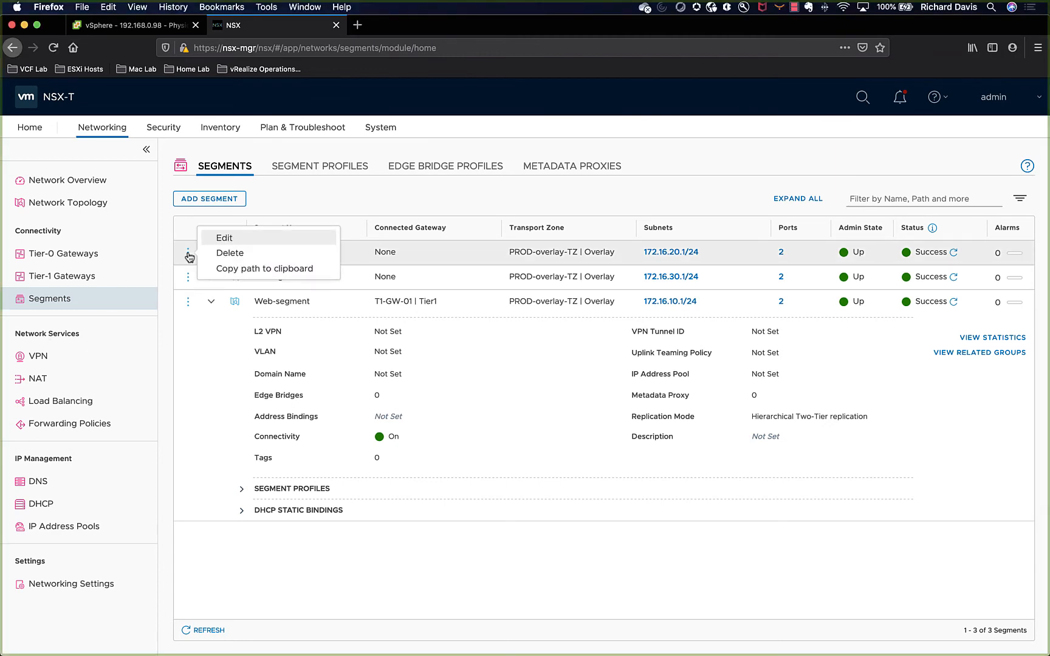
pyautogui.click(210, 237)
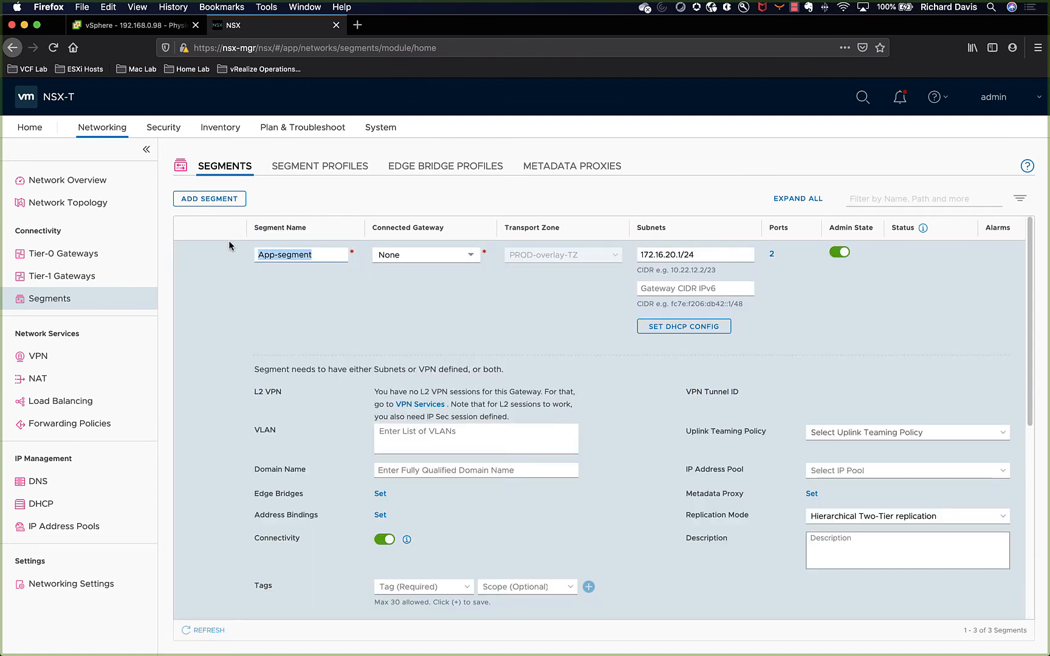
pyautogui.click(450, 255)
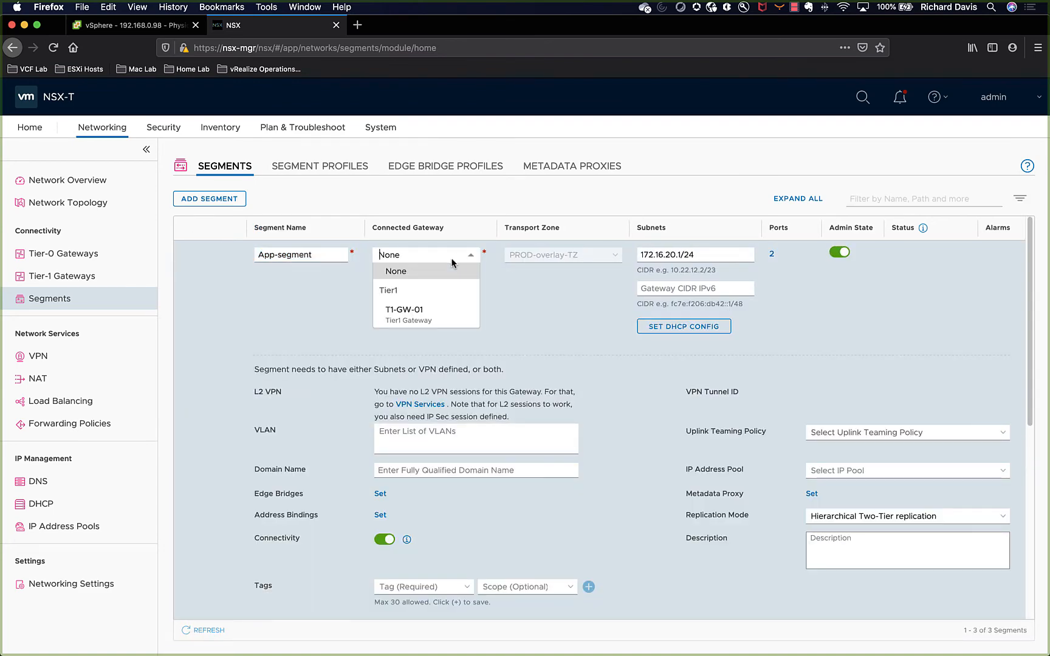
pyautogui.click(438, 297)
pyautogui.scroll(-6, 463, 381)
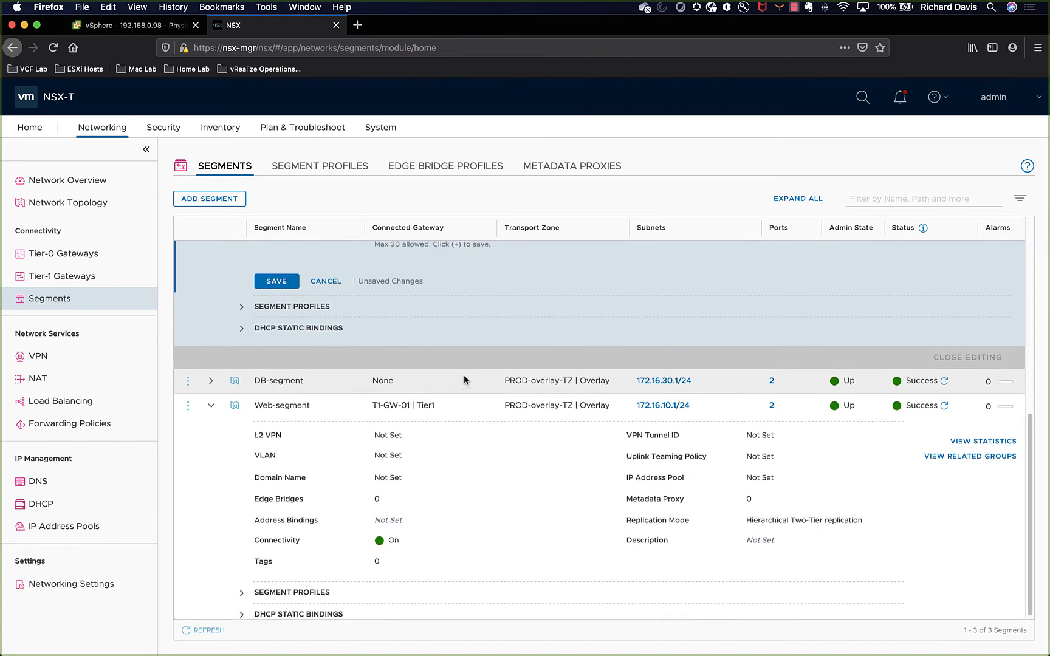
pyautogui.scroll(3, 463, 381)
pyautogui.scroll(3, 464, 379)
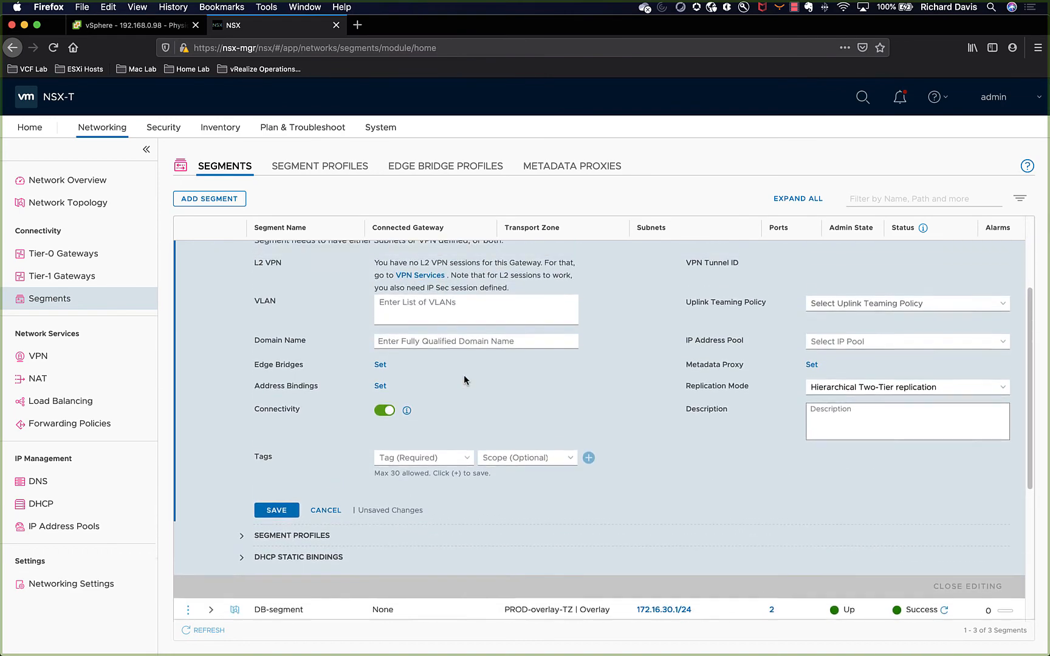
pyautogui.scroll(-4, 464, 374)
pyautogui.click(291, 438)
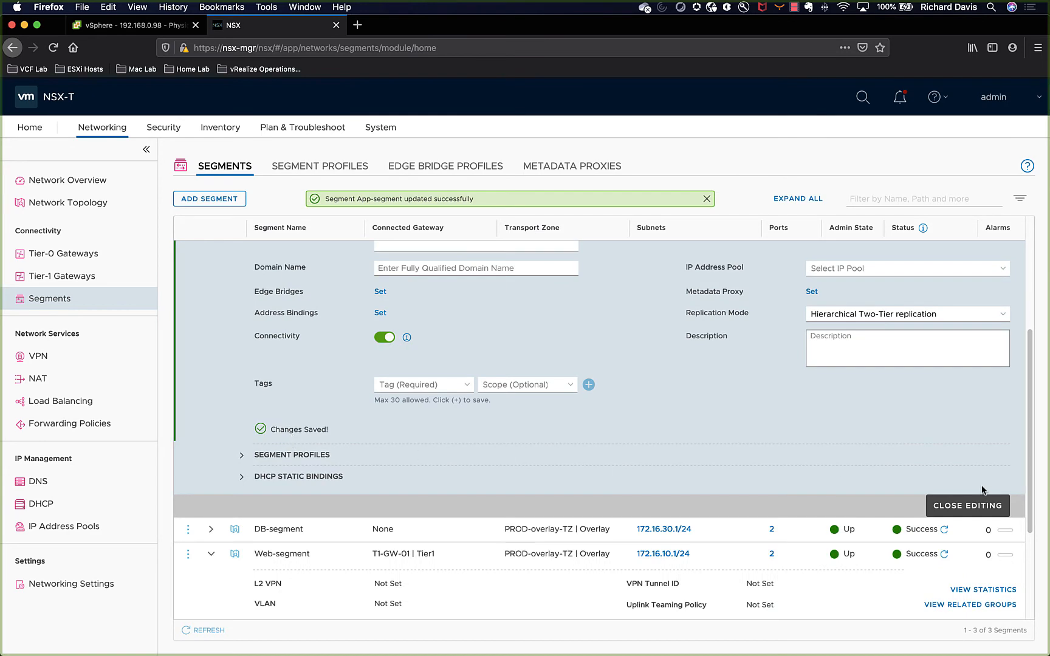
# Finish editing App-segment, set DB-segment's connected gateway to T1-GW-01, save the change and close the editing.
pyautogui.click(970, 507)
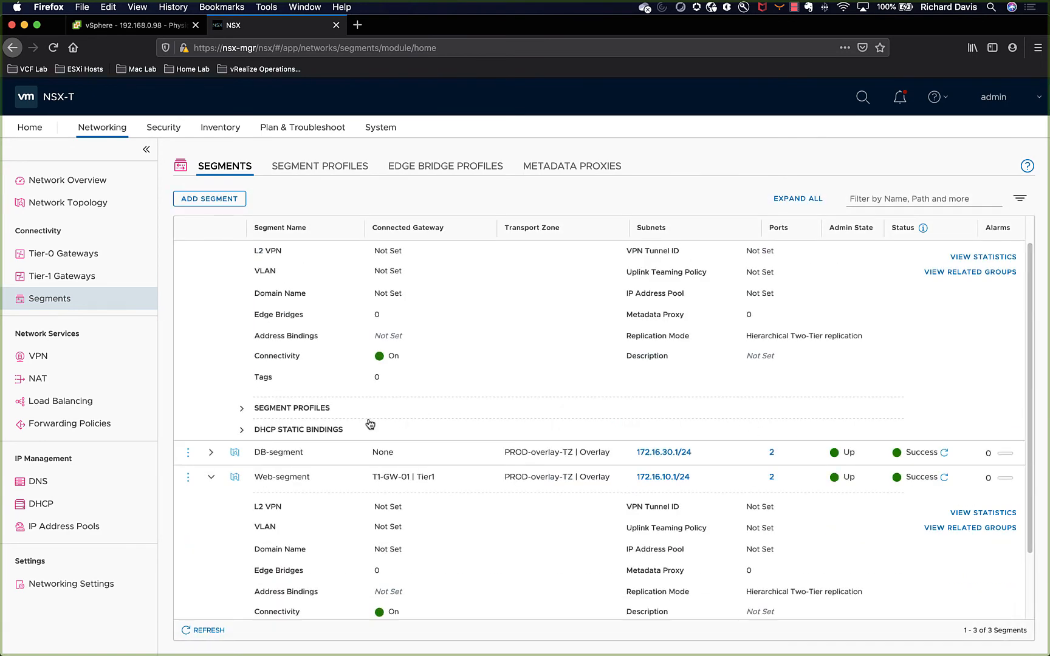
pyautogui.click(188, 453)
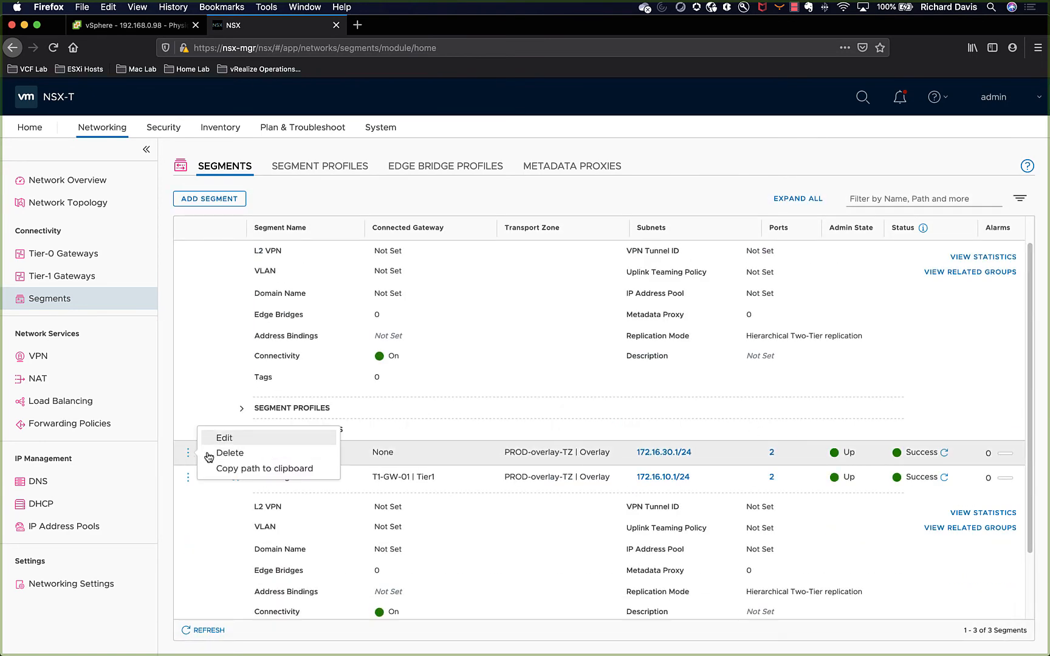
pyautogui.click(216, 438)
pyautogui.click(428, 456)
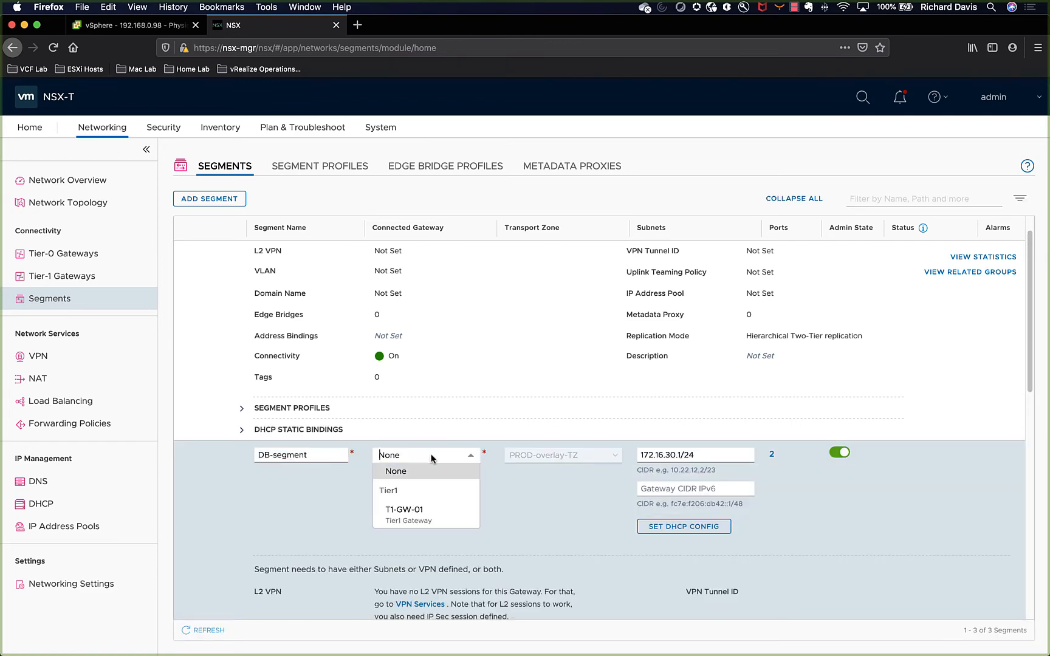
pyautogui.click(404, 510)
pyautogui.scroll(-6, 493, 501)
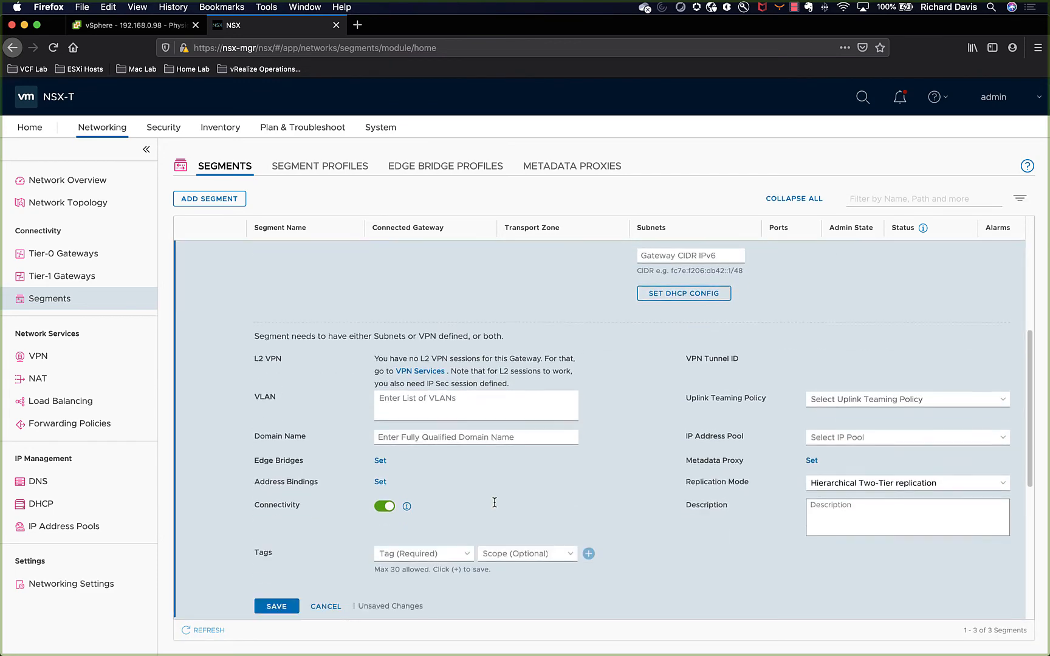
pyautogui.click(277, 549)
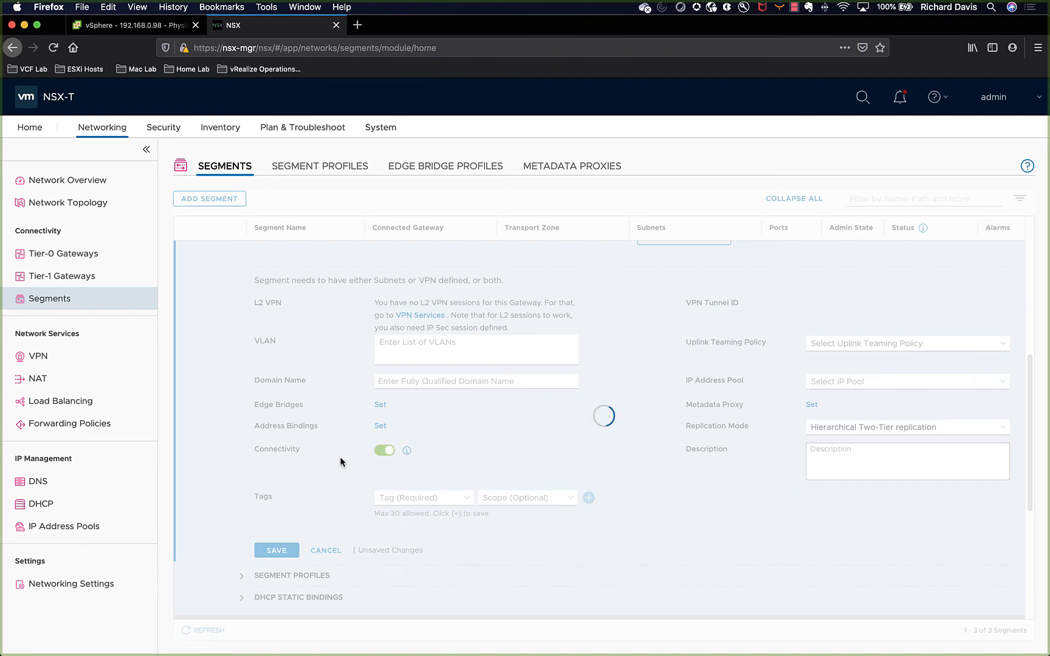
pyautogui.scroll(-1, 634, 436)
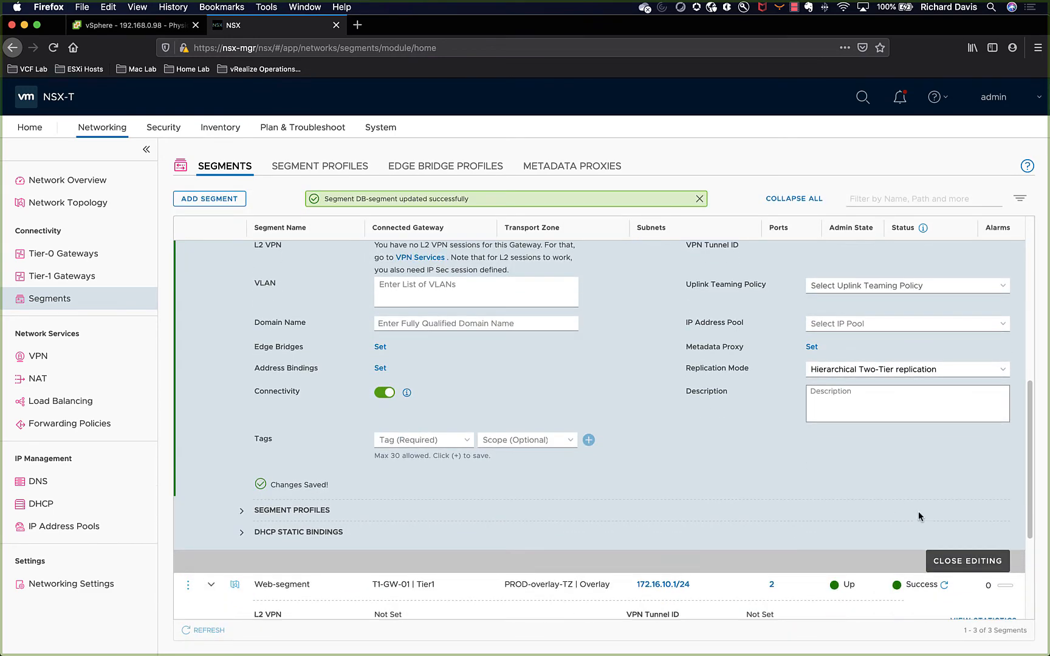
pyautogui.click(946, 563)
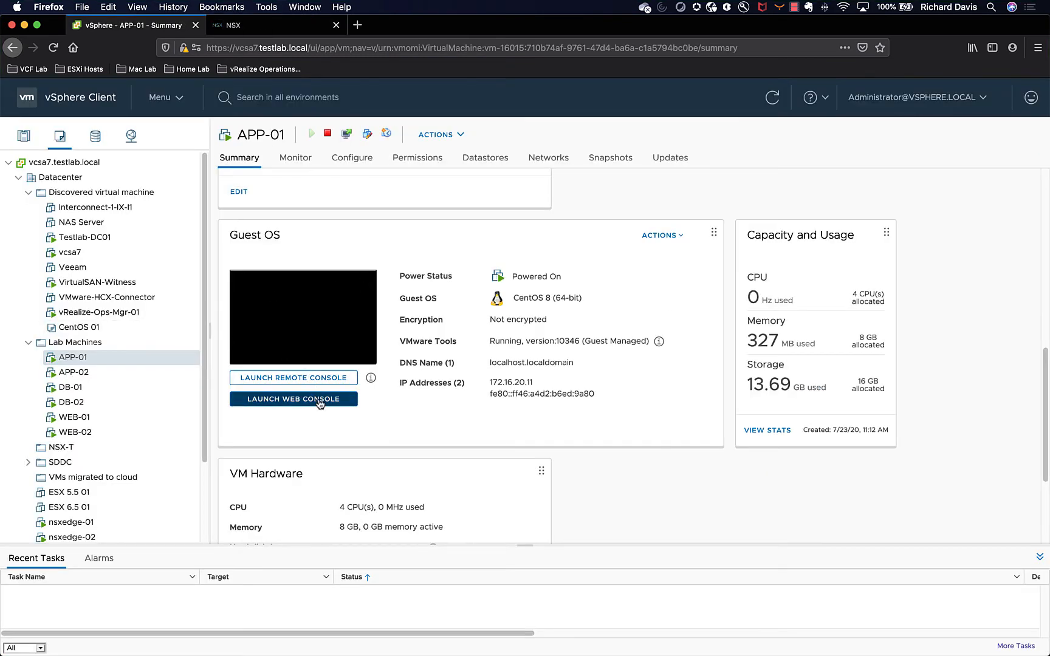
# Open APP-01's web console from the vSphere Client and start a terminal in the guest.
pyautogui.click(317, 401)
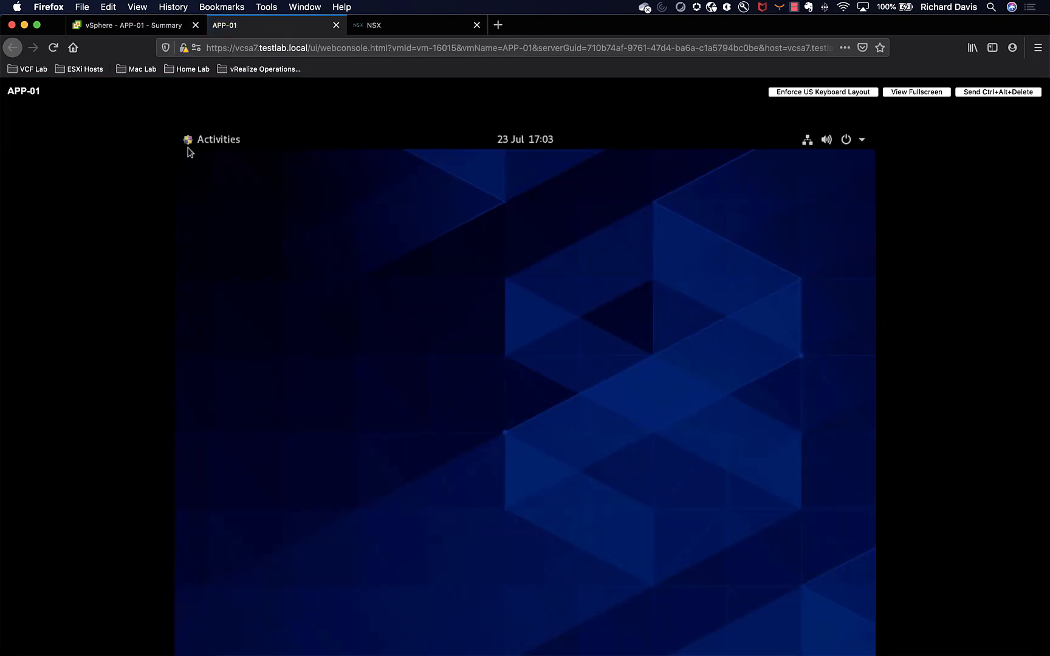
pyautogui.click(191, 145)
pyautogui.click(211, 510)
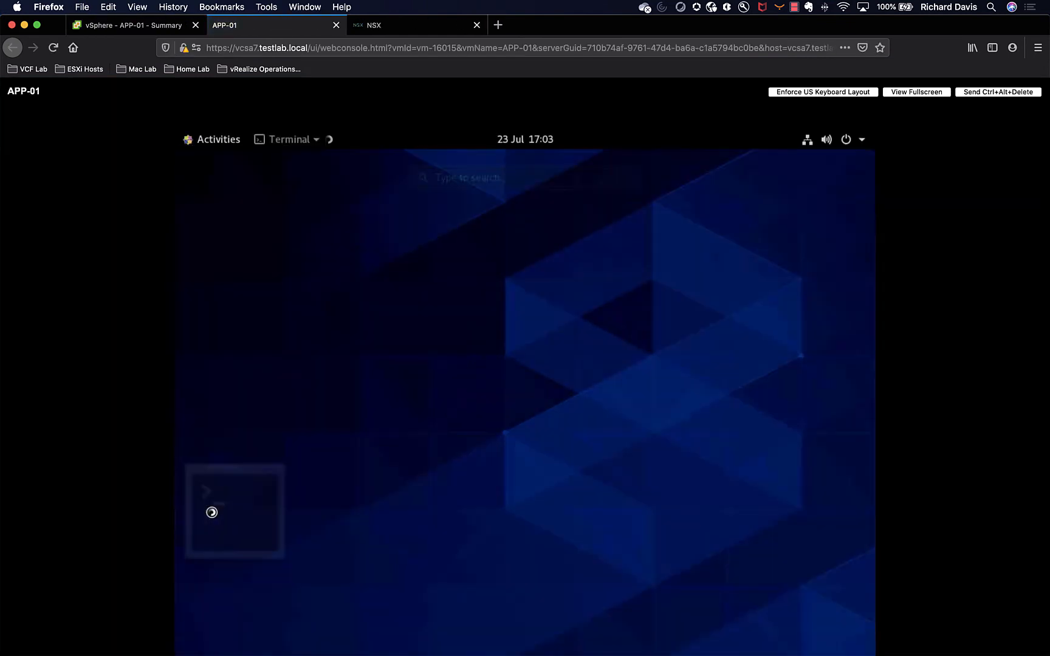
# Ping 172.16.30.11 from APP-01 and stop the ping after a few replies.
pyautogui.write('ping ')
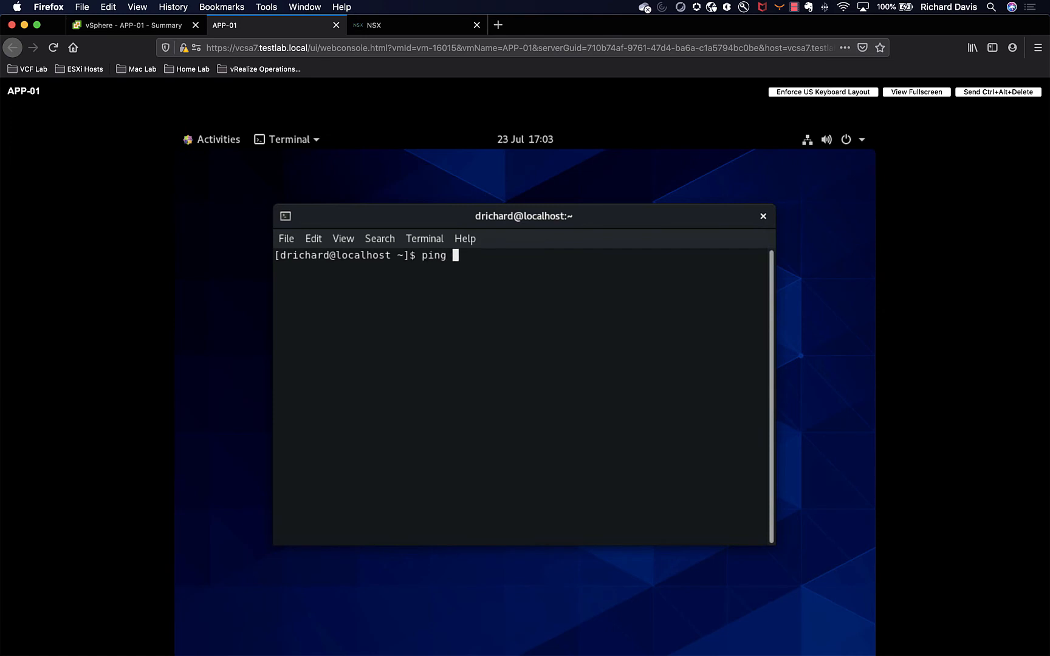
pyautogui.write('172.16.30.11')
pyautogui.press('Return')
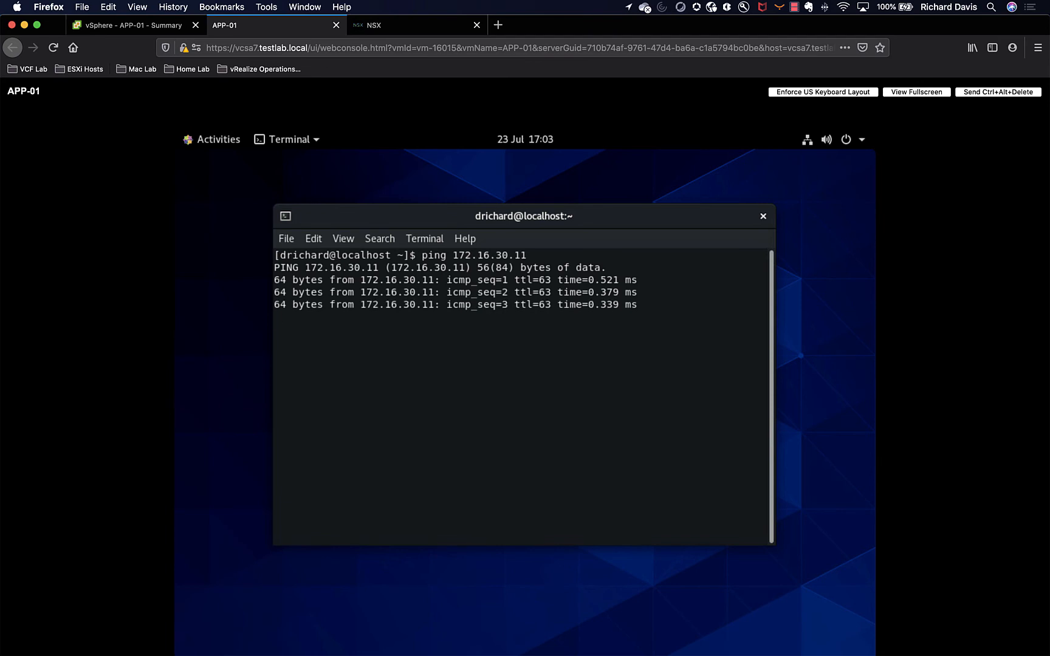
pyautogui.hotkey('ctrl', 'c')
# Reuse the previous command on APP-01 to ping 172.16.20.11, stopping it after a few replies.
pyautogui.press('Up')
pyautogui.press('BackSpace')
pyautogui.press('BackSpace')
pyautogui.press('BackSpace')
pyautogui.press('BackSpace')
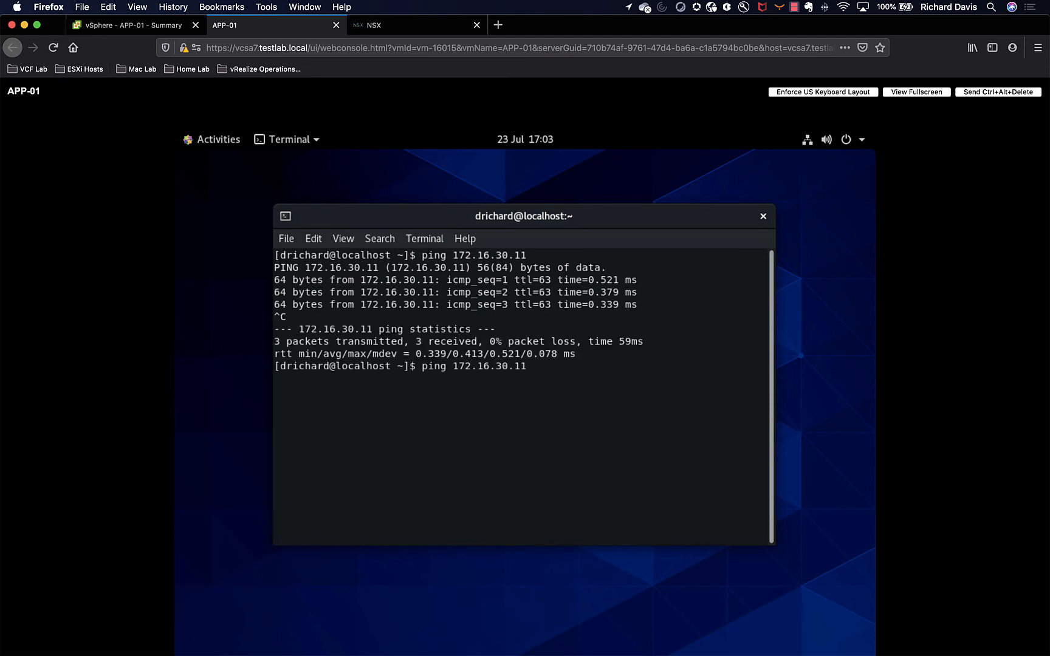
pyautogui.press('BackSpace')
pyautogui.write('20.11')
pyautogui.press('Return')
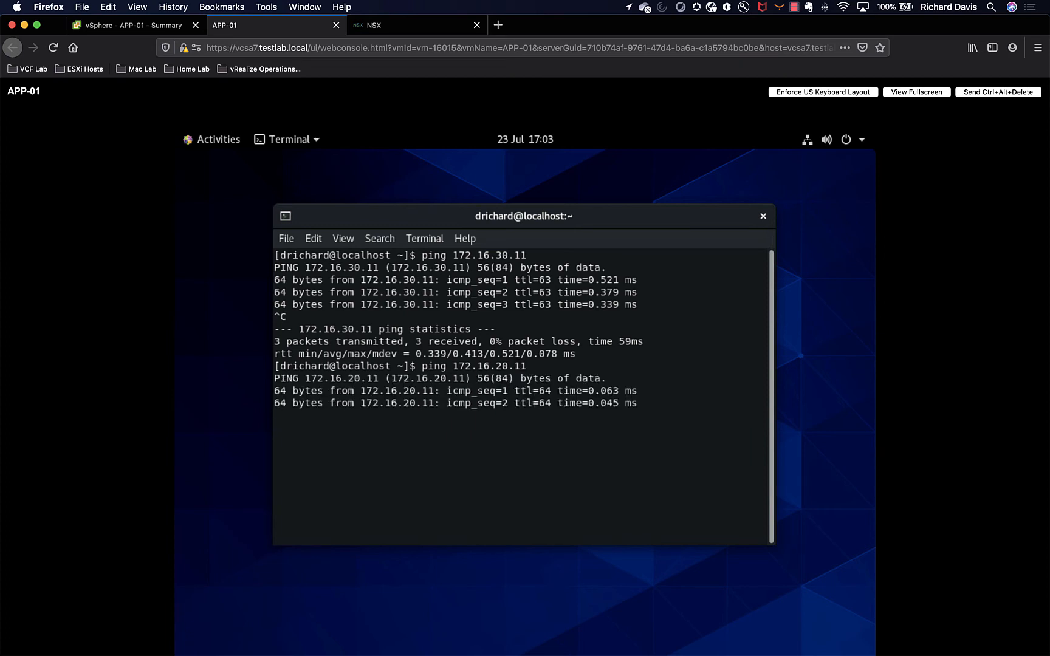
pyautogui.hotkey('ctrl', 'c')
pyautogui.press('Up')
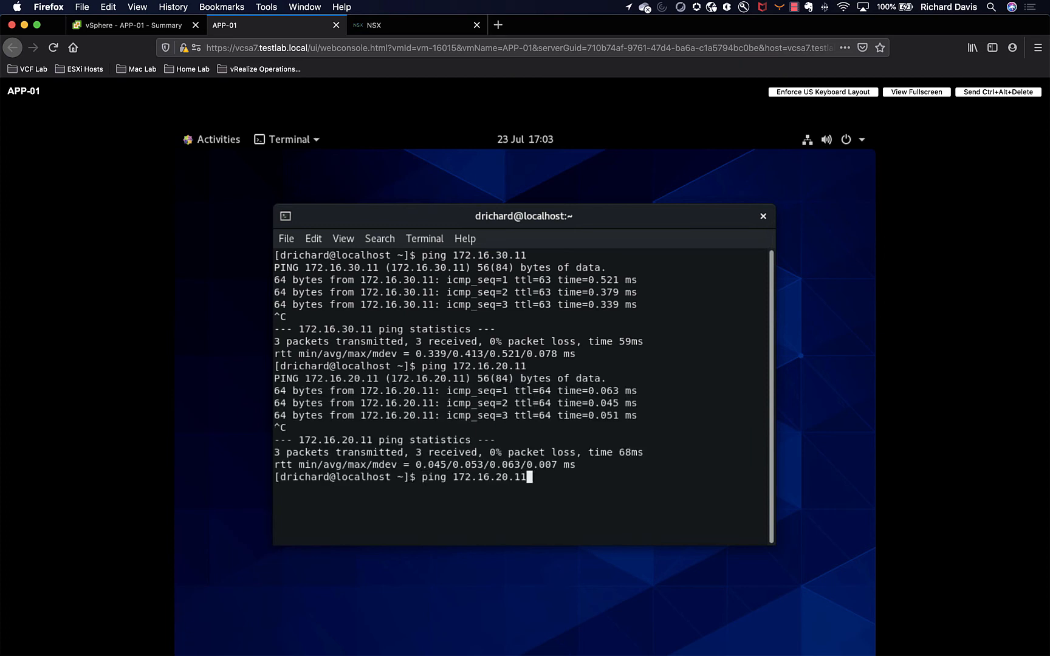
# Return to the vSphere Client, select the DB-01 virtual machine and open its web console.
pyautogui.click(152, 28)
pyautogui.click(131, 389)
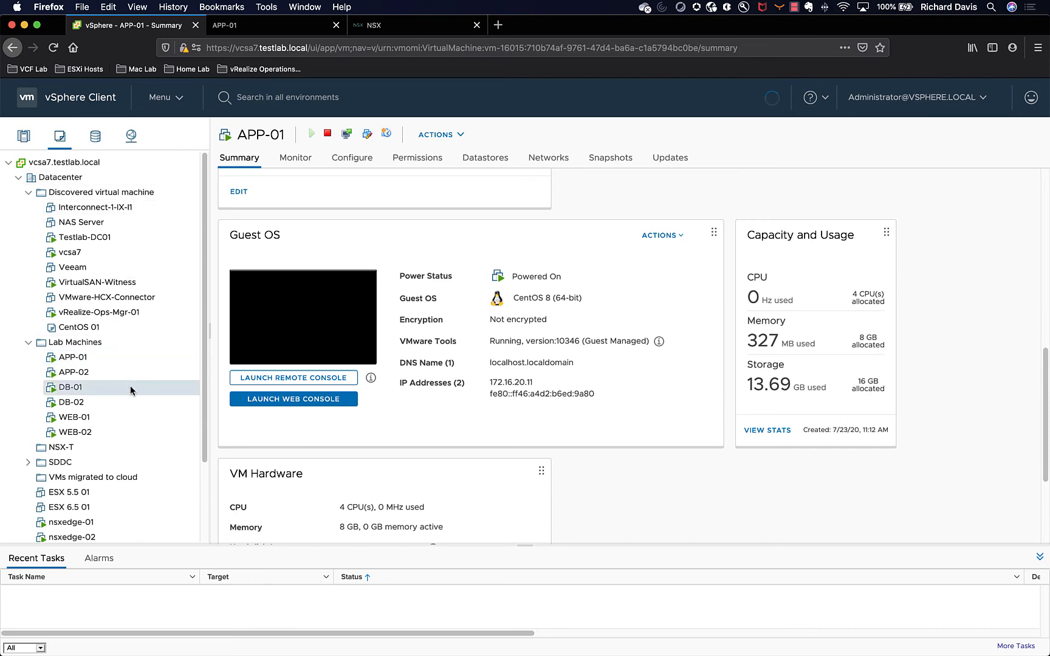
pyautogui.scroll(-5, 347, 434)
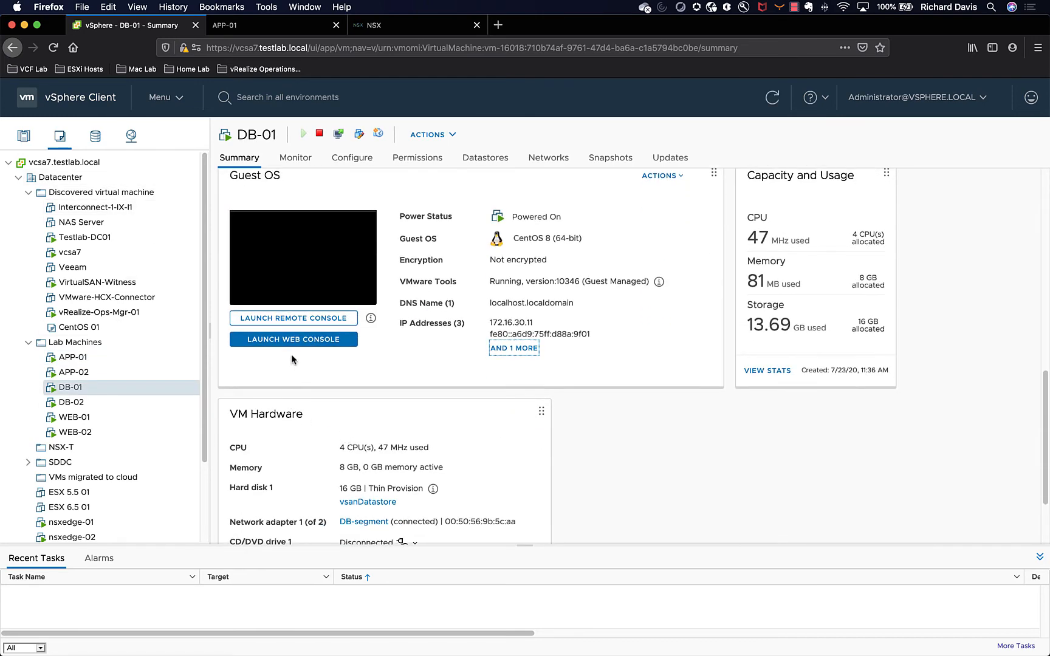
pyautogui.click(295, 339)
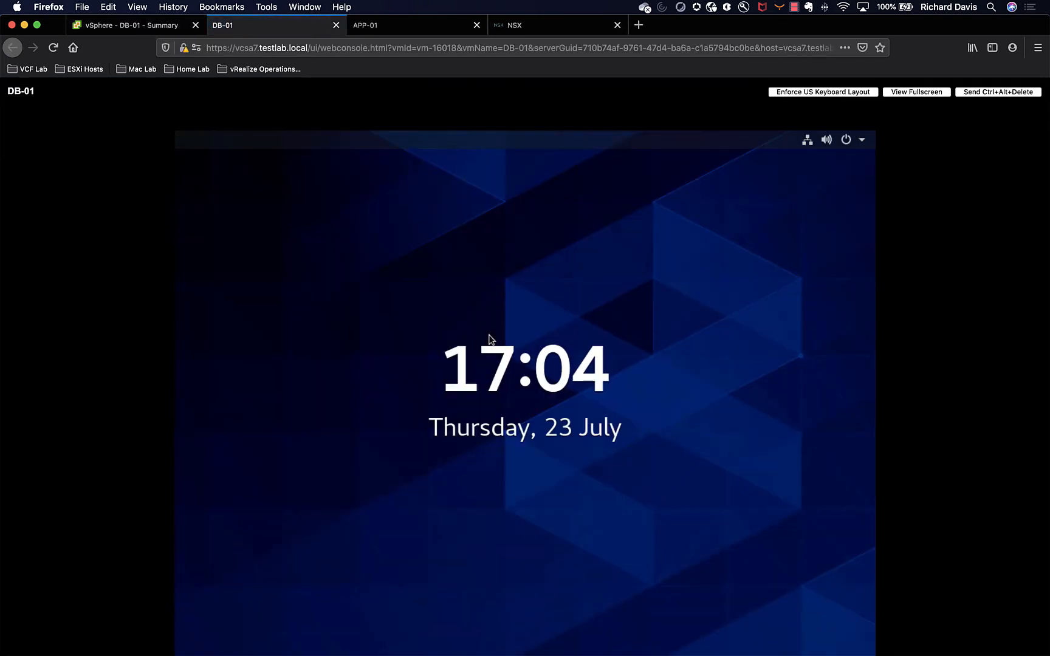
# Unlock DB-01's login screen and sign in by entering the account password.
pyautogui.click(491, 338)
pyautogui.click(518, 429)
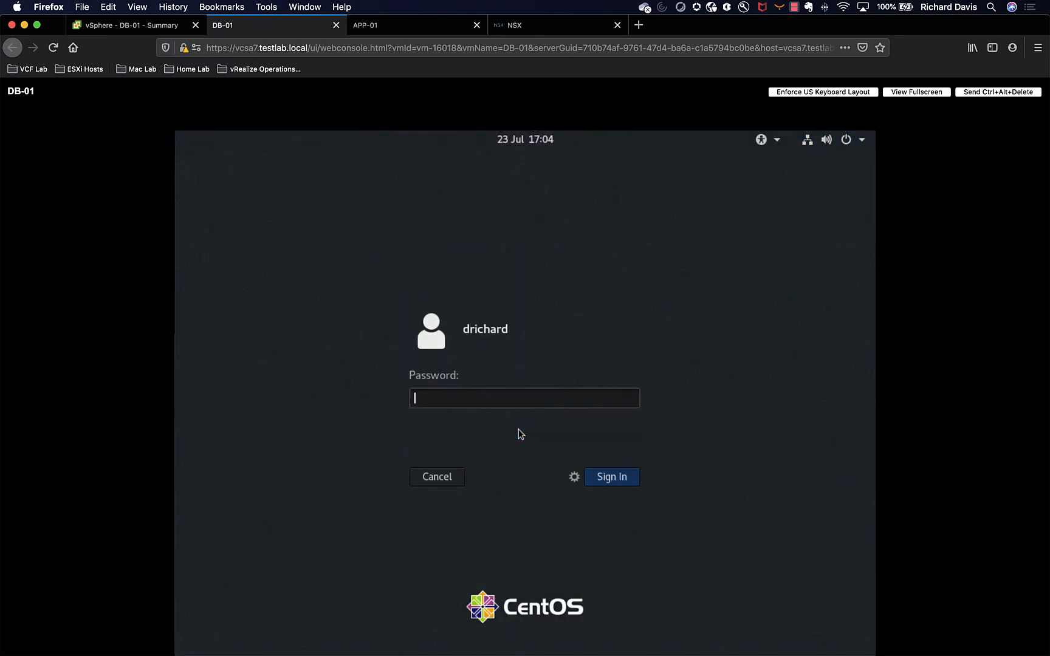
pyautogui.write('•••••••••••••••')
pyautogui.press('Return')
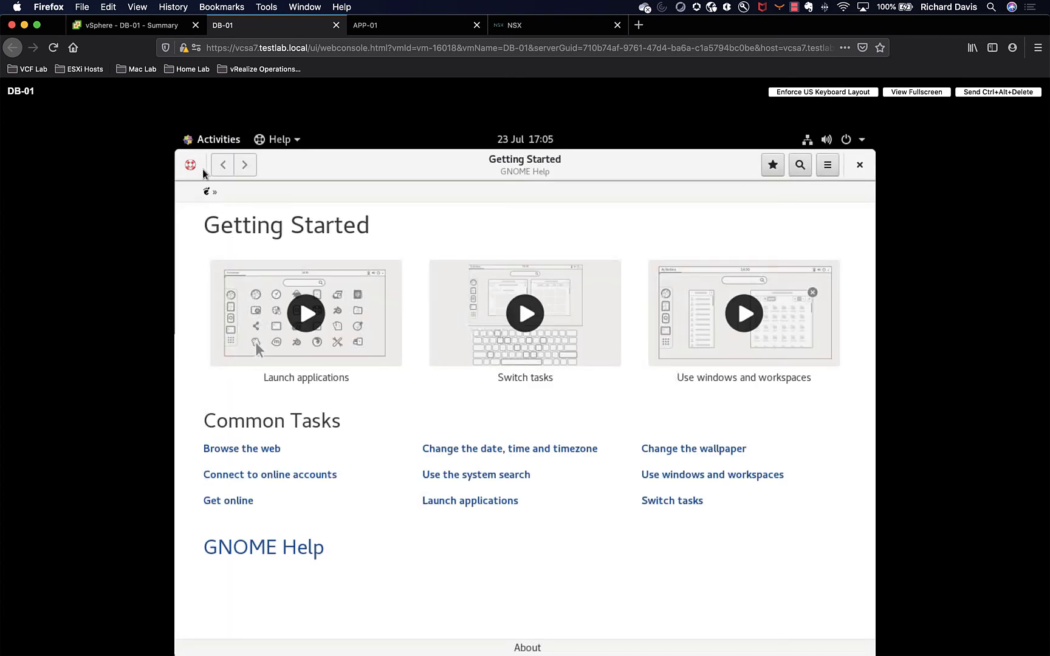
# Start a terminal on DB-01 and ping 172.16.30.11, stopping it after a few replies.
pyautogui.click(190, 143)
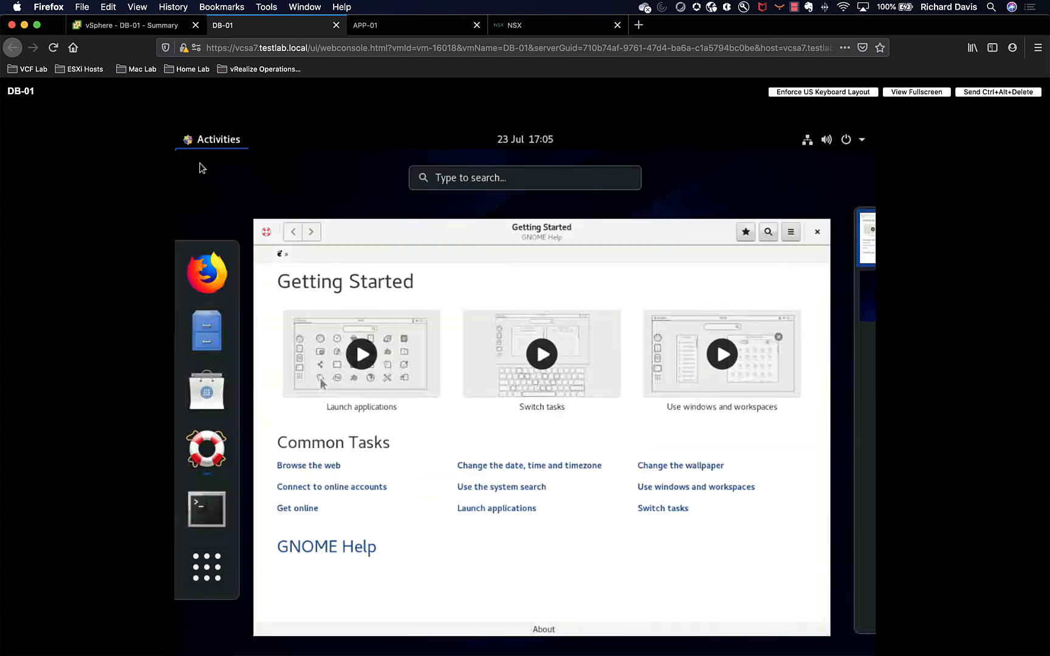
pyautogui.click(198, 508)
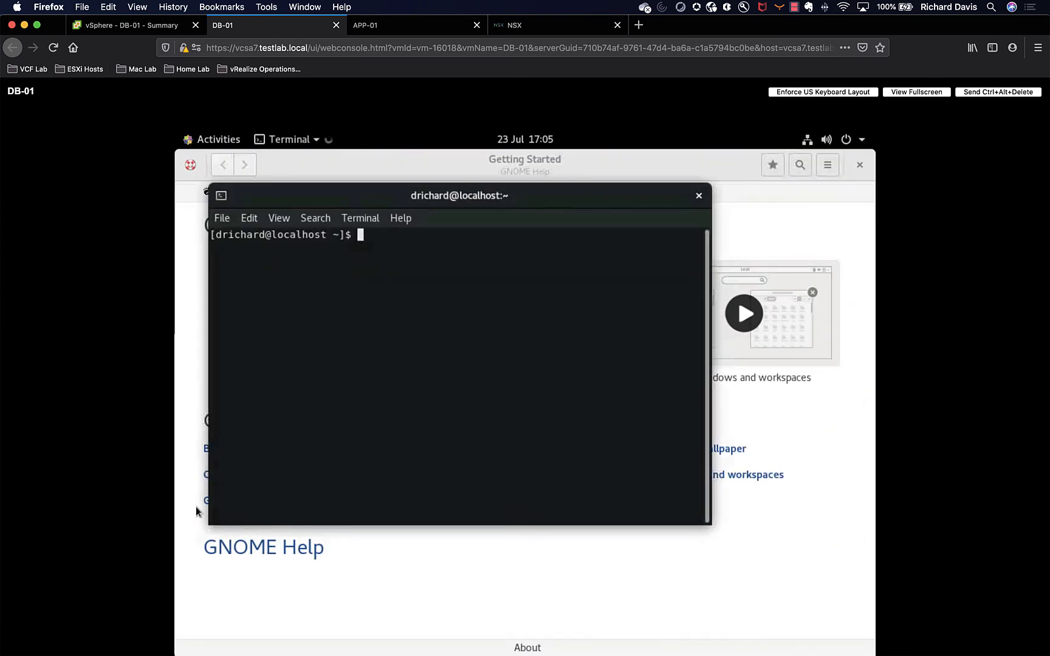
pyautogui.write('ping 172.16.30.11')
pyautogui.press('Return')
pyautogui.hotkey('ctrl', 'c')
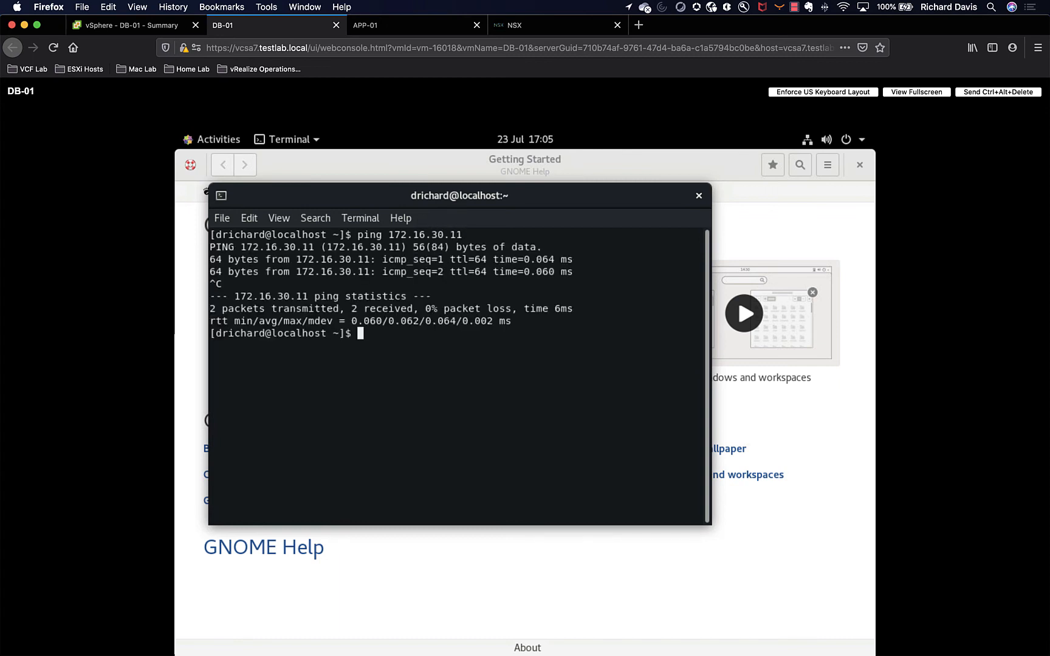
# Edit the recalled command on DB-01 to ping 172.16.20.11 and stop it after a few replies.
pyautogui.press('Up')
pyautogui.press('Left')
pyautogui.press('Left')
pyautogui.press('Left')
pyautogui.press('BackSpace')
pyautogui.write('2')
pyautogui.press('Return')
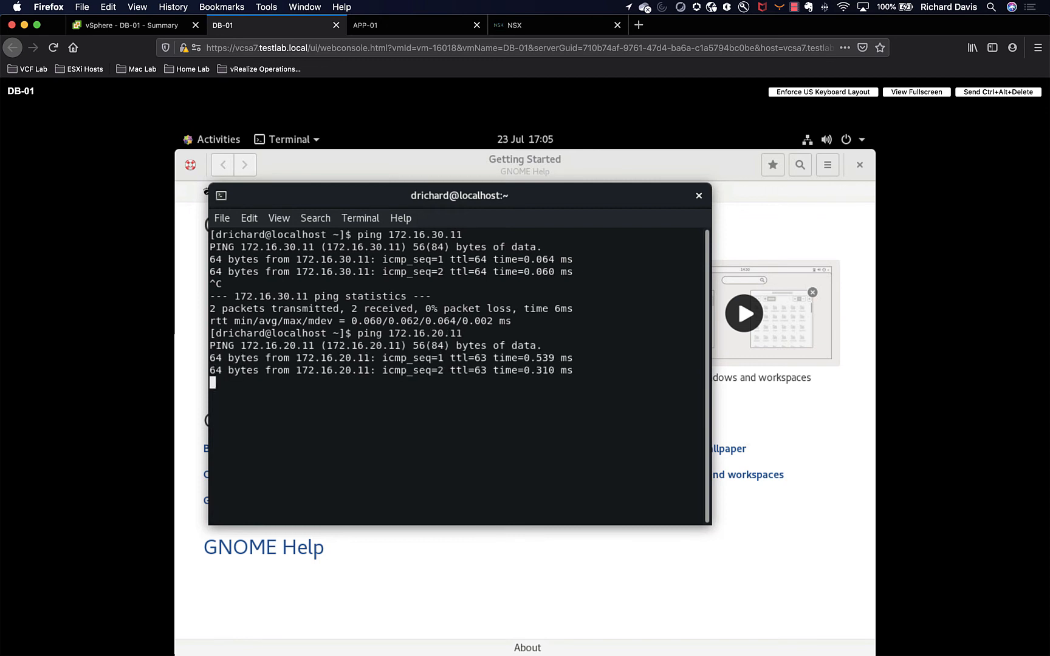
pyautogui.hotkey('ctrl', 'c')
# Edit the recalled command on DB-01 to ping 172.16.10.11 and stop it after a few replies.
pyautogui.press('Up')
pyautogui.press('Left')
pyautogui.press('Left')
pyautogui.press('Left')
pyautogui.press('Left')
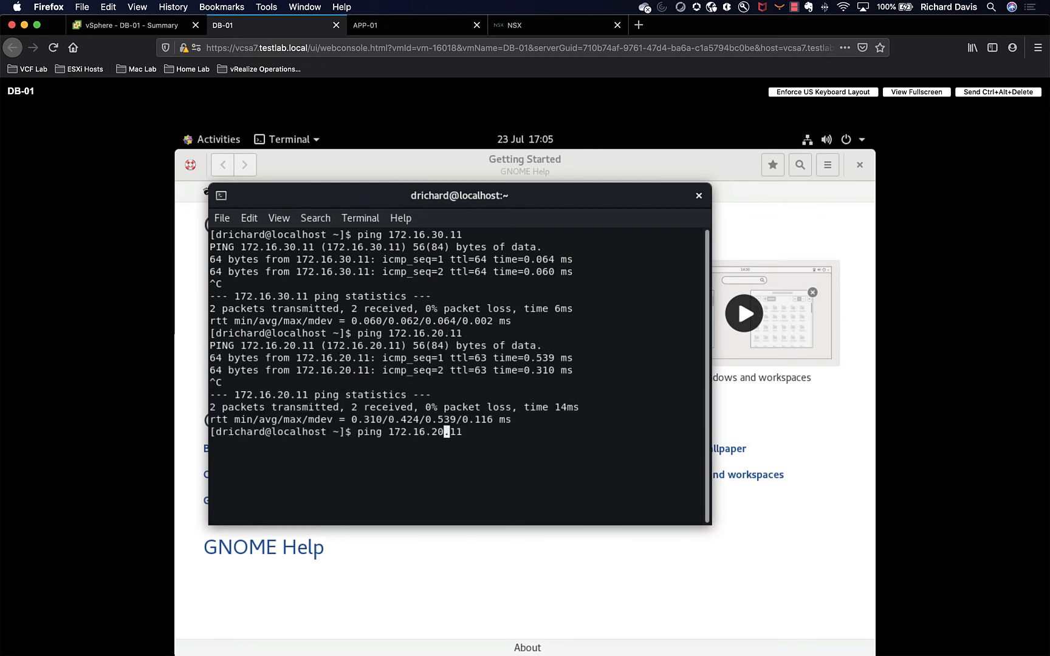
pyautogui.press('BackSpace')
pyautogui.write('1')
pyautogui.press('Return')
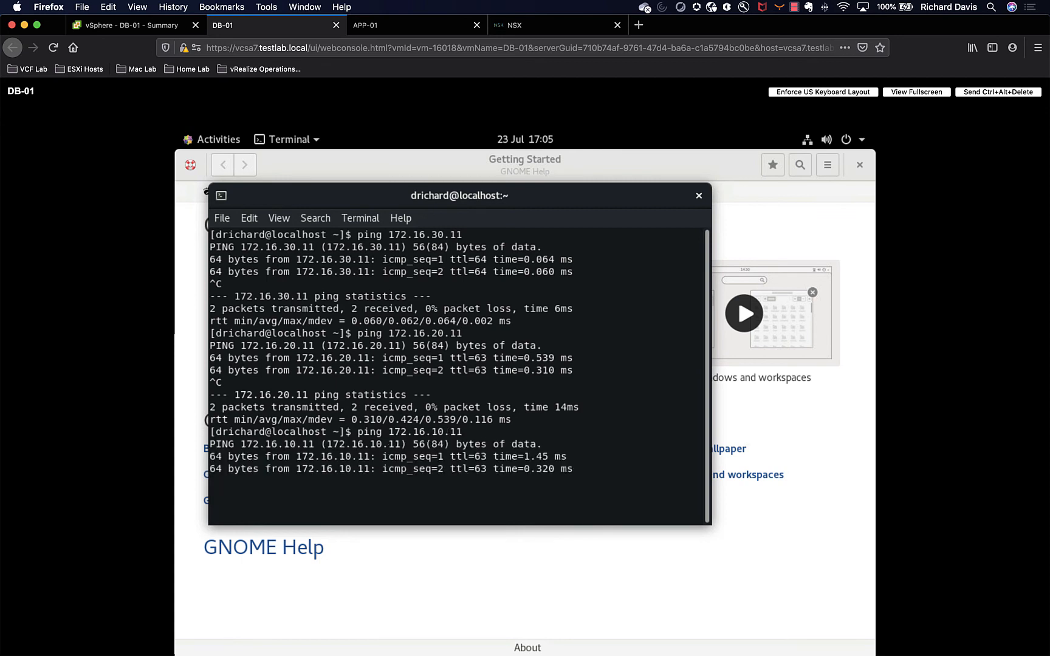
pyautogui.hotkey('ctrl', 'c')
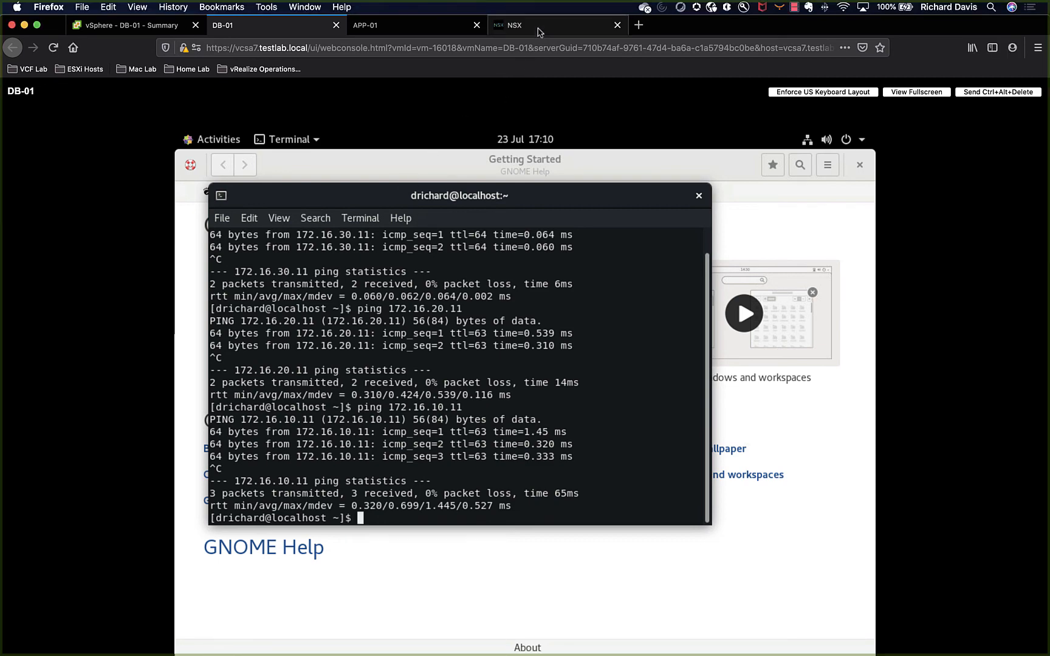
# Switch back to NSX-T, start a new segment in the segments list and name it T0-GW-01-Uplink-1.
pyautogui.click(538, 28)
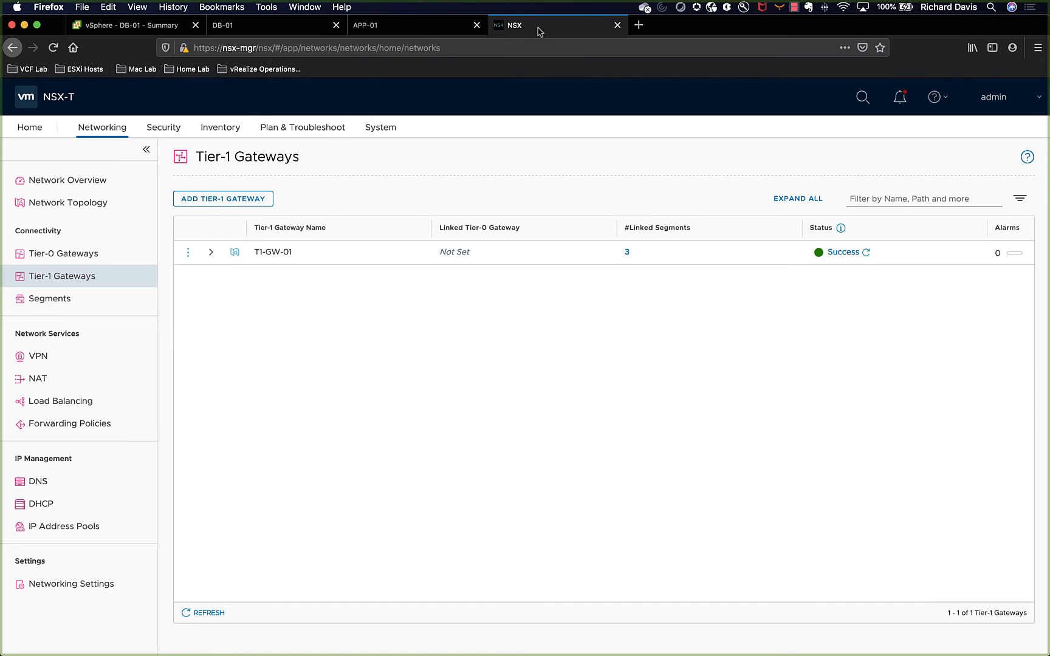
pyautogui.click(76, 301)
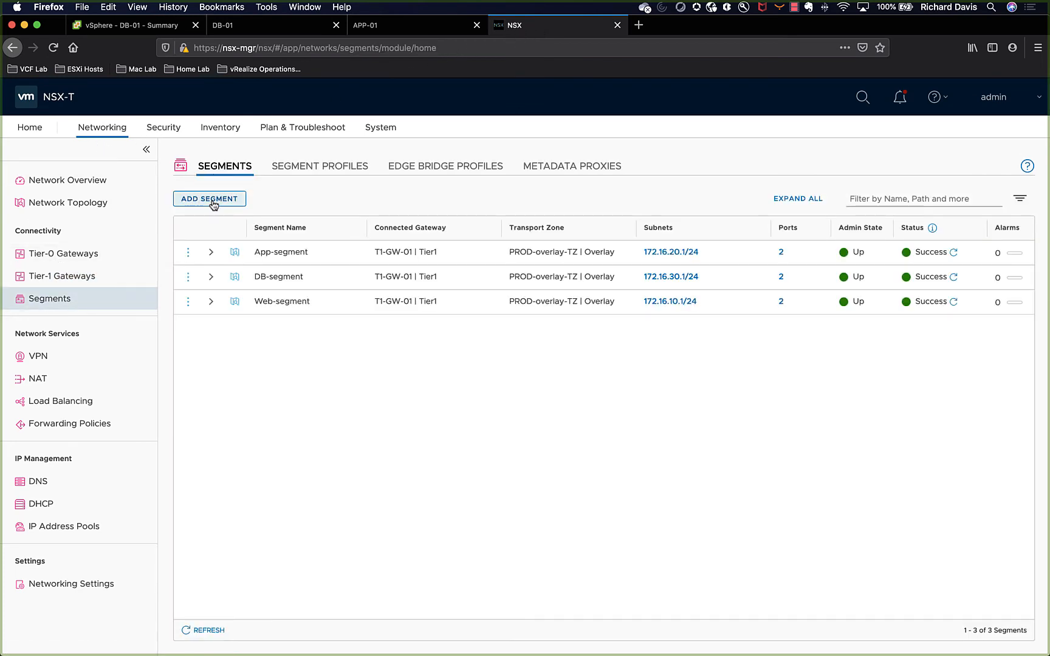
pyautogui.click(212, 200)
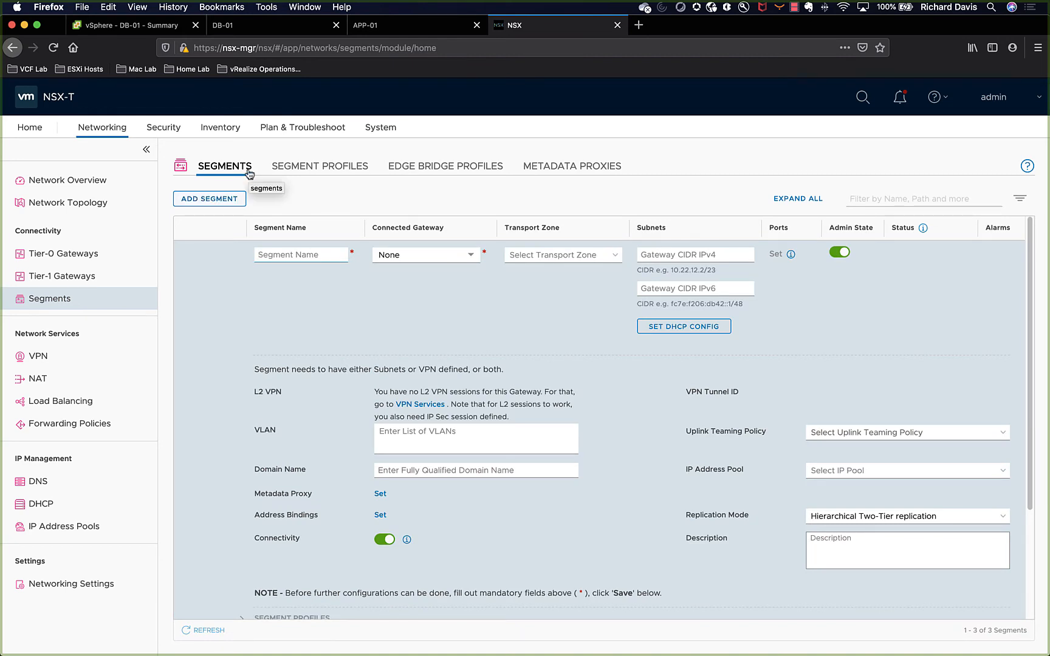
pyautogui.write('T0-G')
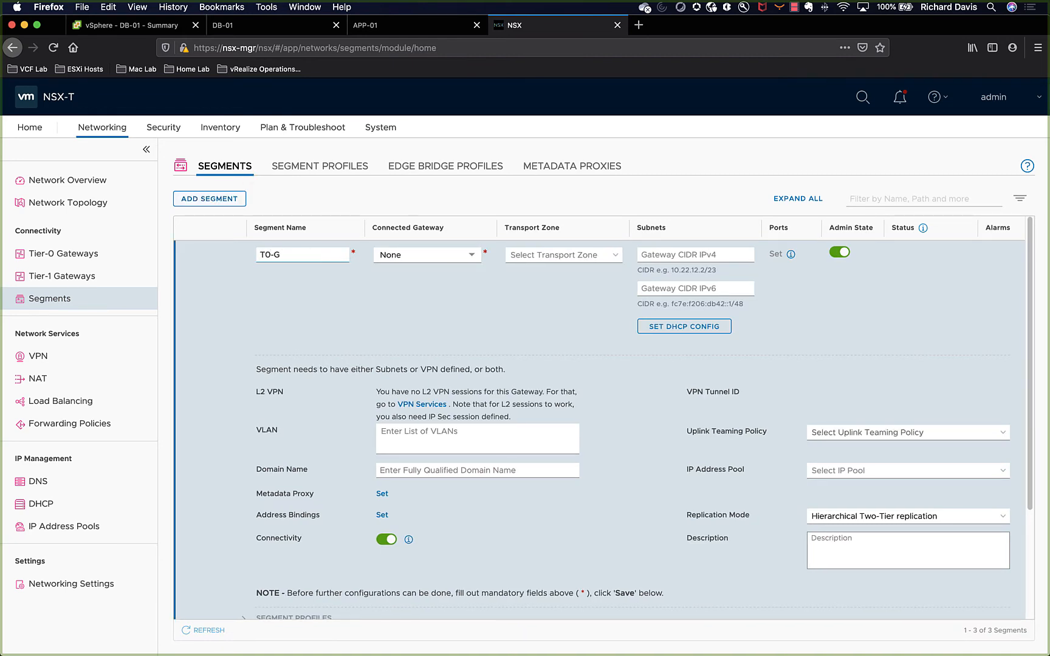
pyautogui.write('W-01-U')
pyautogui.write('plink-1')
# Set segment T0-GW-01-Uplink-1 to transport zone PROD-VLAN-TZ and VLAN 0, then save it without configuring it further.
pyautogui.click(614, 257)
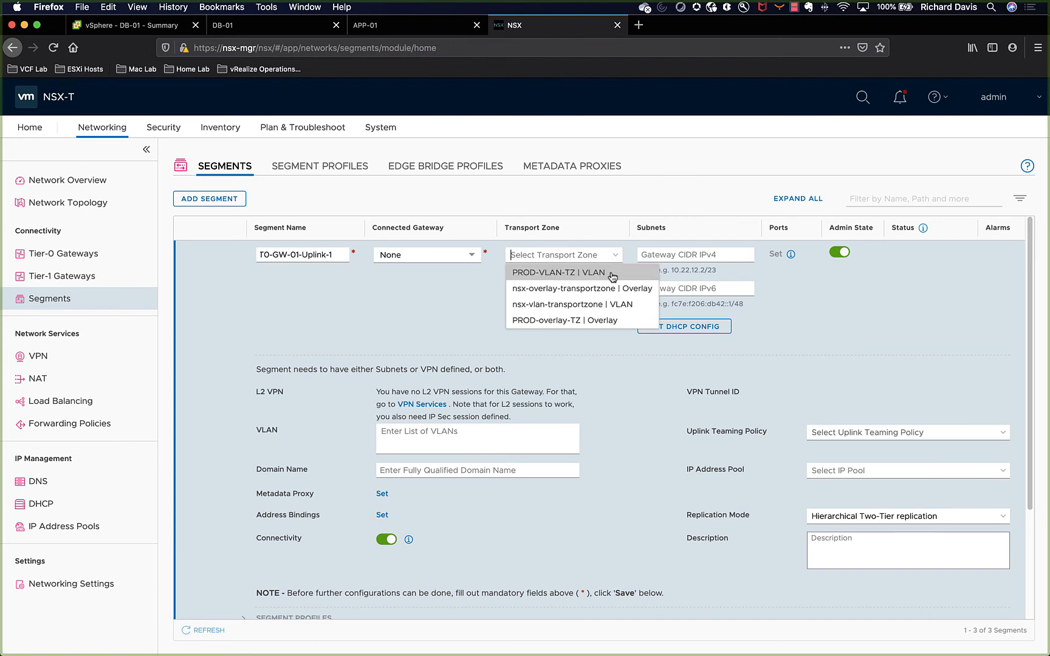
pyautogui.click(612, 274)
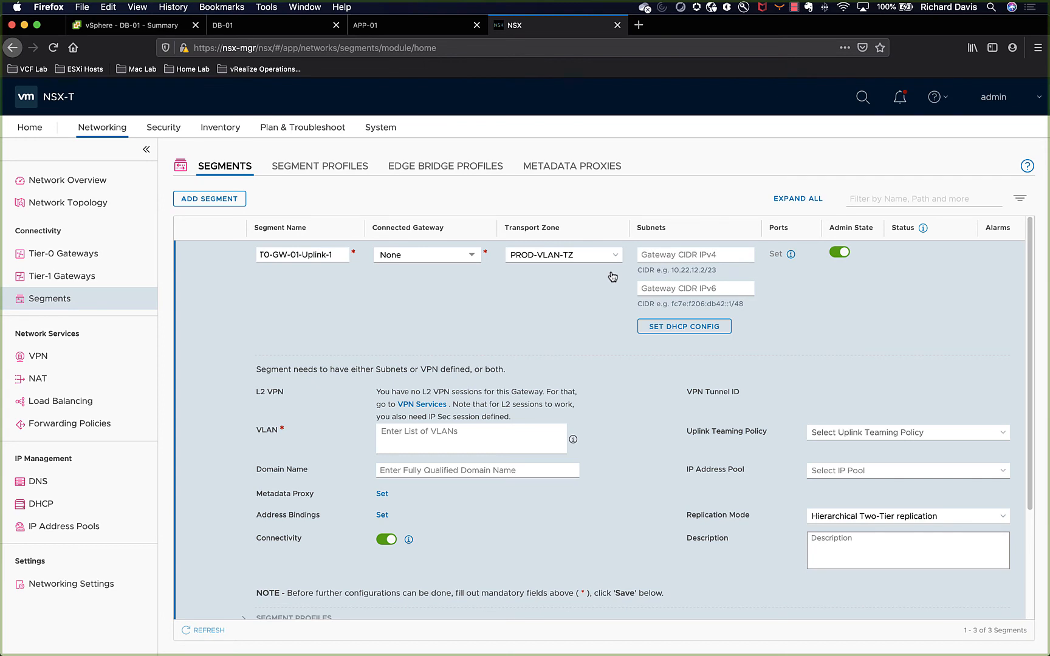
pyautogui.click(475, 433)
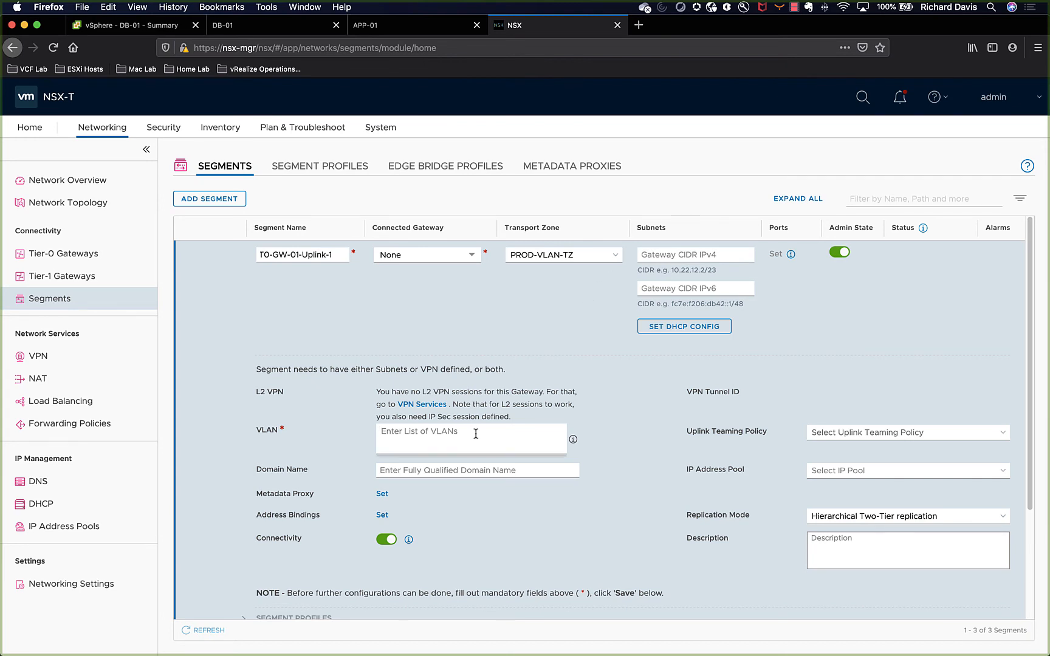
pyautogui.write('0')
pyautogui.press('Return')
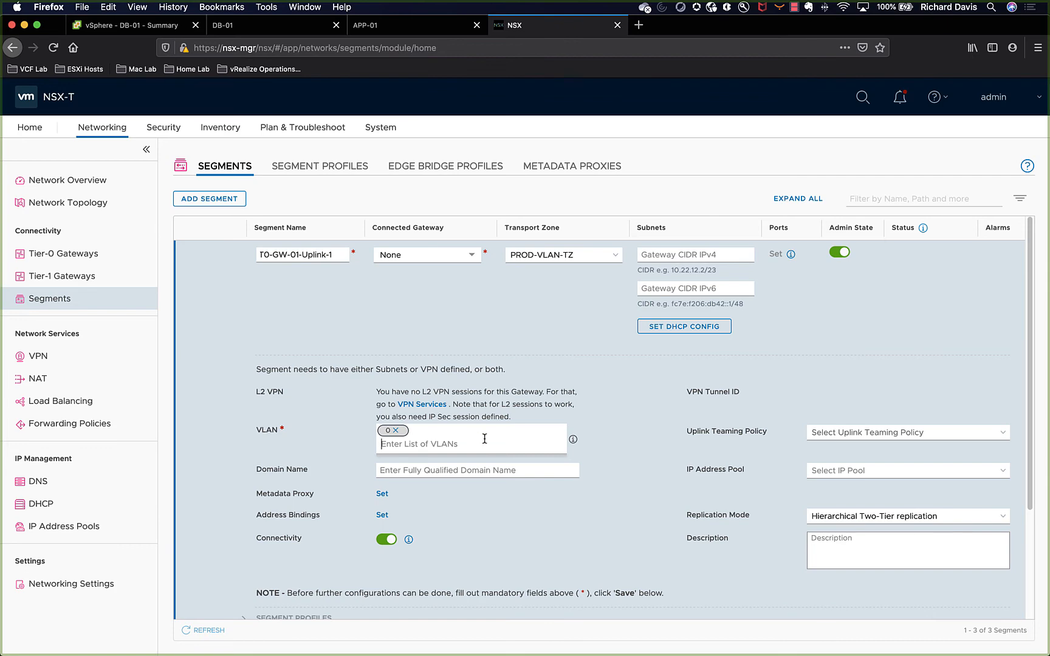
pyautogui.scroll(-5, 484, 438)
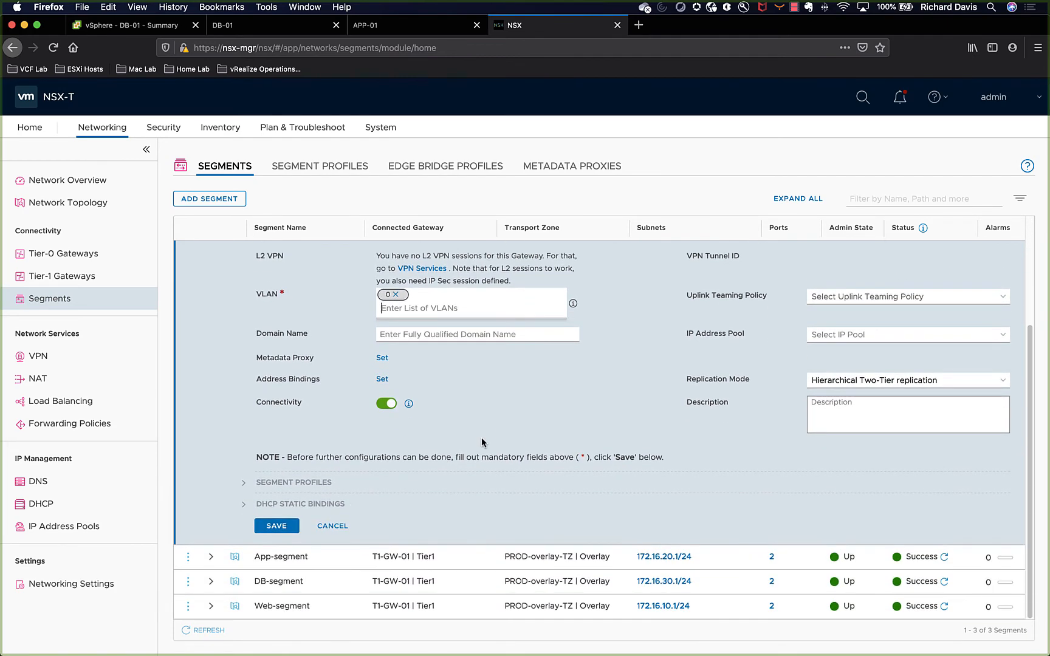
pyautogui.click(276, 526)
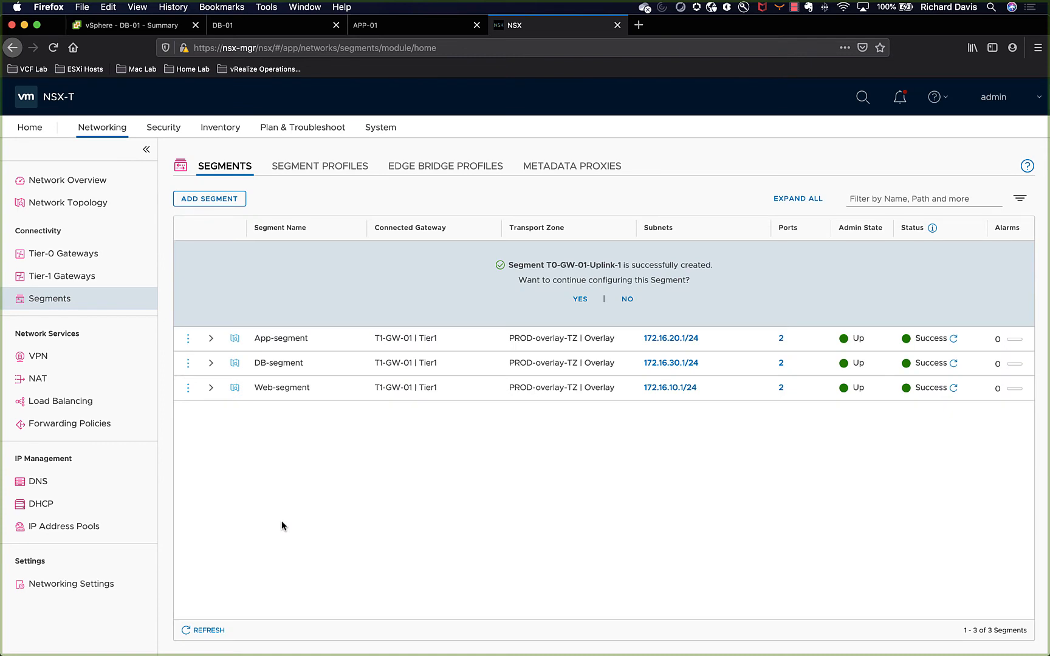
pyautogui.click(625, 299)
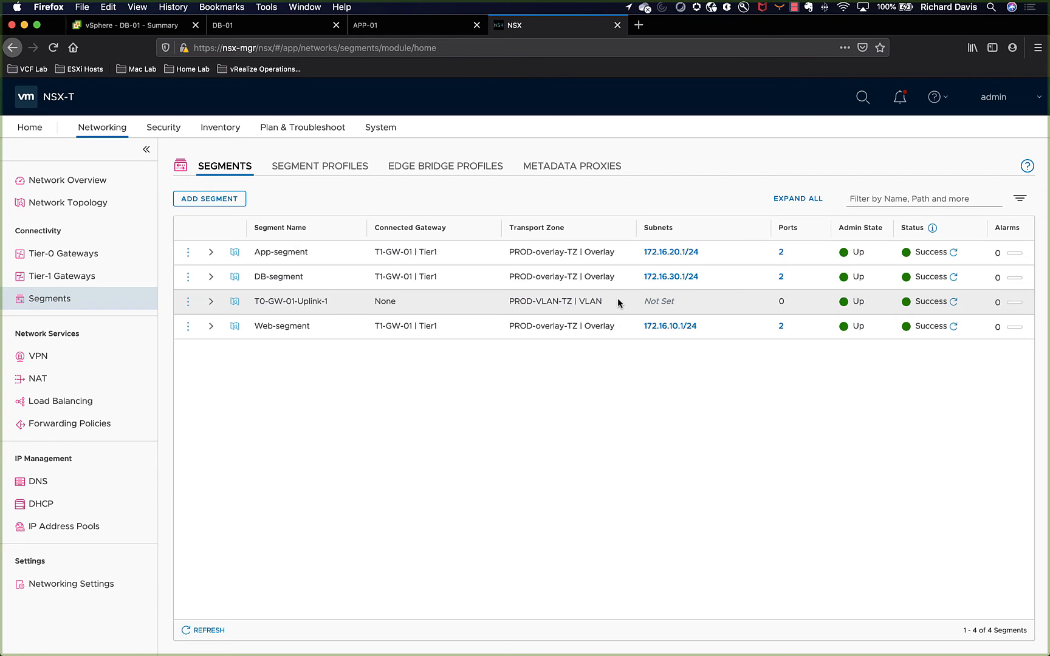
# Create a second segment named T0-GW-01-Uplink-2 in transport zone PROD-VLAN-TZ with VLAN 0, and save it without further configuration.
pyautogui.click(228, 200)
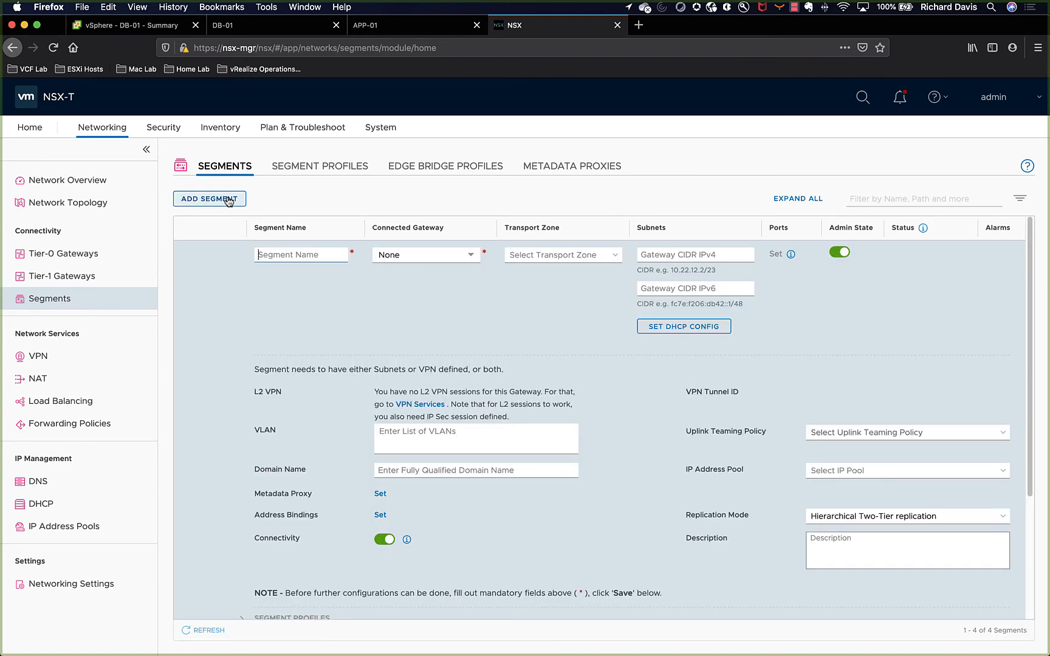
pyautogui.write('T0-')
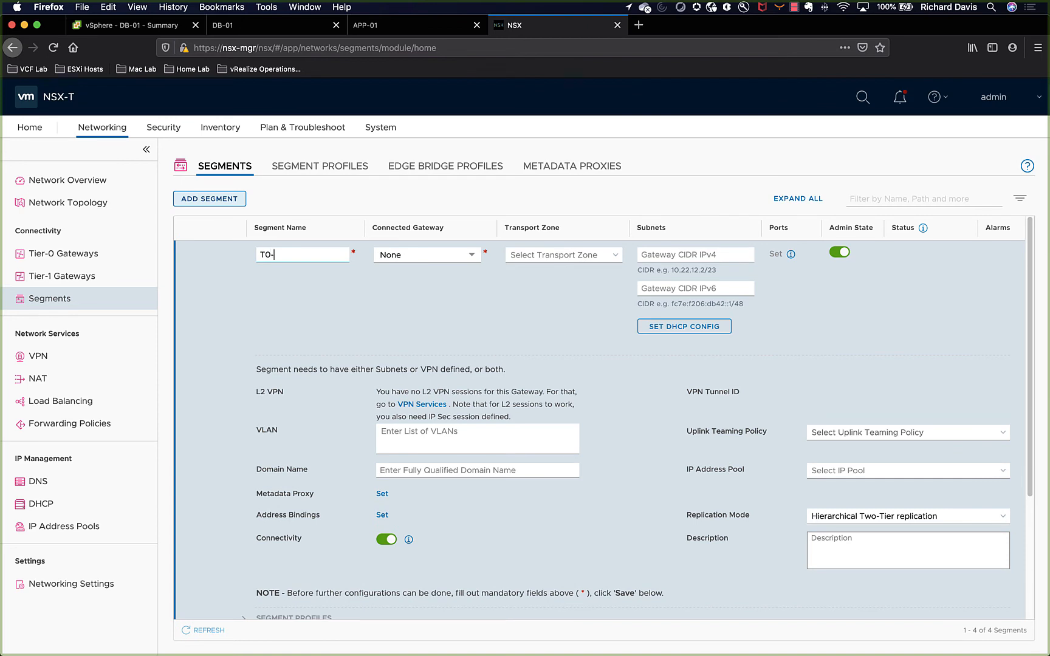
pyautogui.write('GW-01-Uplink-2')
pyautogui.click(618, 257)
pyautogui.click(608, 272)
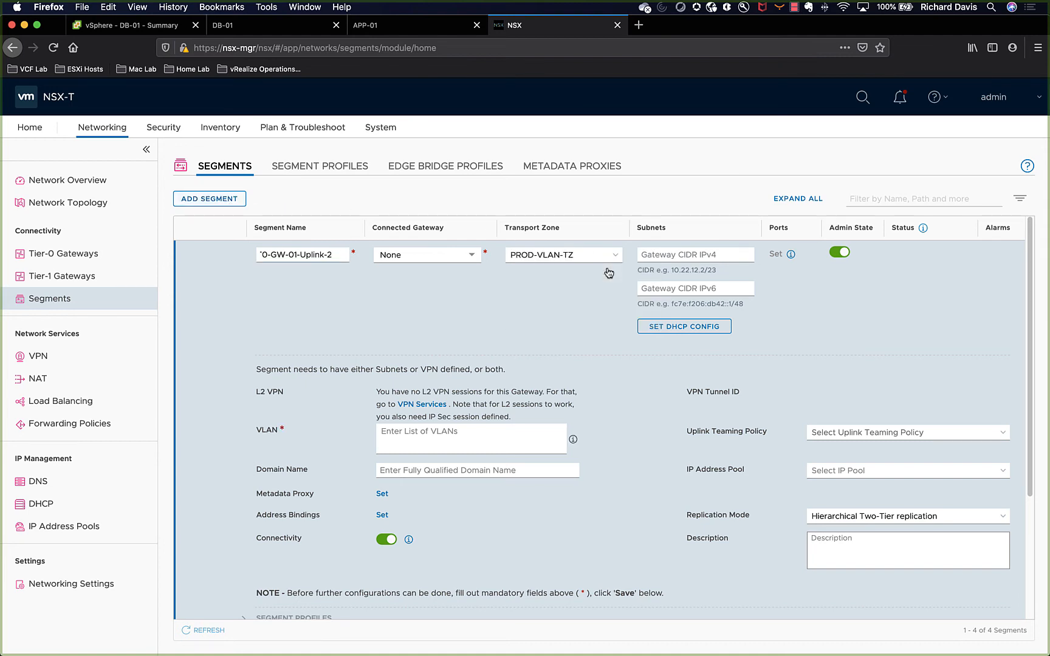
pyautogui.click(484, 448)
pyautogui.write('0')
pyautogui.press('Return')
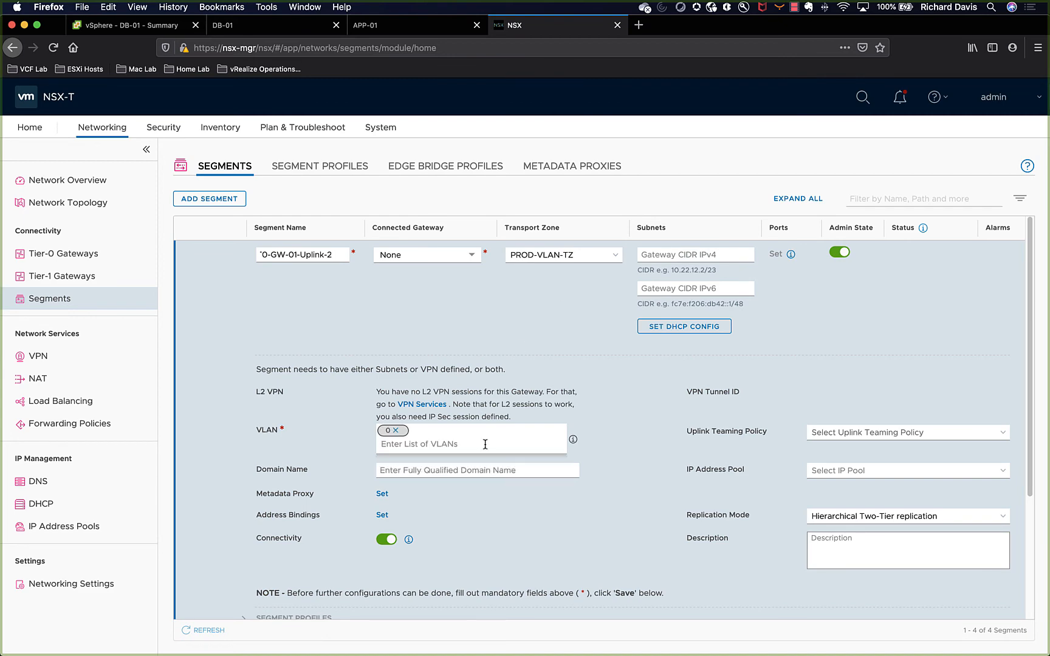
pyautogui.scroll(-5, 461, 471)
pyautogui.click(276, 501)
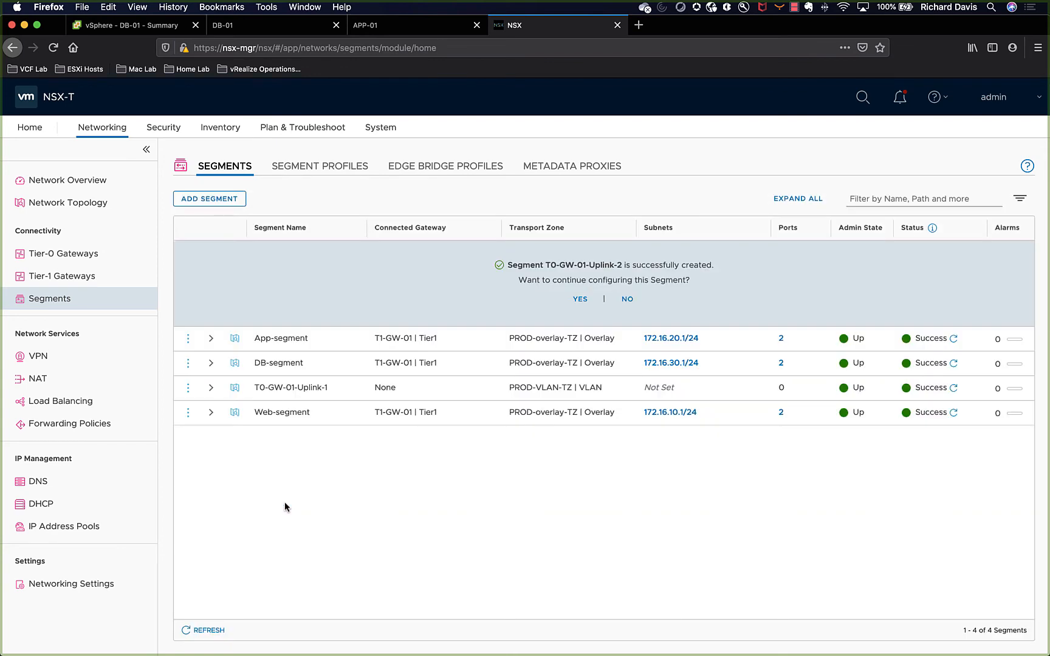
pyautogui.click(628, 300)
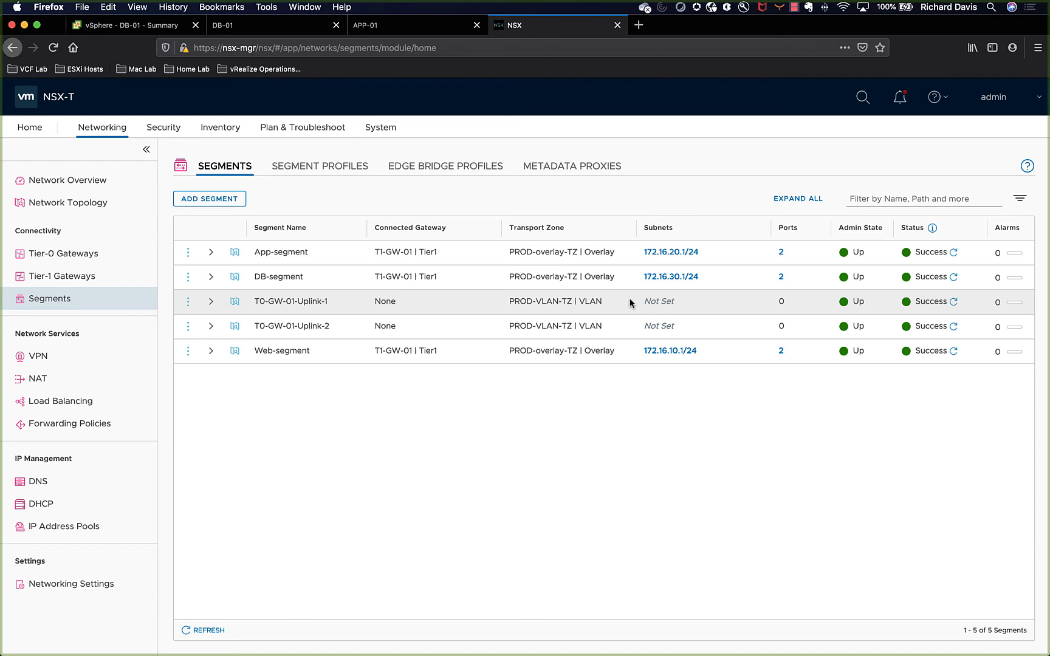
# Start a new Tier-0 gateway and name it T0-GW-01.
pyautogui.click(143, 255)
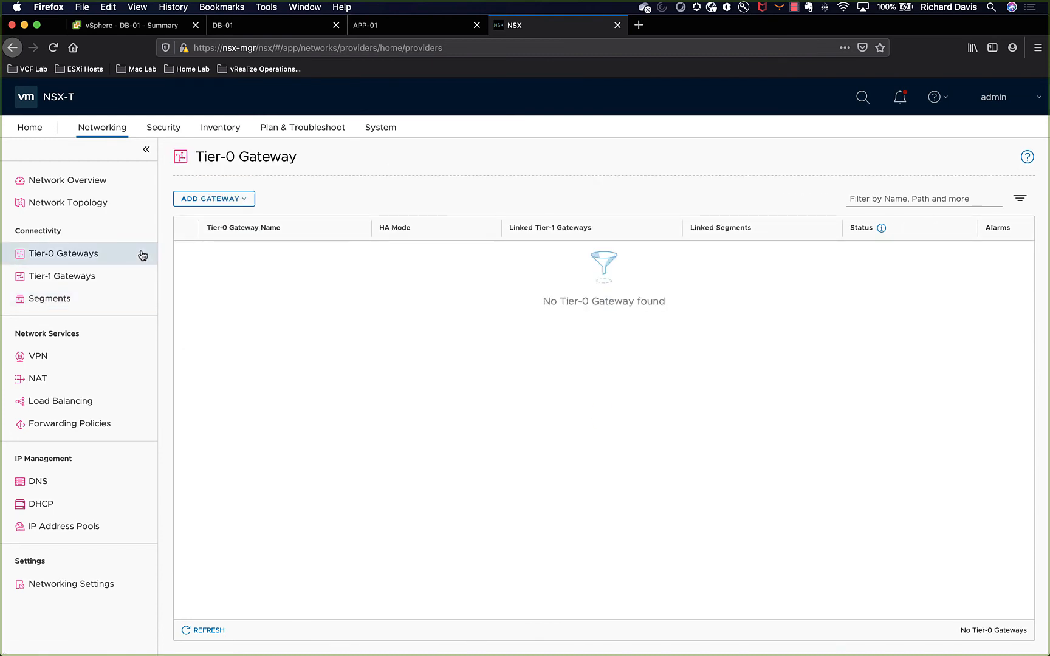
pyautogui.click(223, 199)
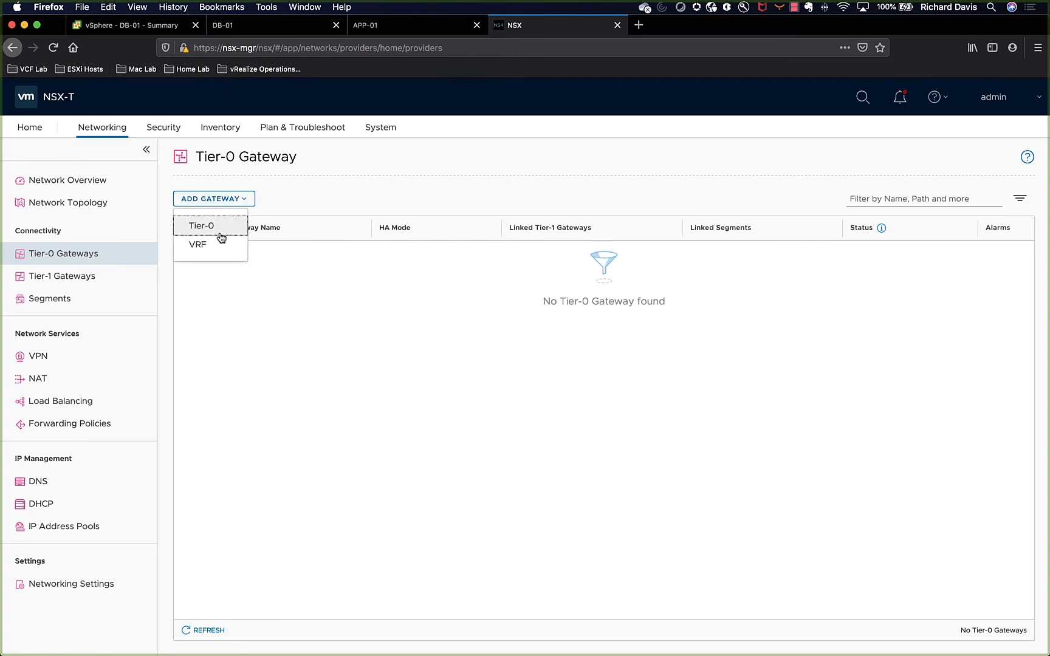
pyautogui.click(220, 231)
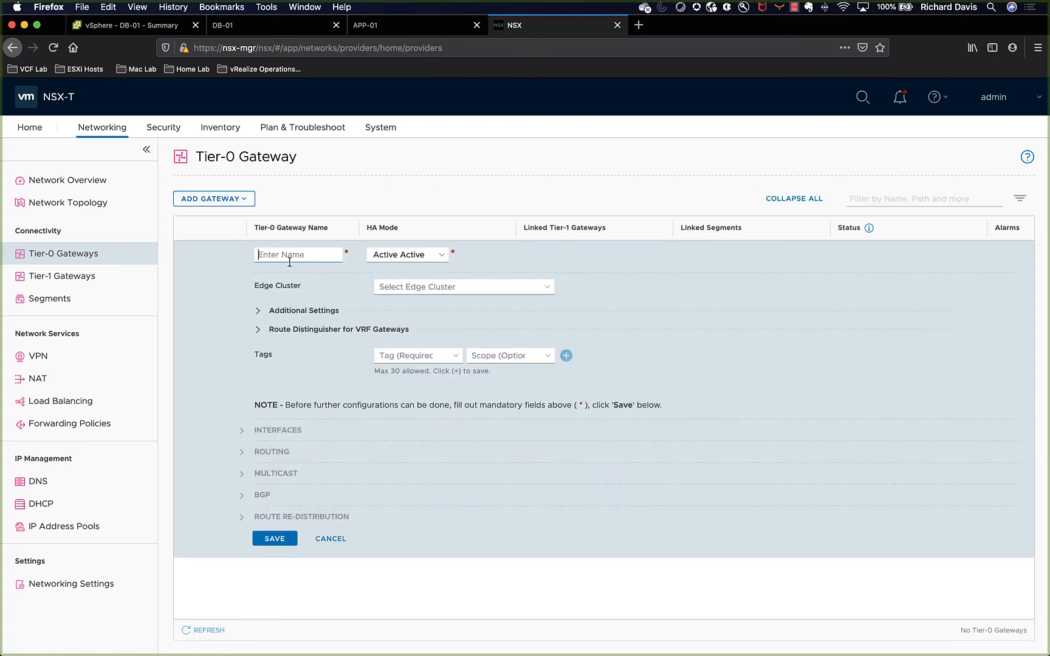
pyautogui.write('T')
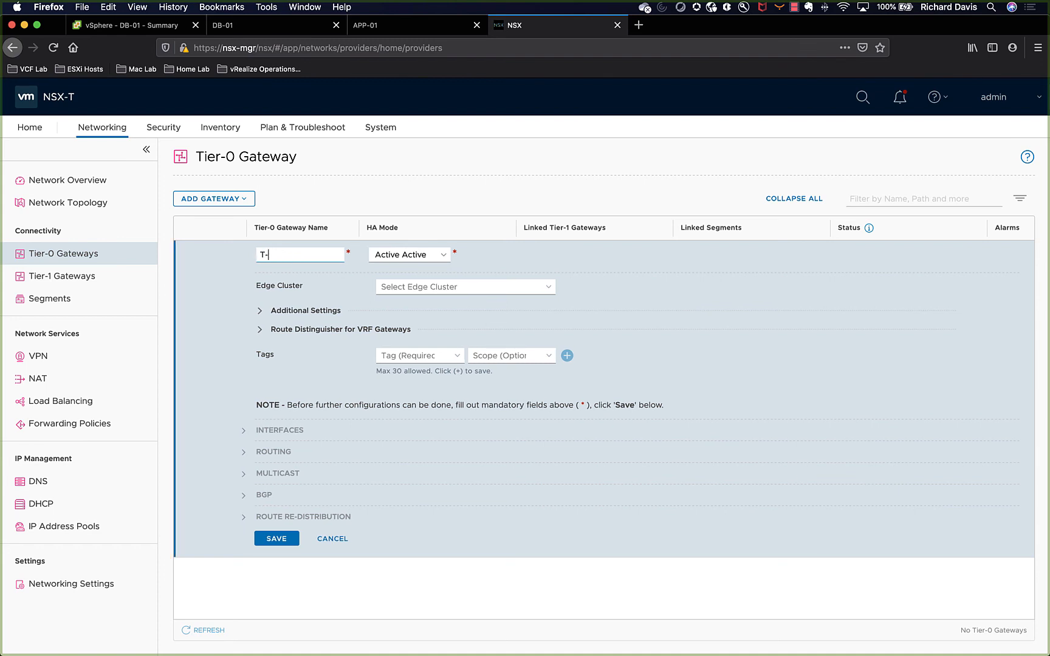
pyautogui.write('0-GW-01')
# Assign Edge-Cluster-01 as the edge cluster of the new Tier-0 gateway and save the gateway.
pyautogui.click(549, 287)
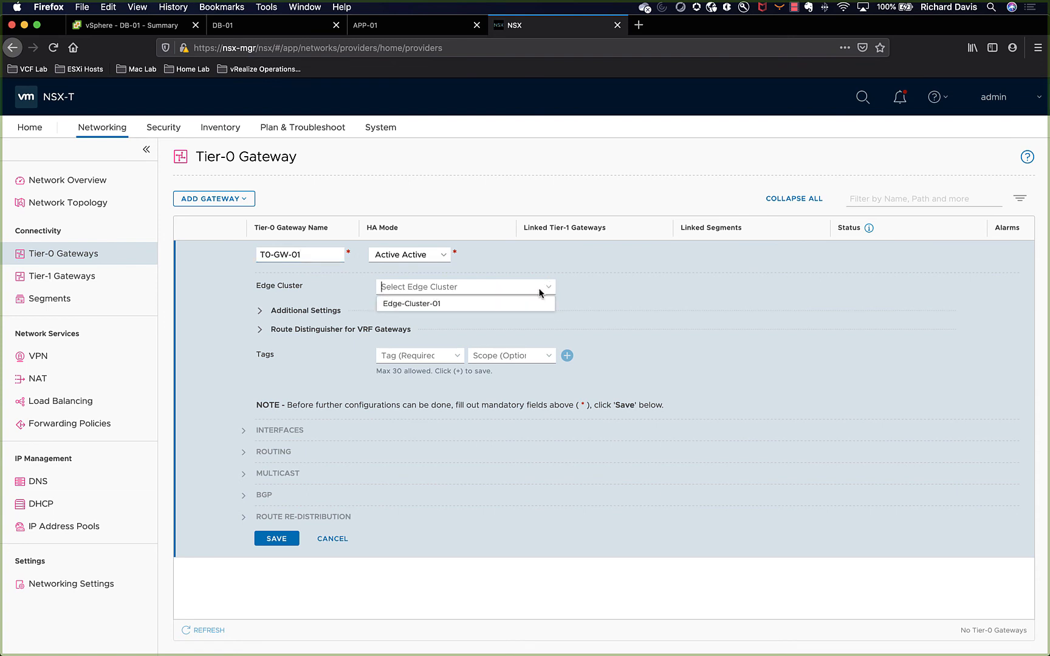
pyautogui.click(541, 293)
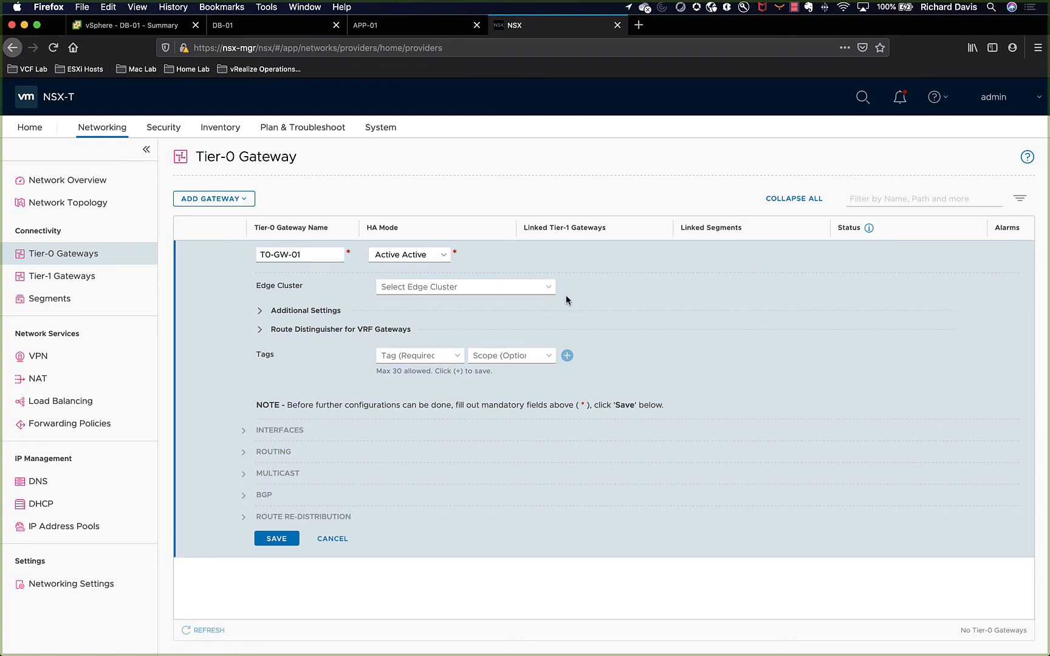
pyautogui.click(548, 288)
pyautogui.click(548, 288)
pyautogui.click(548, 288)
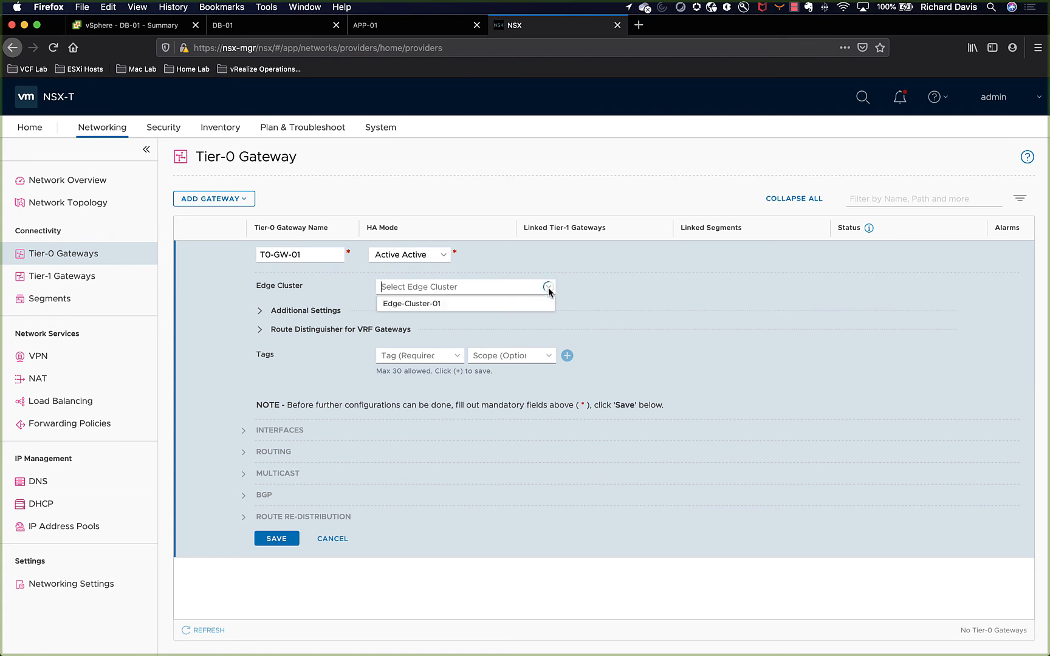
pyautogui.click(537, 306)
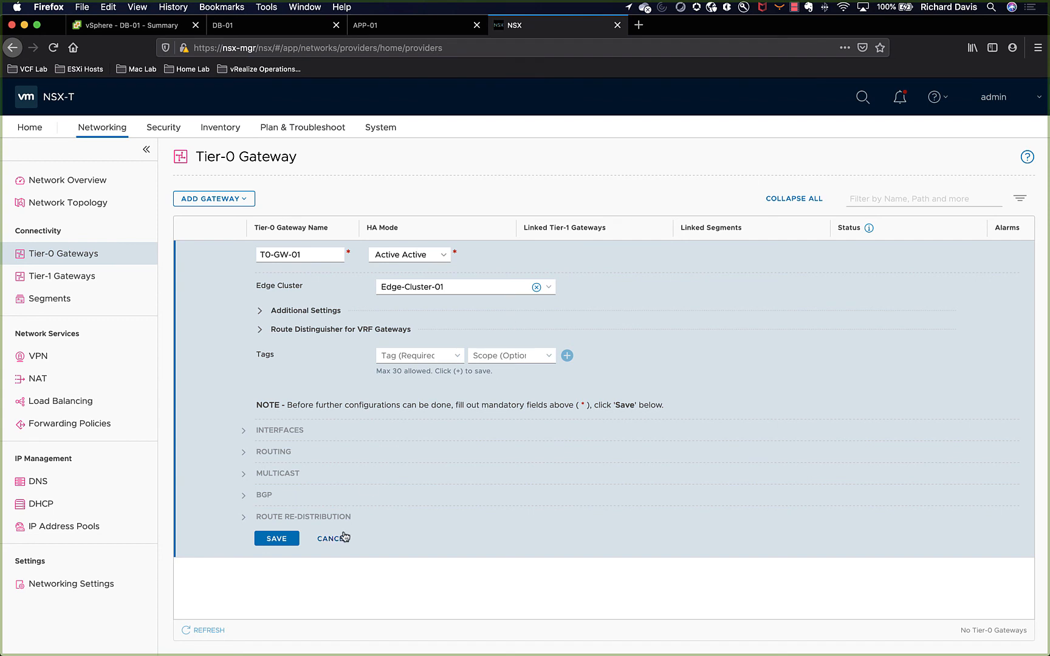
pyautogui.click(287, 540)
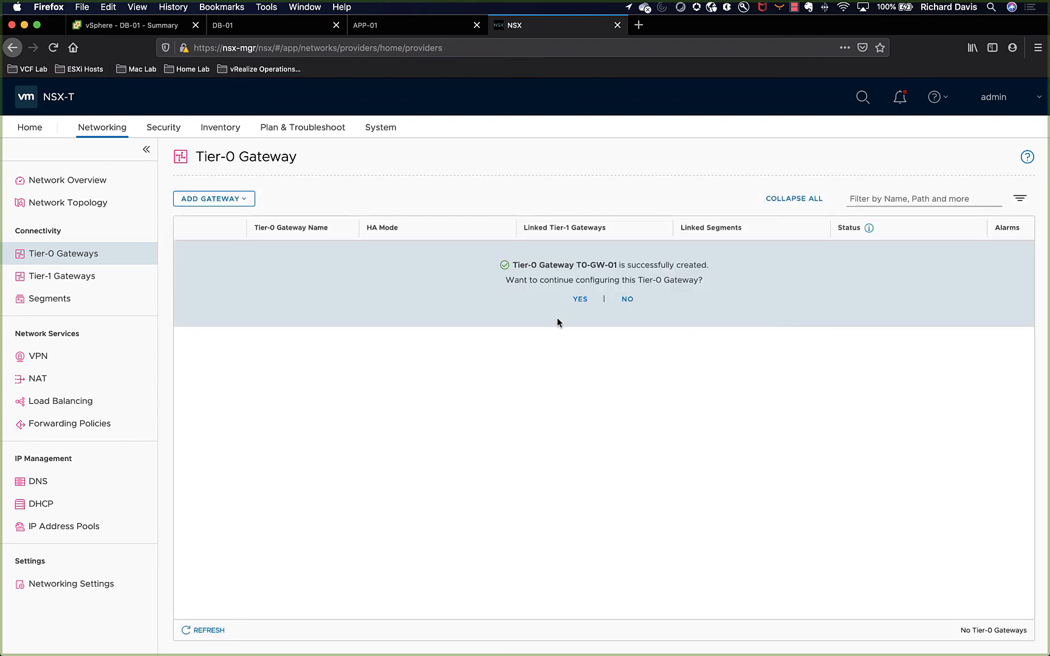
# Continue configuring the Tier-0 gateway and start a route re-distribution rule named T0-GW-01 Route Re-distribution.
pyautogui.click(577, 299)
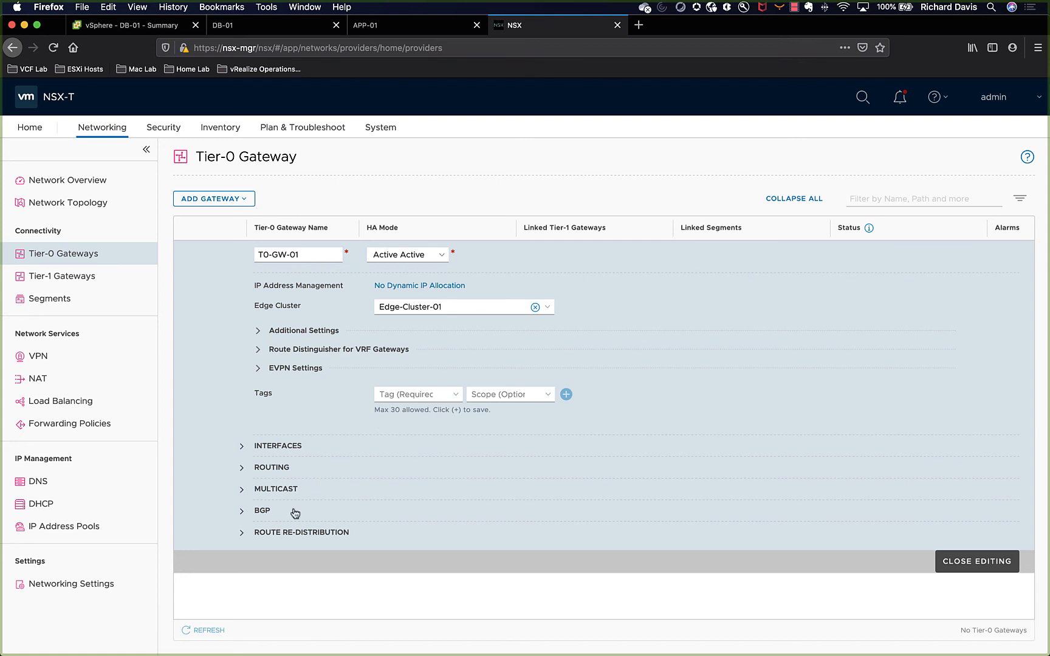
pyautogui.click(258, 533)
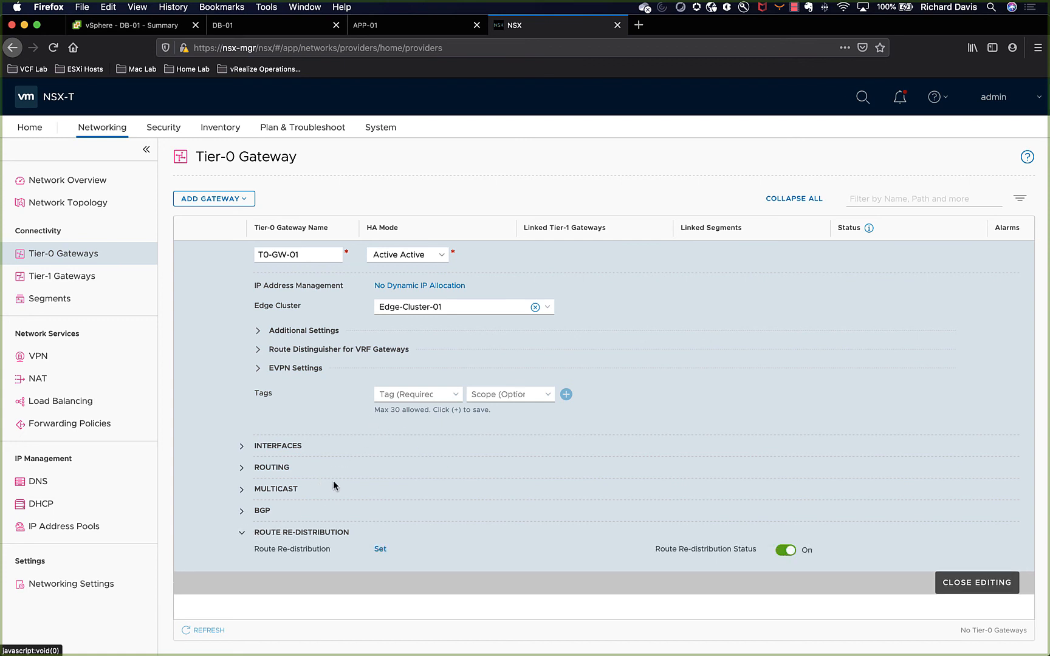
pyautogui.click(380, 550)
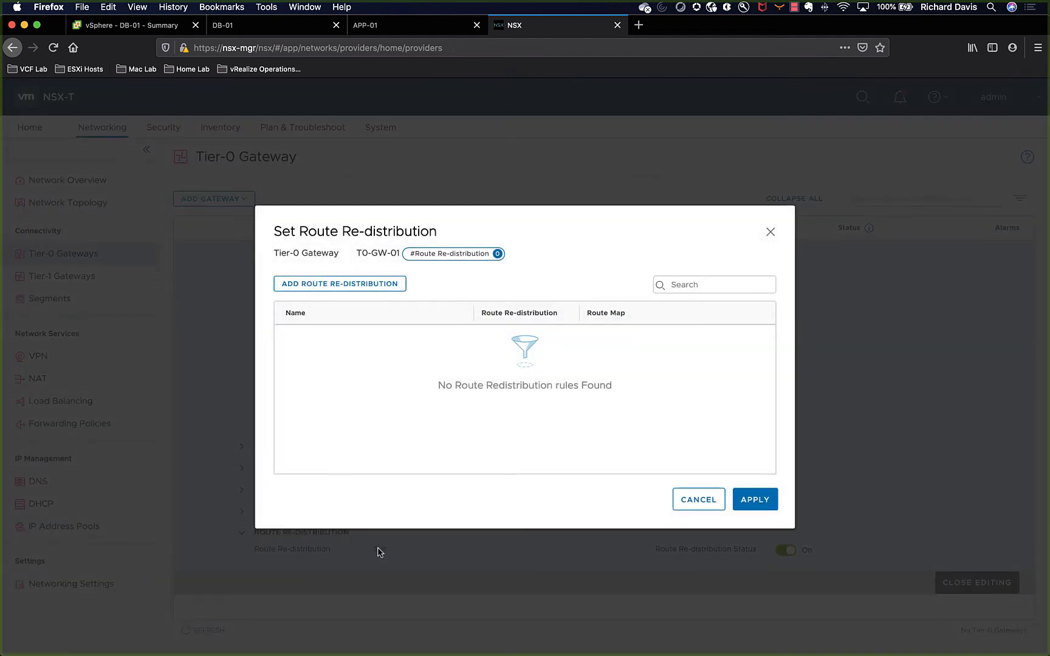
pyautogui.click(322, 287)
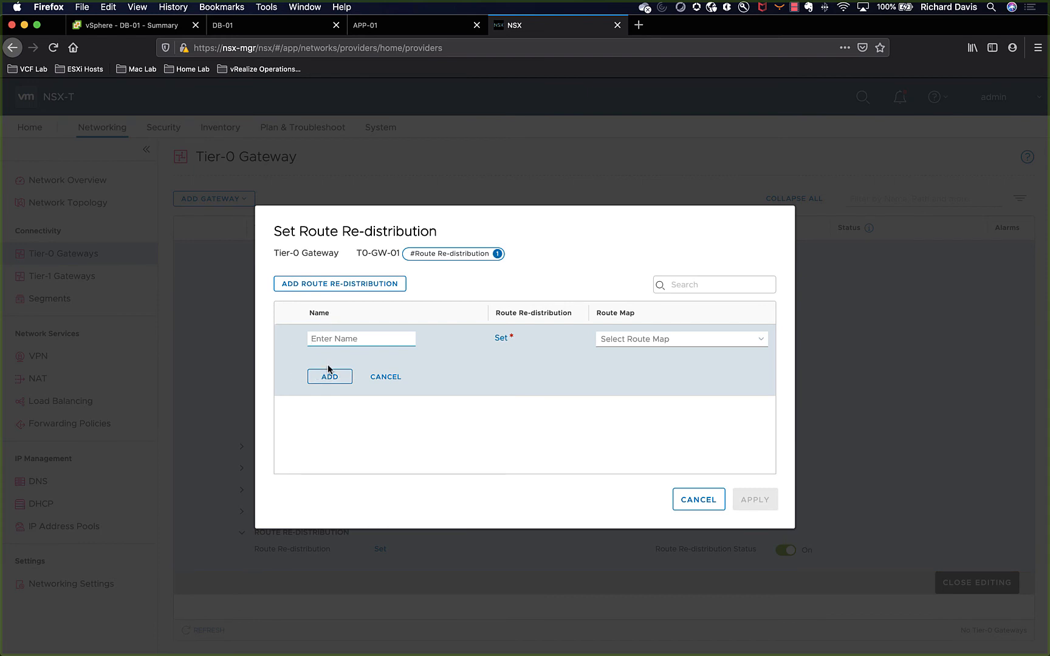
pyautogui.write('T0-GW-01 Route')
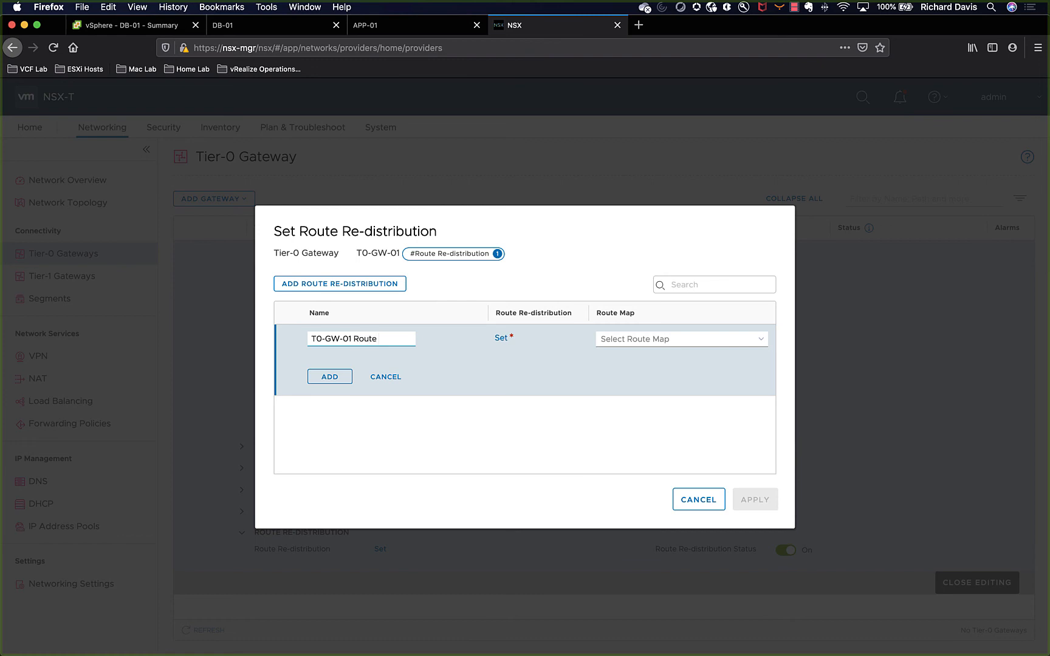
pyautogui.write(' Re-distribution')
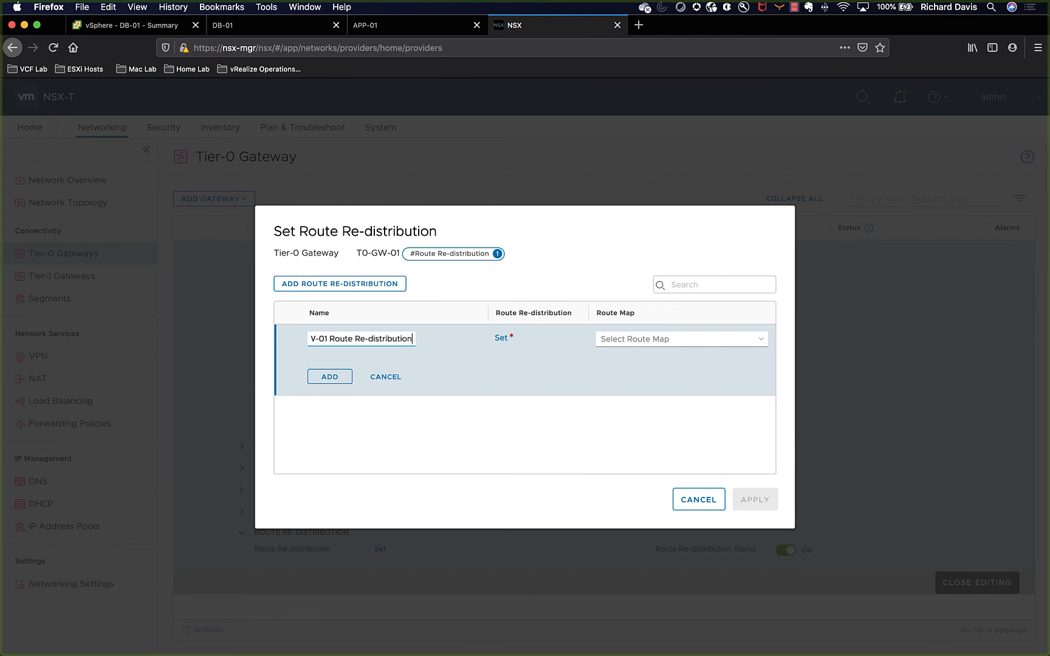
# Set the rule's sources to Tier-0 Static Routes plus Connected Interfaces & Segments for both Tier-0 and advertised Tier-1 subnets.
pyautogui.click(501, 338)
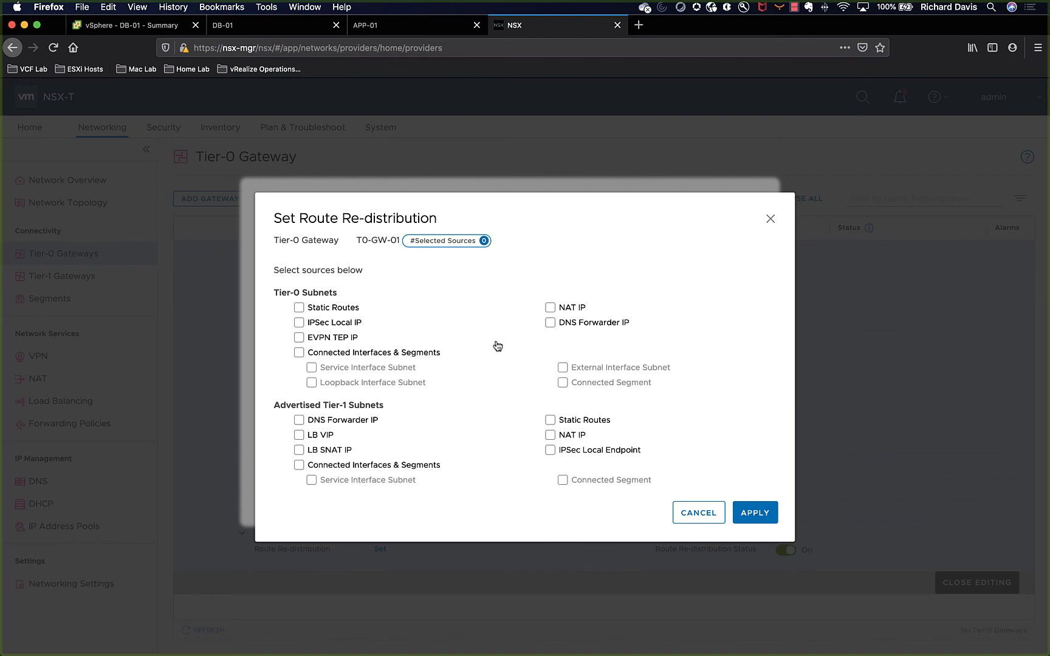
pyautogui.click(303, 308)
pyautogui.click(300, 354)
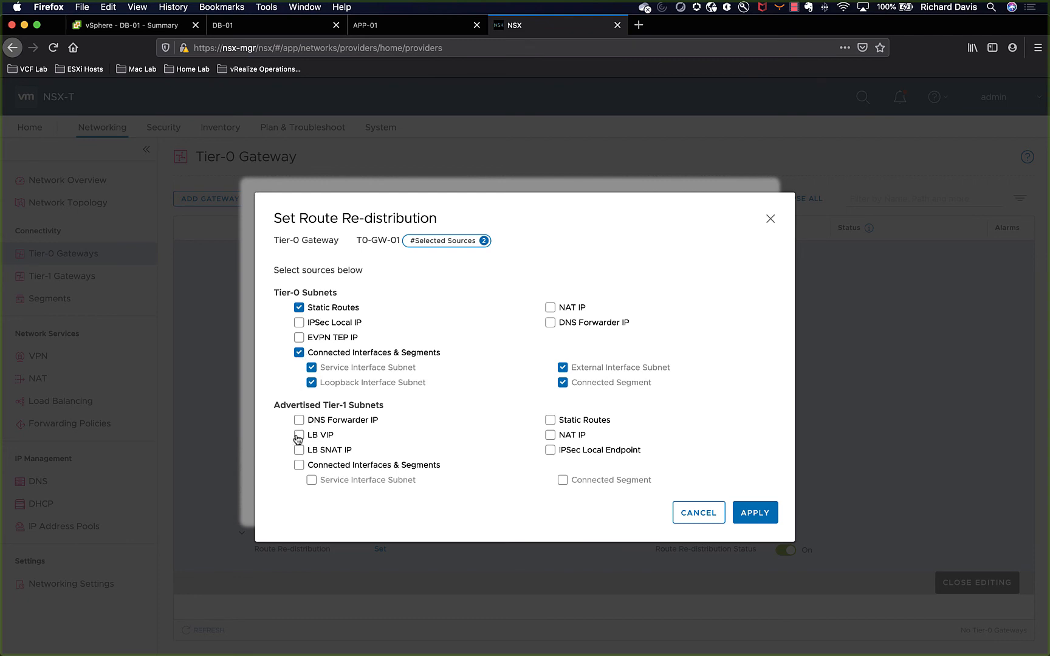
pyautogui.click(299, 466)
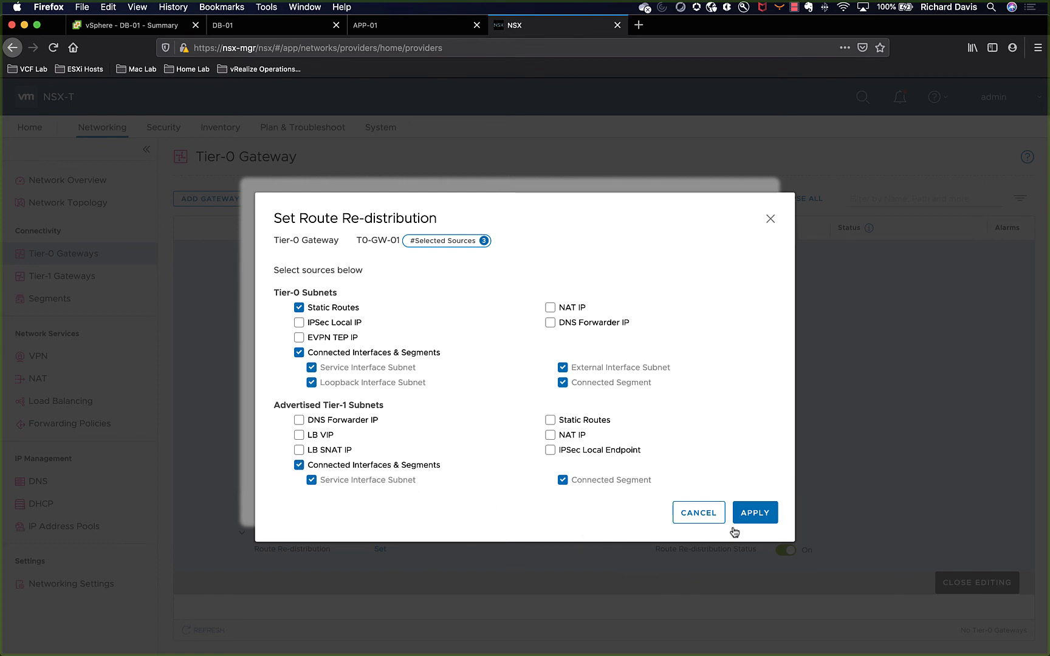
pyautogui.click(764, 516)
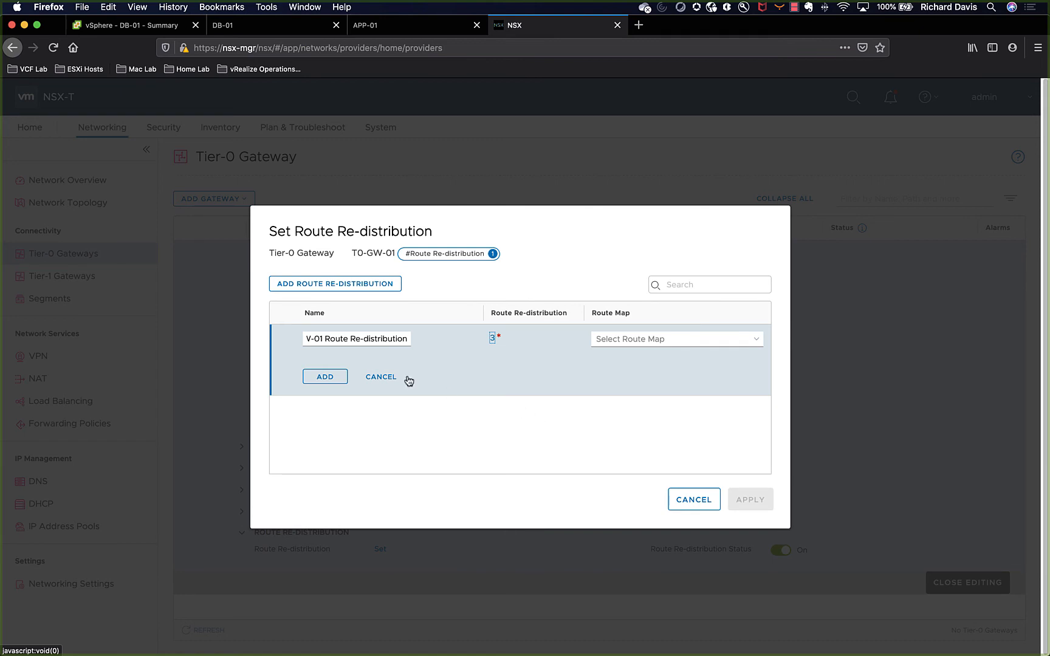
# Add the route re-distribution rule, apply it to T0-GW-01 and save the gateway's re-distribution settings.
pyautogui.click(328, 376)
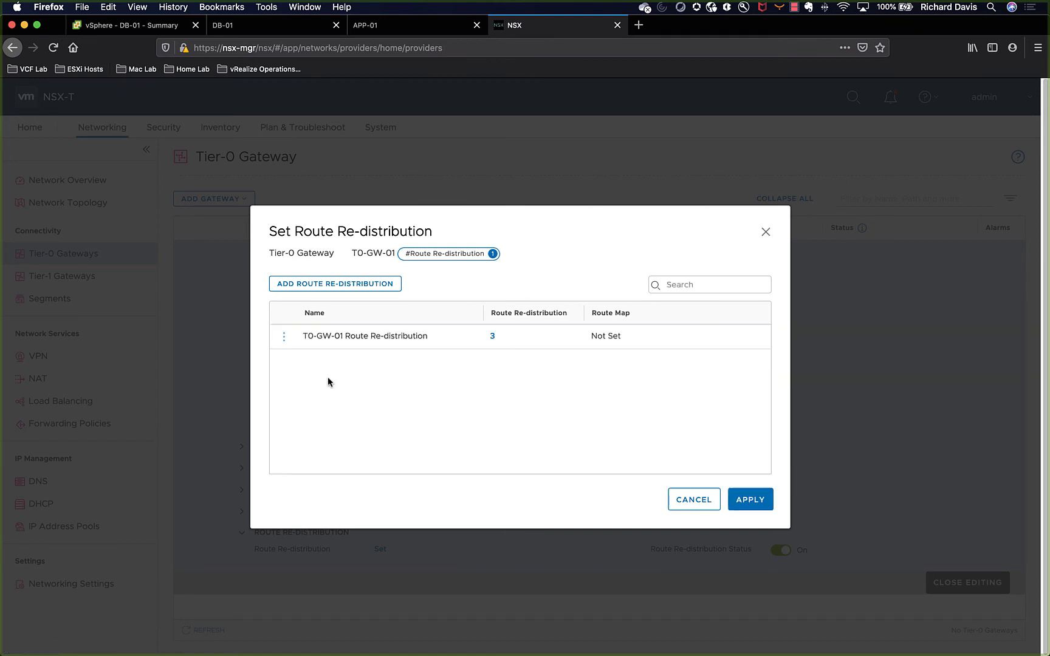
pyautogui.click(741, 499)
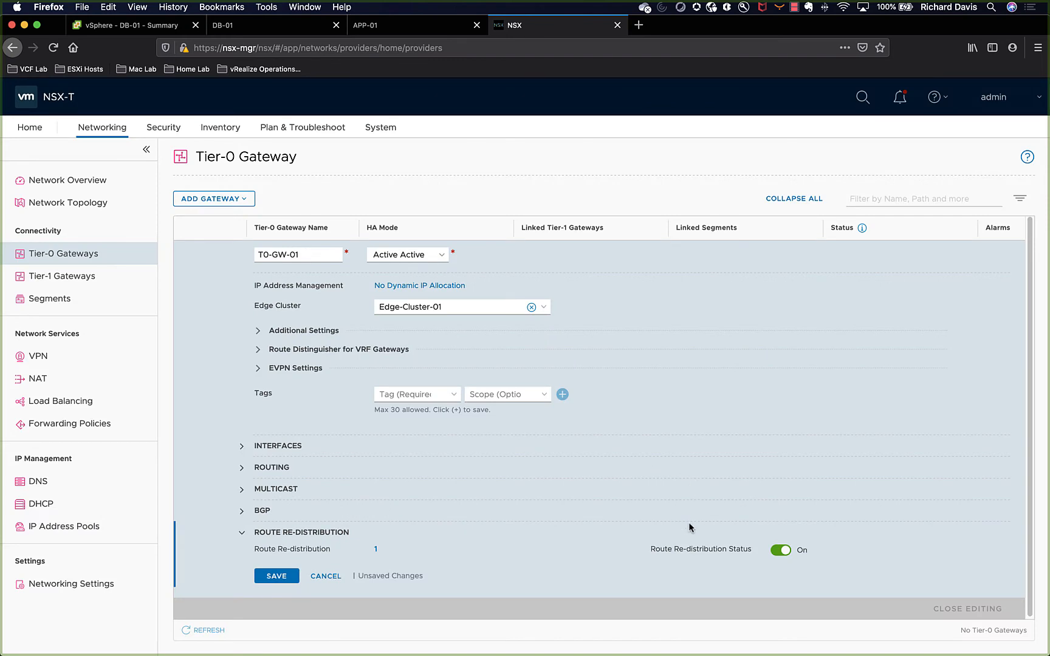
pyautogui.click(286, 577)
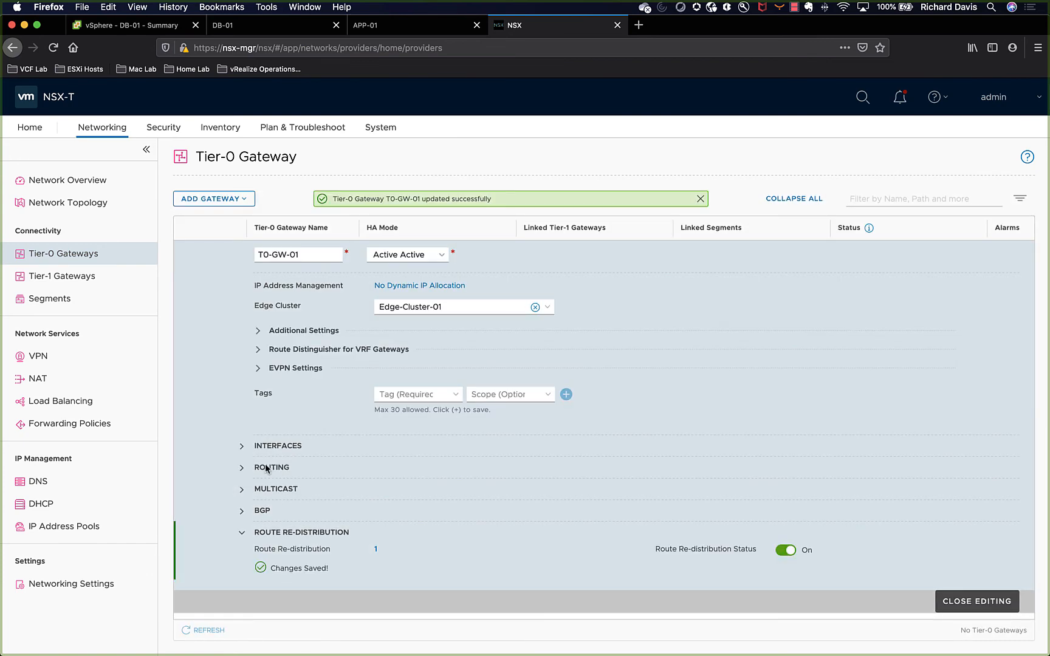
# Start a new external interface on T0-GW-01 named T0-GW-01-Uplink-1 with IP address 192.168.100.2/24.
pyautogui.click(242, 446)
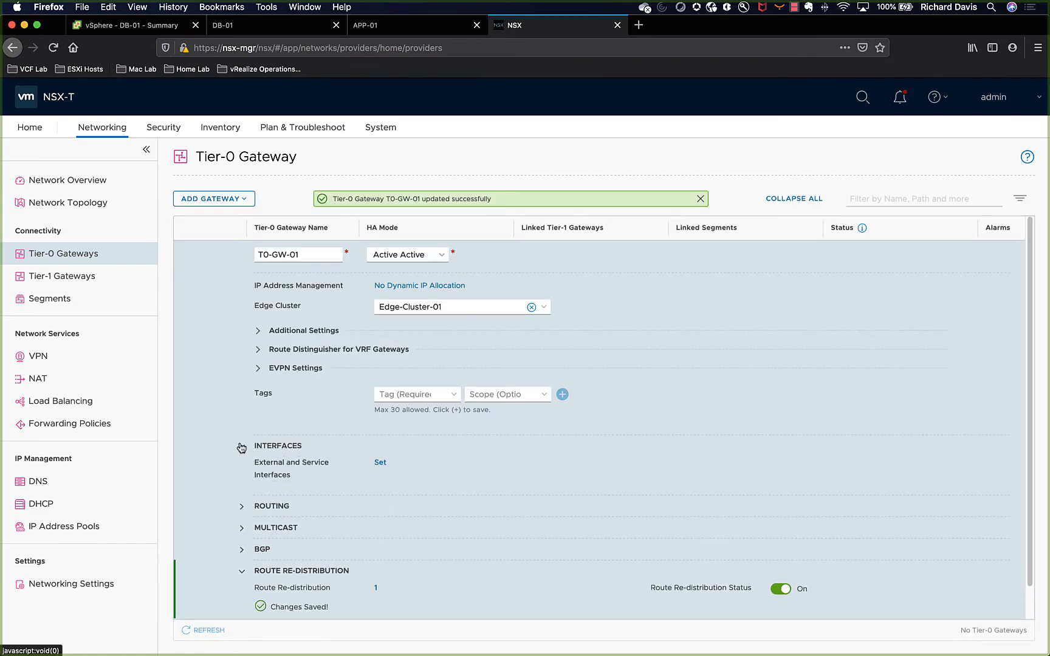
pyautogui.click(379, 463)
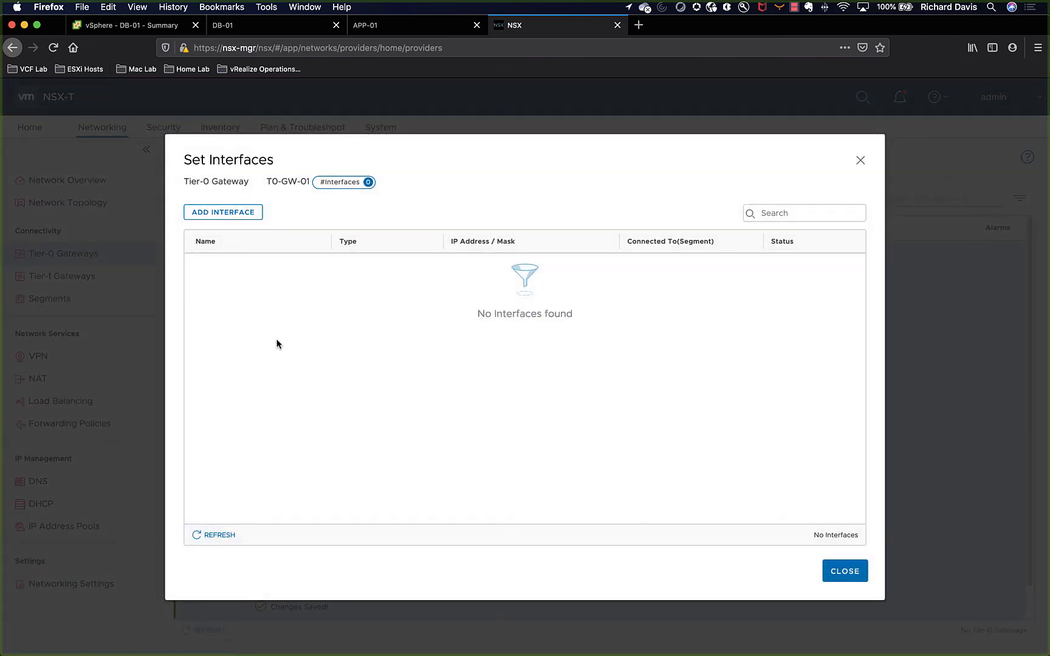
pyautogui.click(243, 214)
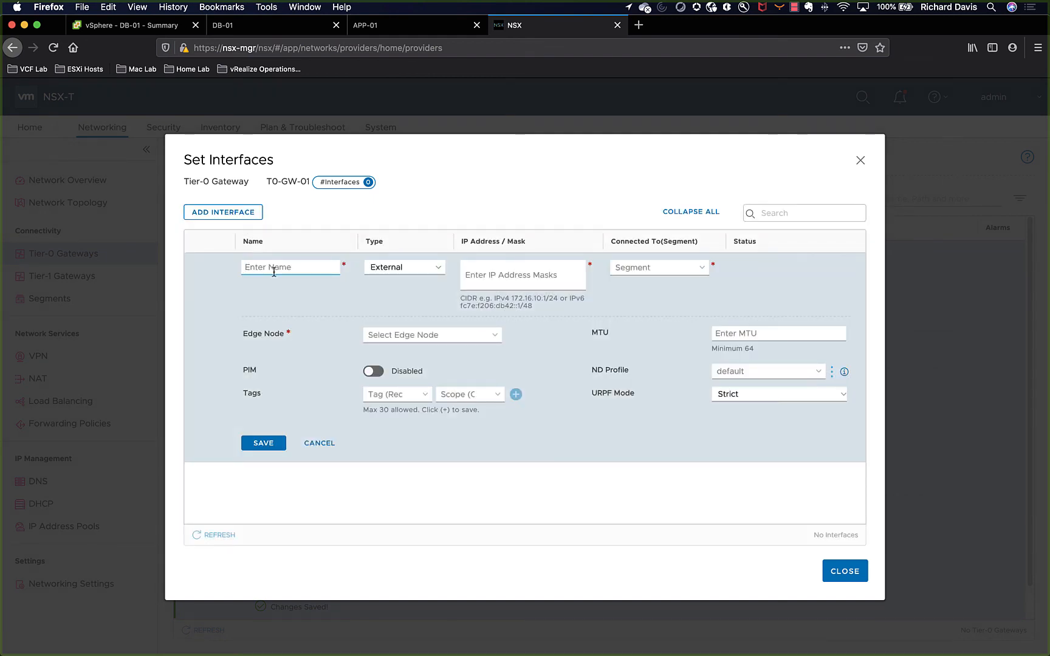
pyautogui.click(273, 268)
pyautogui.write('T0')
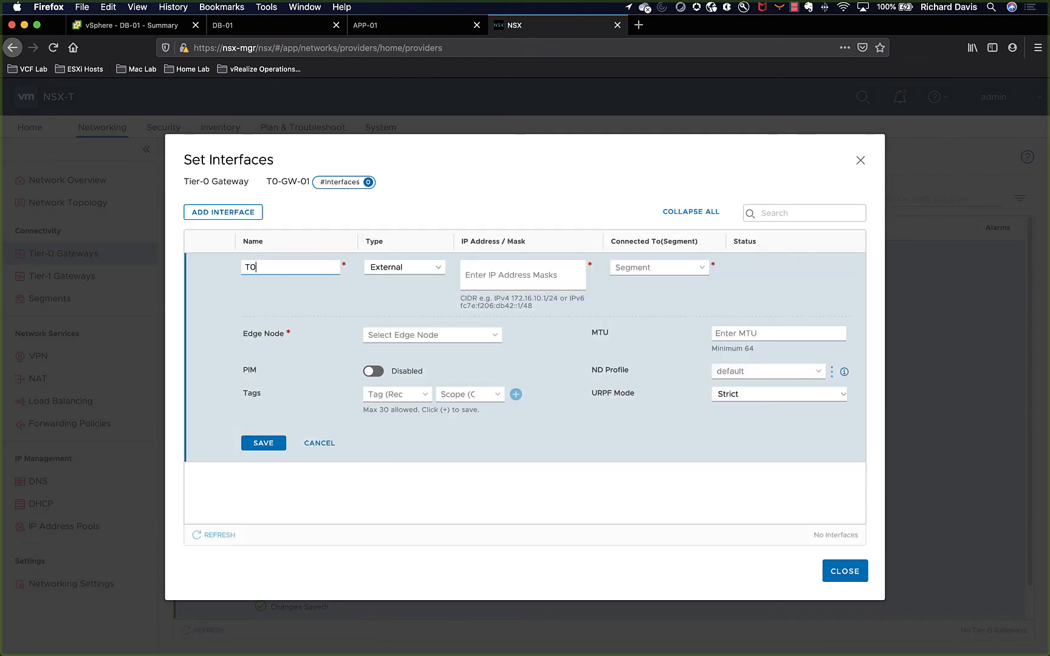
pyautogui.write('-GW-01-Uplink-1')
pyautogui.click(483, 268)
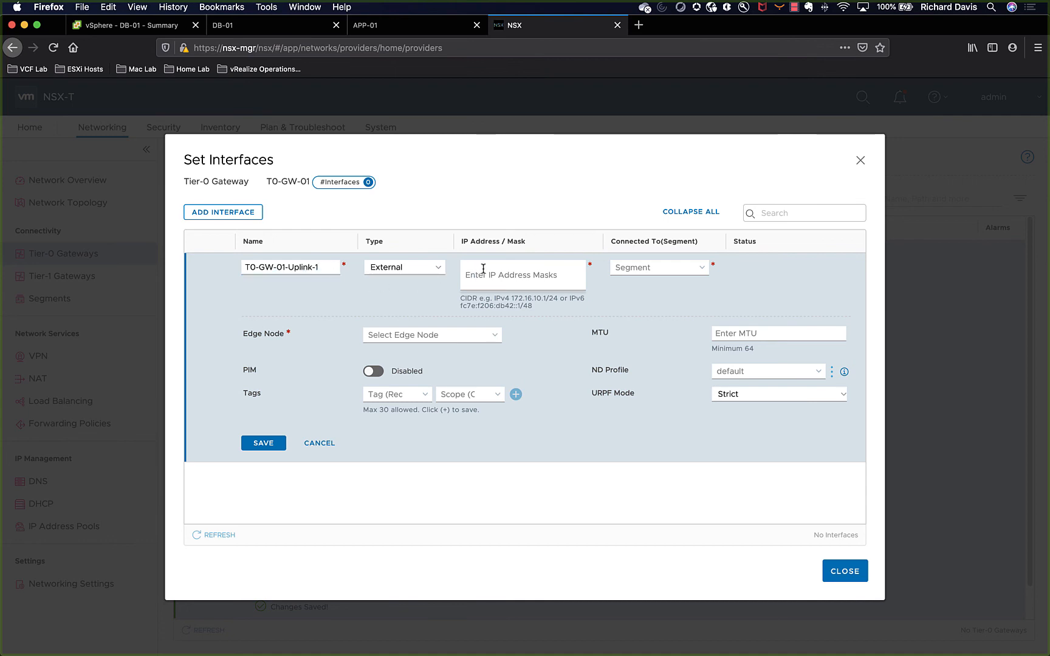
pyautogui.write('192.168.')
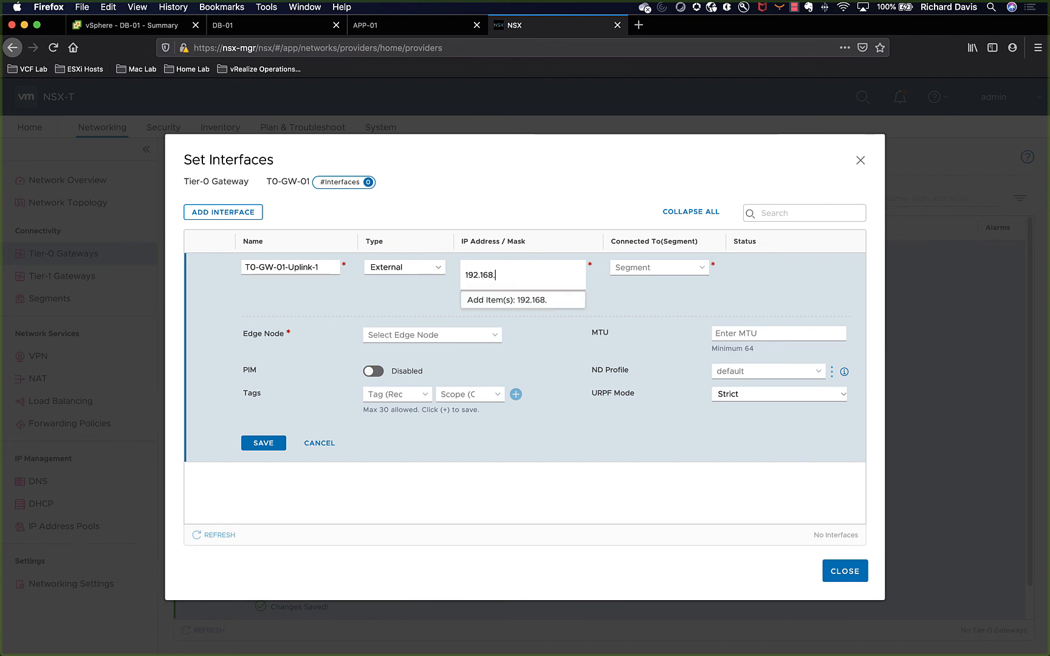
pyautogui.write('100.2/24')
pyautogui.press('Return')
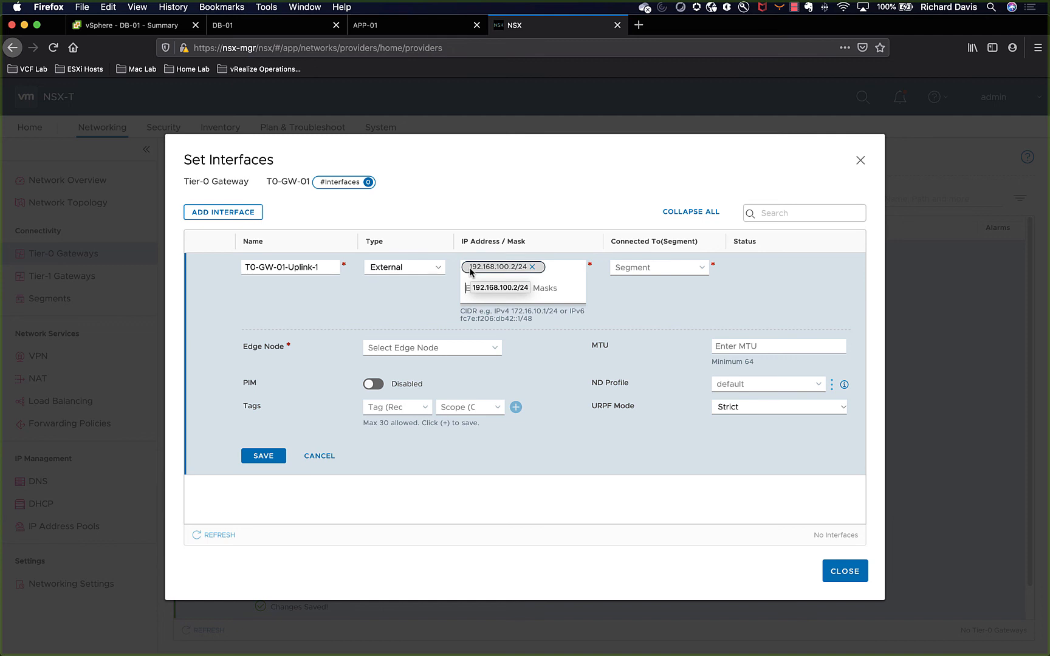
# Connect the interface to segment T0-GW-01-Uplink-1, assign it to edge node nsxedge-01 and save it.
pyautogui.click(700, 269)
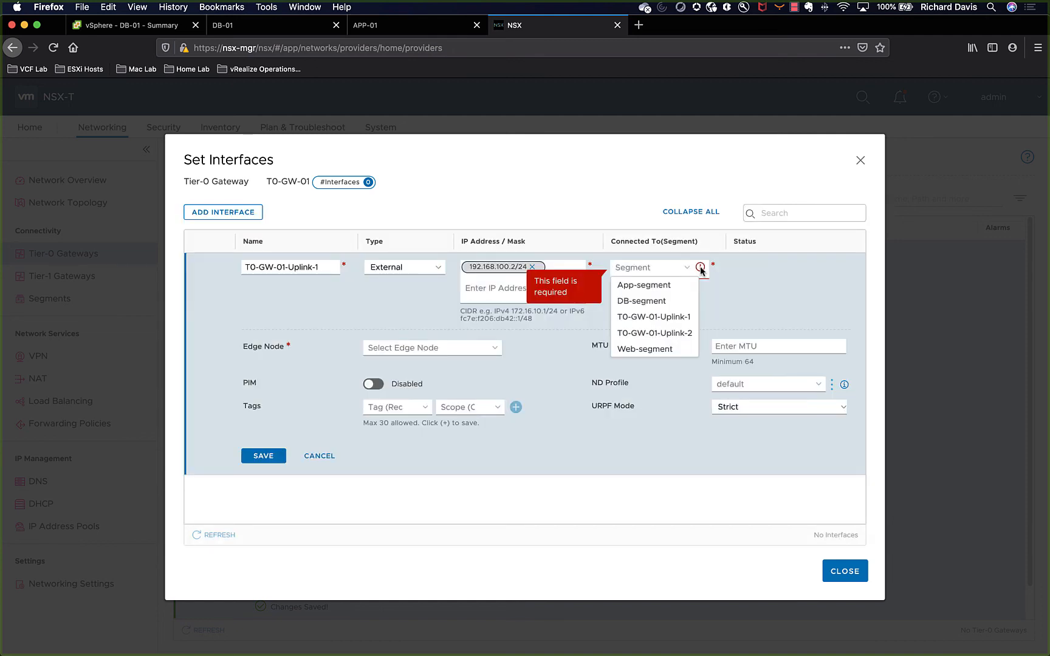
pyautogui.click(686, 317)
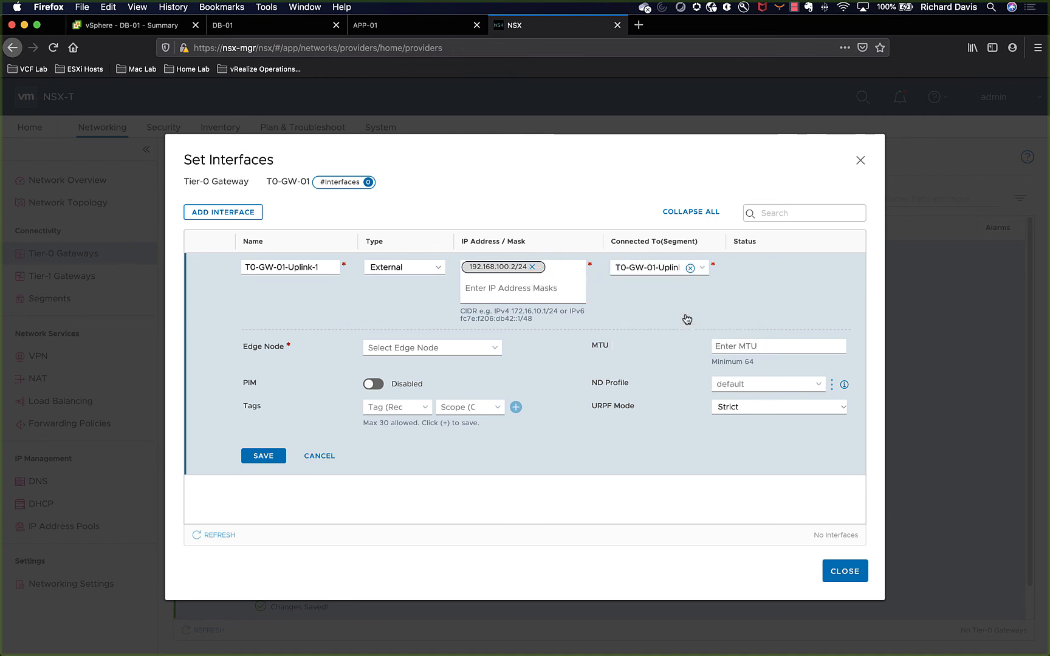
pyautogui.click(492, 351)
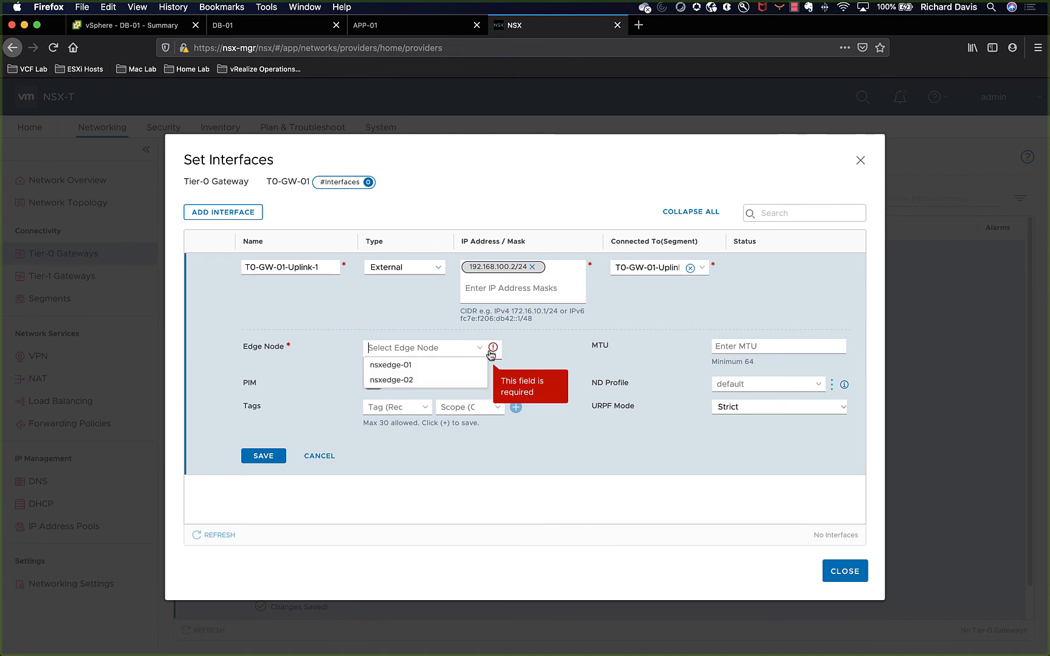
pyautogui.click(395, 364)
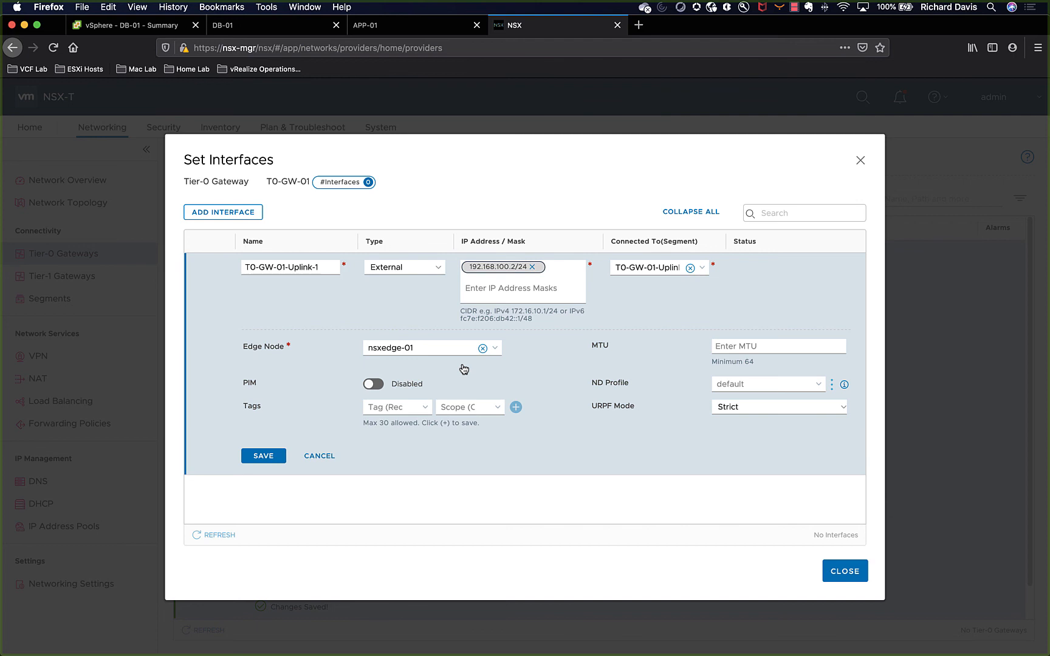
pyautogui.click(265, 458)
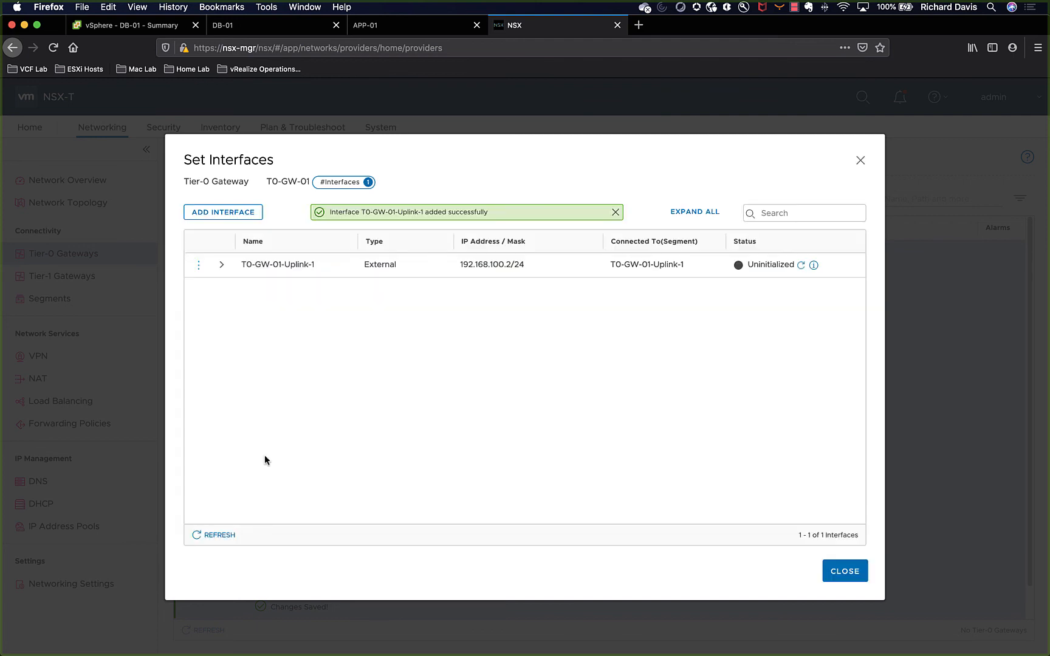
# Start a second external interface named T0-GW-01-Uplink-2 with IP address 192.168.110.2/24.
pyautogui.click(241, 214)
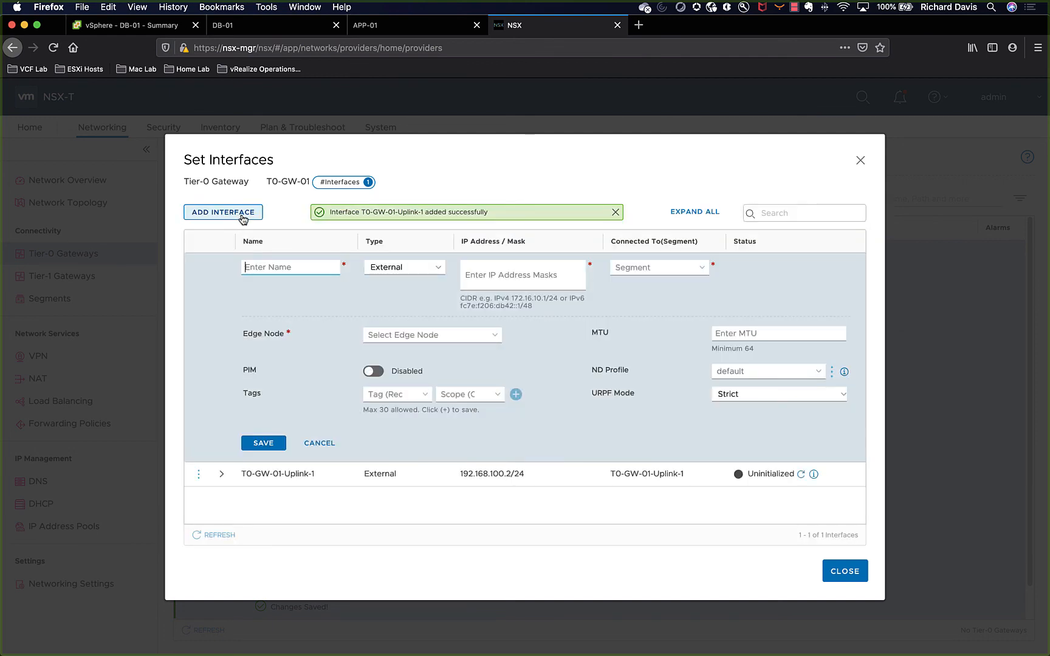
pyautogui.click(282, 265)
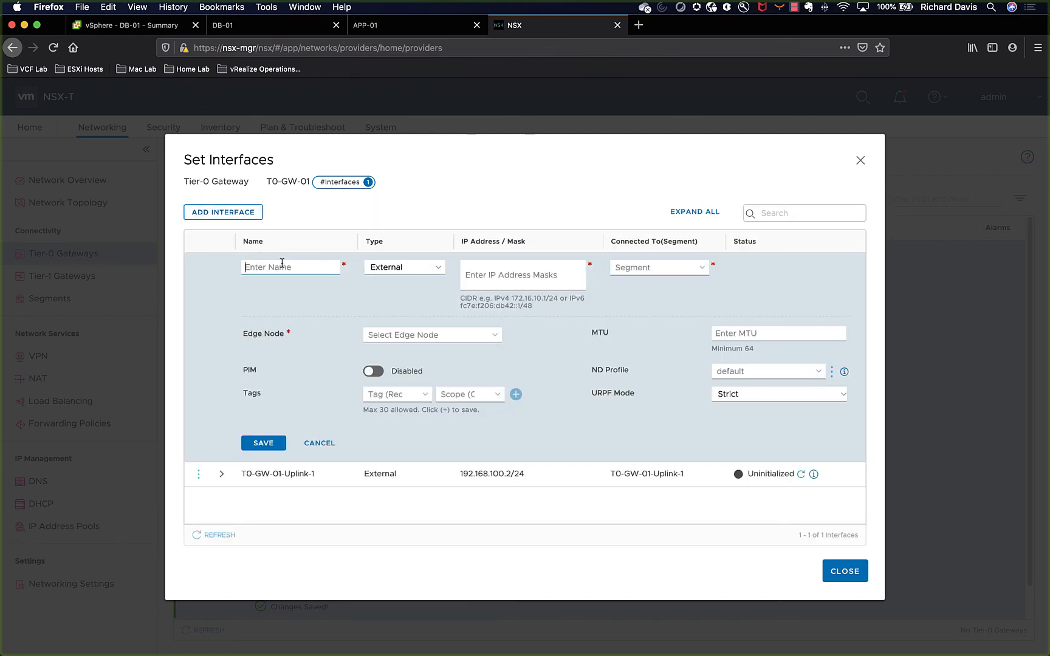
pyautogui.write('T0-')
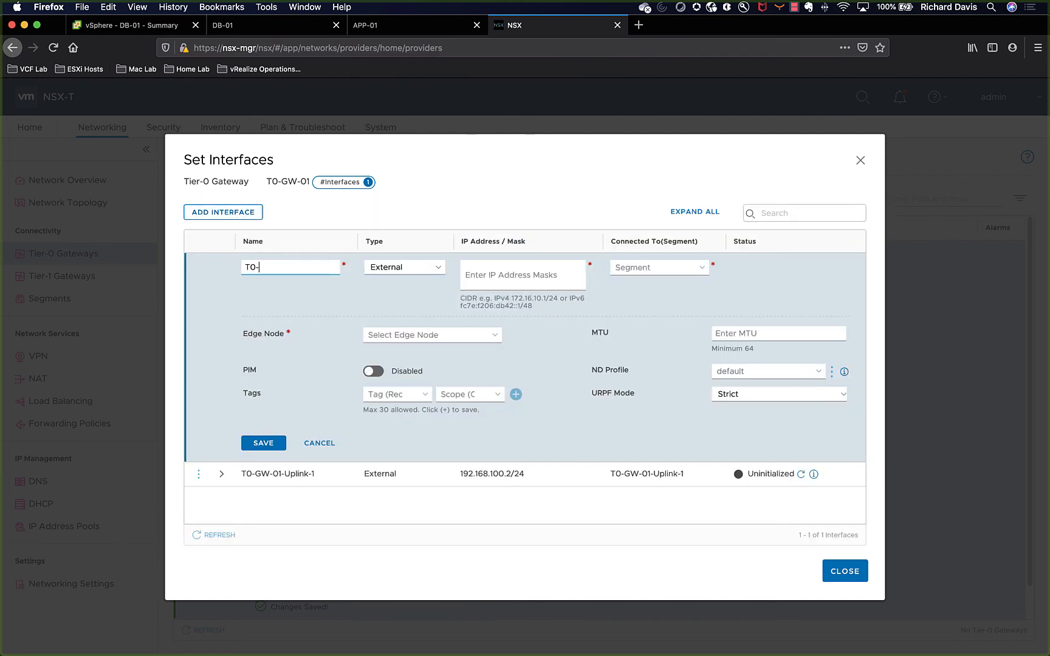
pyautogui.write('GW-01-Uplink-2')
pyautogui.click(507, 277)
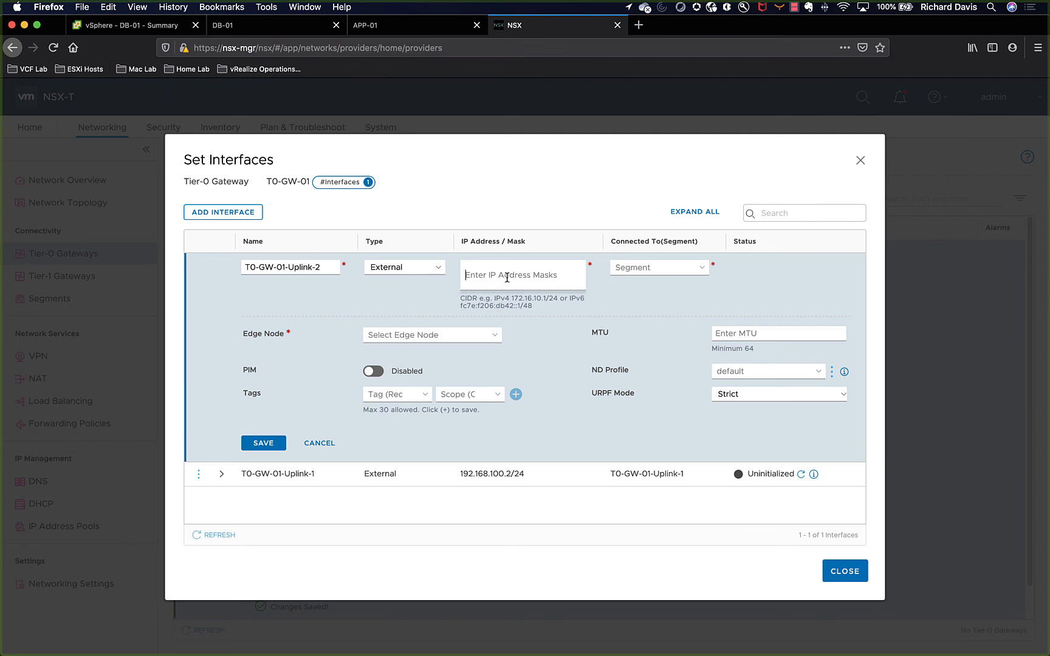
pyautogui.write('192.168.')
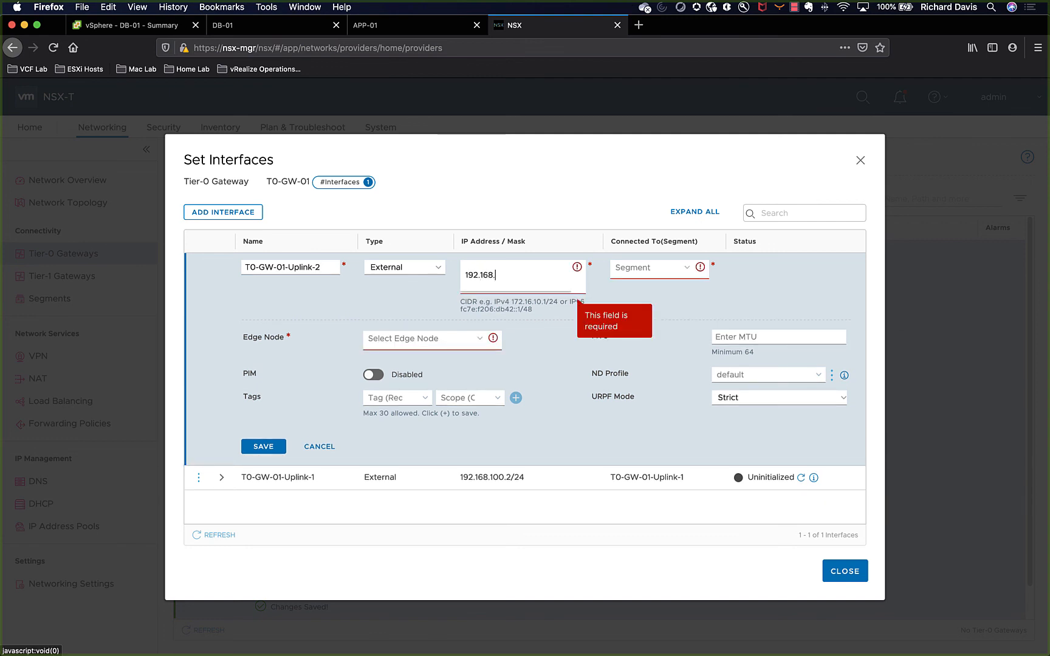
pyautogui.write('110.2/24')
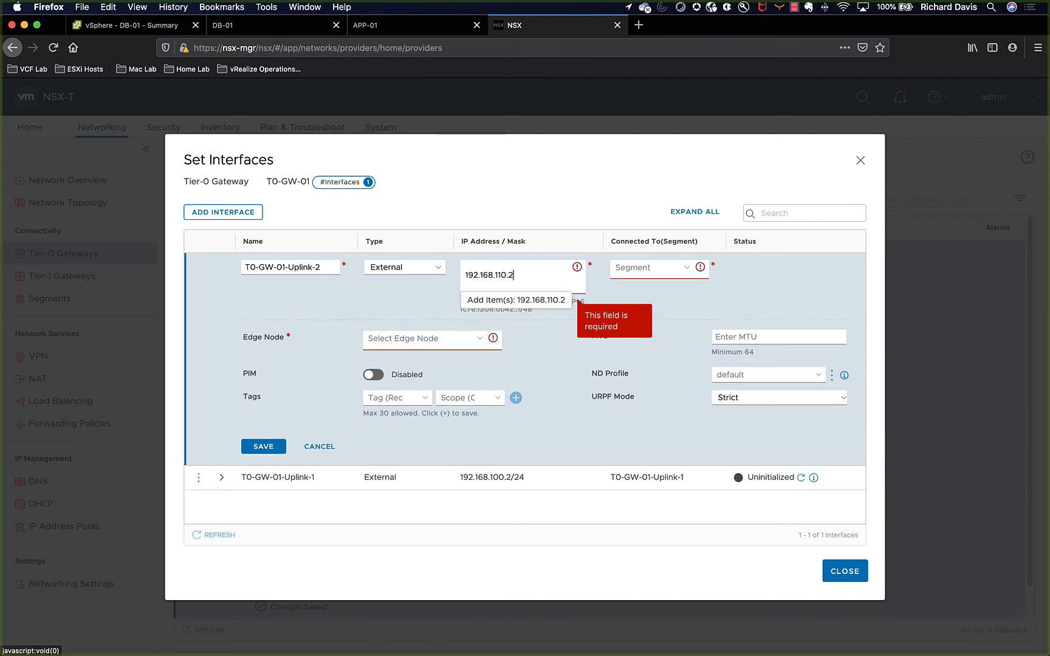
pyautogui.press('Return')
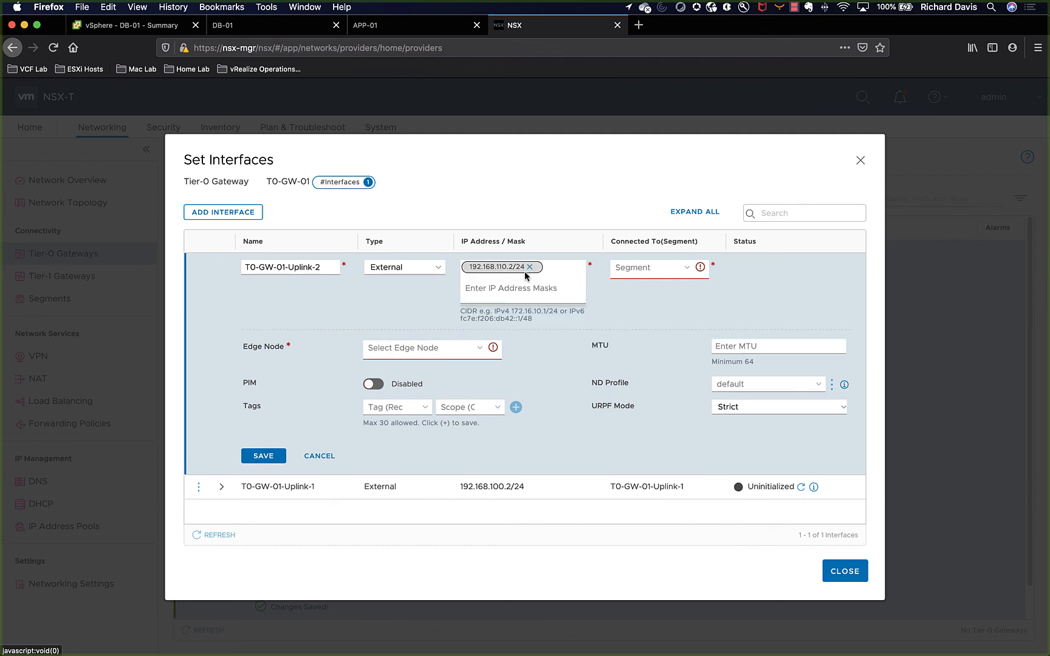
# Connect the second interface to segment T0-GW-01-Uplink-2 on edge node nsxedge-02, save it, and finish the interface setup after refreshing their status.
pyautogui.click(688, 268)
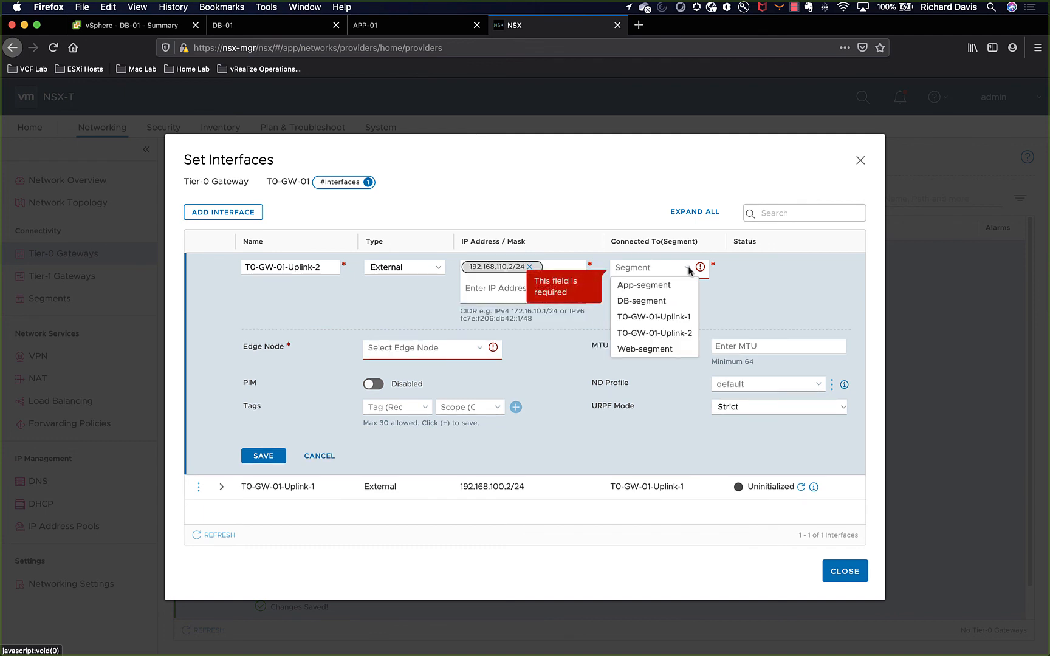
pyautogui.click(681, 333)
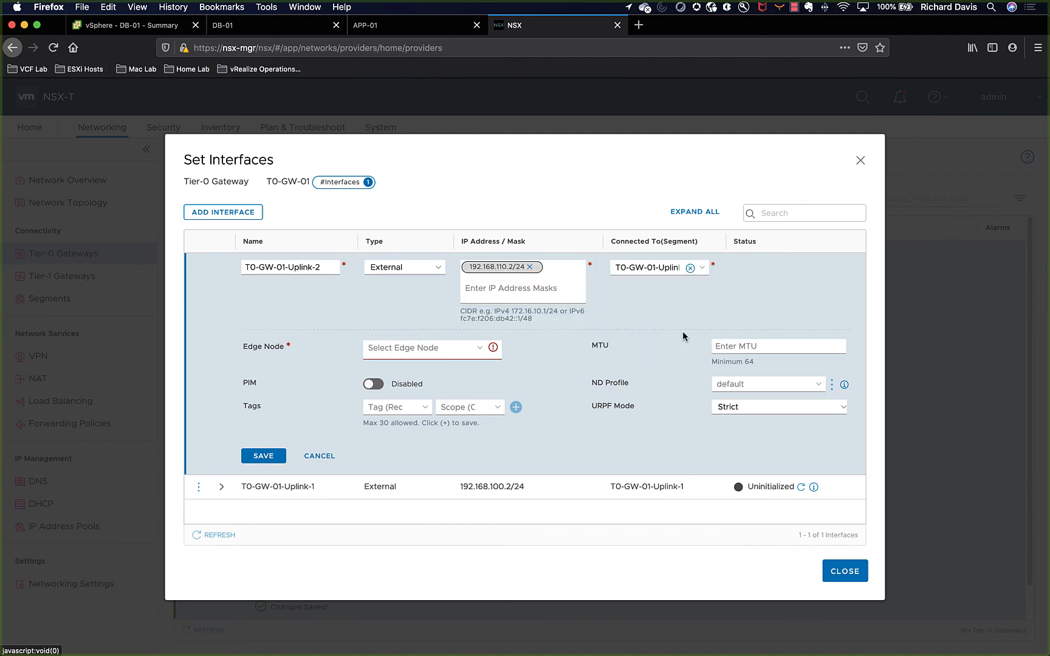
pyautogui.click(478, 350)
pyautogui.click(443, 376)
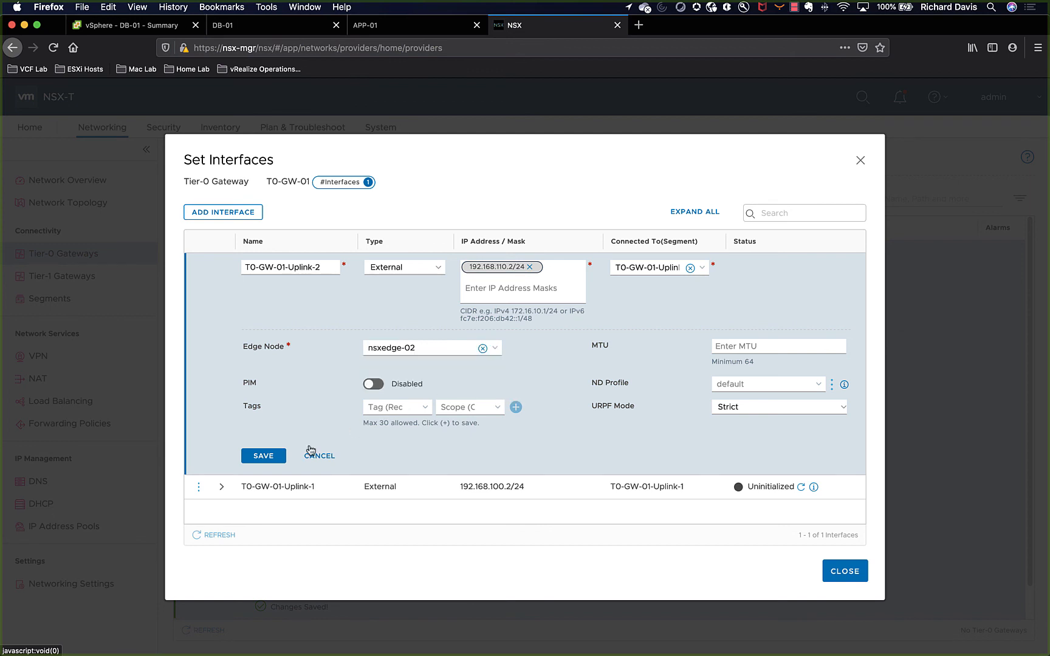
pyautogui.click(275, 457)
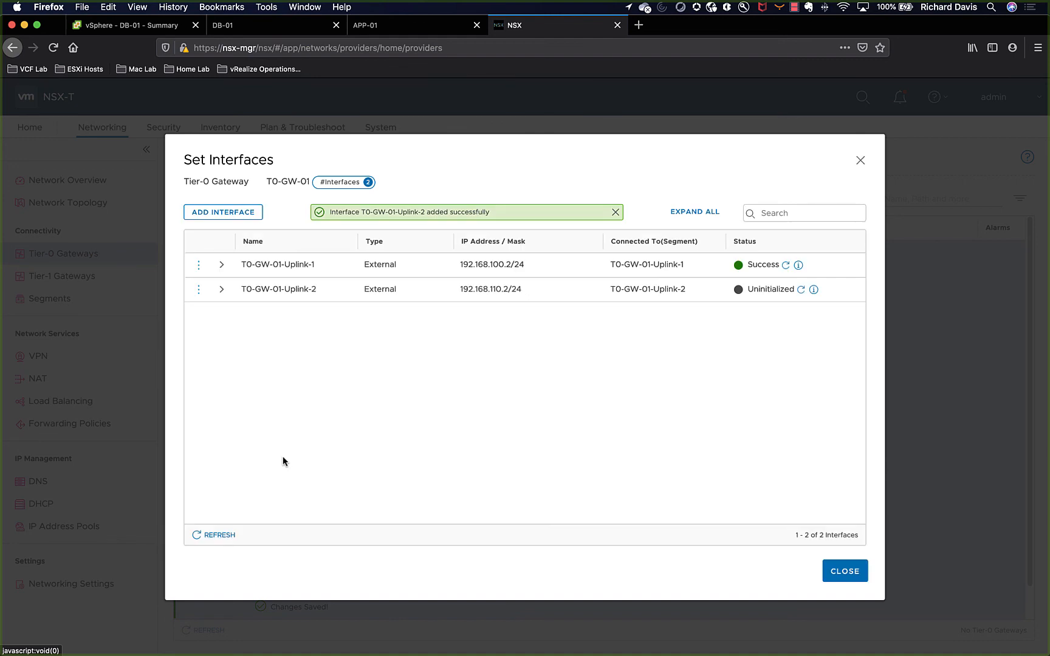
pyautogui.click(218, 535)
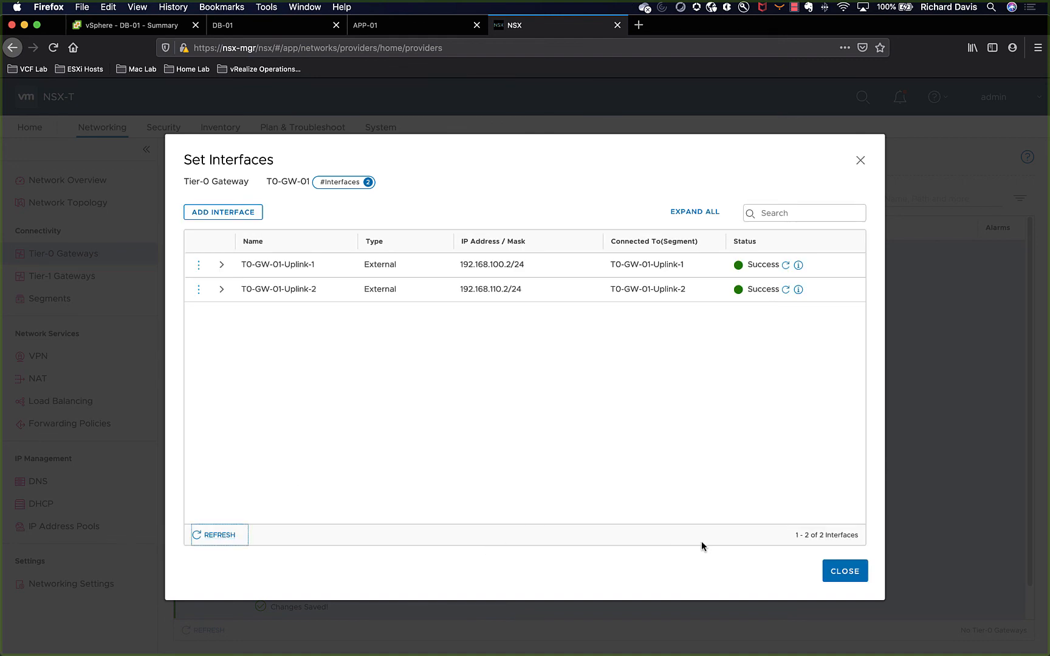
pyautogui.click(844, 572)
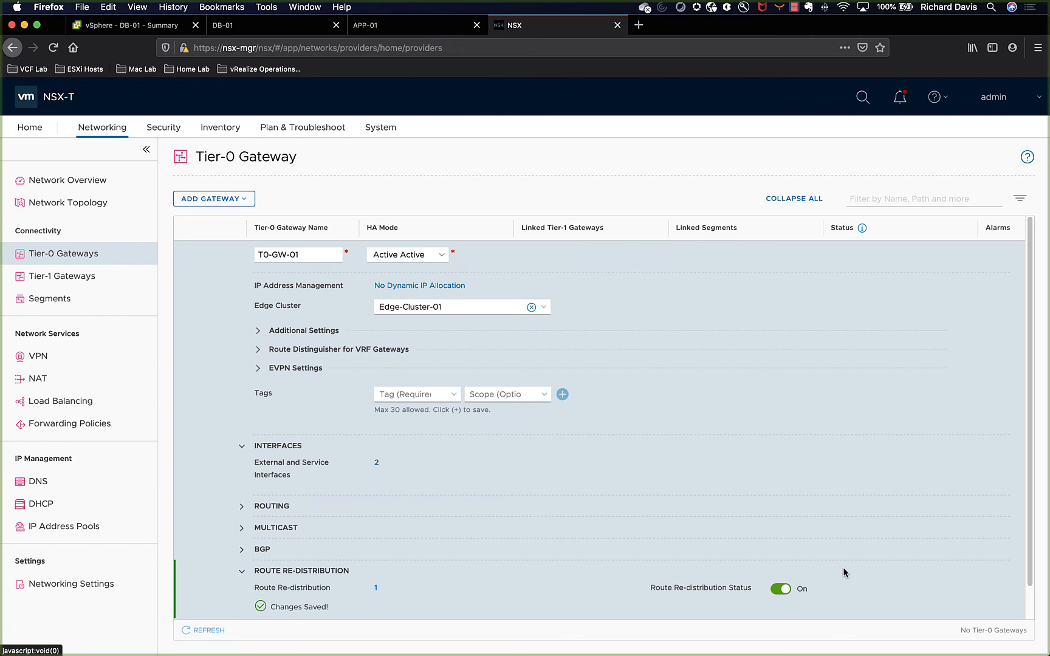
# Set the BGP local AS number of T0-GW-01 to 100.
pyautogui.scroll(-1, 429, 497)
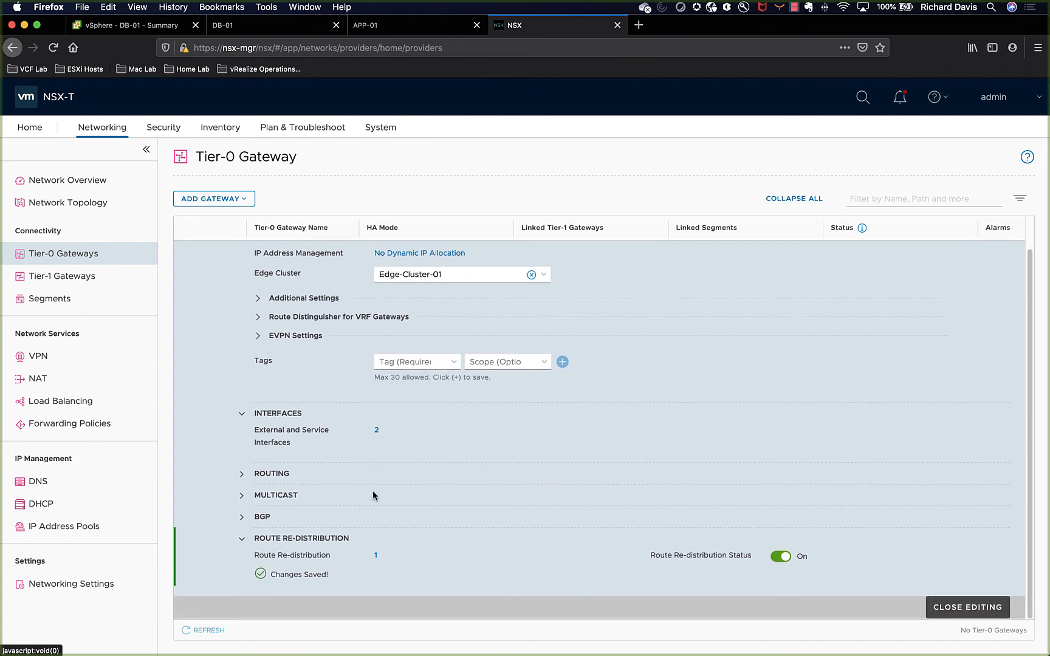
pyautogui.click(244, 517)
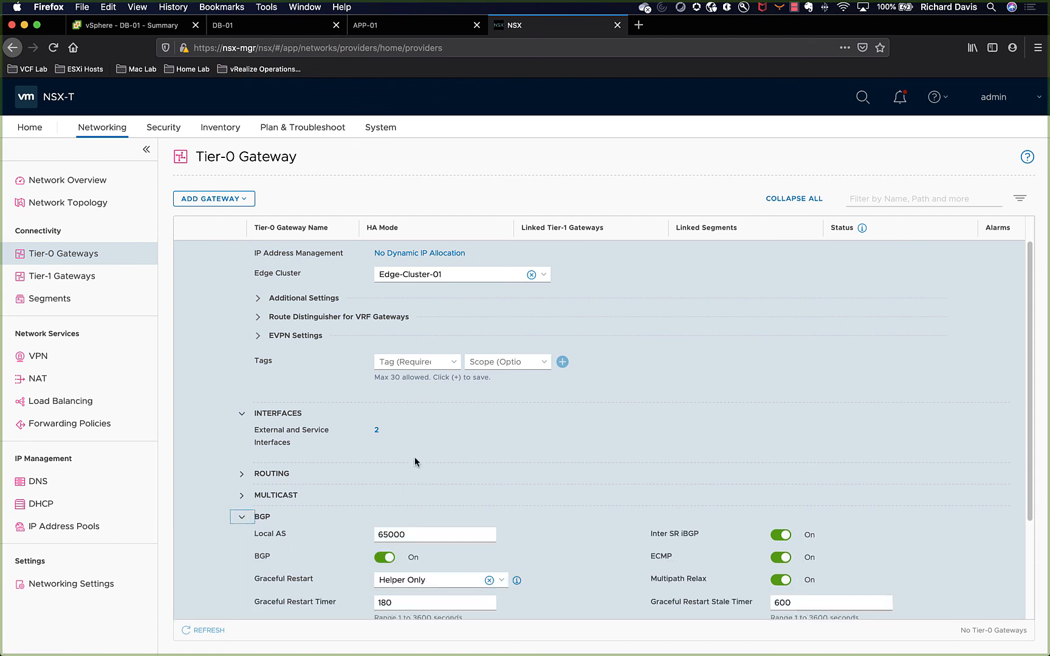
pyautogui.doubleClick(421, 534)
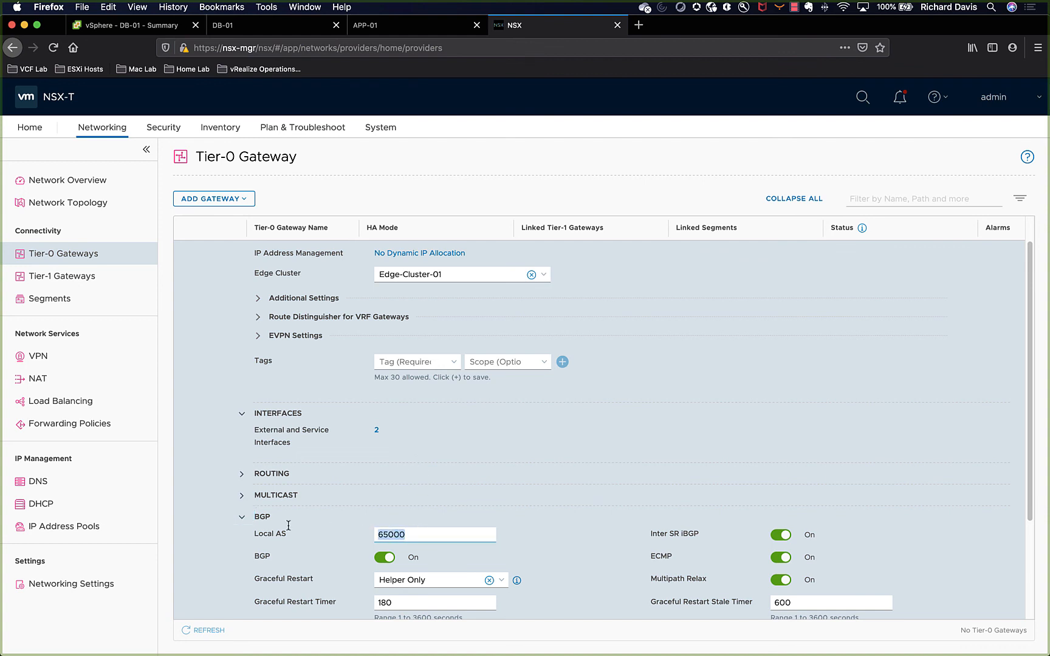
pyautogui.write('100')
# Start a BGP neighbor for T0-GW-01 with IP address 192.168.100.1 and remote AS number 200.
pyautogui.scroll(-2, 542, 546)
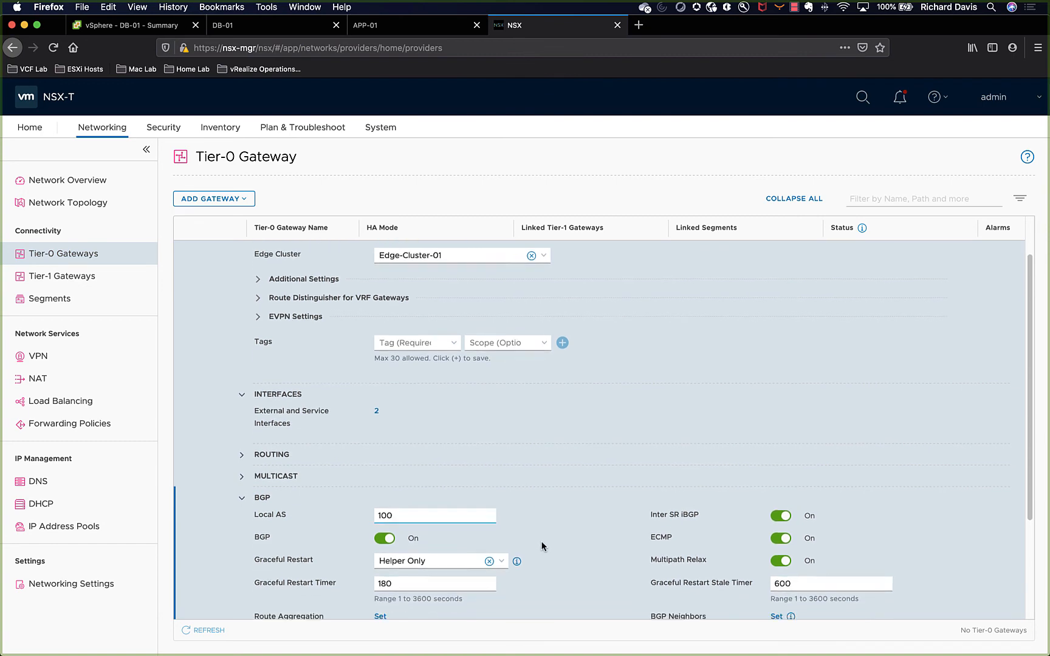
pyautogui.scroll(-5, 542, 546)
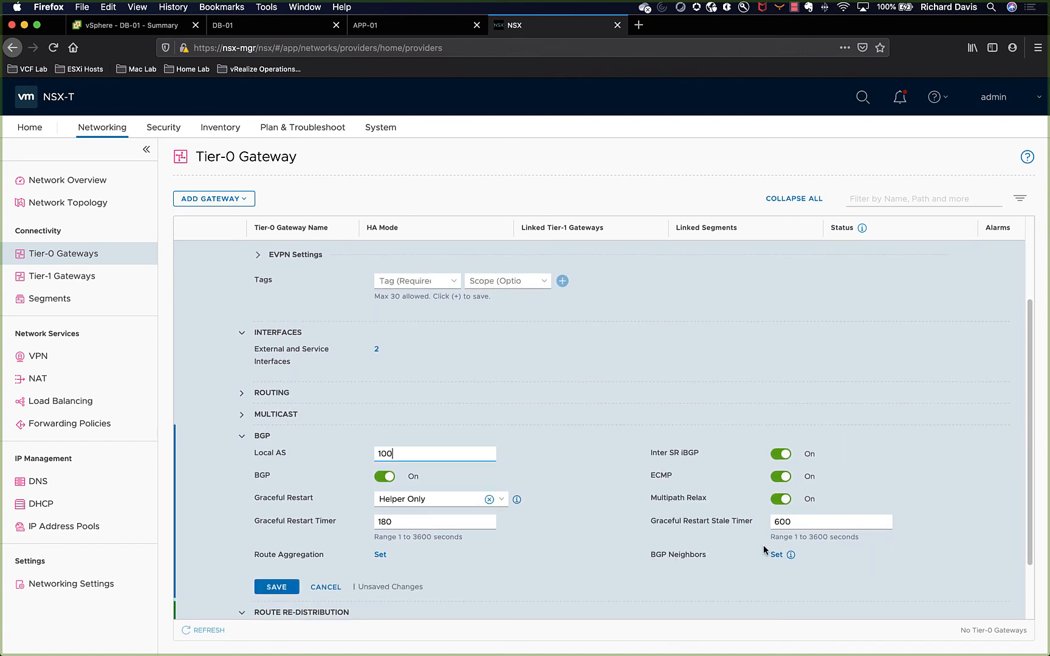
pyautogui.click(776, 554)
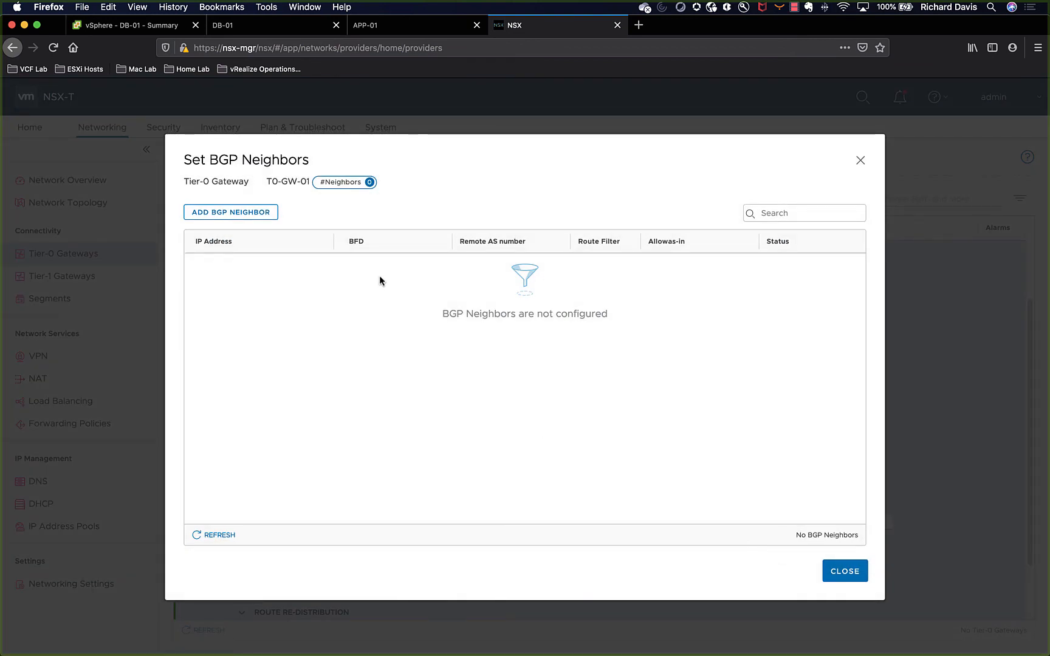
pyautogui.click(267, 212)
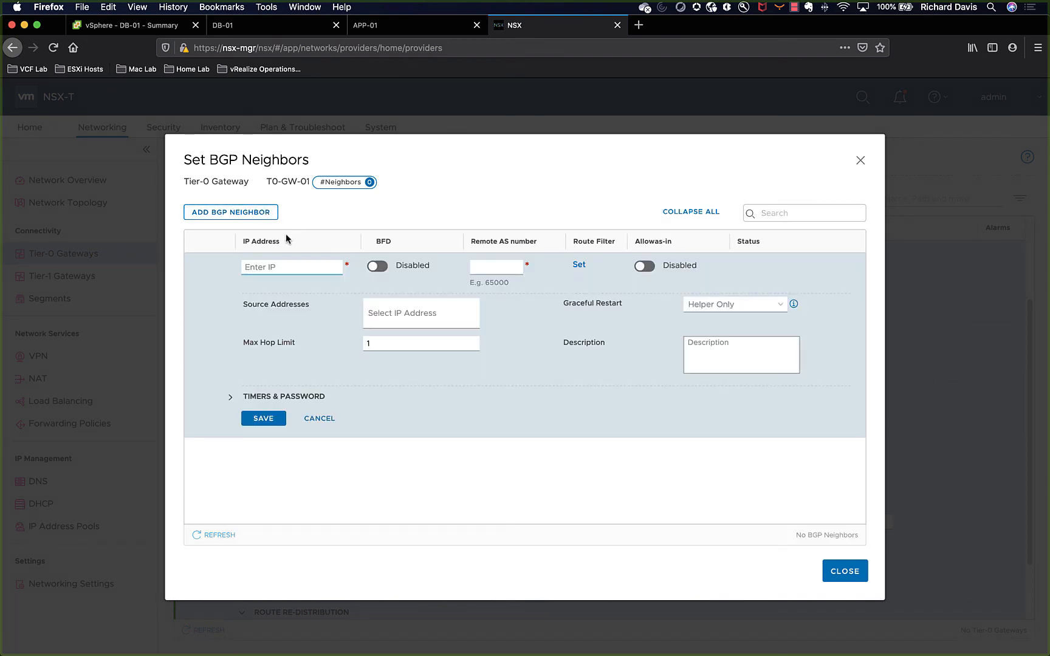
pyautogui.write('192.168')
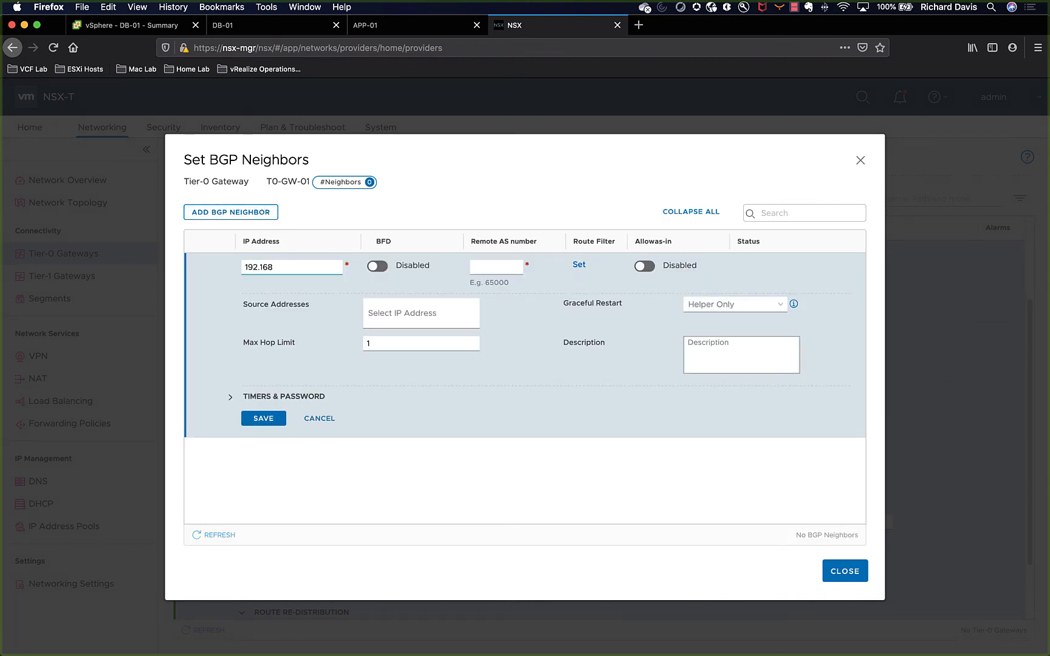
pyautogui.write('.100.1')
pyautogui.click(510, 267)
pyautogui.write('200')
# Set the neighbor's source address to 192.168.100.2 and save the neighbor.
pyautogui.click(422, 312)
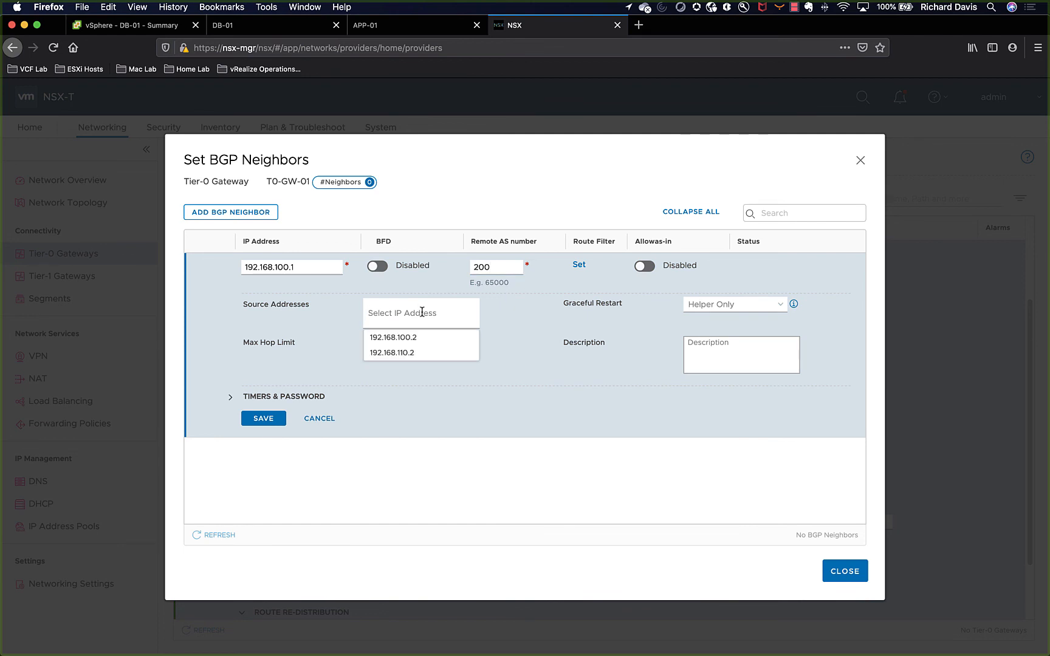
pyautogui.write('192.')
pyautogui.click(403, 337)
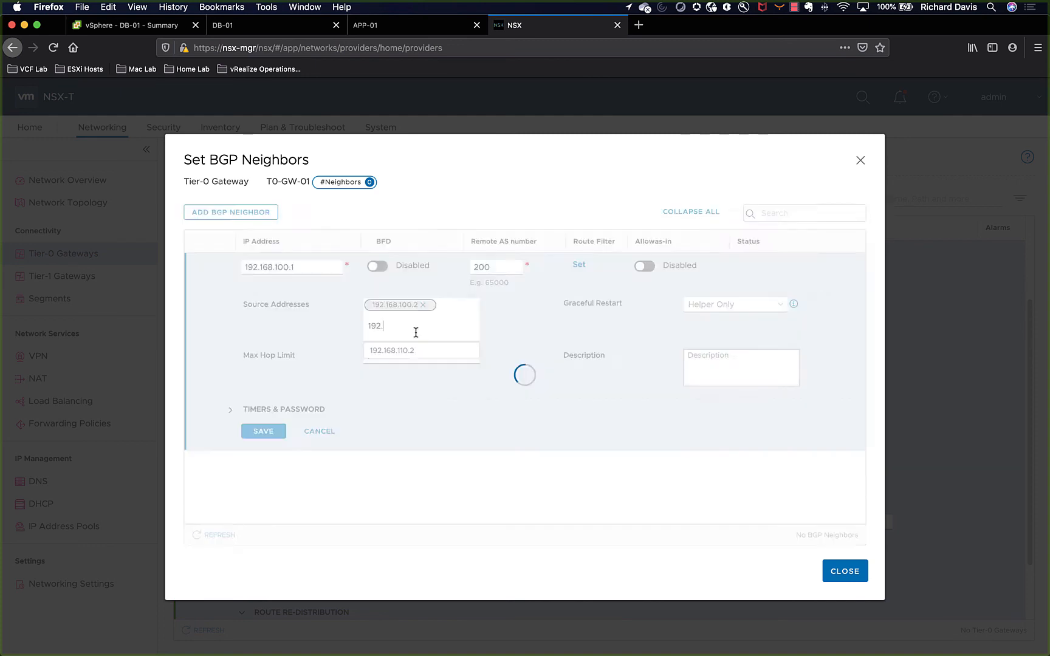
pyautogui.press('BackSpace')
pyautogui.press('BackSpace')
pyautogui.press('BackSpace')
pyautogui.press('BackSpace')
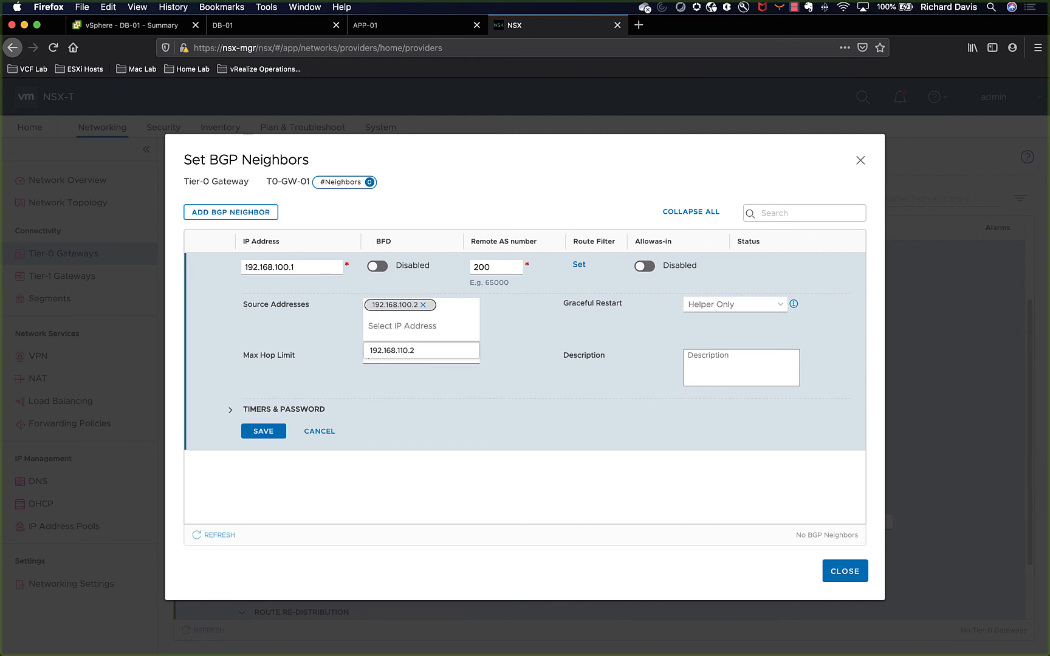
pyautogui.click(519, 367)
pyautogui.click(277, 432)
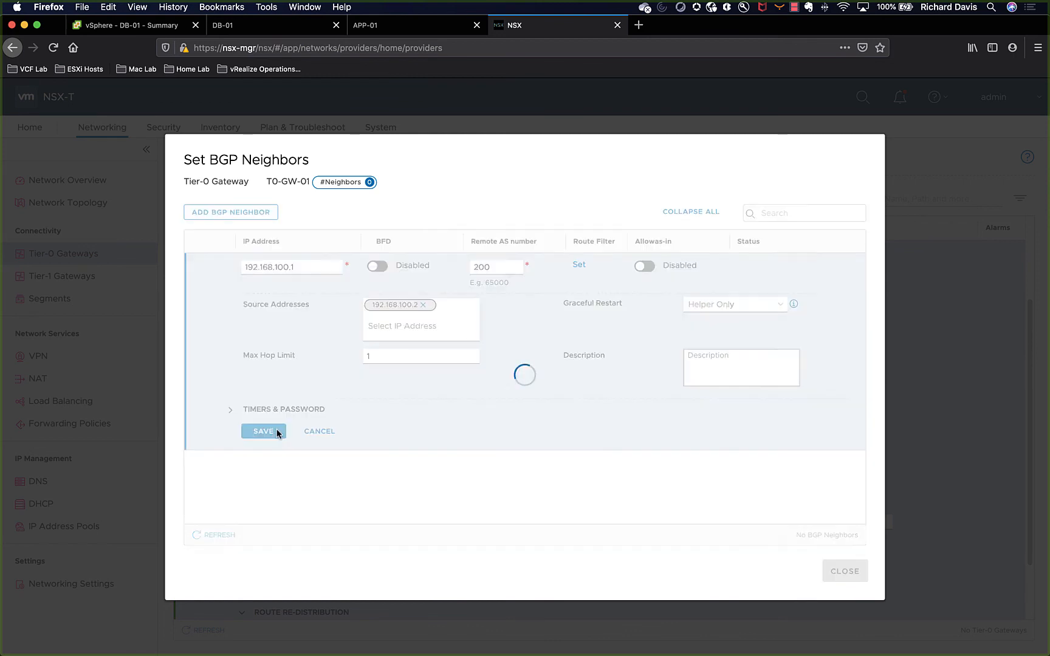
# Start a second BGP neighbor with IP address 192.168.110.1 and remote AS number 200.
pyautogui.click(247, 216)
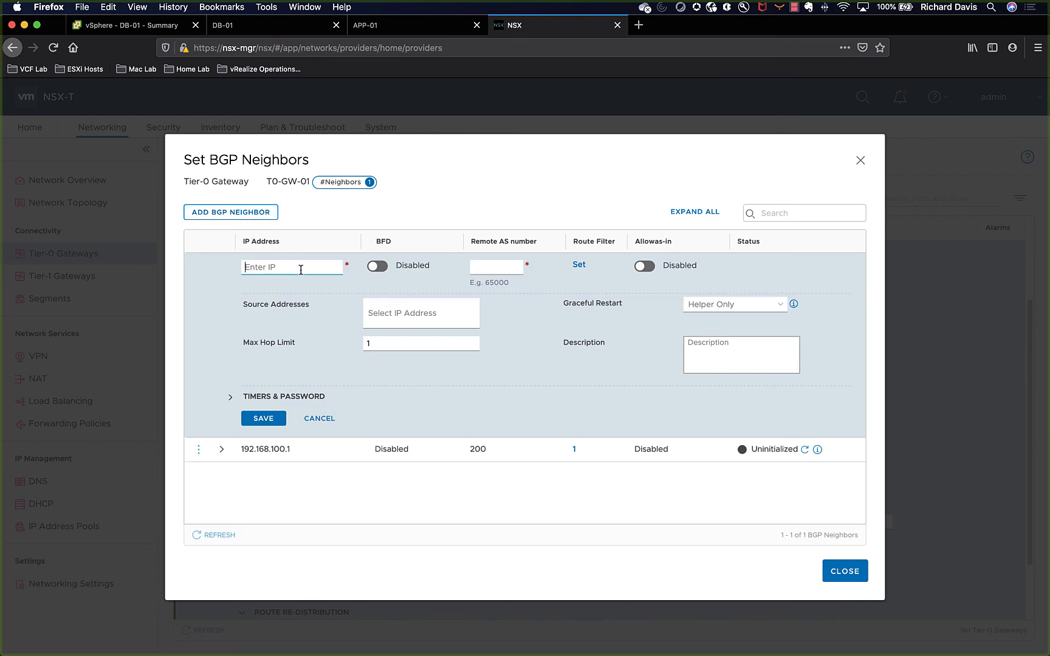
pyautogui.write('192.16')
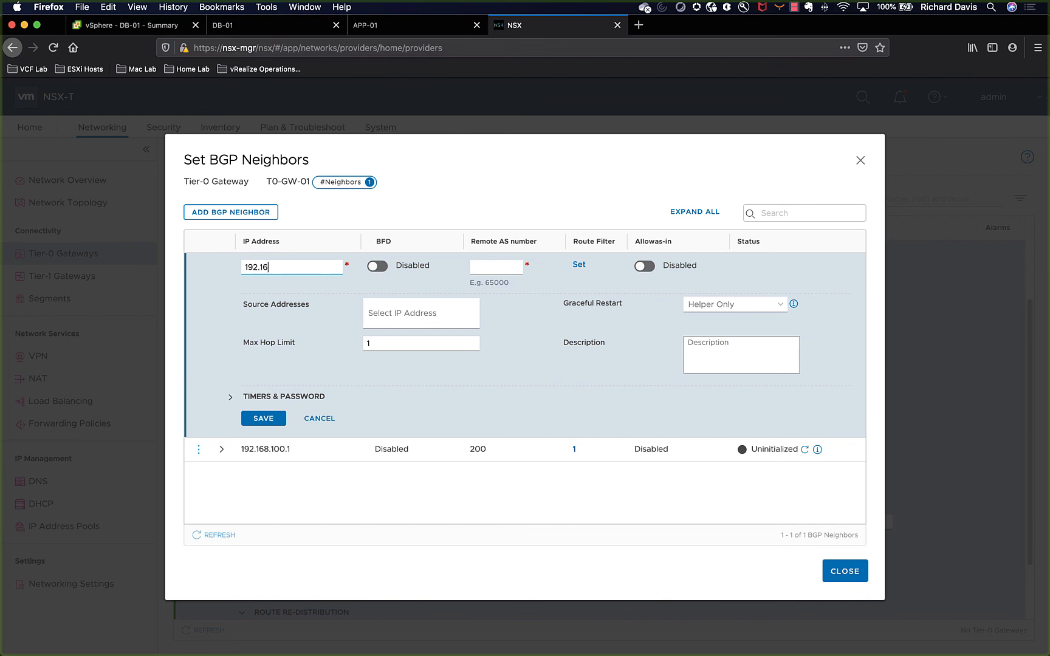
pyautogui.write('8.110.1')
pyautogui.press('Tab')
pyautogui.press('Tab')
pyautogui.write('200')
pyautogui.press('Tab')
pyautogui.press('Tab')
# Set the second neighbor's source address to 192.168.110.2, save it, and finish the neighbor setup after refreshing the list.
pyautogui.click(400, 313)
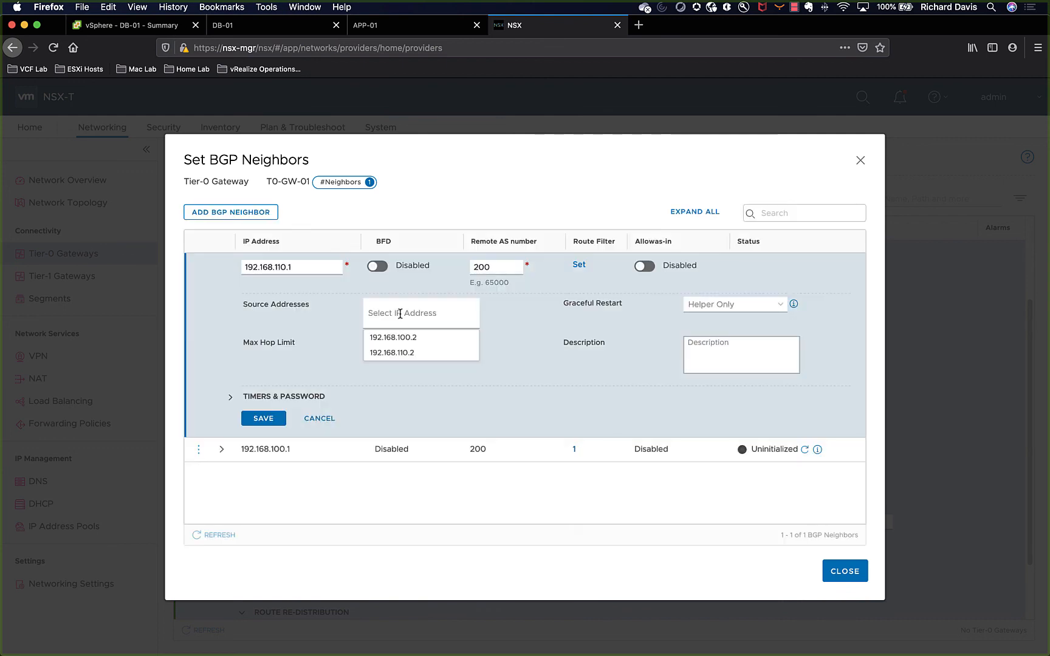
pyautogui.click(419, 353)
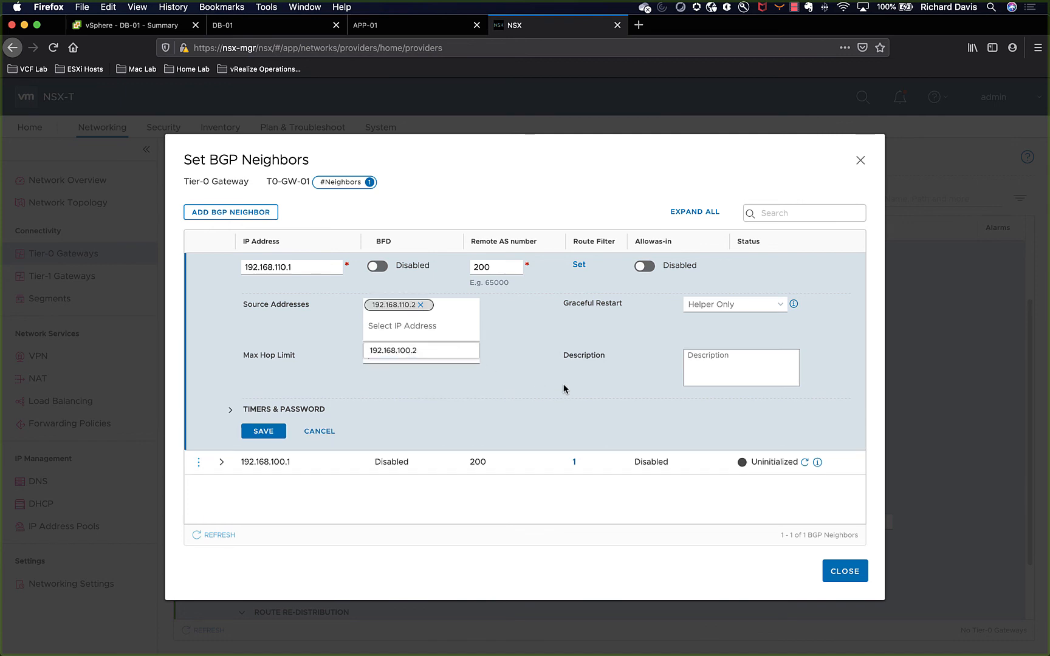
pyautogui.click(262, 432)
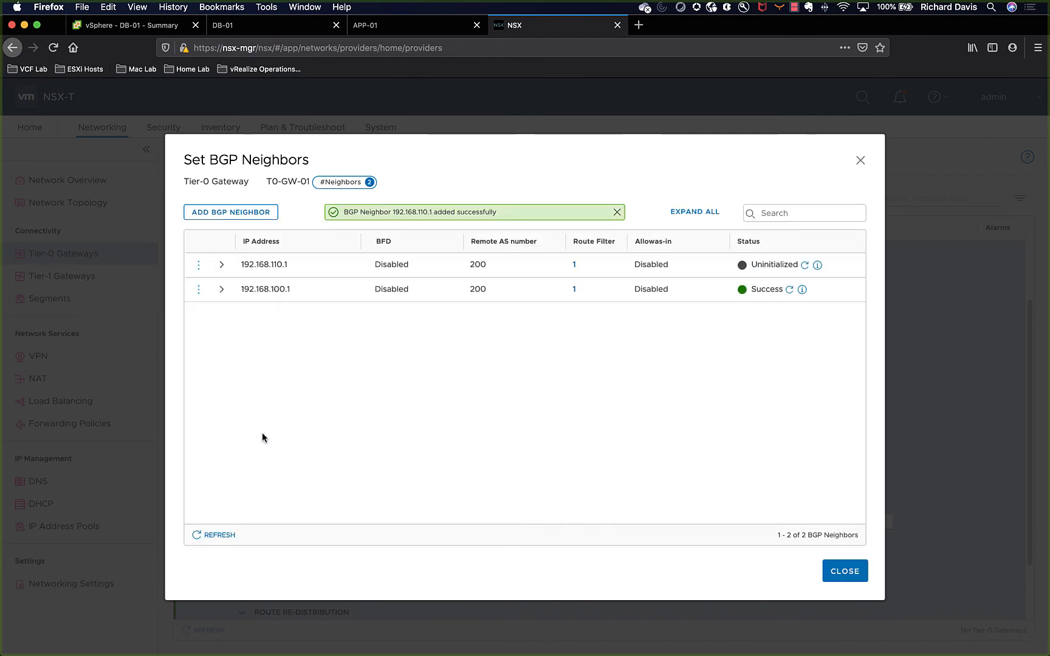
pyautogui.click(223, 535)
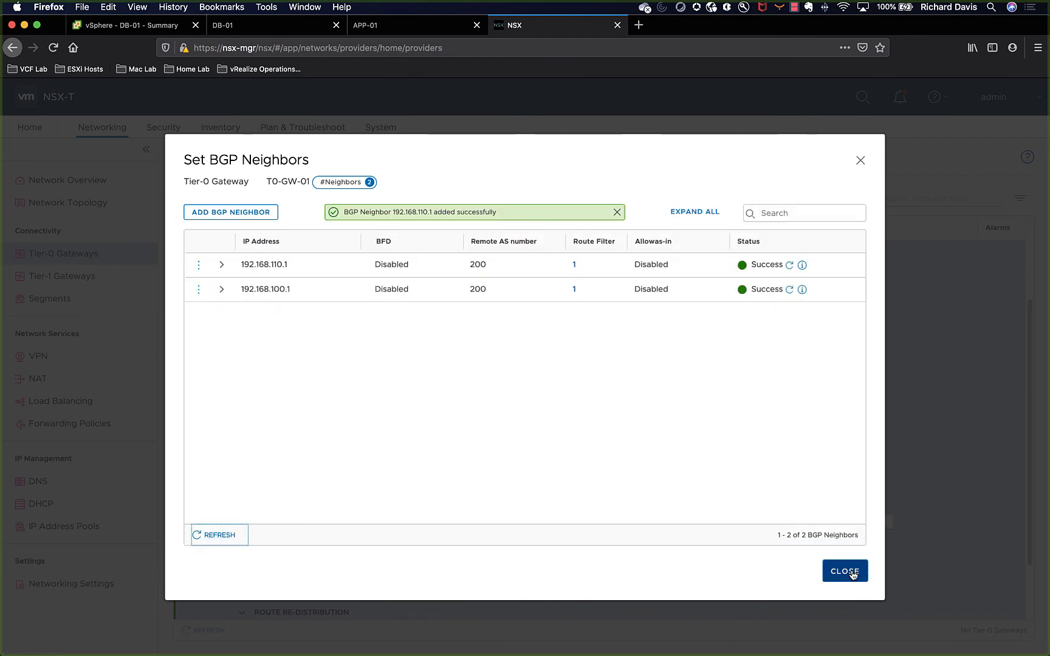
pyautogui.click(846, 571)
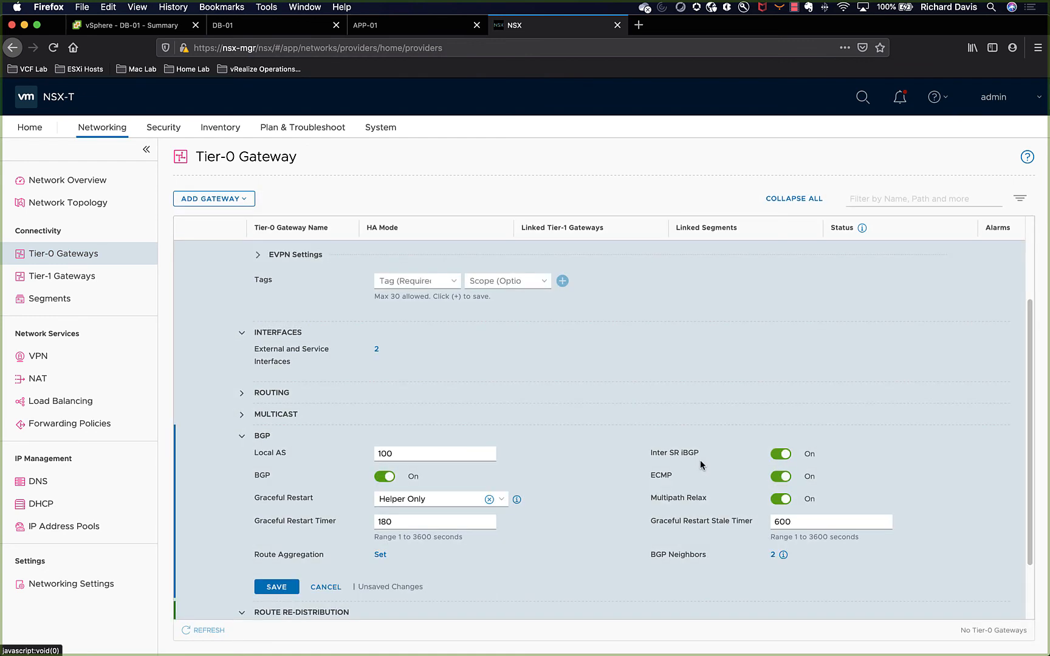
# Save the BGP settings of T0-GW-01 and finish editing the gateway.
pyautogui.scroll(-2, 725, 454)
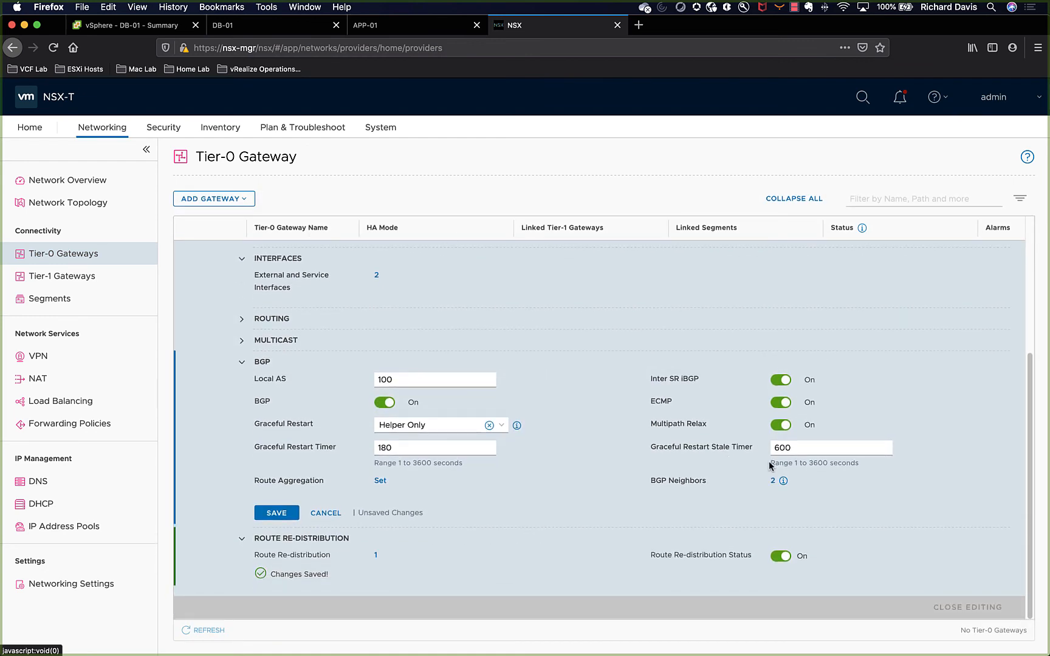
pyautogui.click(291, 514)
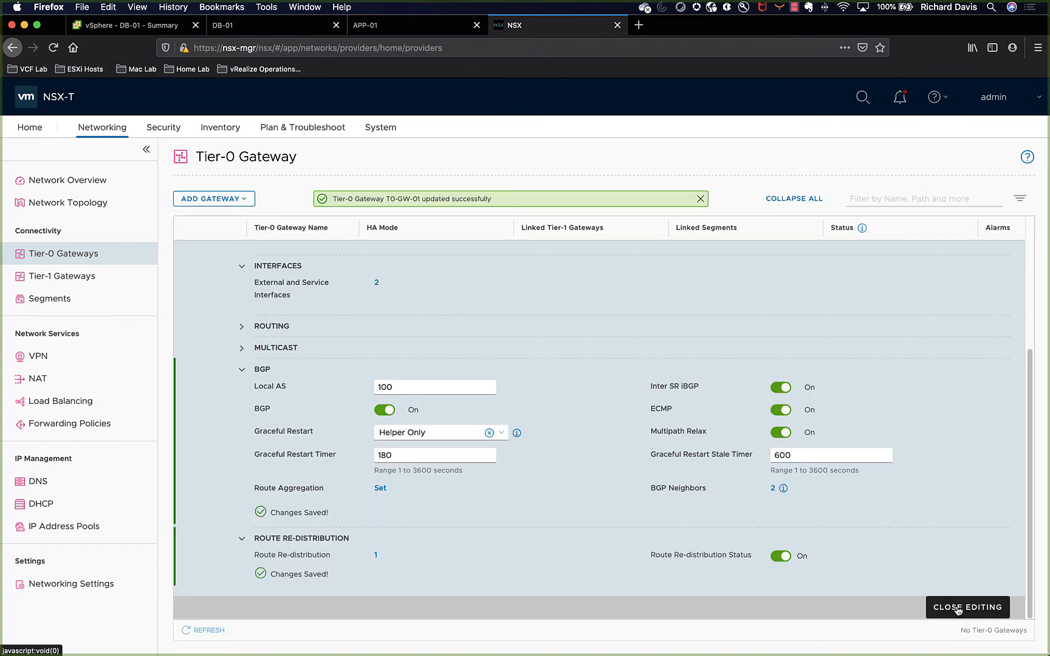
pyautogui.click(957, 609)
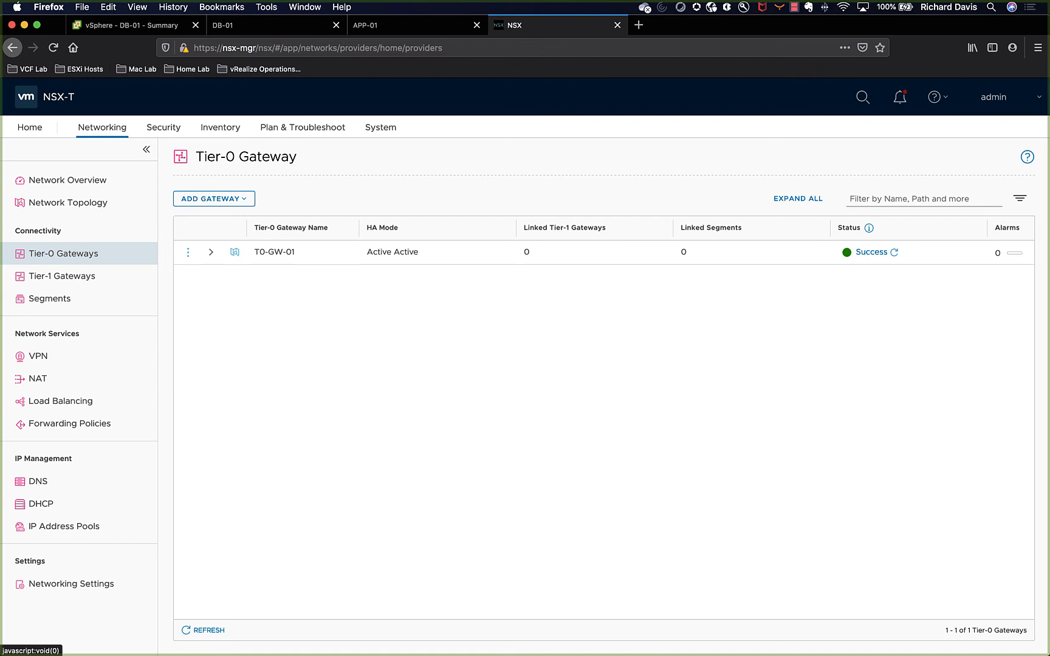
# Link Tier-1 gateway T1-GW-01 to Tier-0 gateway T0-GW-01, save the change and finish editing.
pyautogui.click(108, 278)
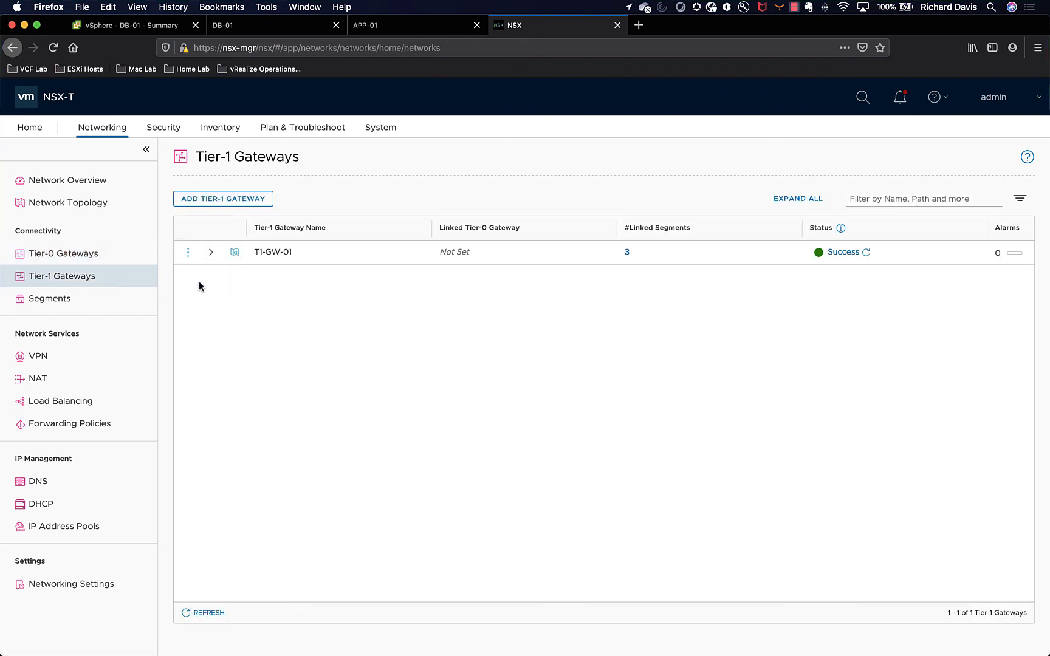
pyautogui.click(188, 252)
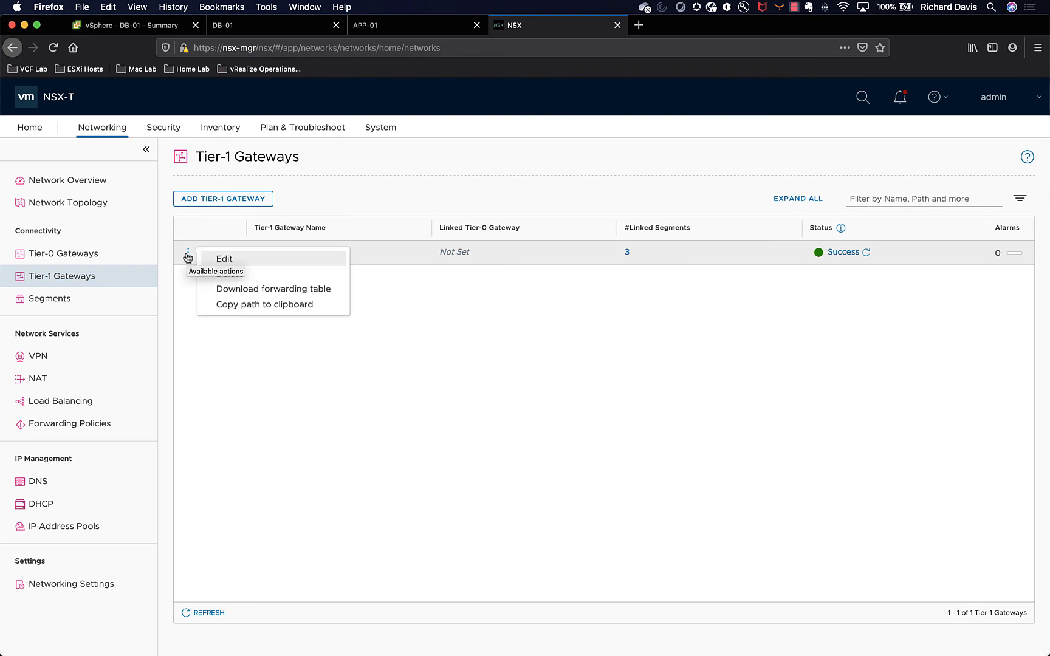
pyautogui.click(231, 261)
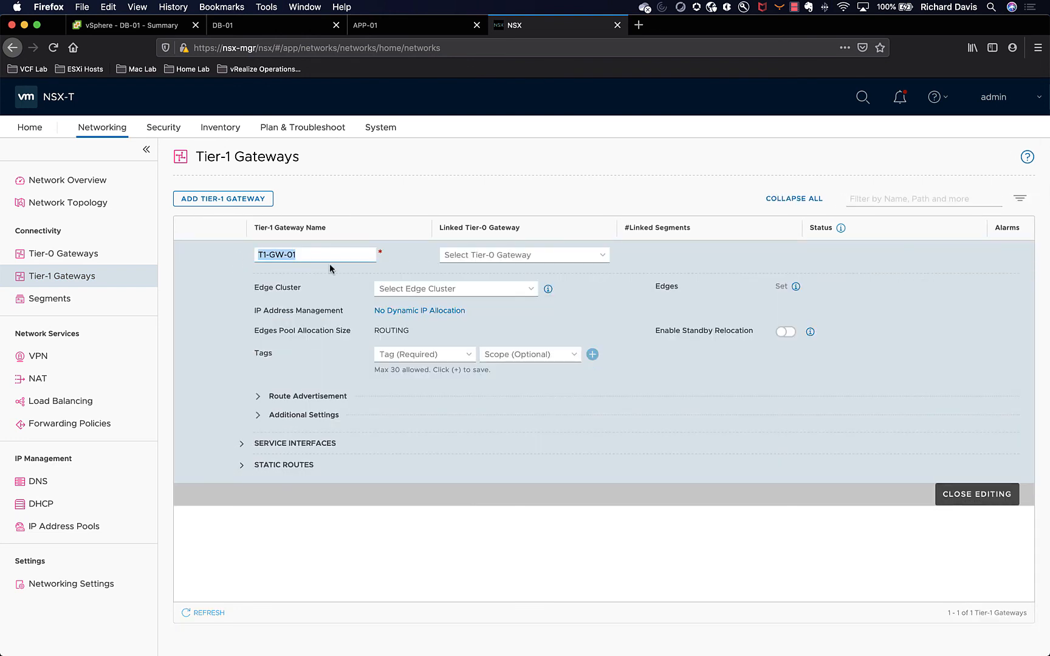
pyautogui.click(597, 255)
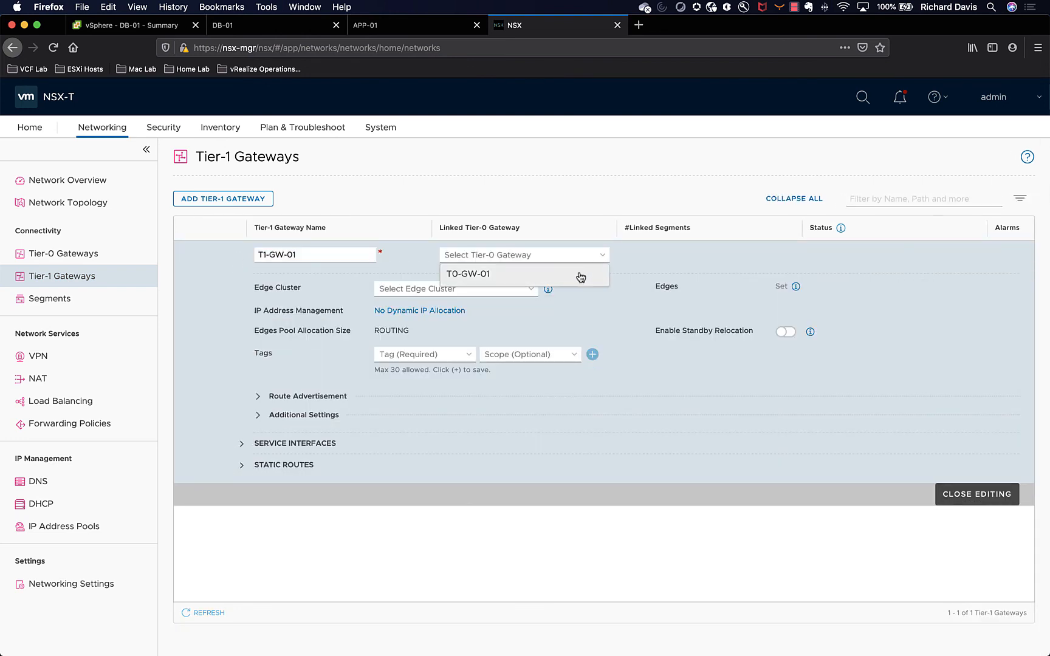
pyautogui.click(580, 274)
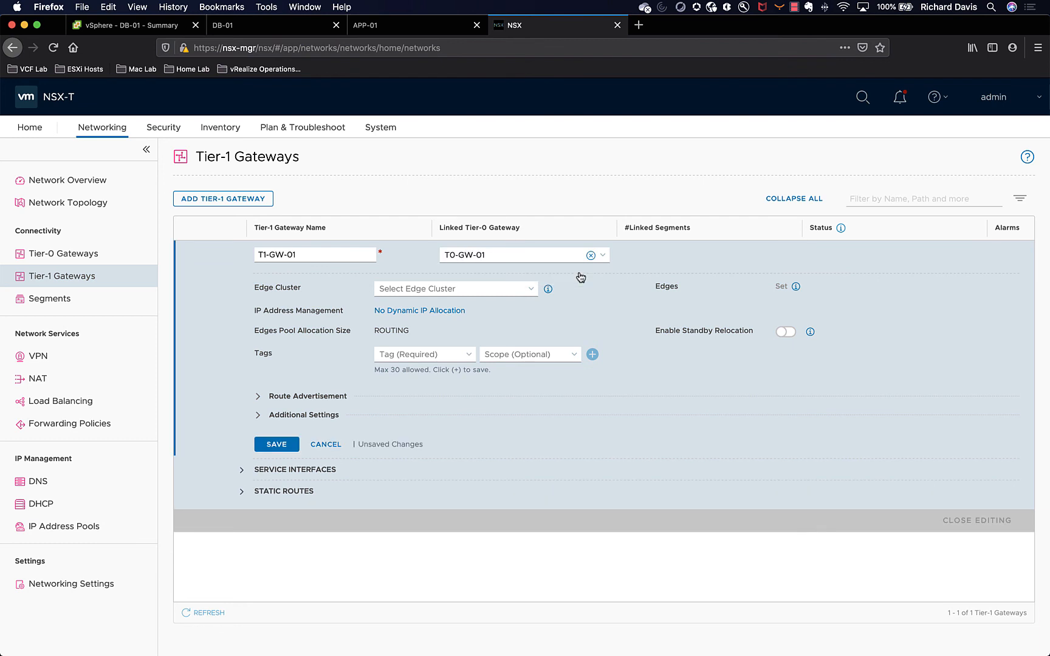
pyautogui.click(279, 445)
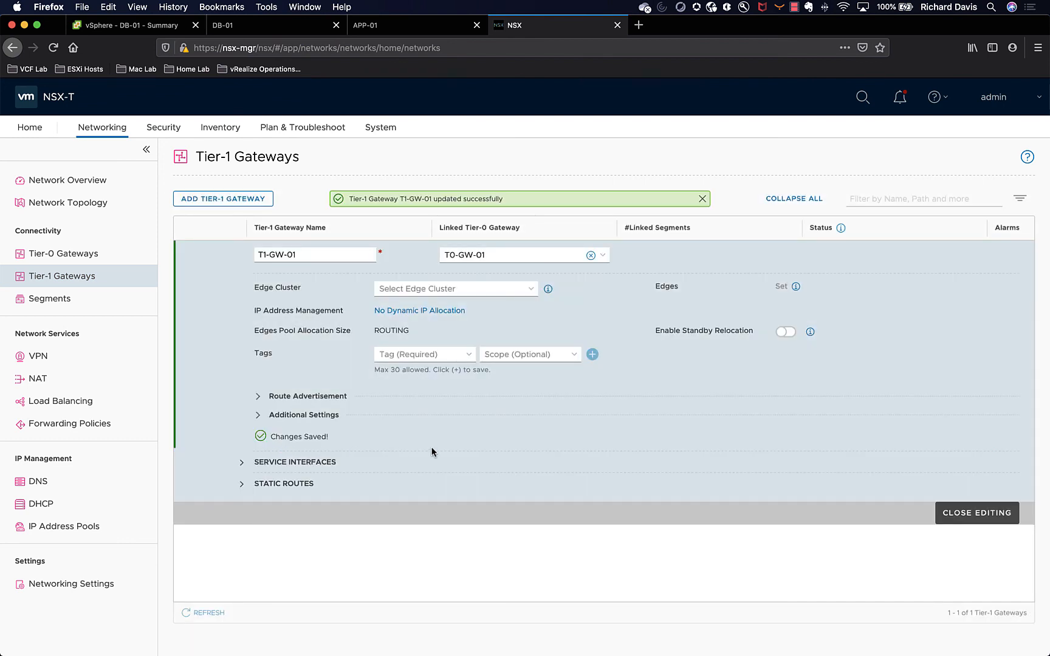
pyautogui.click(971, 515)
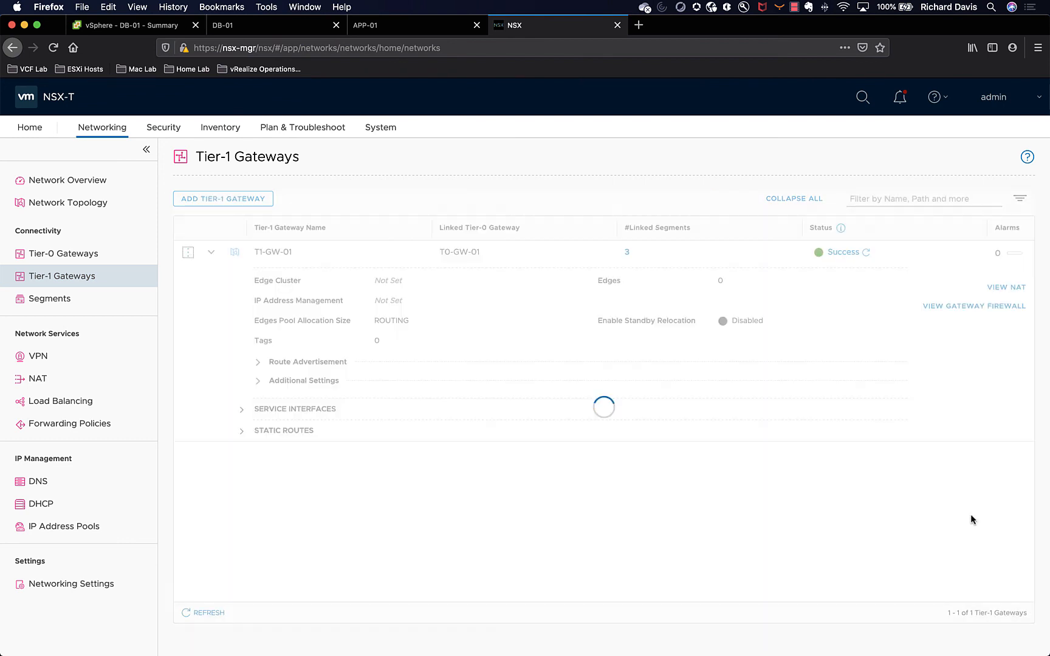